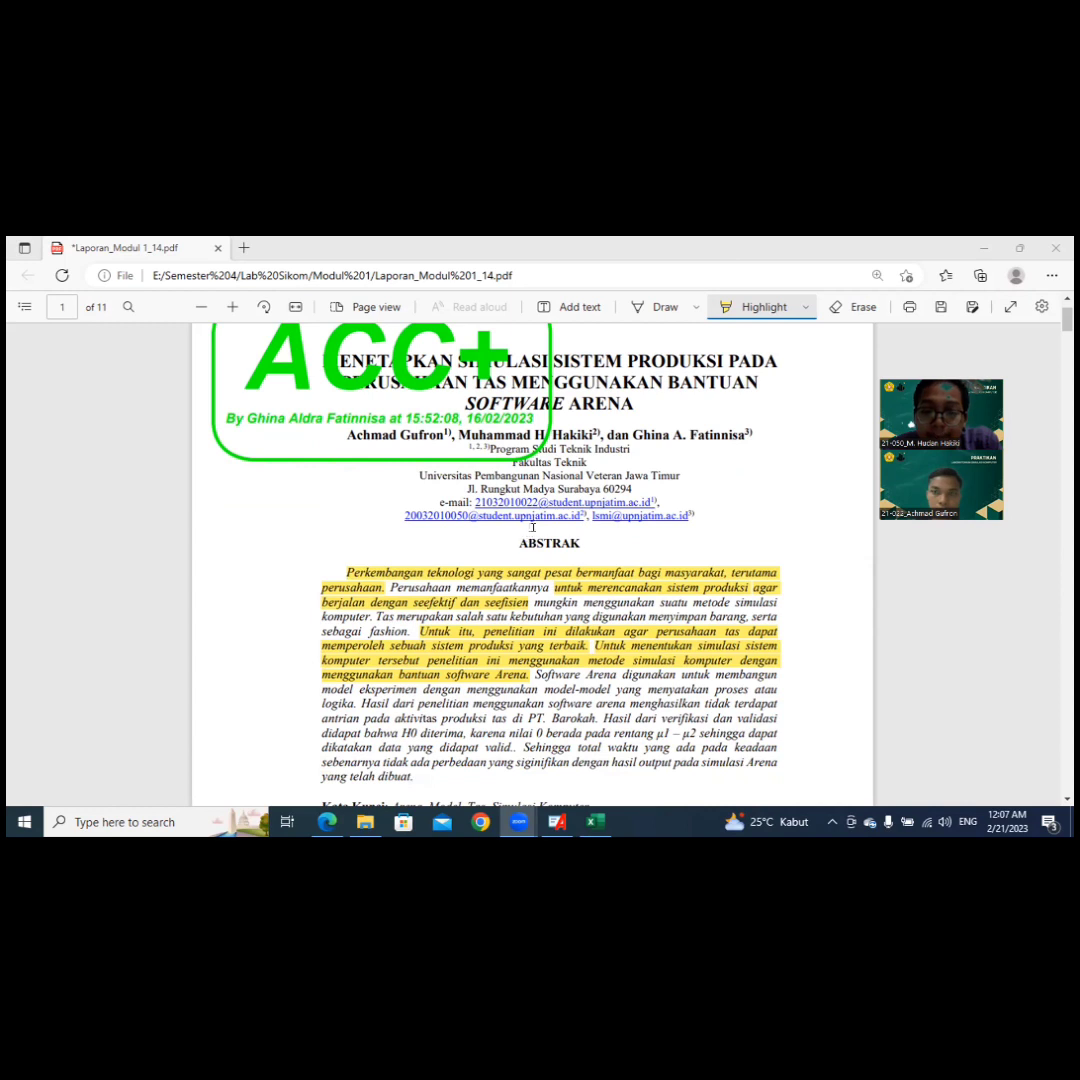
# Step: Read through the report's abstract, Pendahuluan and Metodologi Penelitian sections, including the highlighted passages
pyautogui.scroll(-4, 524, 539)
pyautogui.scroll(-8, 543, 527)
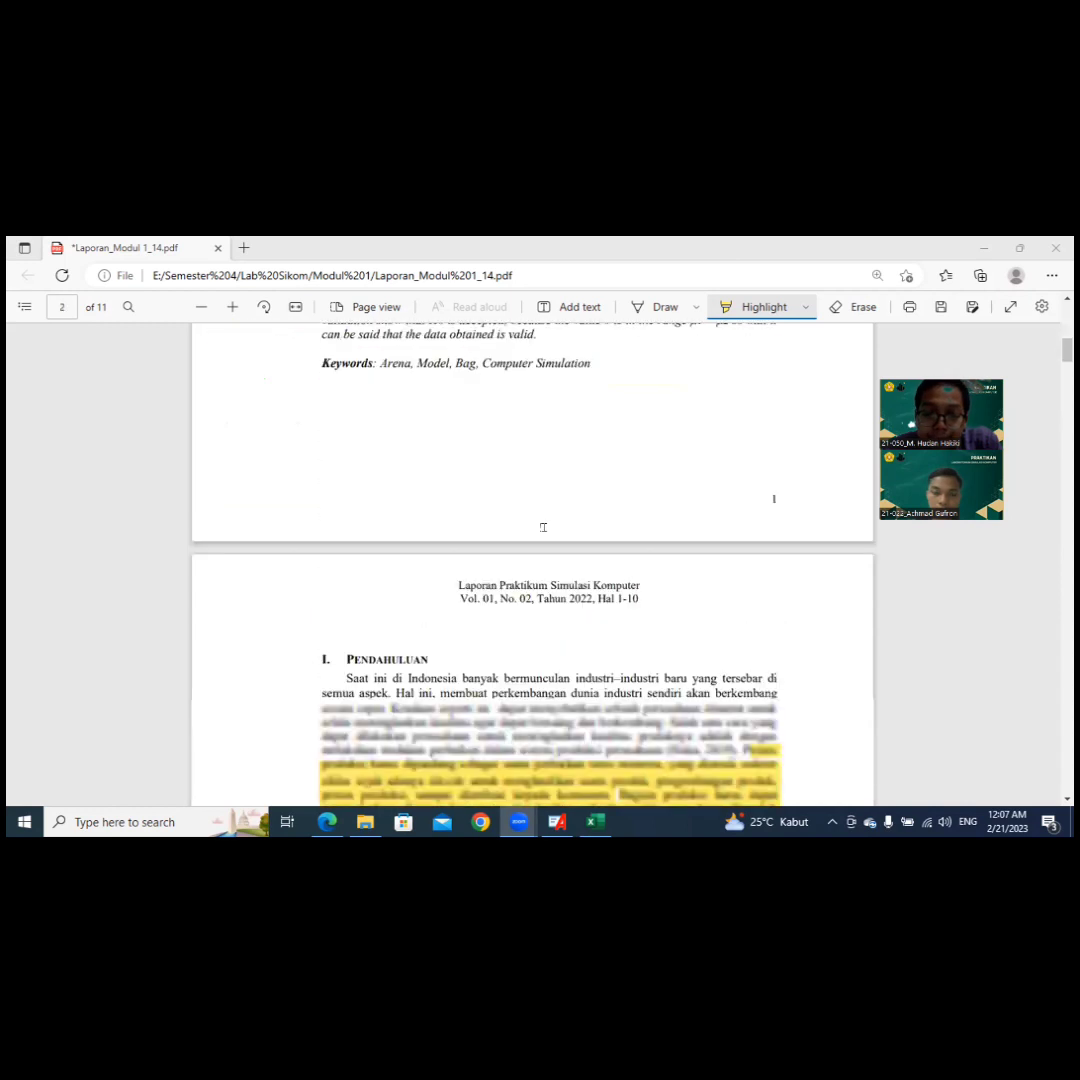
pyautogui.scroll(-4, 543, 527)
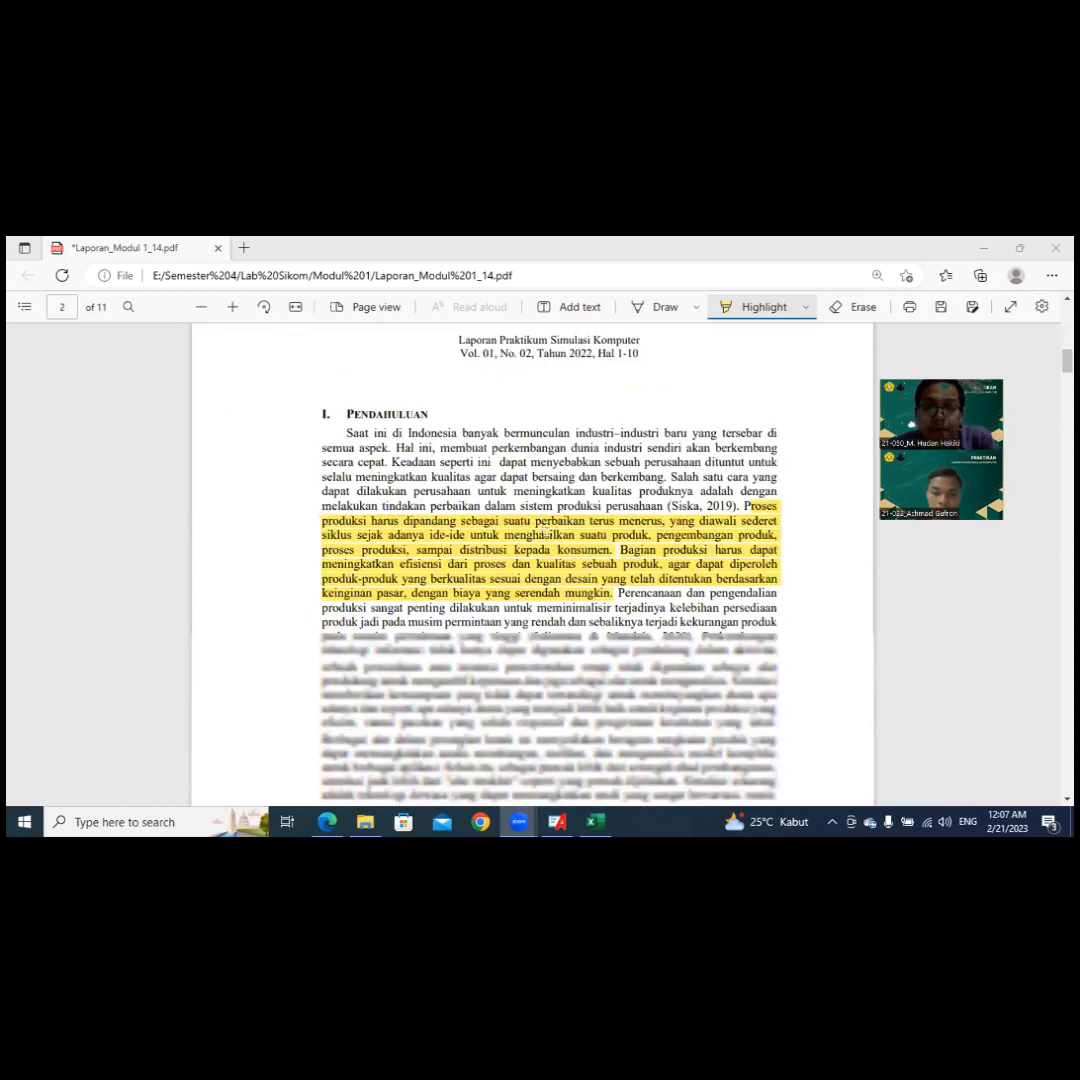
pyautogui.scroll(-2, 543, 527)
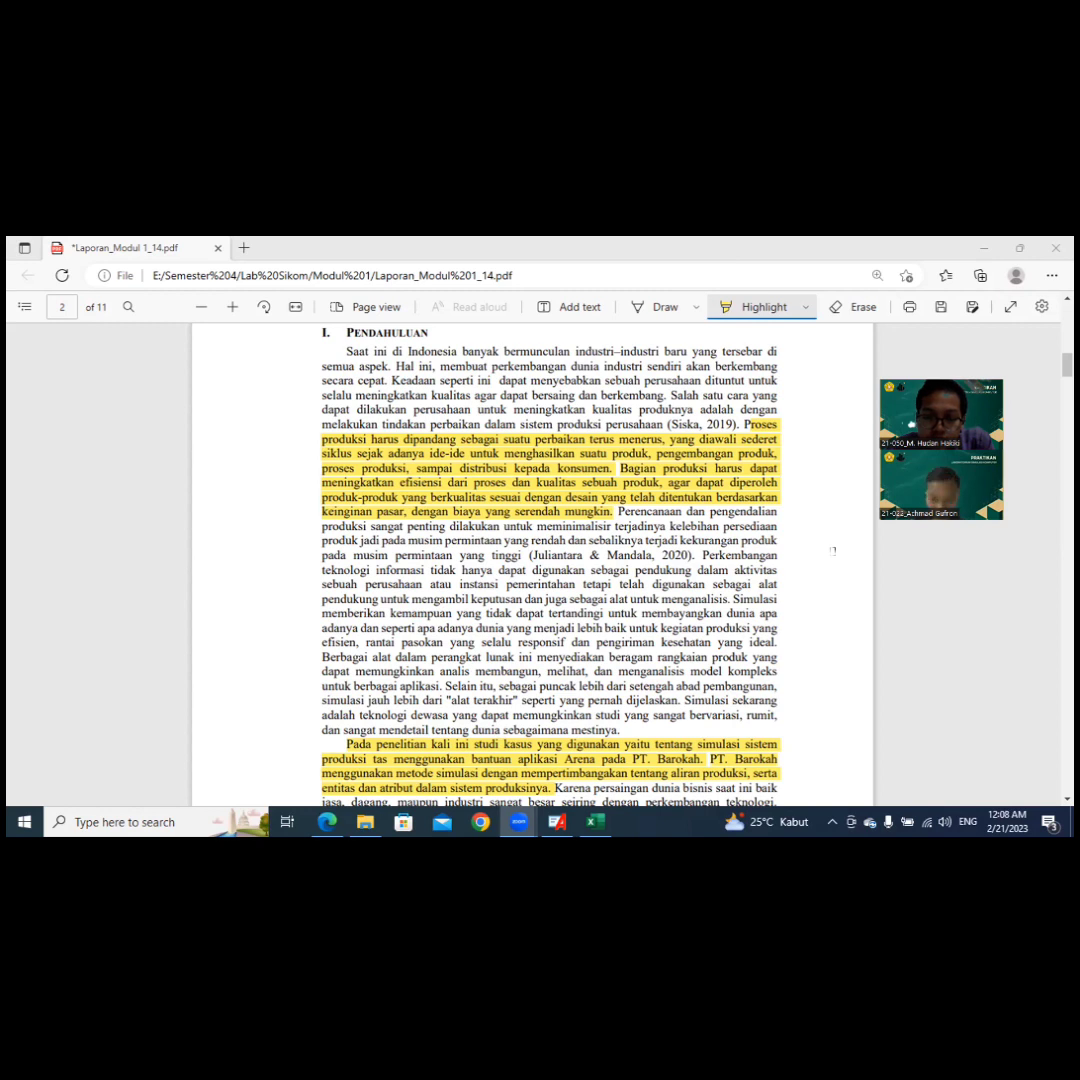
pyautogui.scroll(-5, 833, 549)
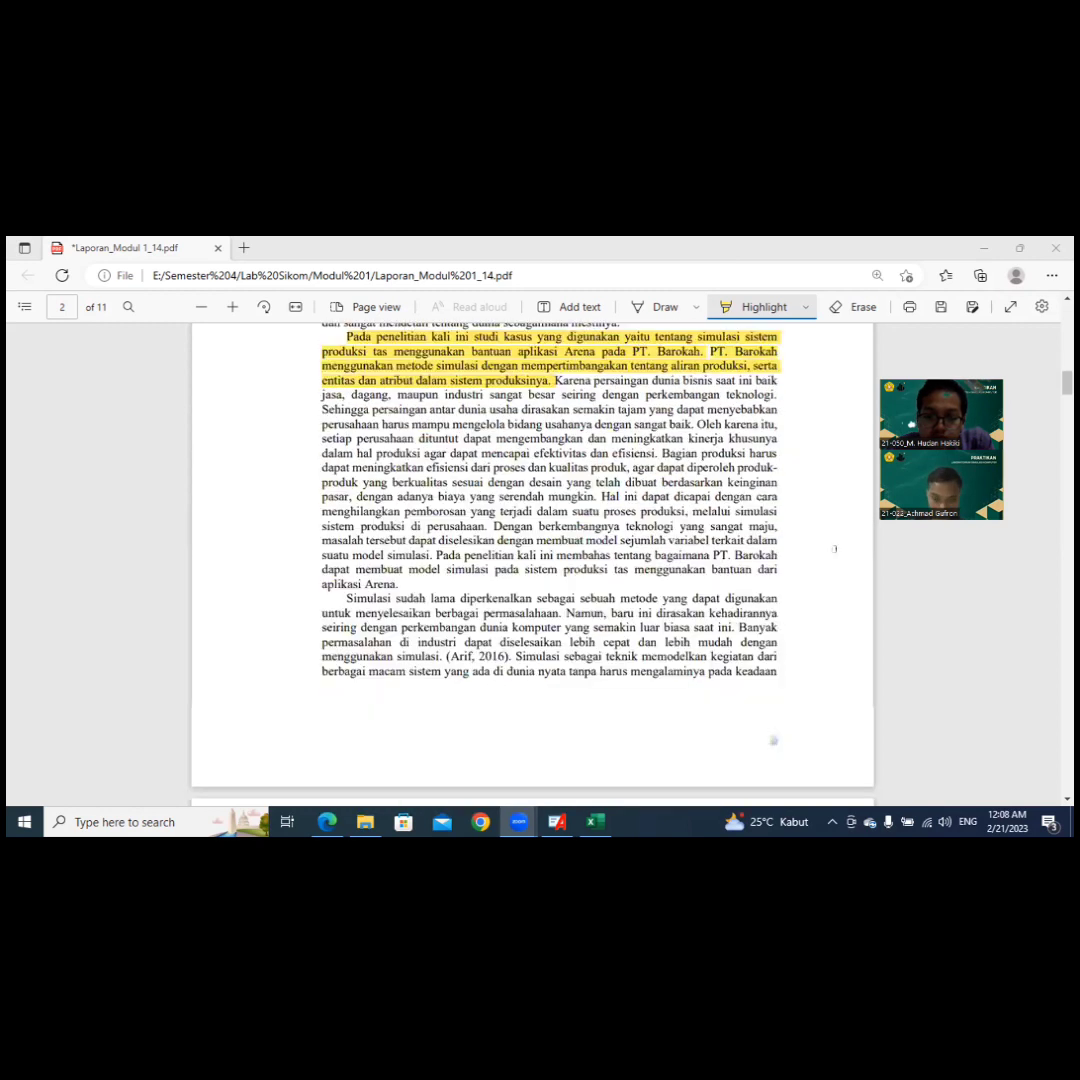
pyautogui.scroll(-5, 833, 549)
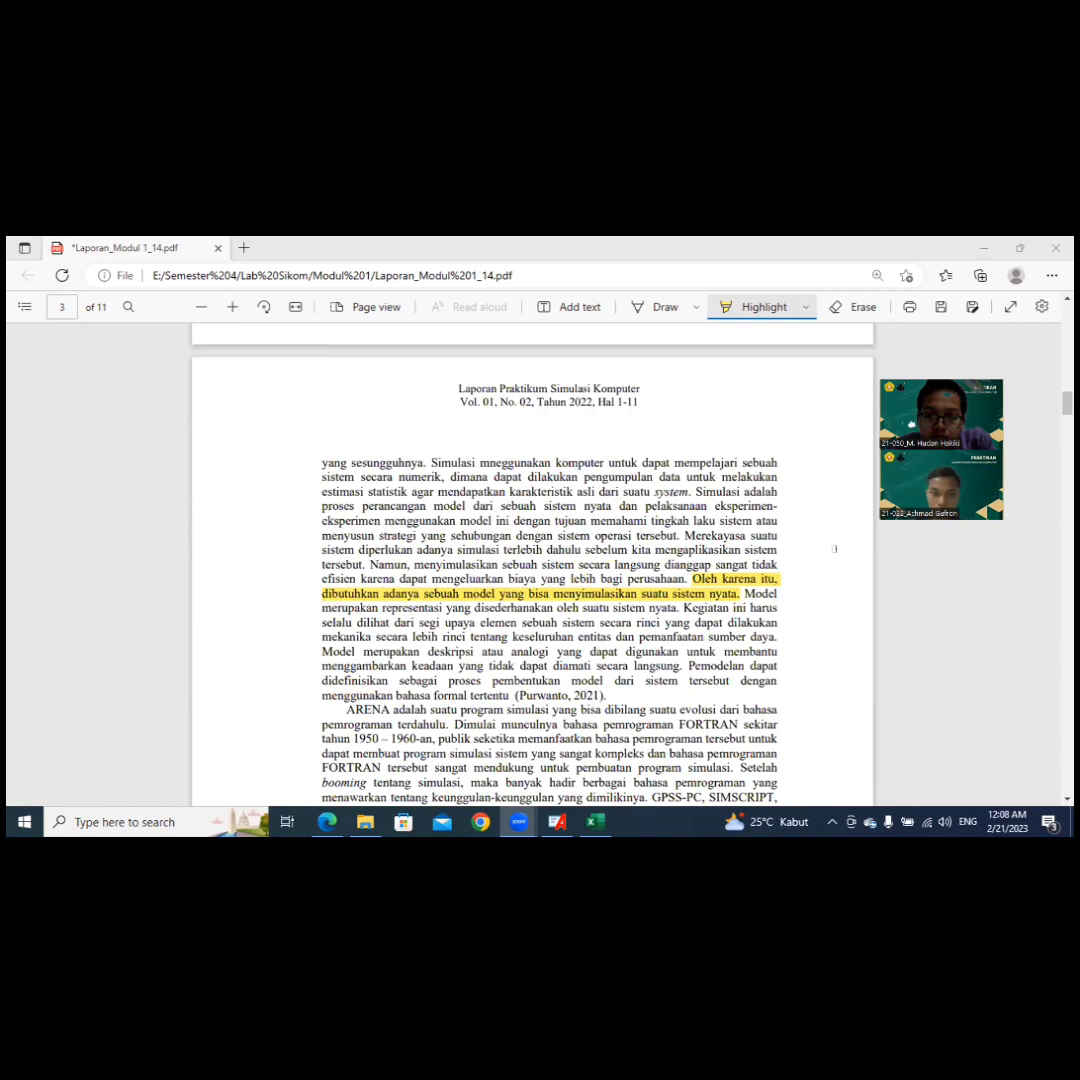
pyautogui.scroll(-1, 833, 549)
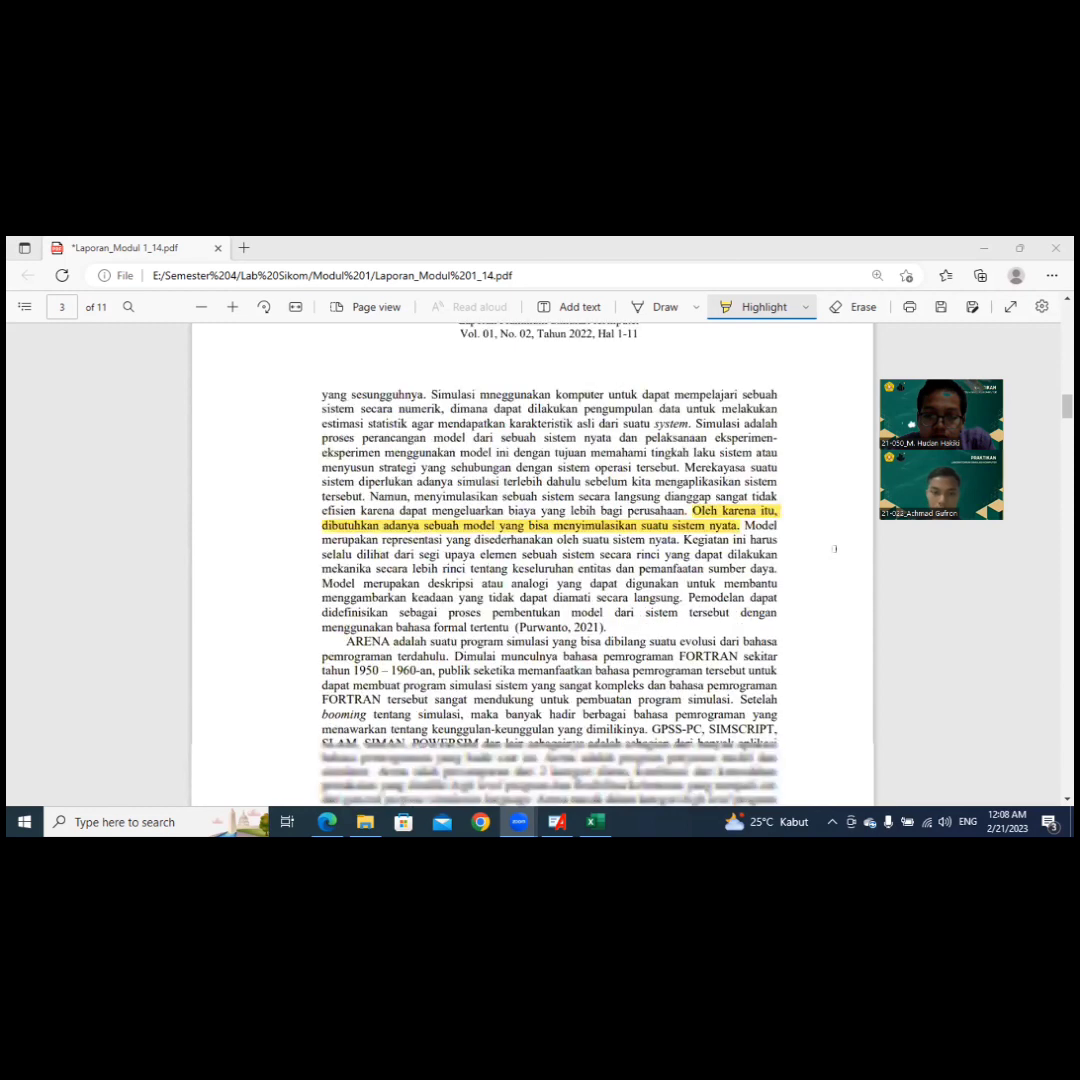
pyautogui.scroll(-1, 834, 549)
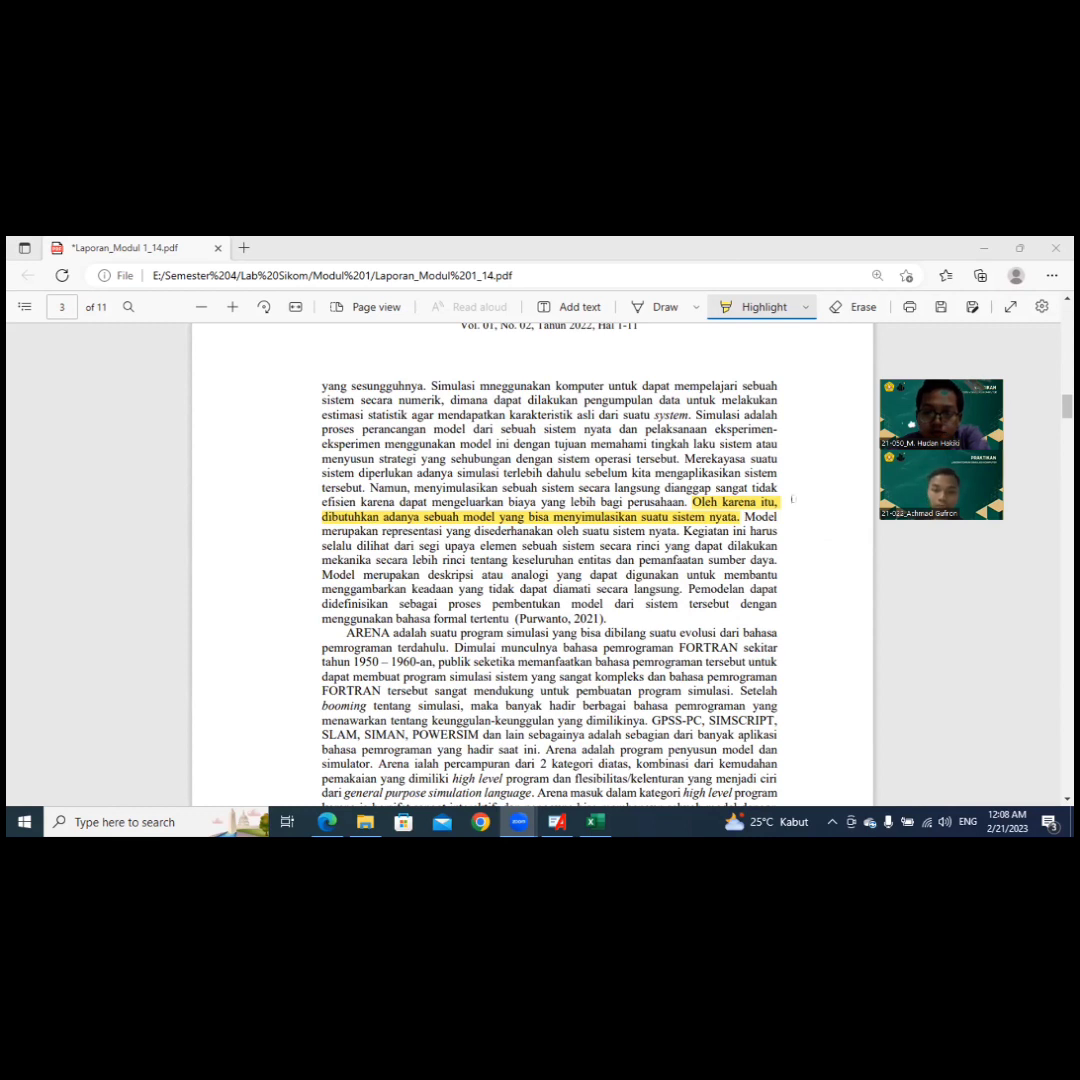
pyautogui.scroll(-6, 792, 498)
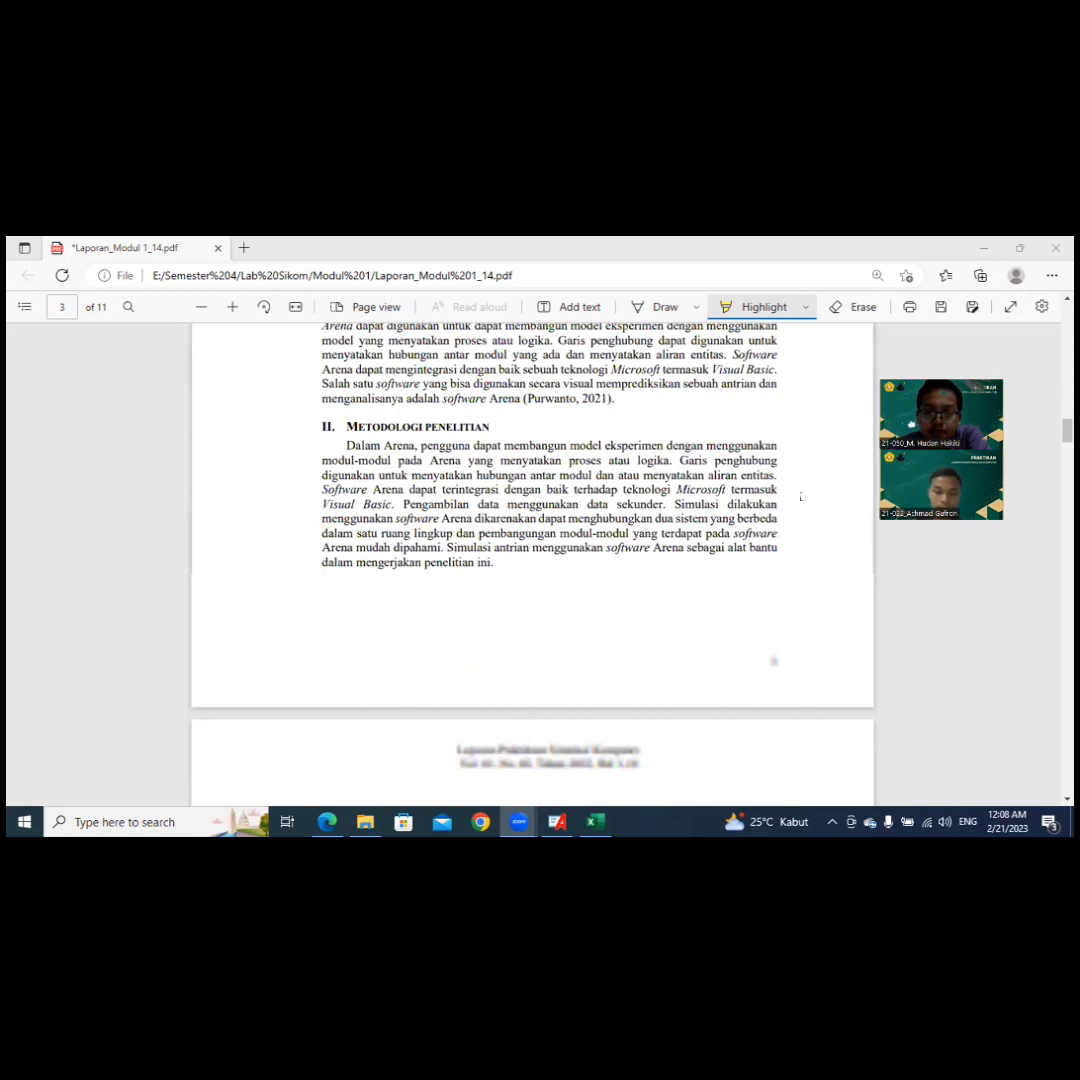
# Step: Examine the Tahap Pengumpulan Data section on page 4, including the activity time table and the Activity Cycle Diagram
pyautogui.scroll(-5, 797, 497)
pyautogui.scroll(1, 809, 488)
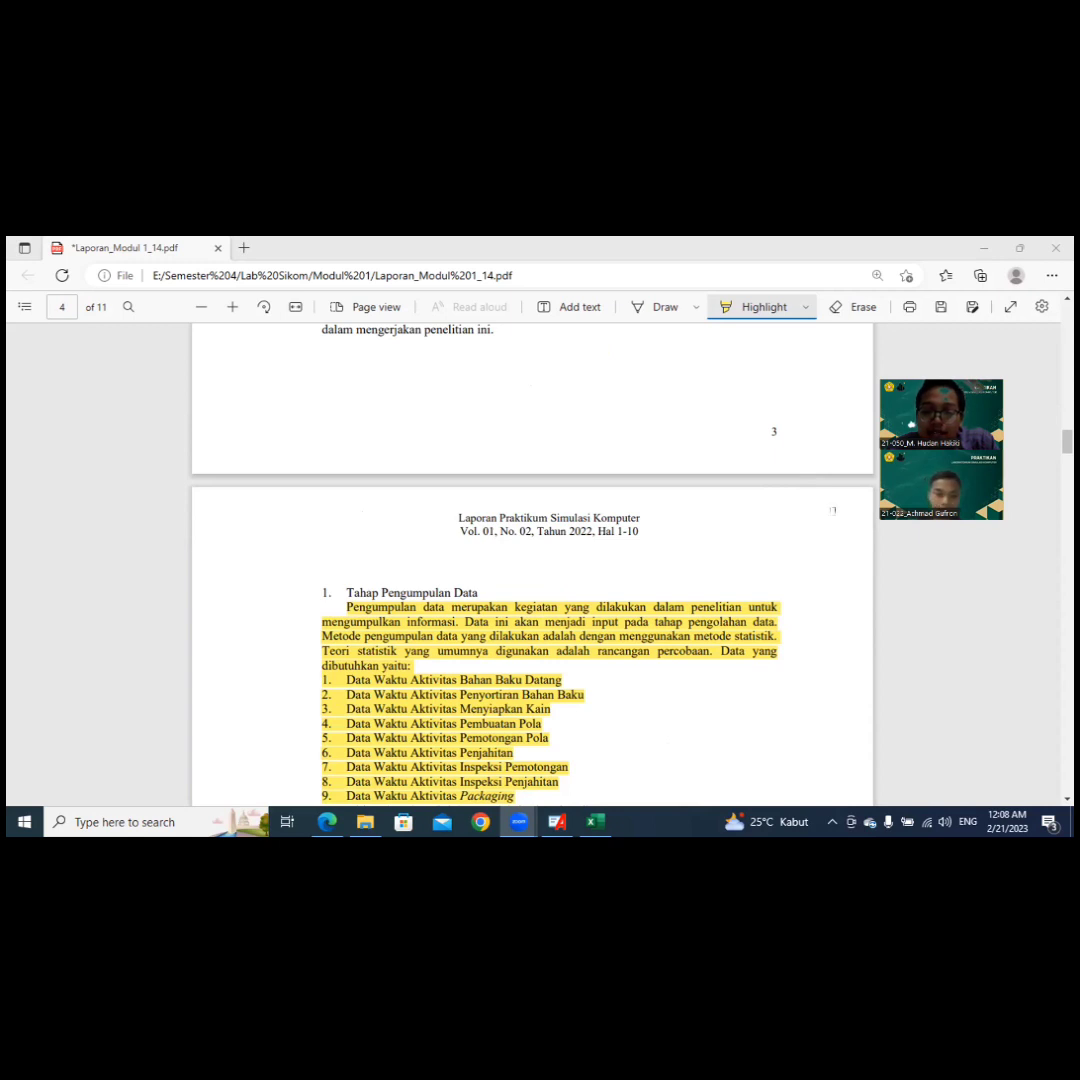
pyautogui.scroll(-2, 832, 510)
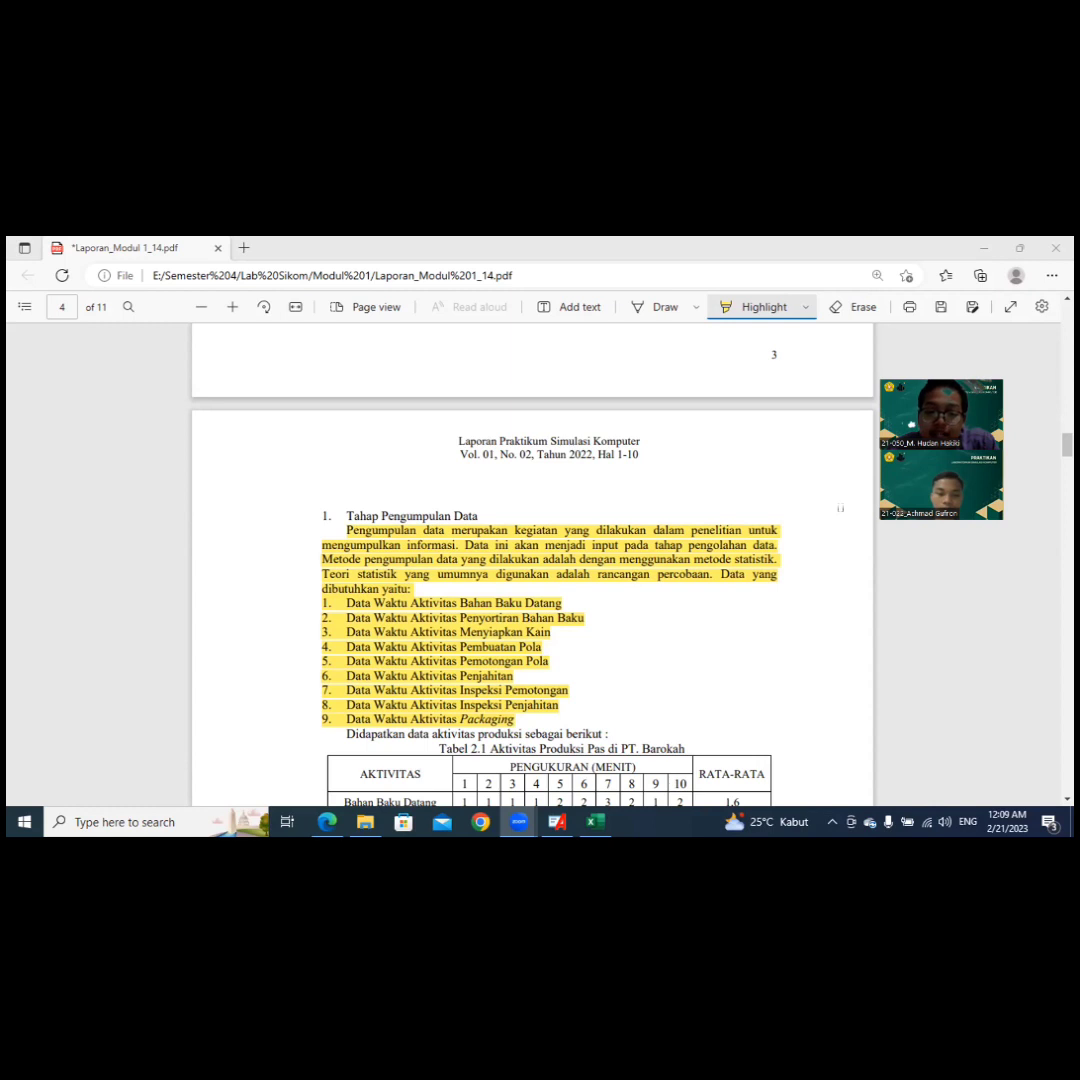
pyautogui.scroll(-2, 840, 508)
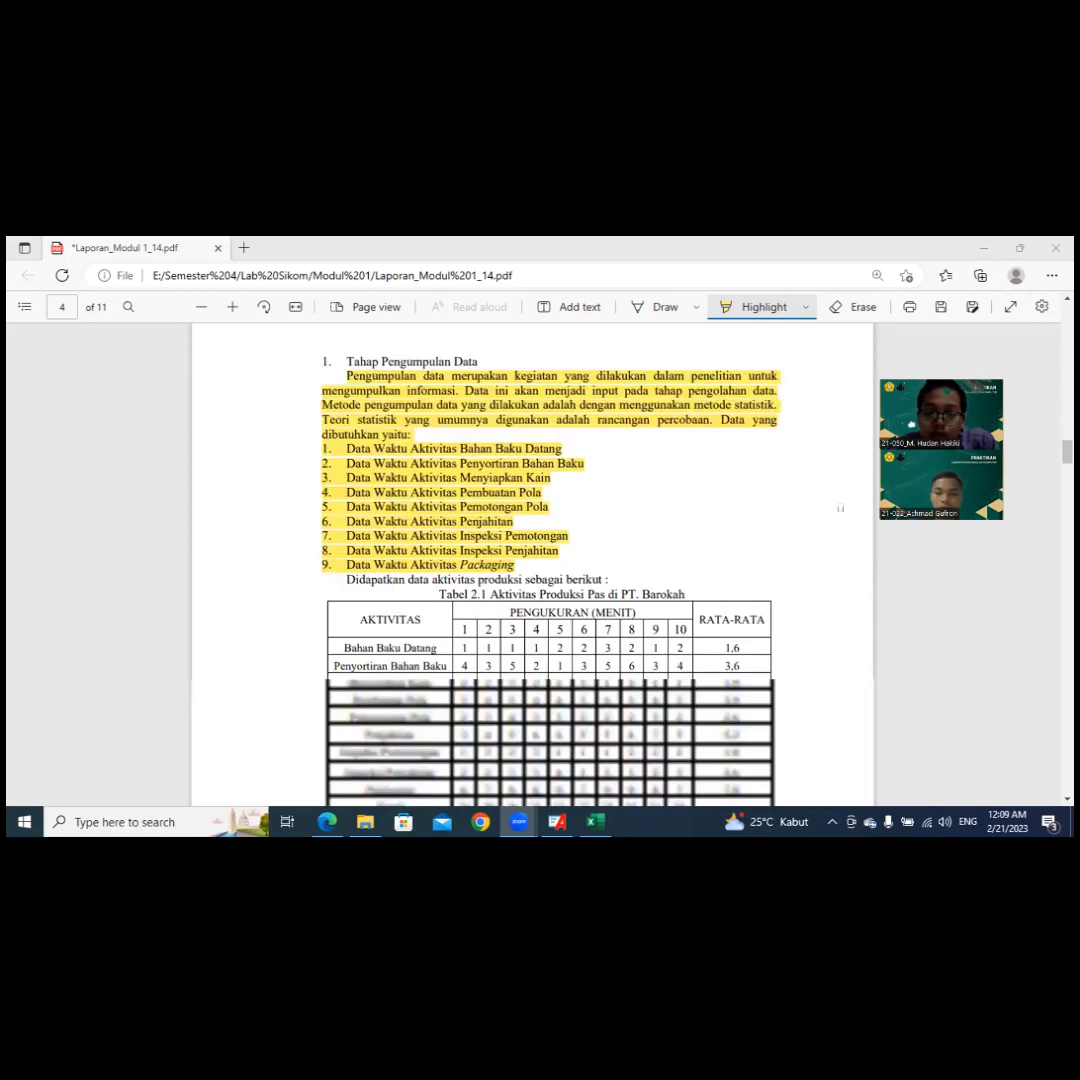
pyautogui.scroll(-1, 840, 508)
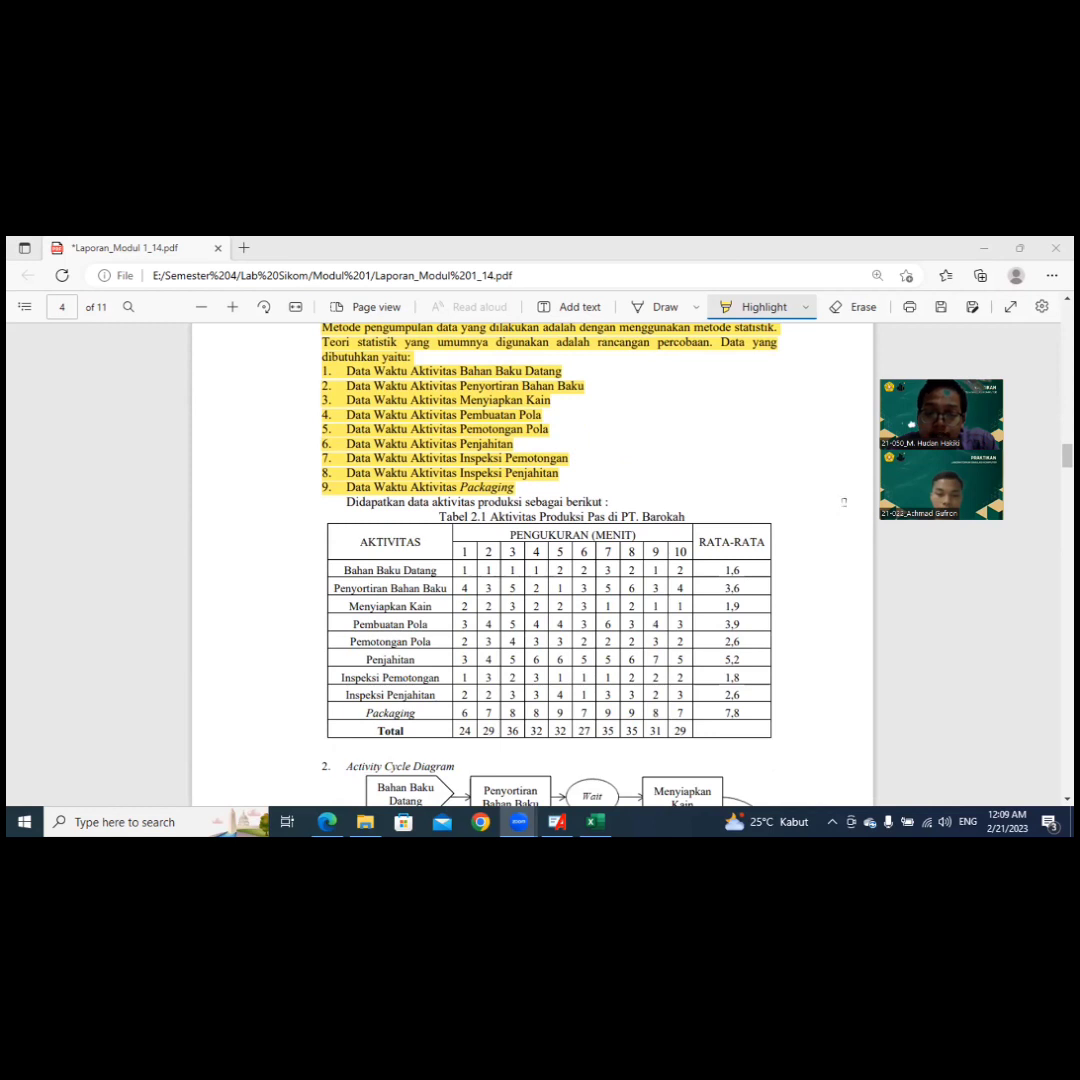
pyautogui.scroll(-3, 843, 502)
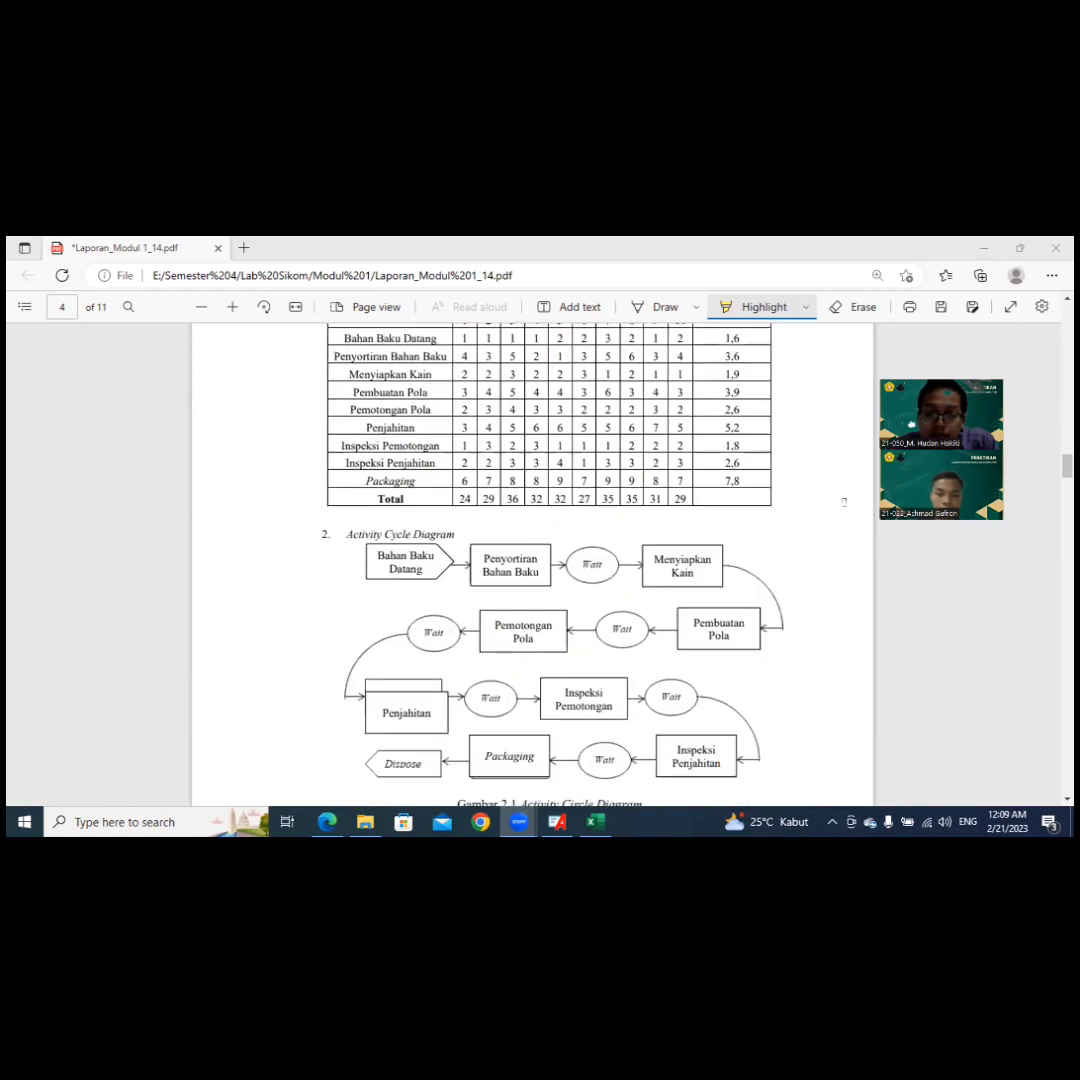
pyautogui.scroll(-3, 843, 502)
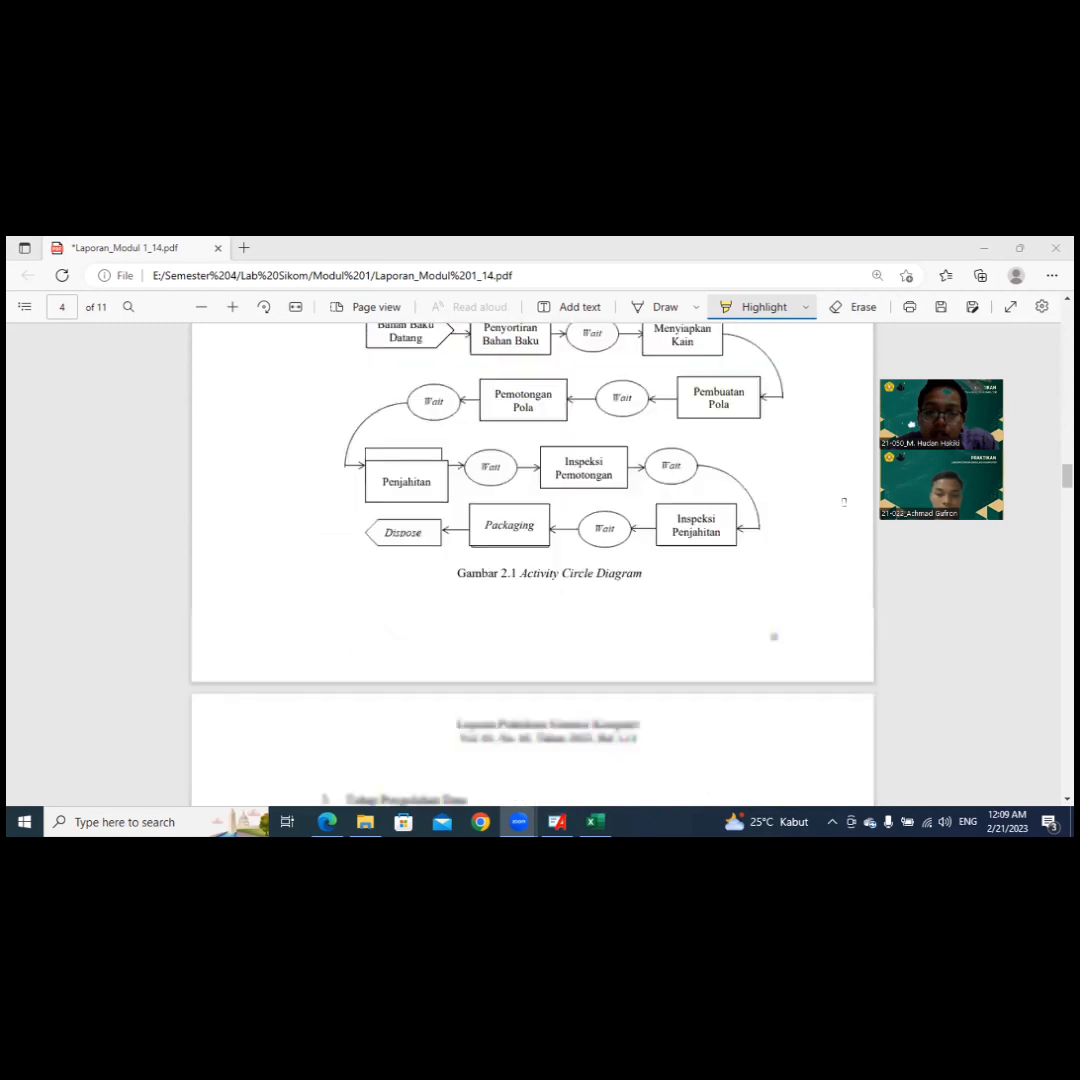
pyautogui.scroll(1, 843, 502)
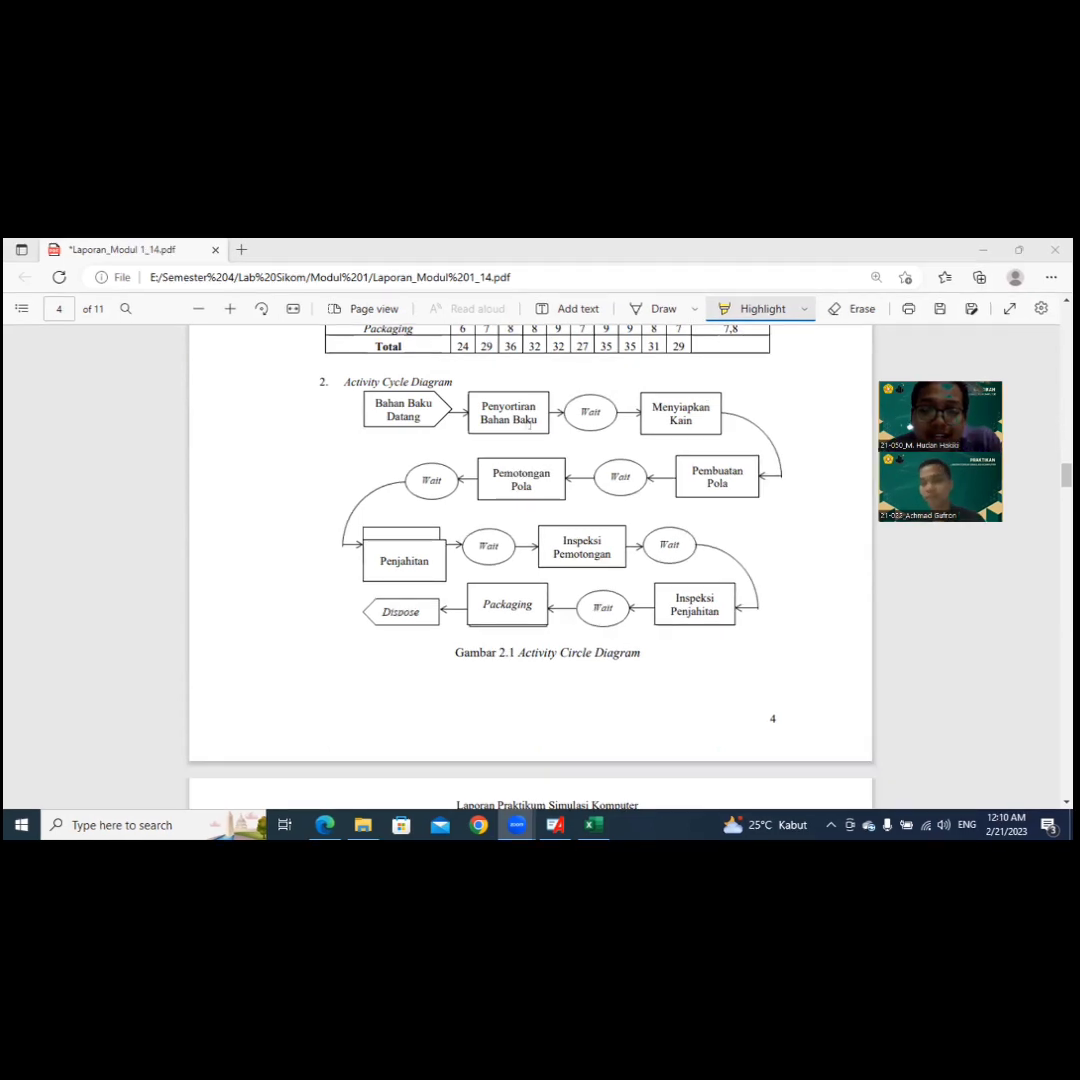
# Step: Review the Tahap Pengolahan Data flowchart on page 5 and return to the production activity table on page 4
pyautogui.scroll(-5, 530, 424)
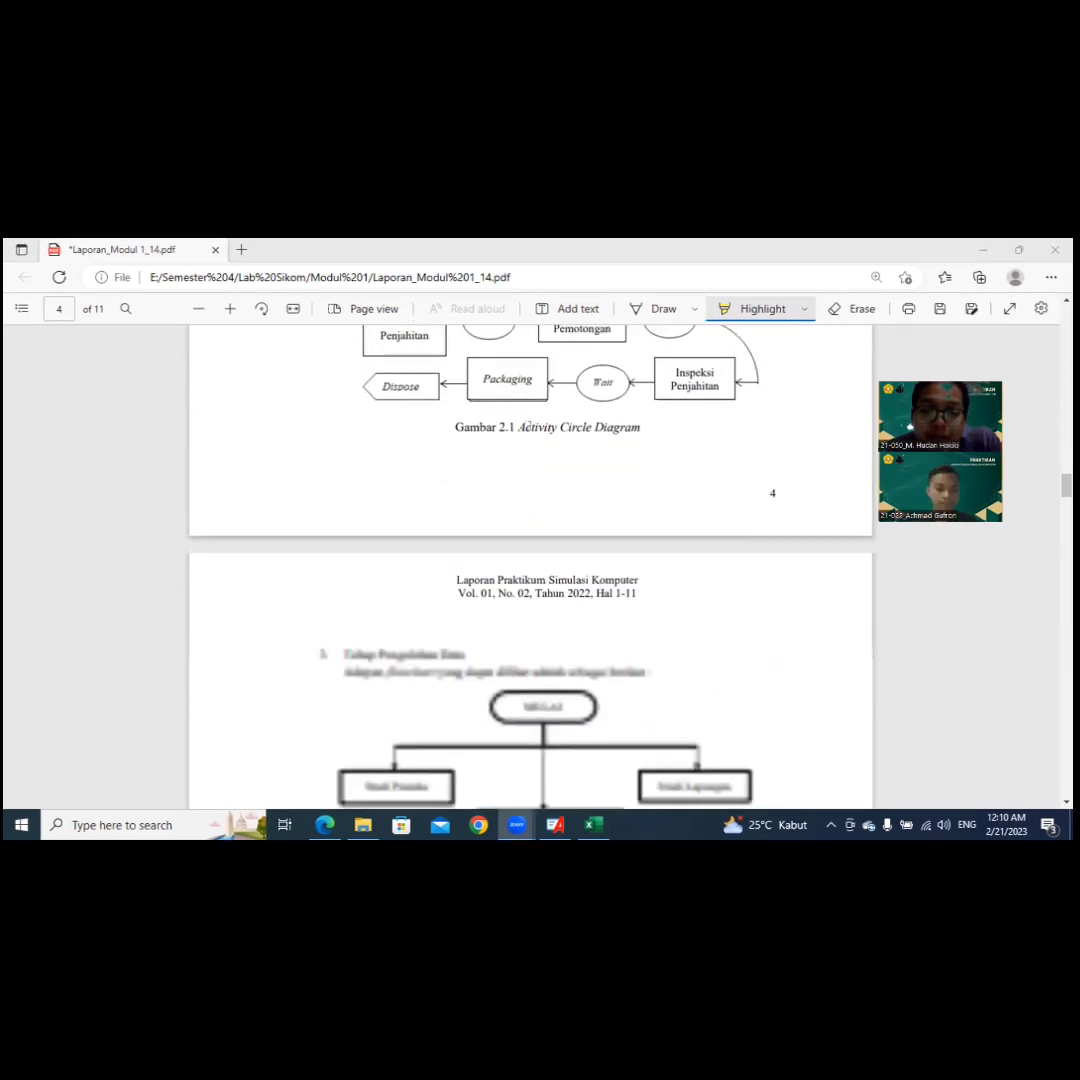
pyautogui.scroll(-1, 530, 424)
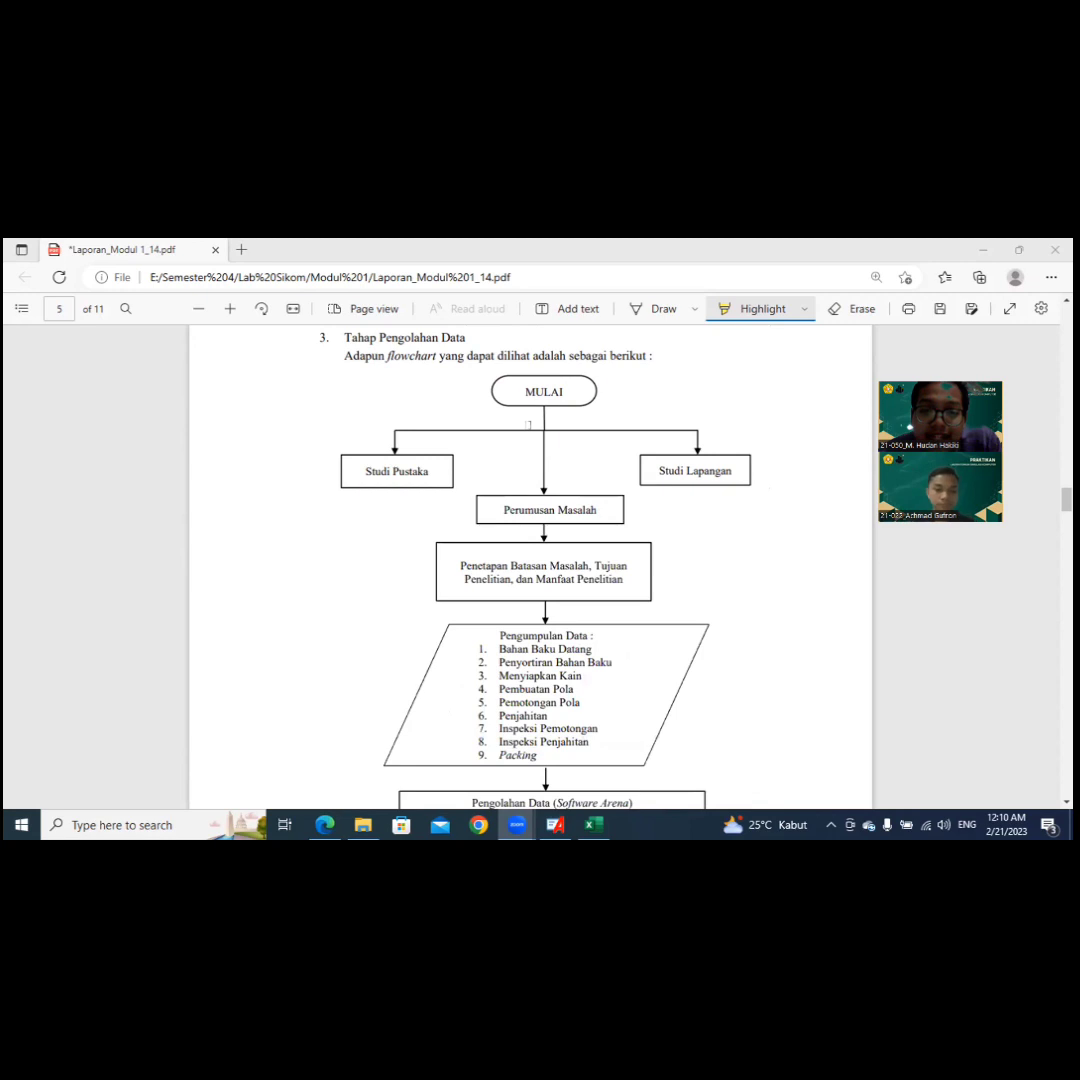
pyautogui.scroll(-2, 528, 424)
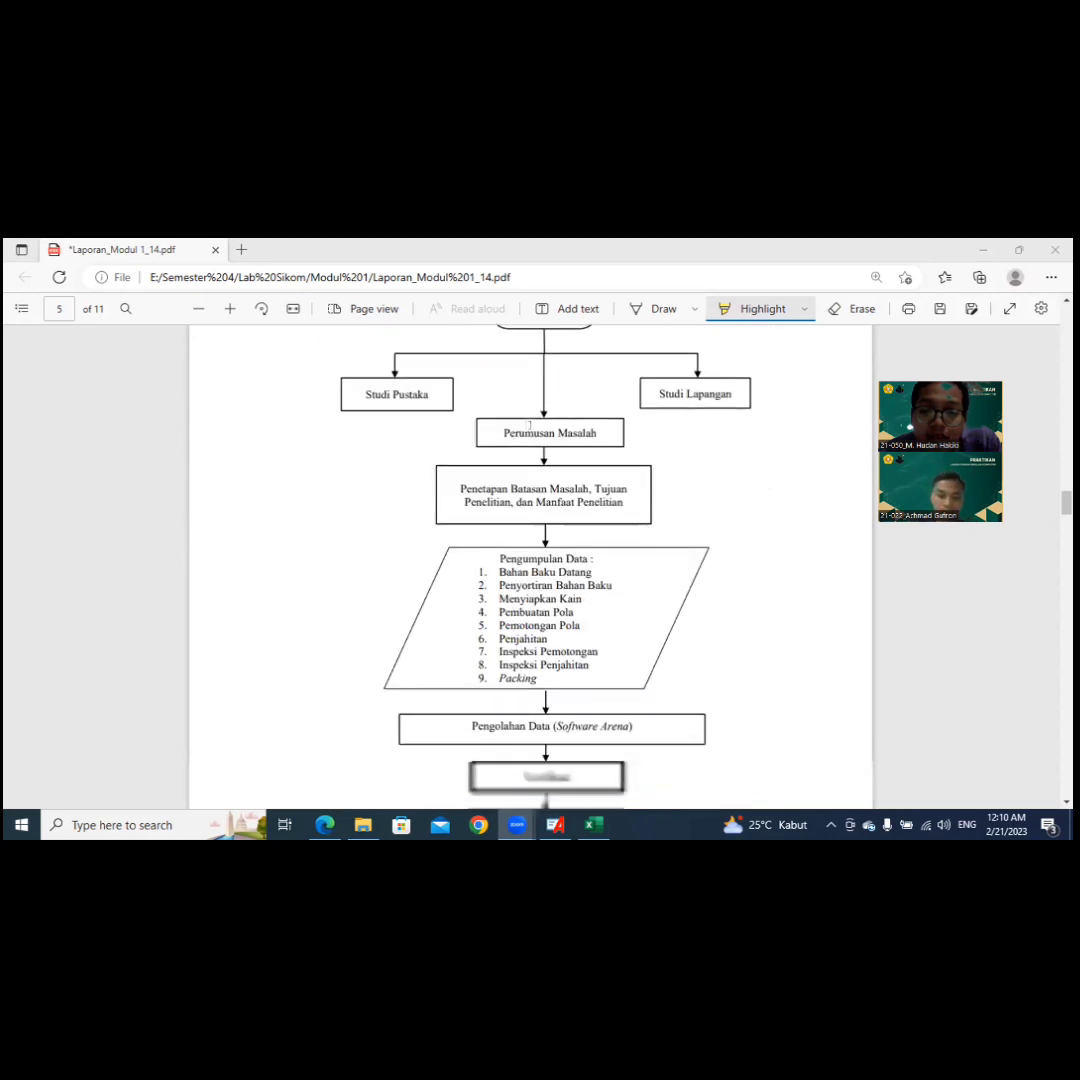
pyautogui.scroll(-5, 530, 424)
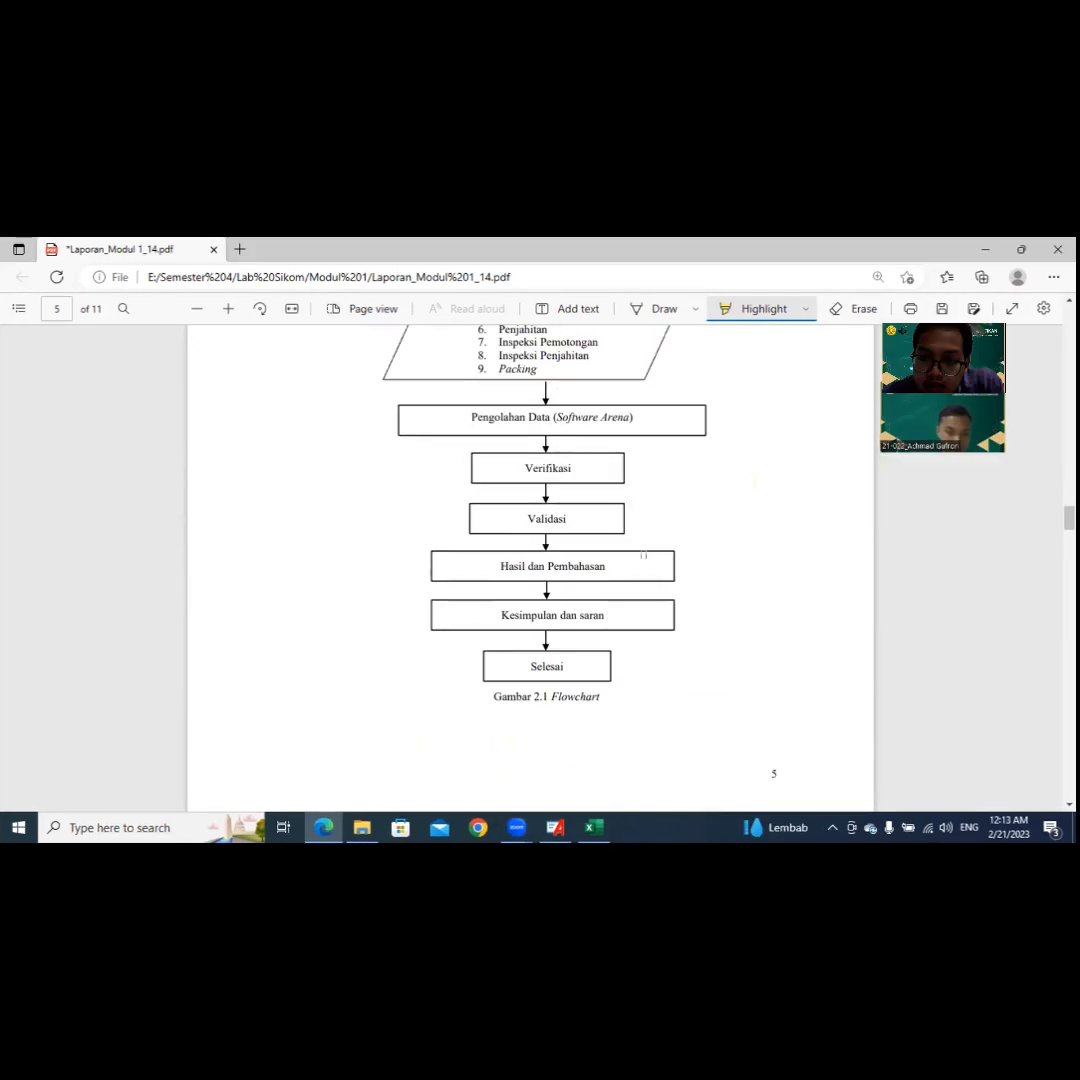
pyautogui.scroll(11, 643, 555)
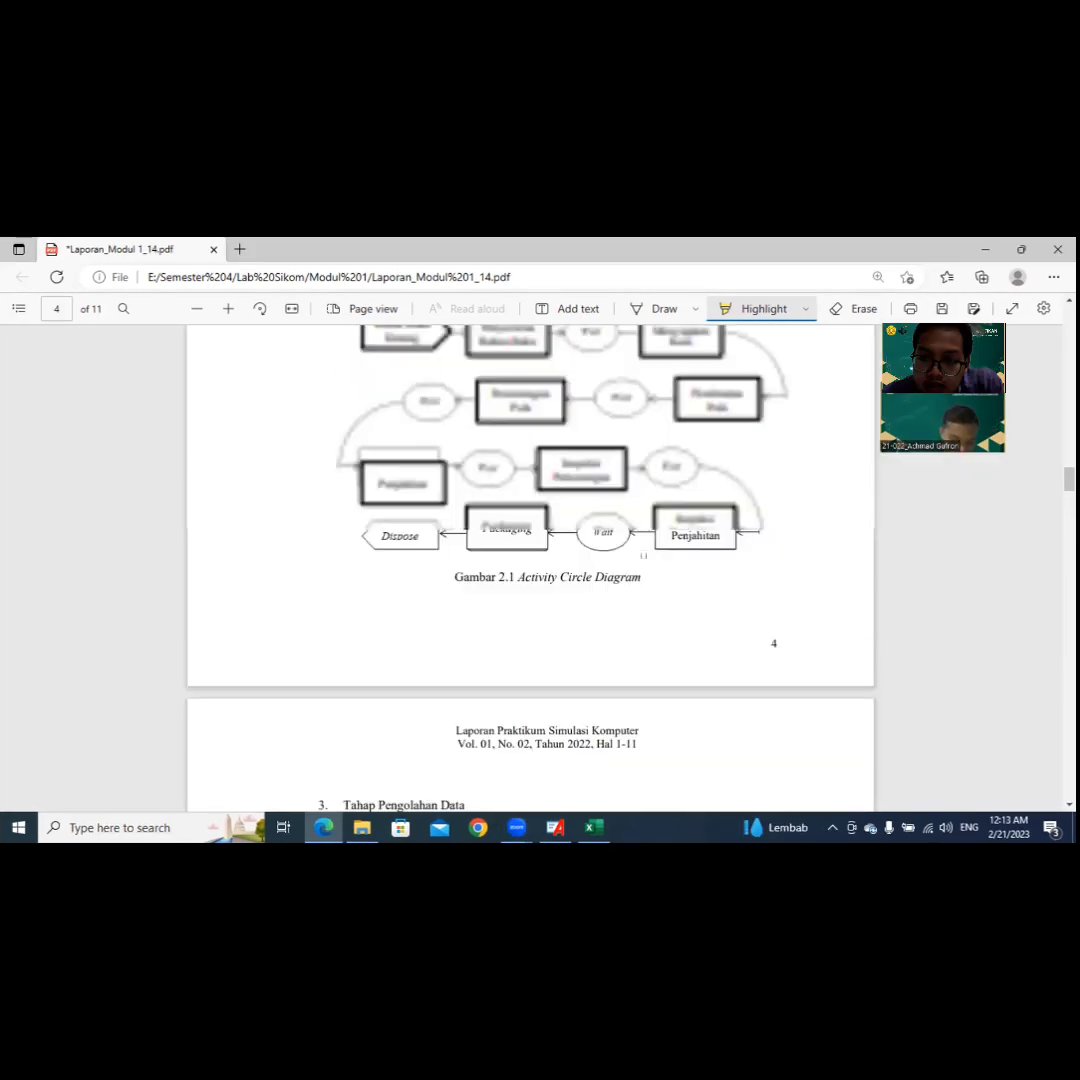
pyautogui.scroll(5, 643, 555)
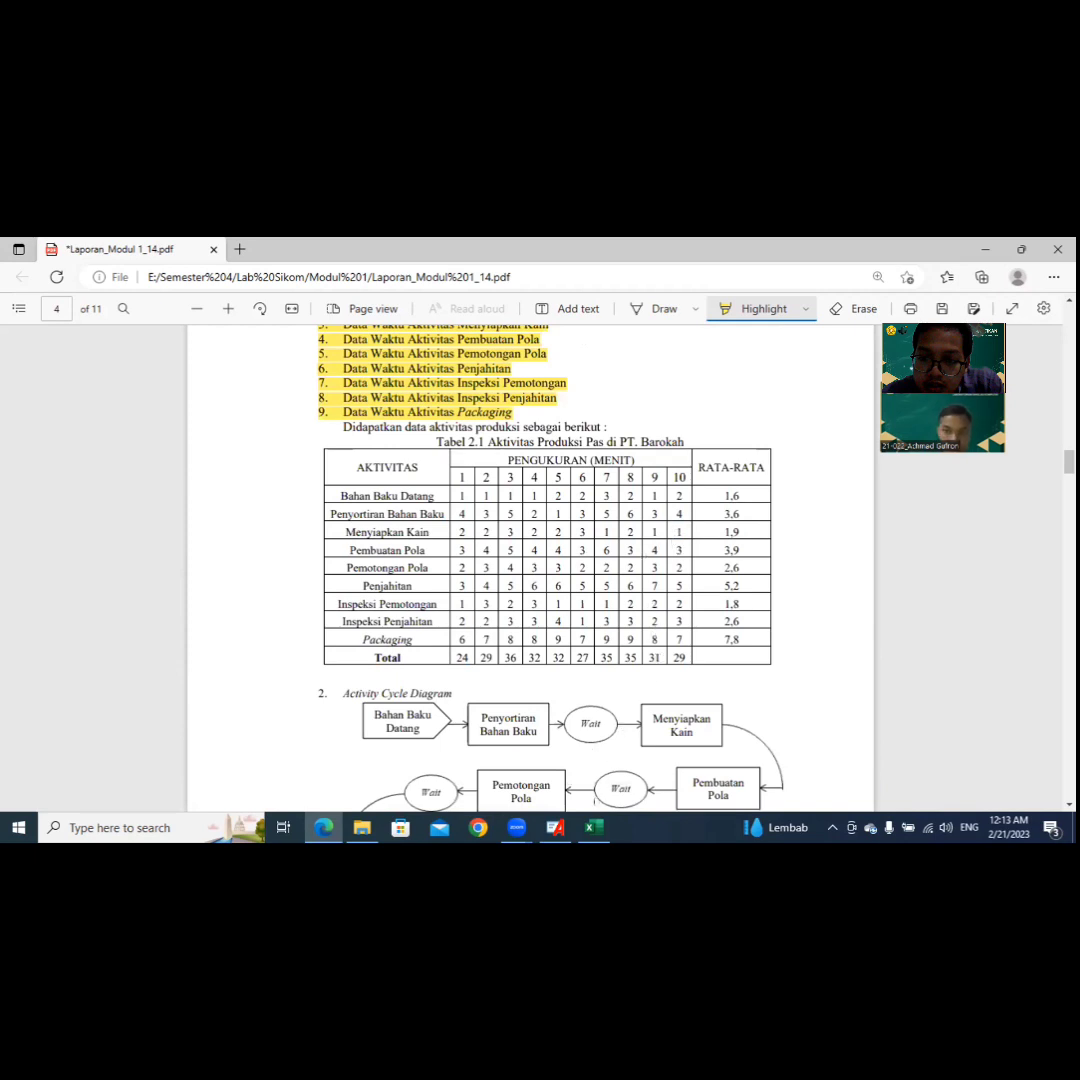
# Step: Switch to Arena and place a Create module followed by an Assign module in the empty model
pyautogui.click(594, 827)
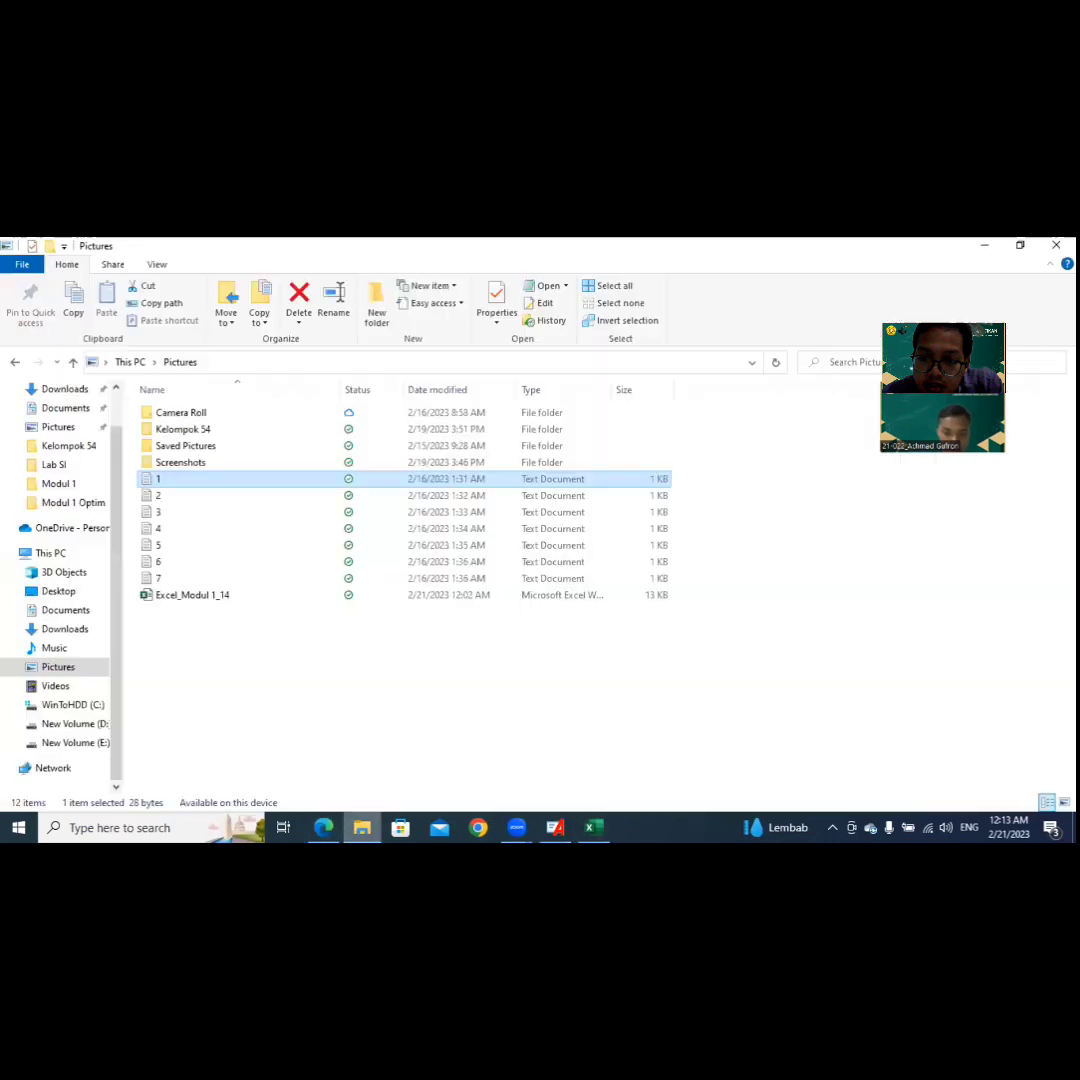
pyautogui.hotkey('alt', 'Tab')
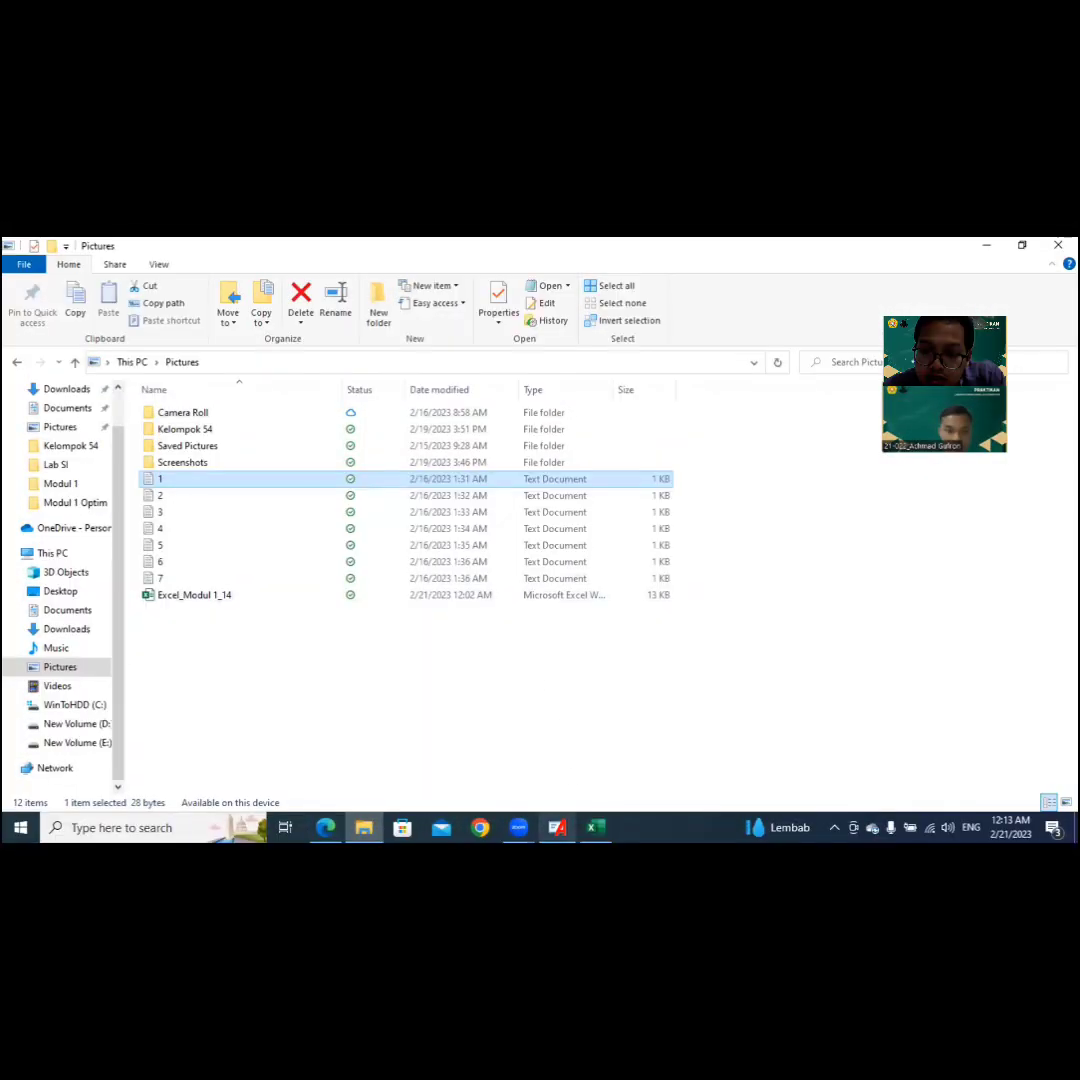
pyautogui.hotkey('alt', 'Tab')
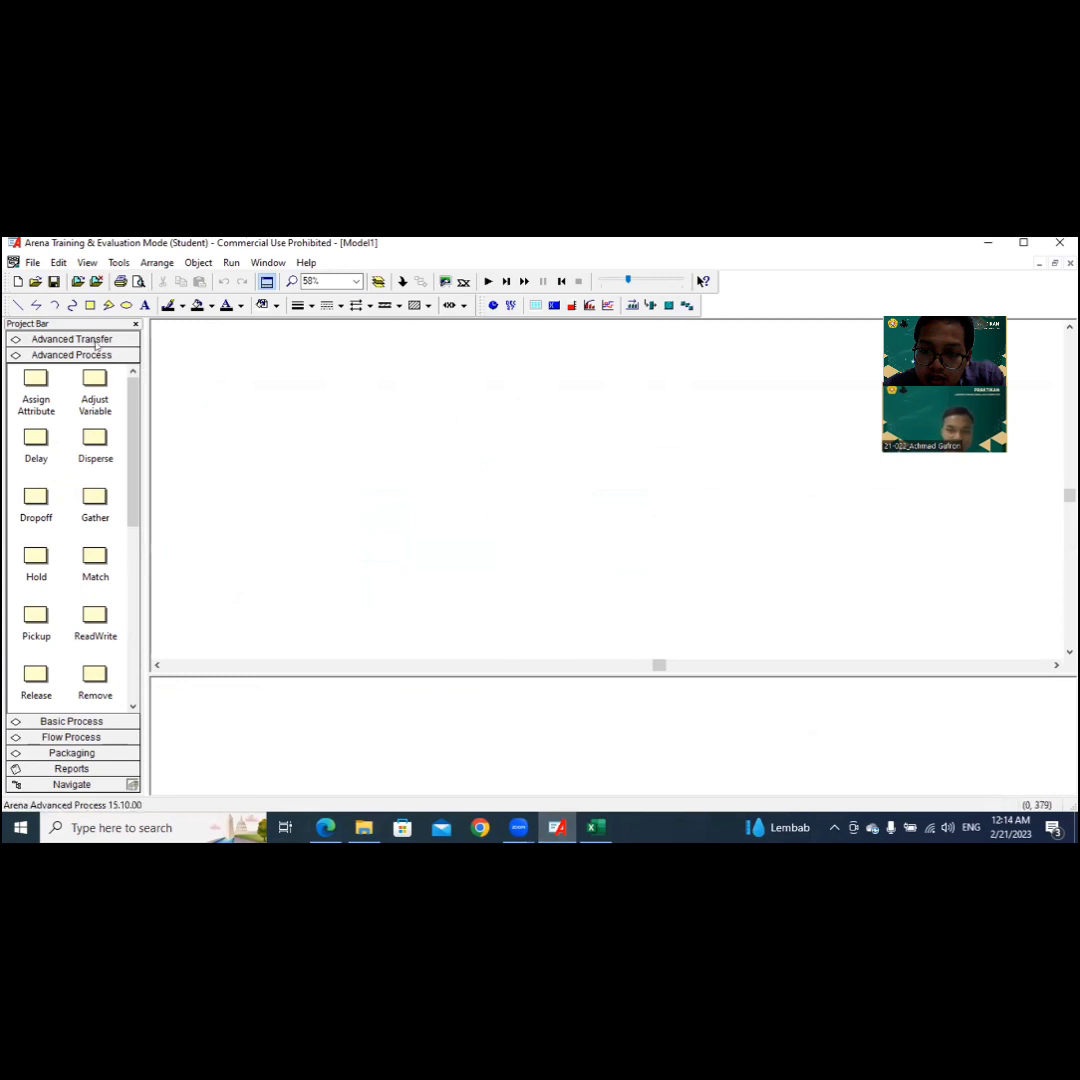
pyautogui.click(128, 721)
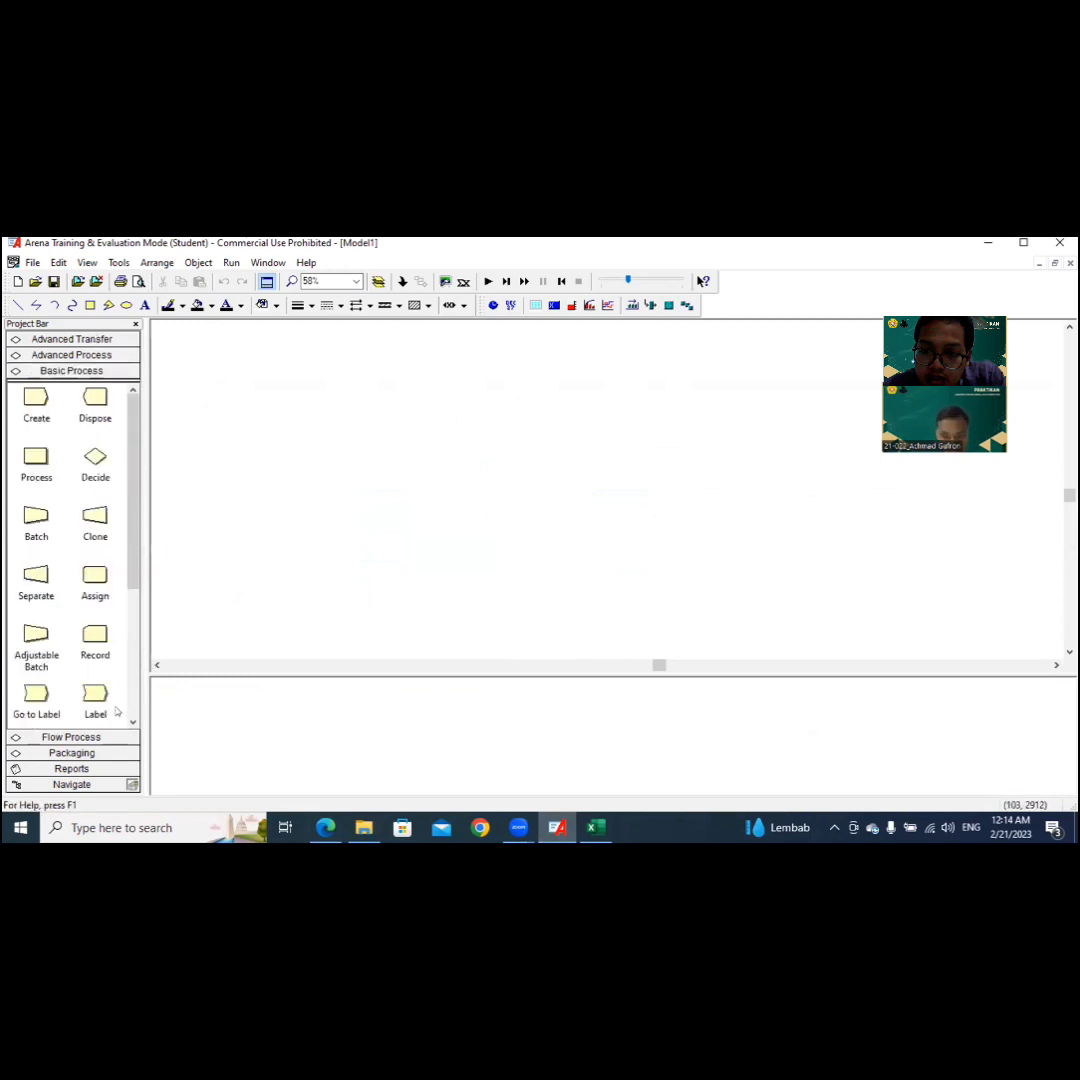
pyautogui.moveTo(40, 400); pyautogui.dragTo(215, 372)
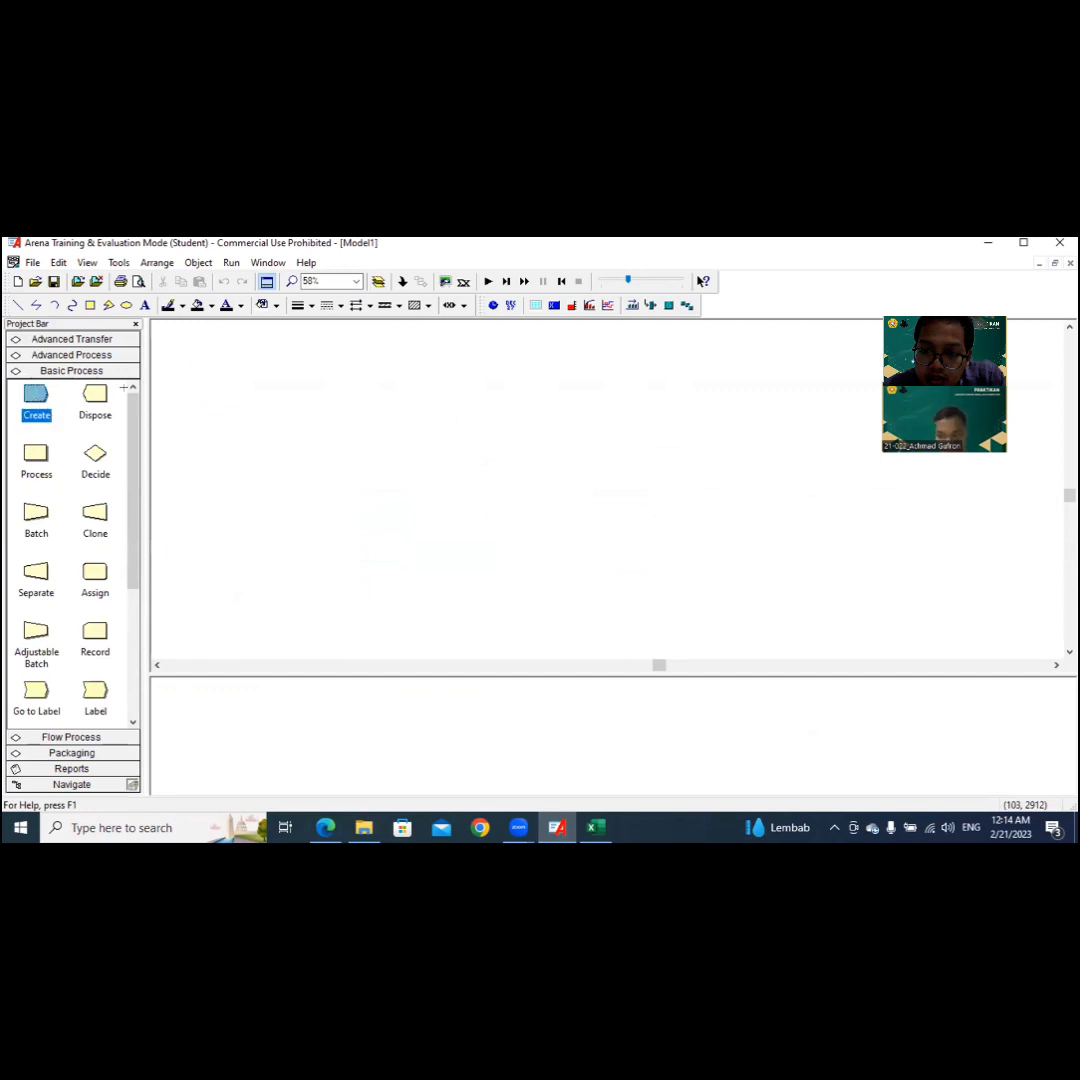
pyautogui.click(201, 397)
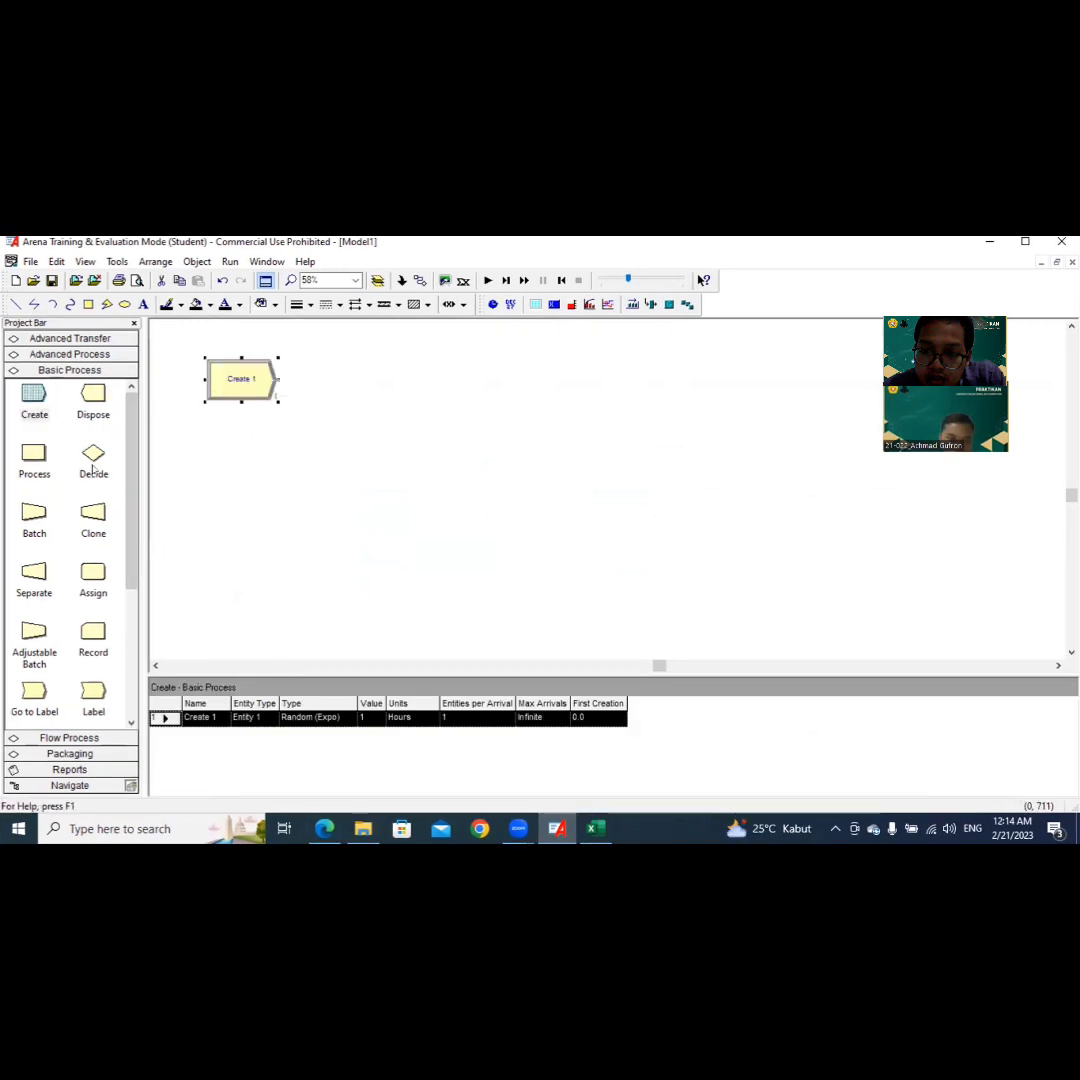
pyautogui.moveTo(95, 570); pyautogui.dragTo(298, 382)
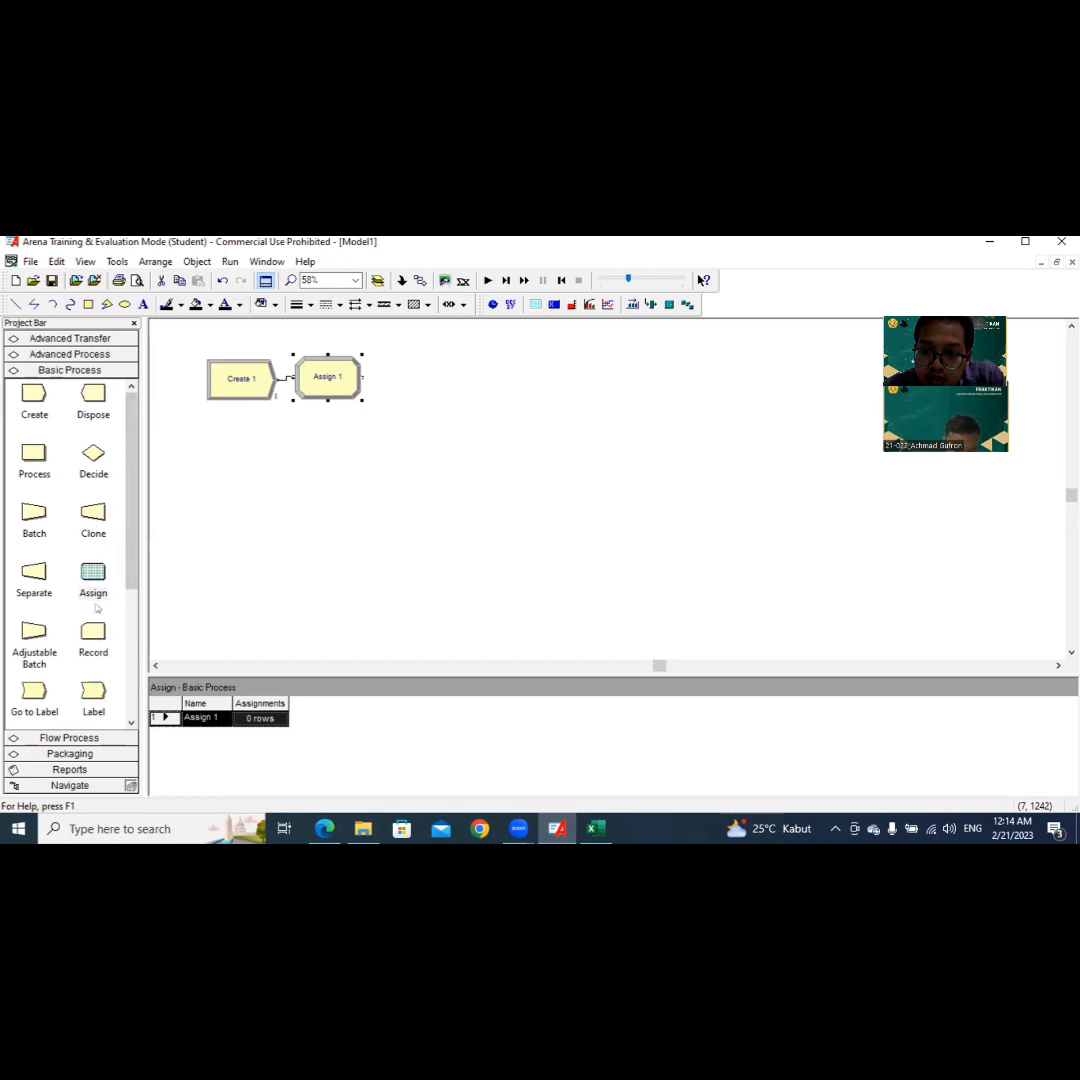
# Step: Add a Station module from Advanced Transfer directly after the Assign module in the flow
pyautogui.click(71, 355)
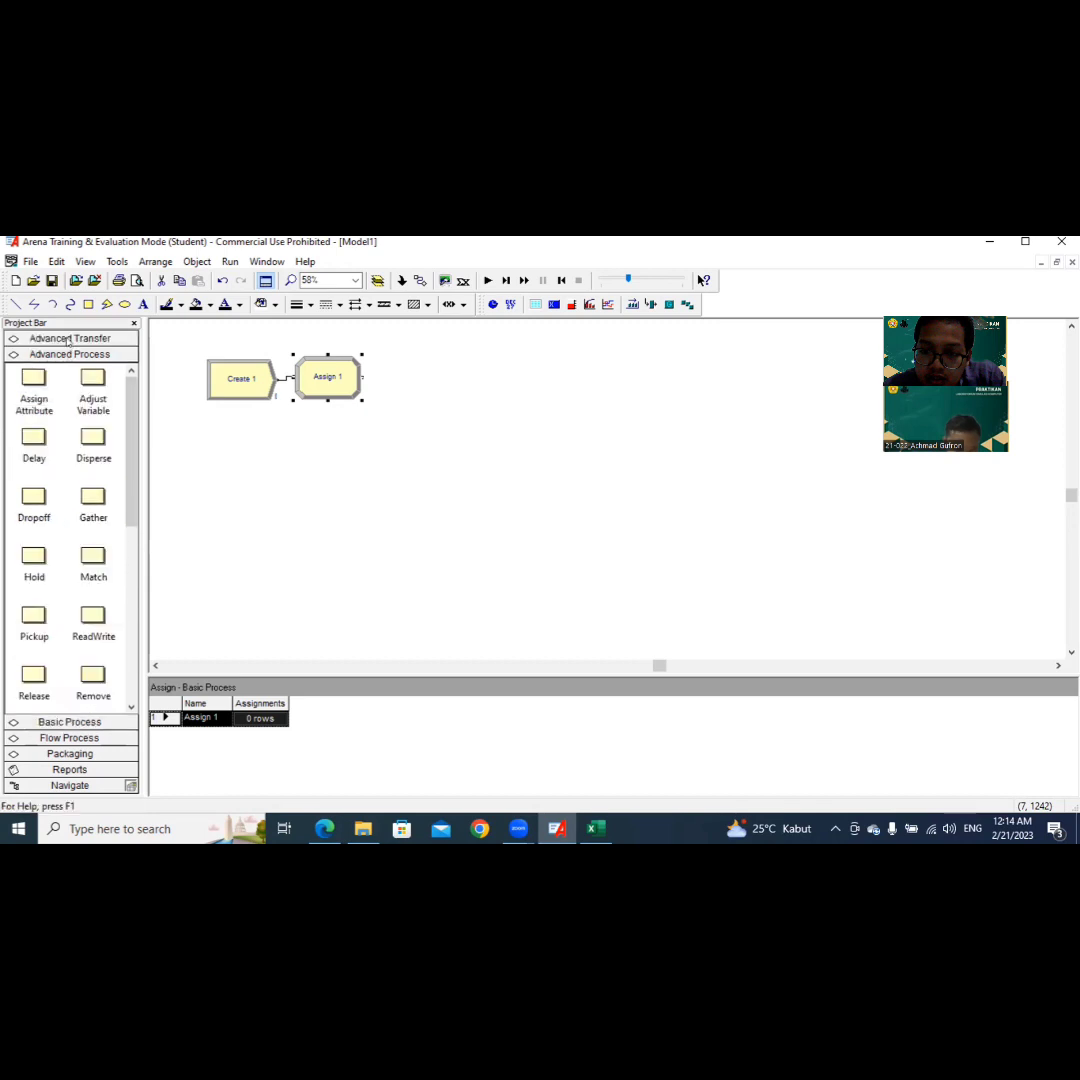
pyautogui.click(68, 340)
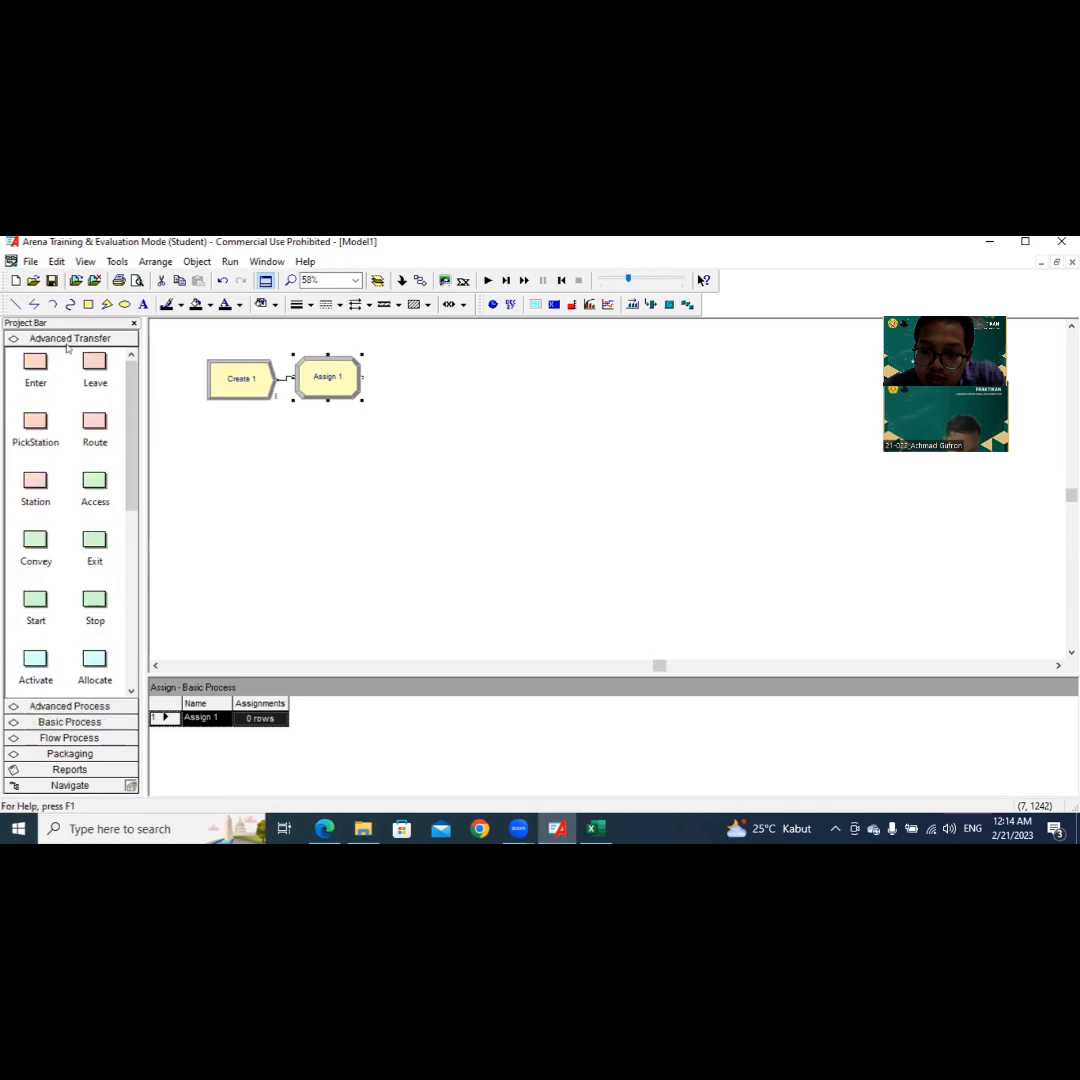
pyautogui.moveTo(32, 482); pyautogui.dragTo(373, 375)
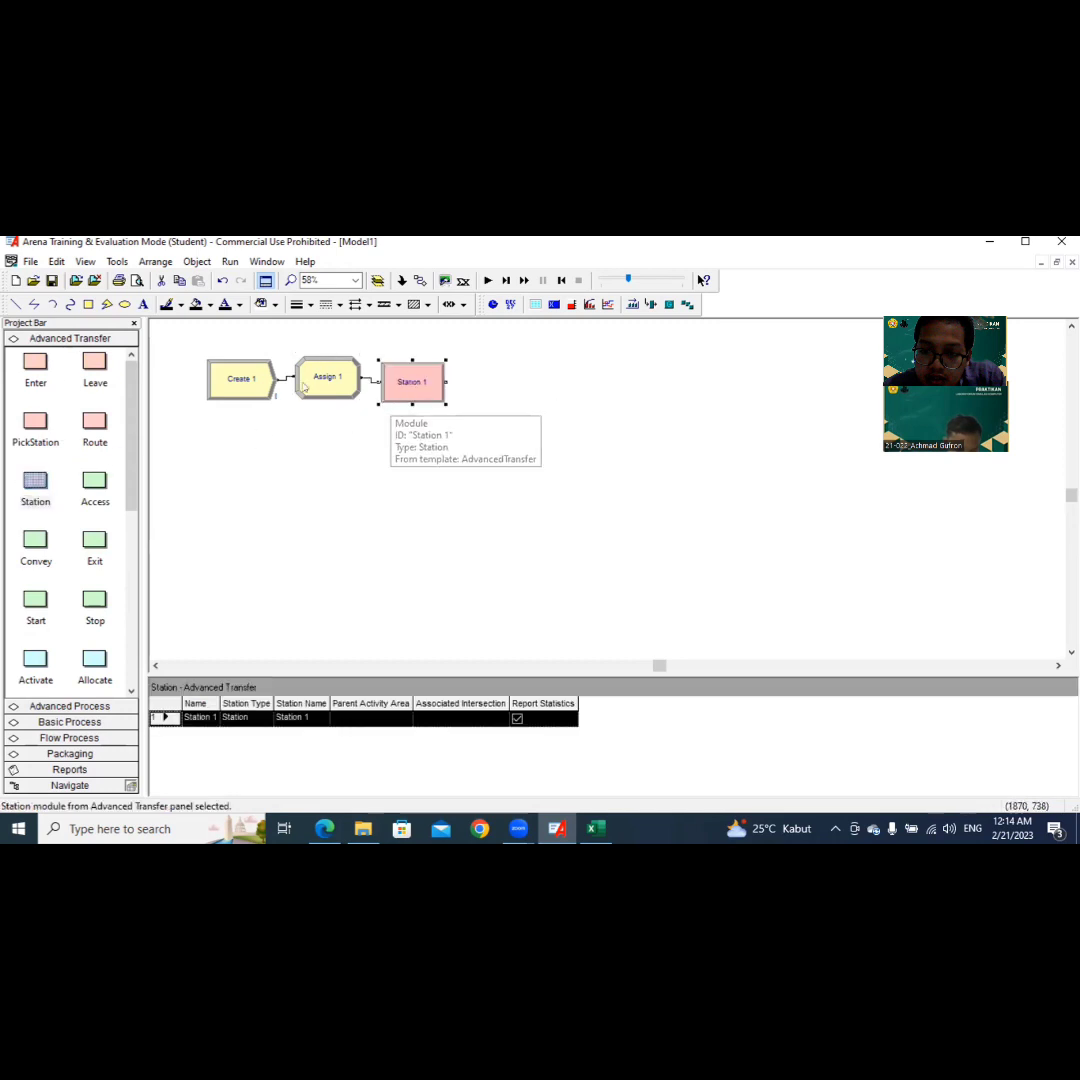
# Step: Add two Process modules from Basic Process in sequence after the Station module
pyautogui.click(95, 707)
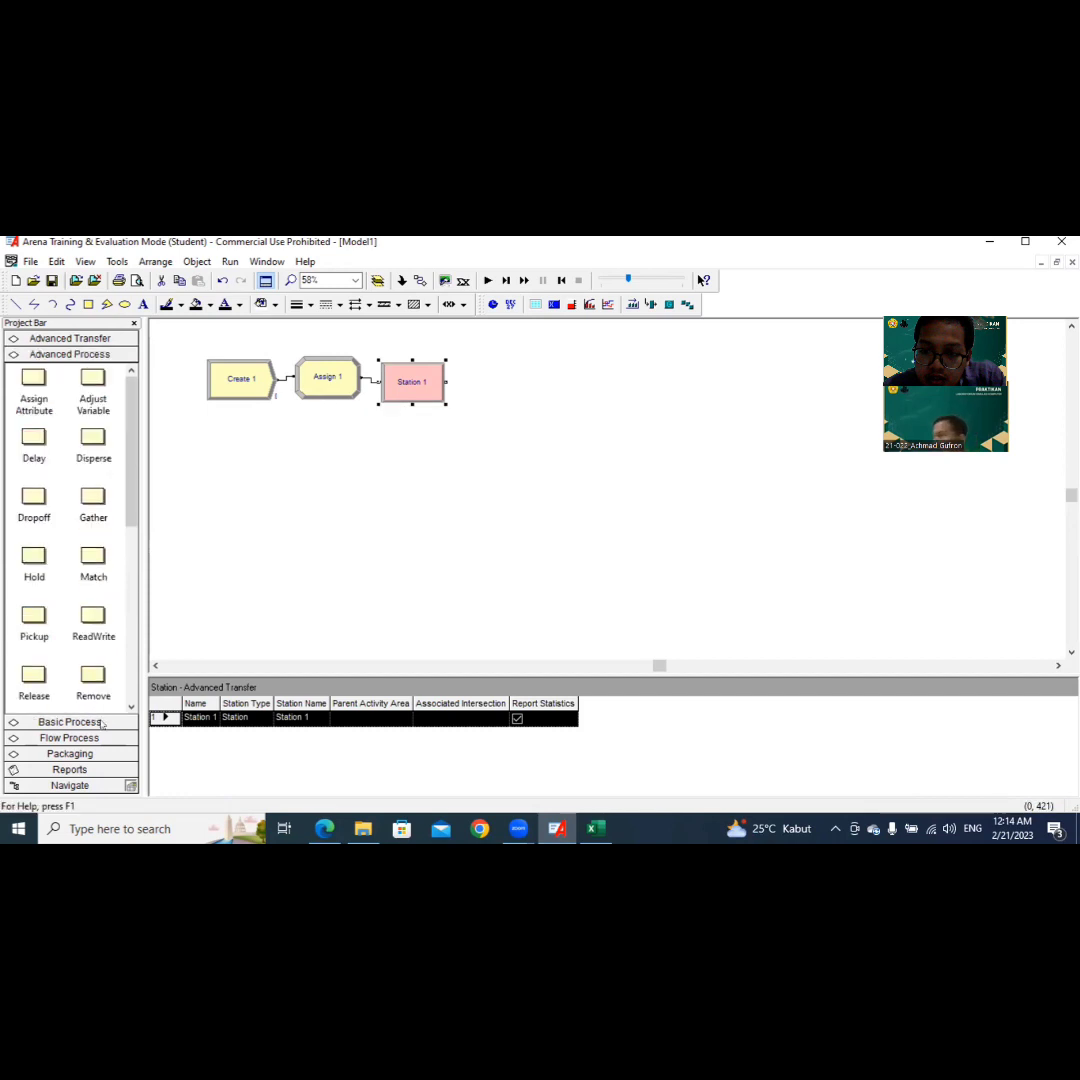
pyautogui.click(97, 722)
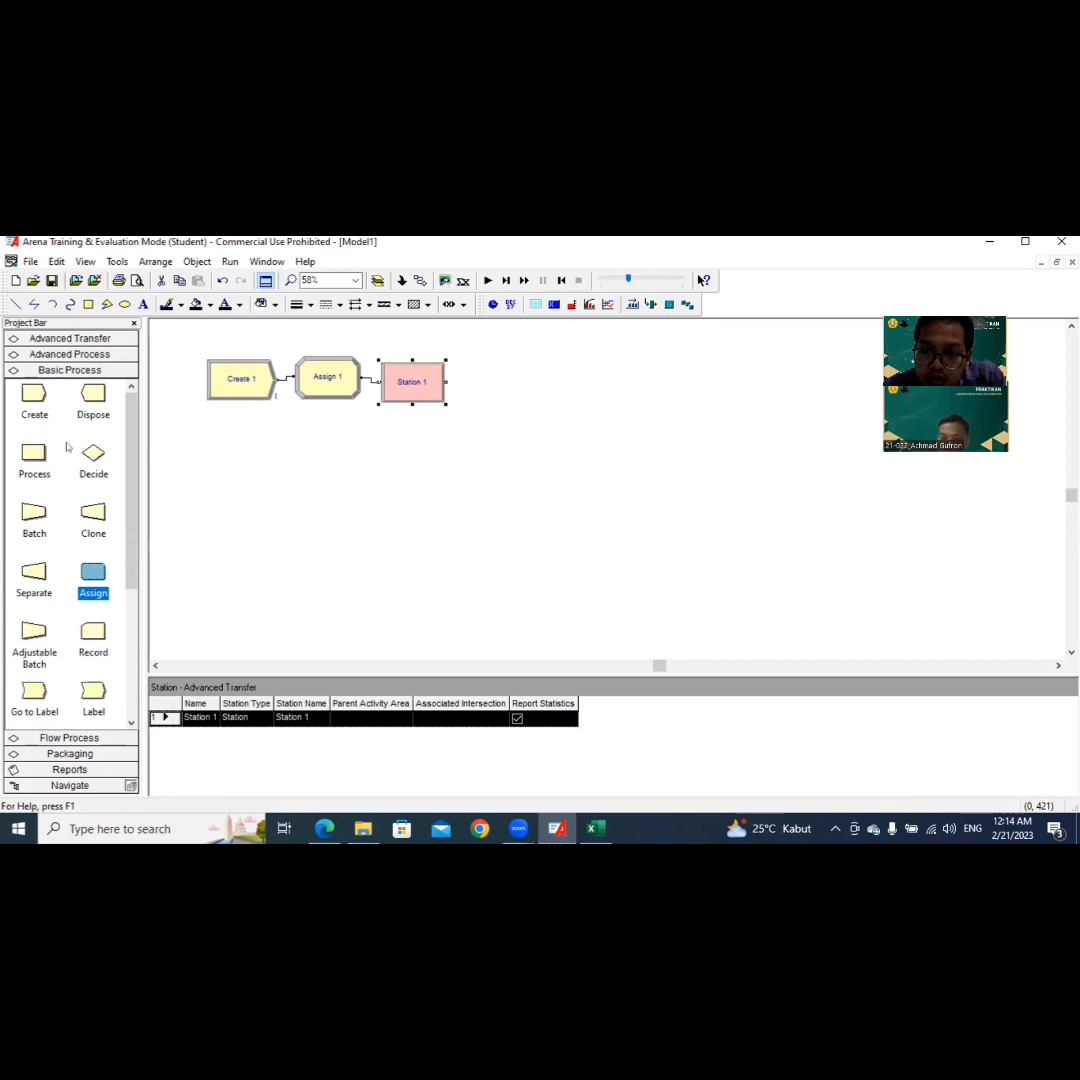
pyautogui.moveTo(32, 457); pyautogui.dragTo(470, 392)
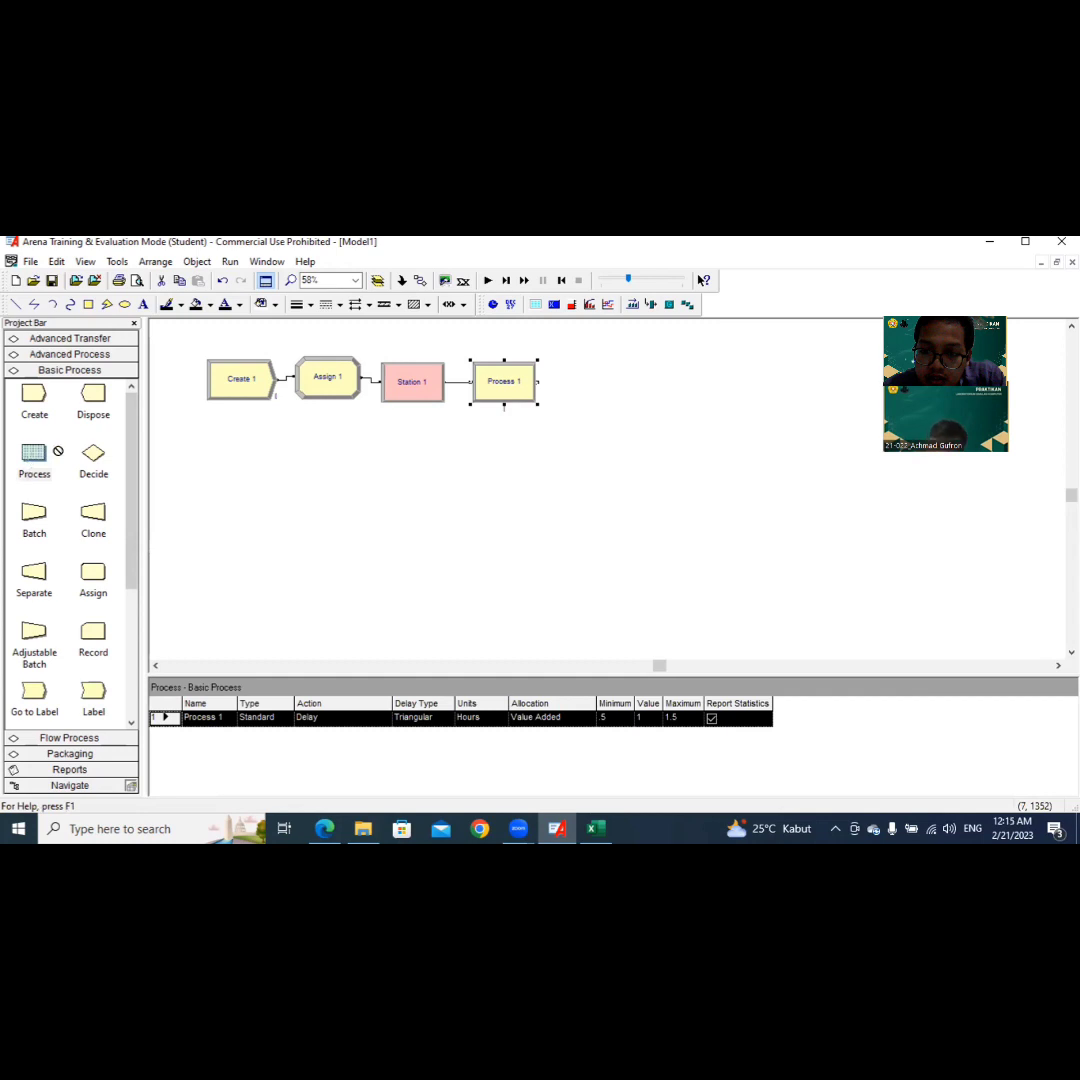
pyautogui.moveTo(54, 447); pyautogui.dragTo(568, 368)
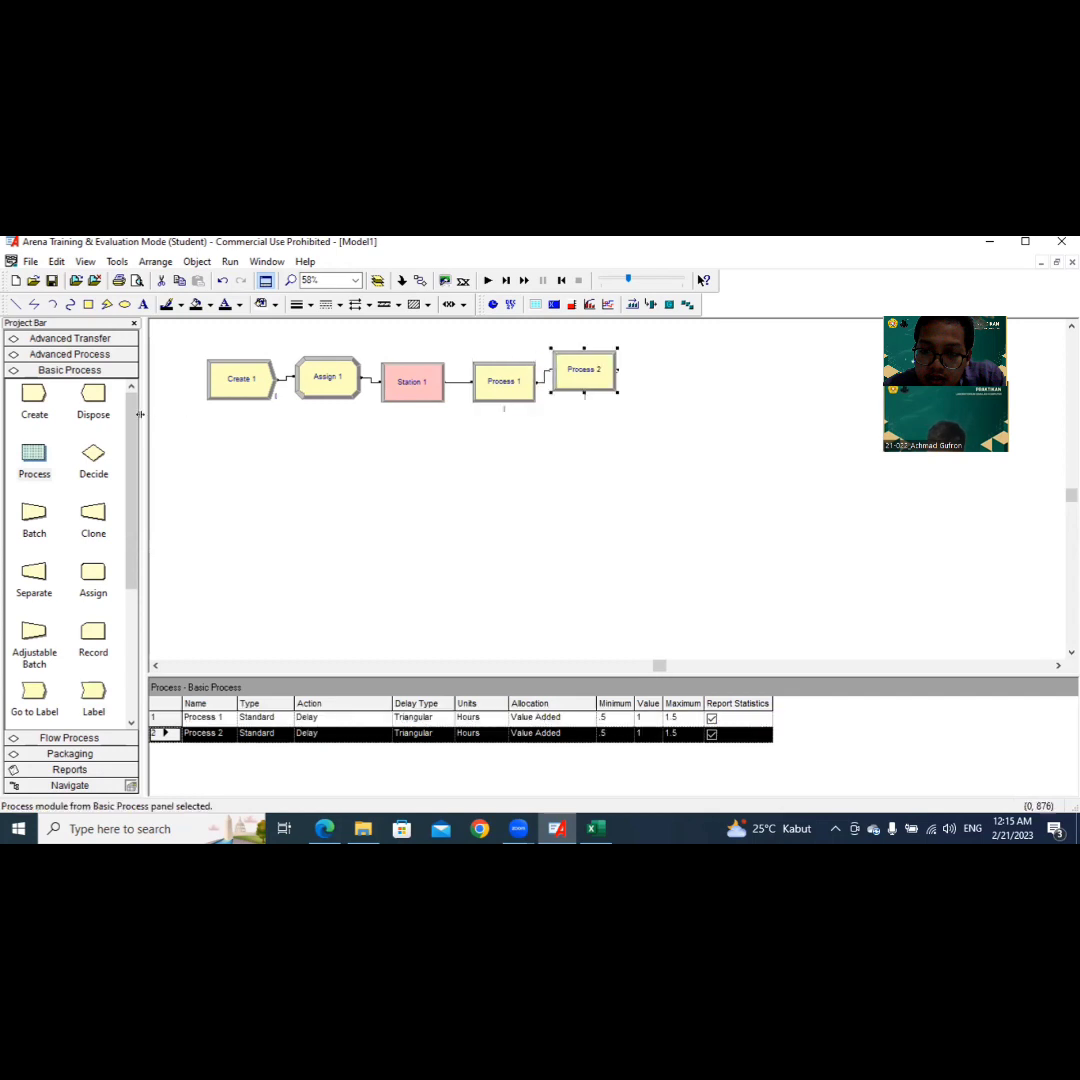
# Step: Add three more Process modules in sequence after Process 2 to extend the first row of the flow
pyautogui.moveTo(108, 449); pyautogui.dragTo(636, 385)
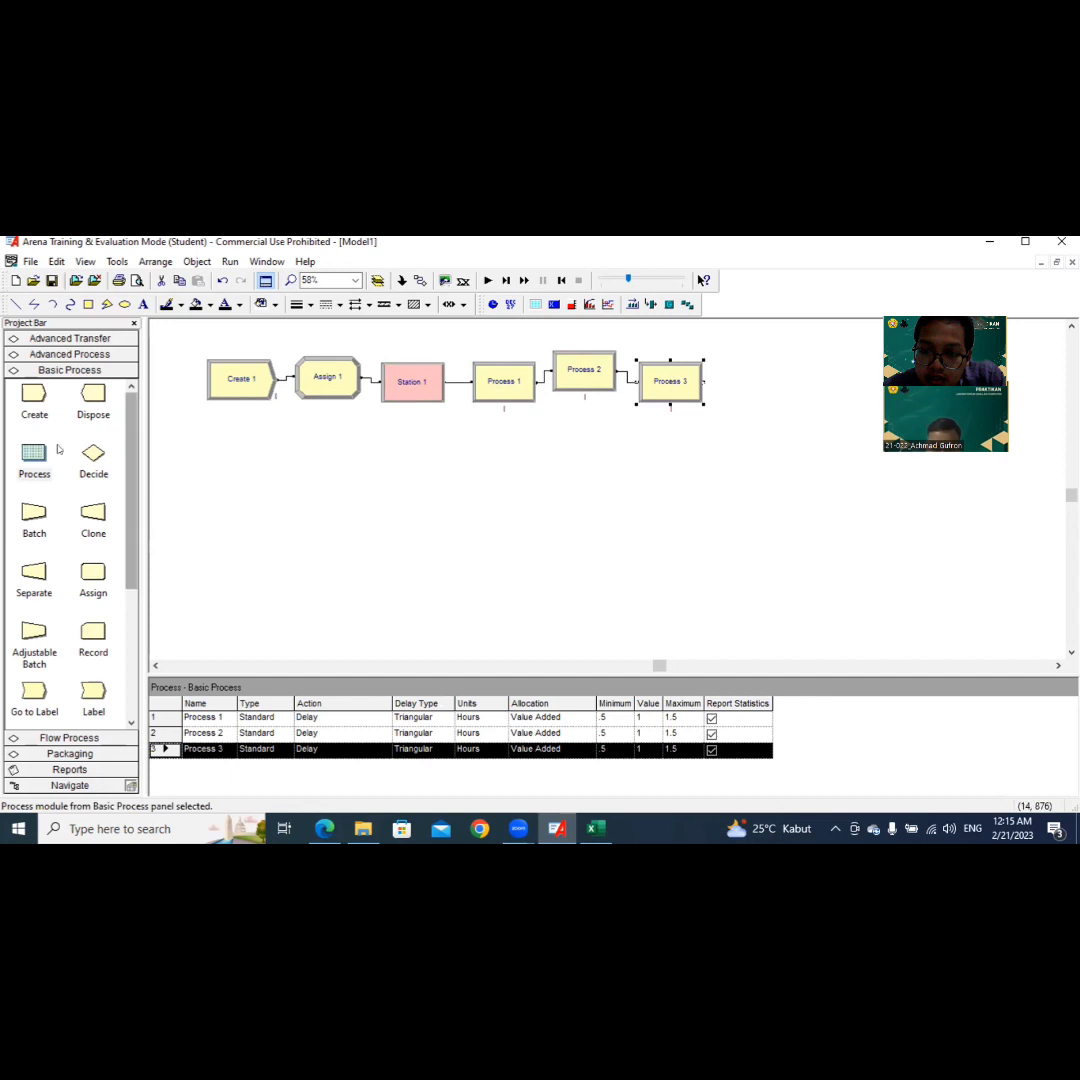
pyautogui.moveTo(63, 442); pyautogui.dragTo(766, 380)
pyautogui.moveTo(34, 459); pyautogui.dragTo(845, 369)
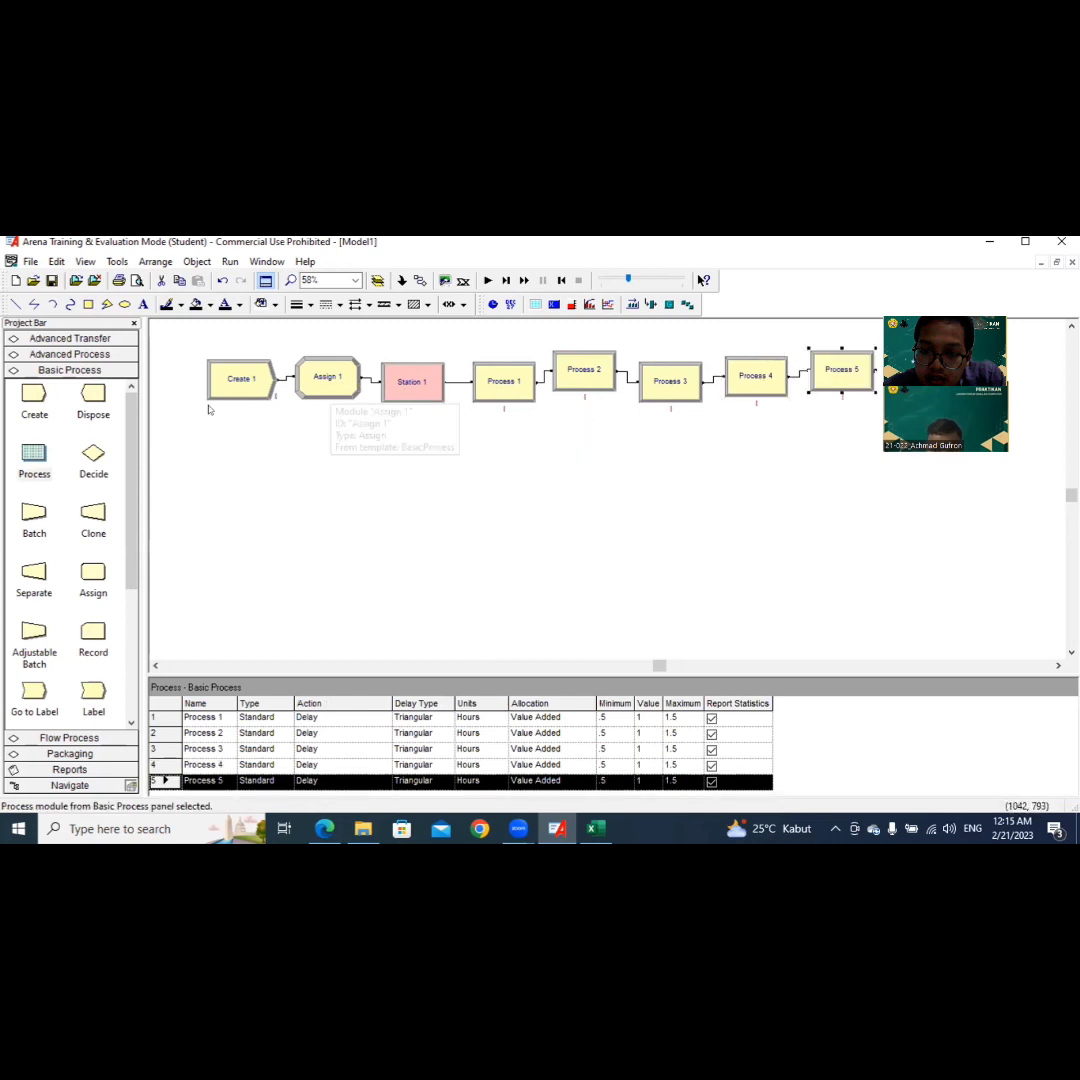
# Step: Start a second row below the Create module with a Route module followed by a Station module from Advanced Transfer
pyautogui.click(85, 354)
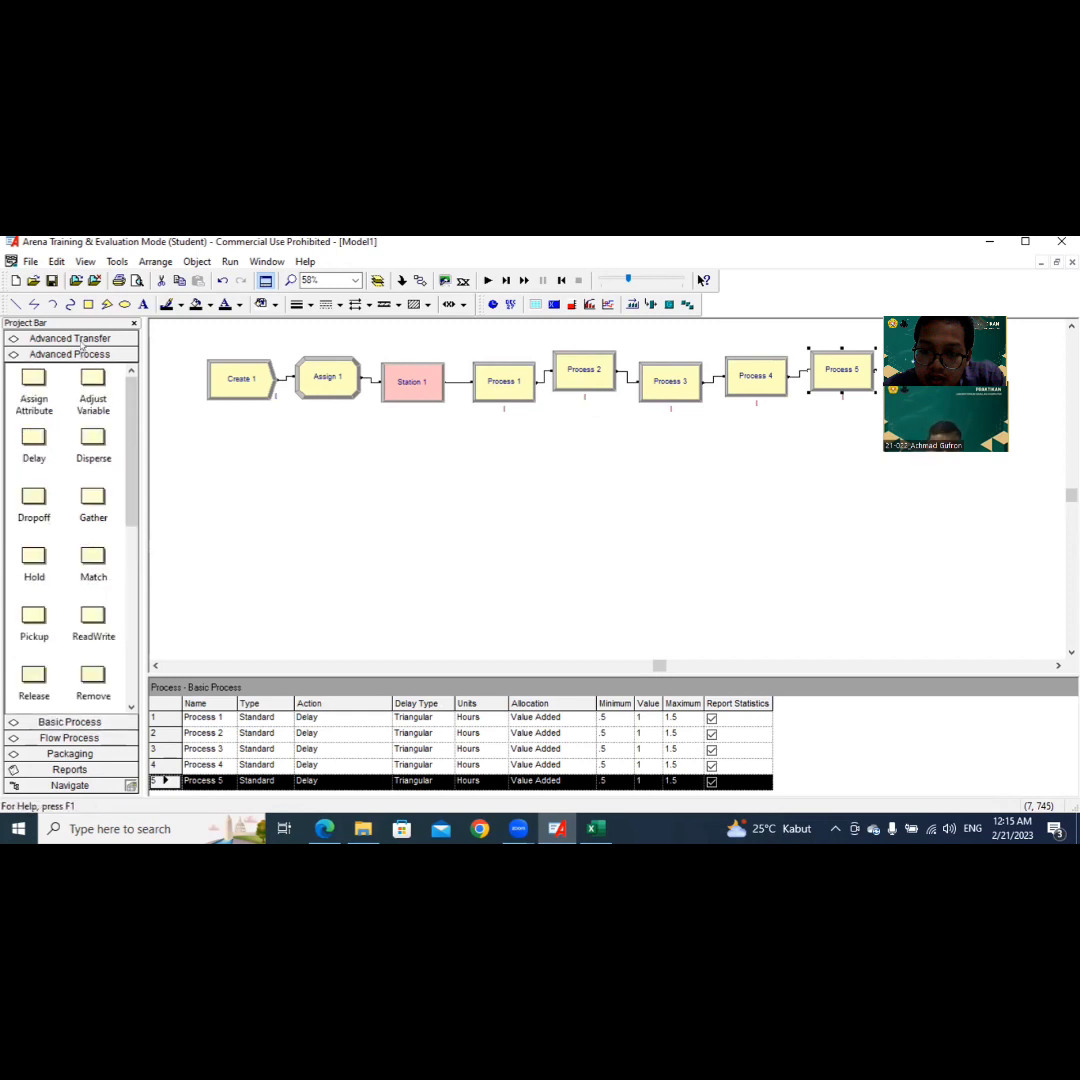
pyautogui.click(80, 340)
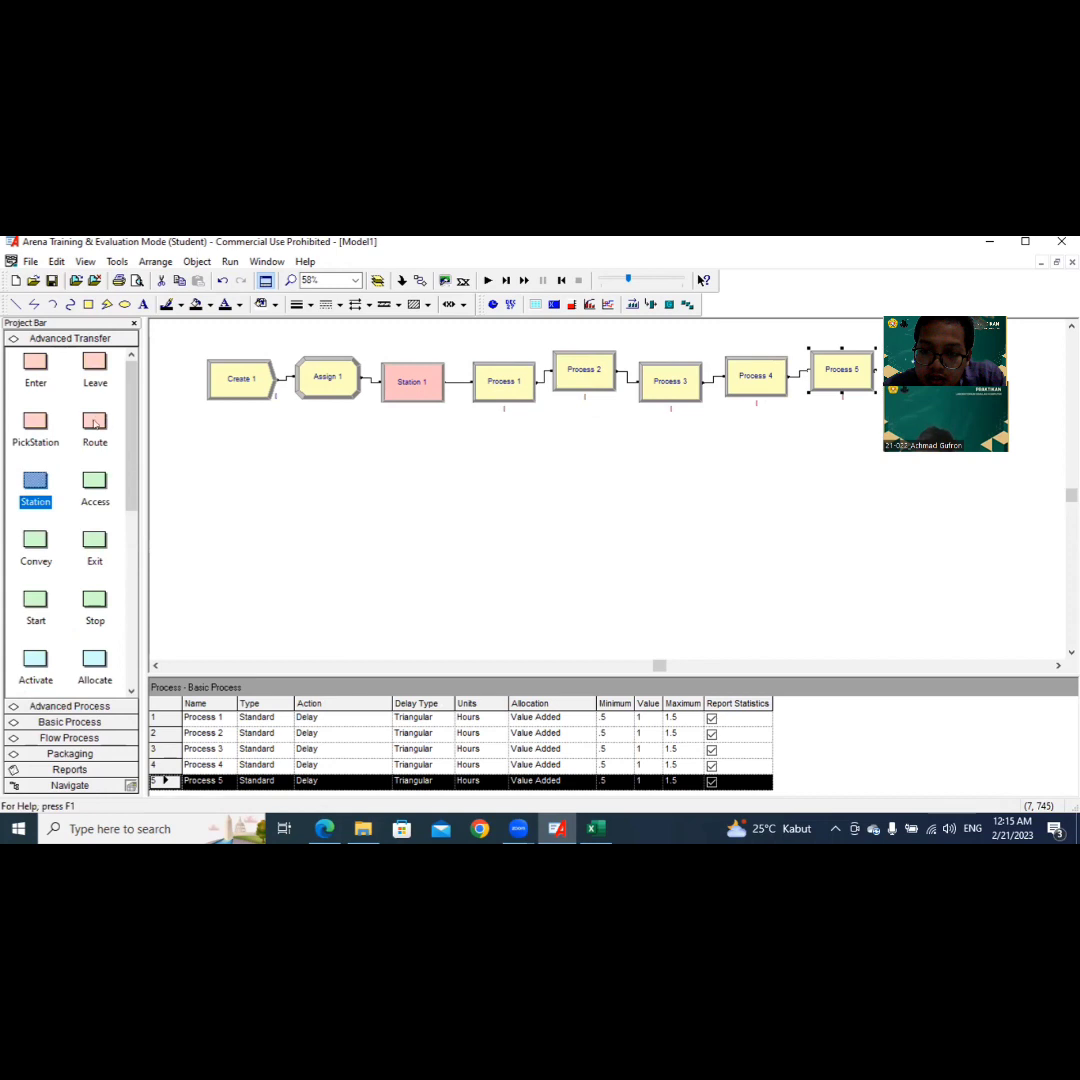
pyautogui.moveTo(94, 424); pyautogui.dragTo(203, 468)
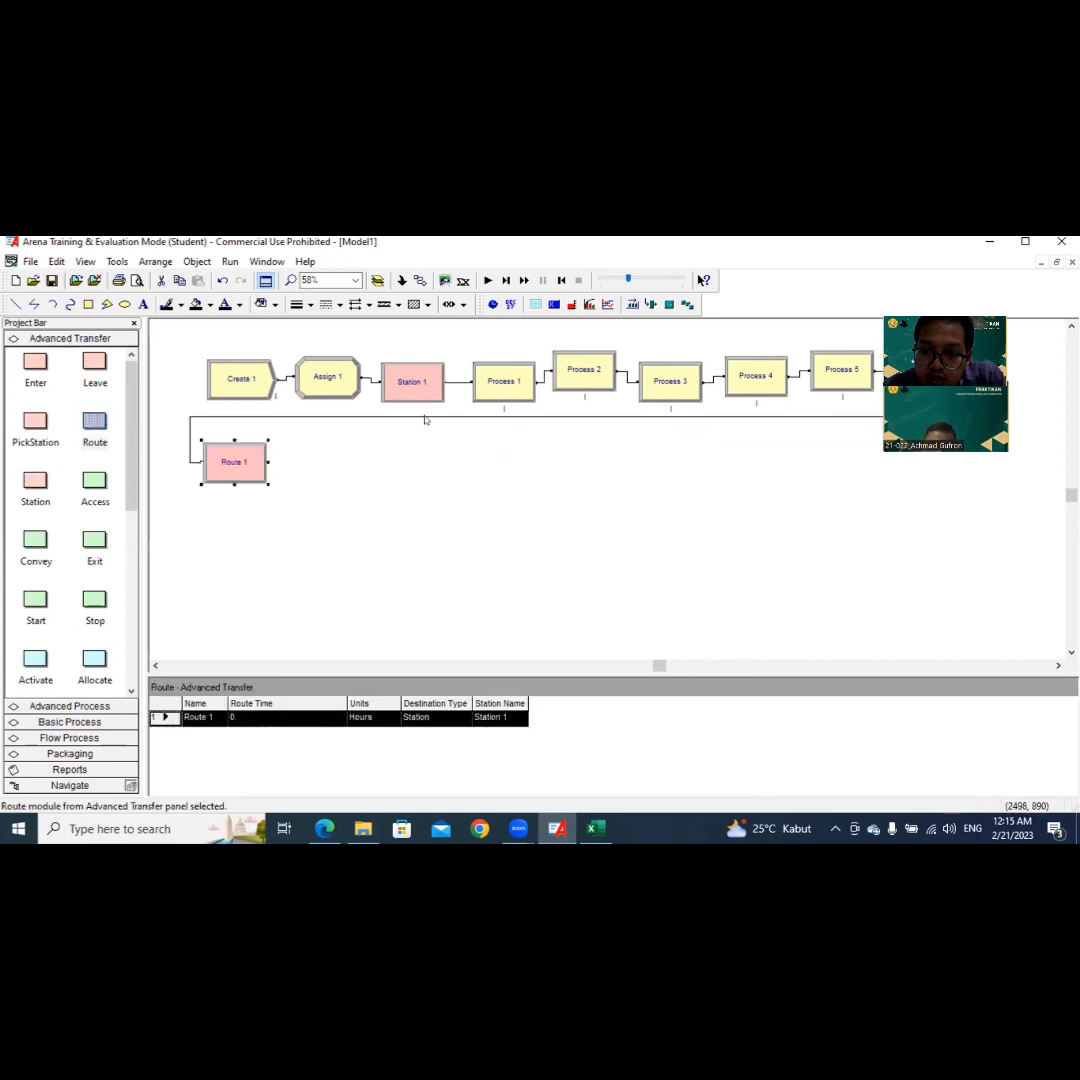
pyautogui.click(30, 482)
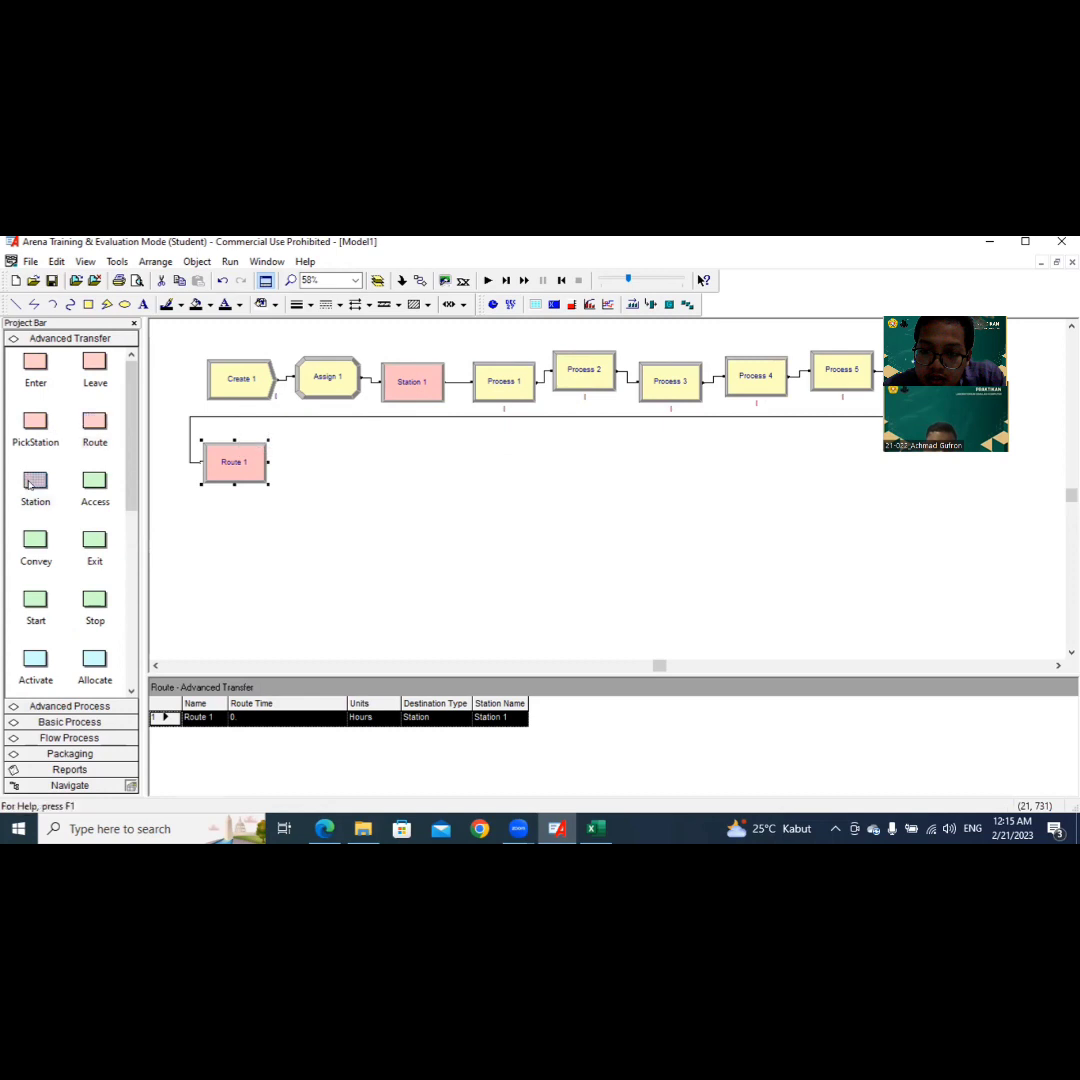
pyautogui.click(294, 463)
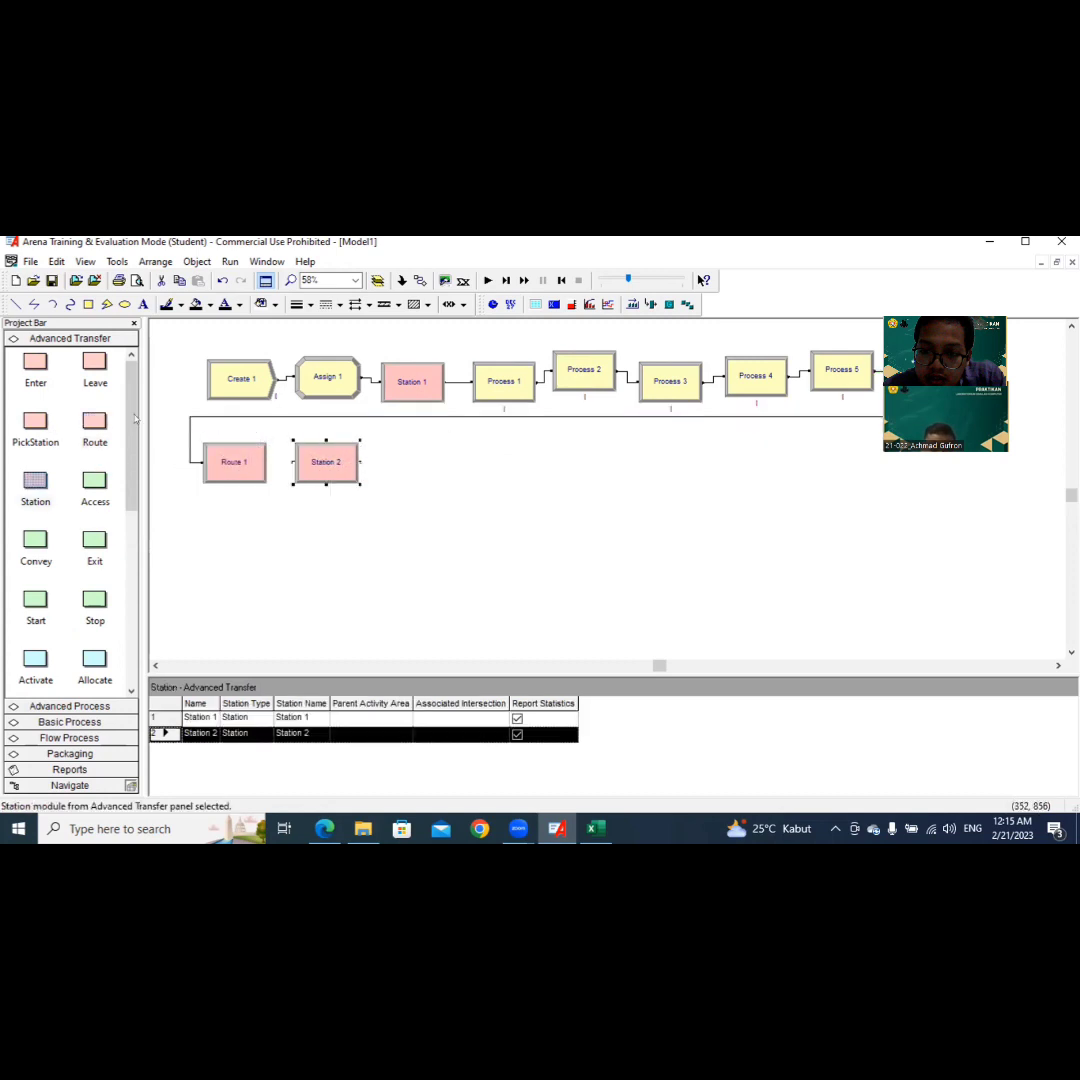
# Step: Add three Process modules from Basic Process in sequence after Station 2 in the second row
pyautogui.click(96, 722)
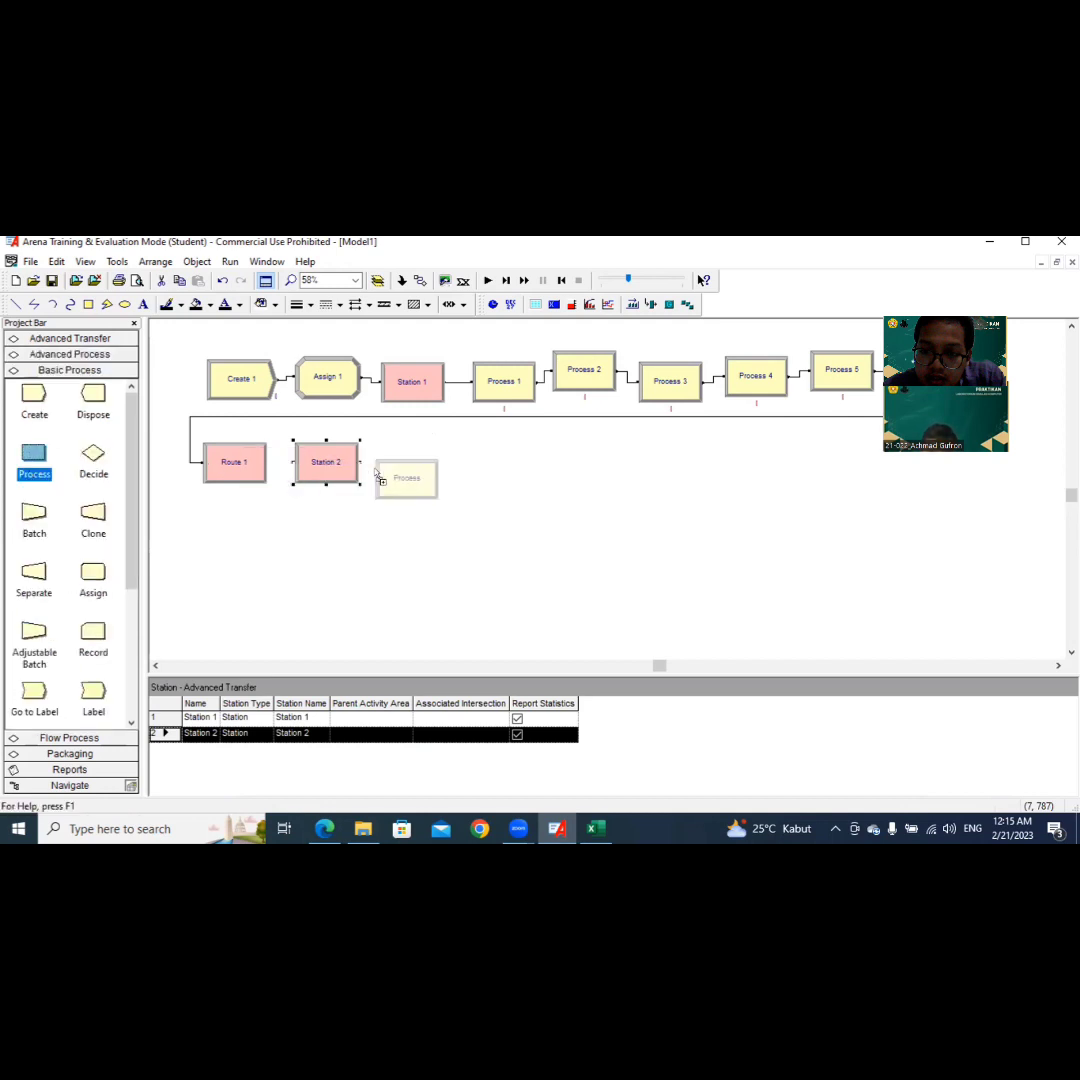
pyautogui.click(376, 457)
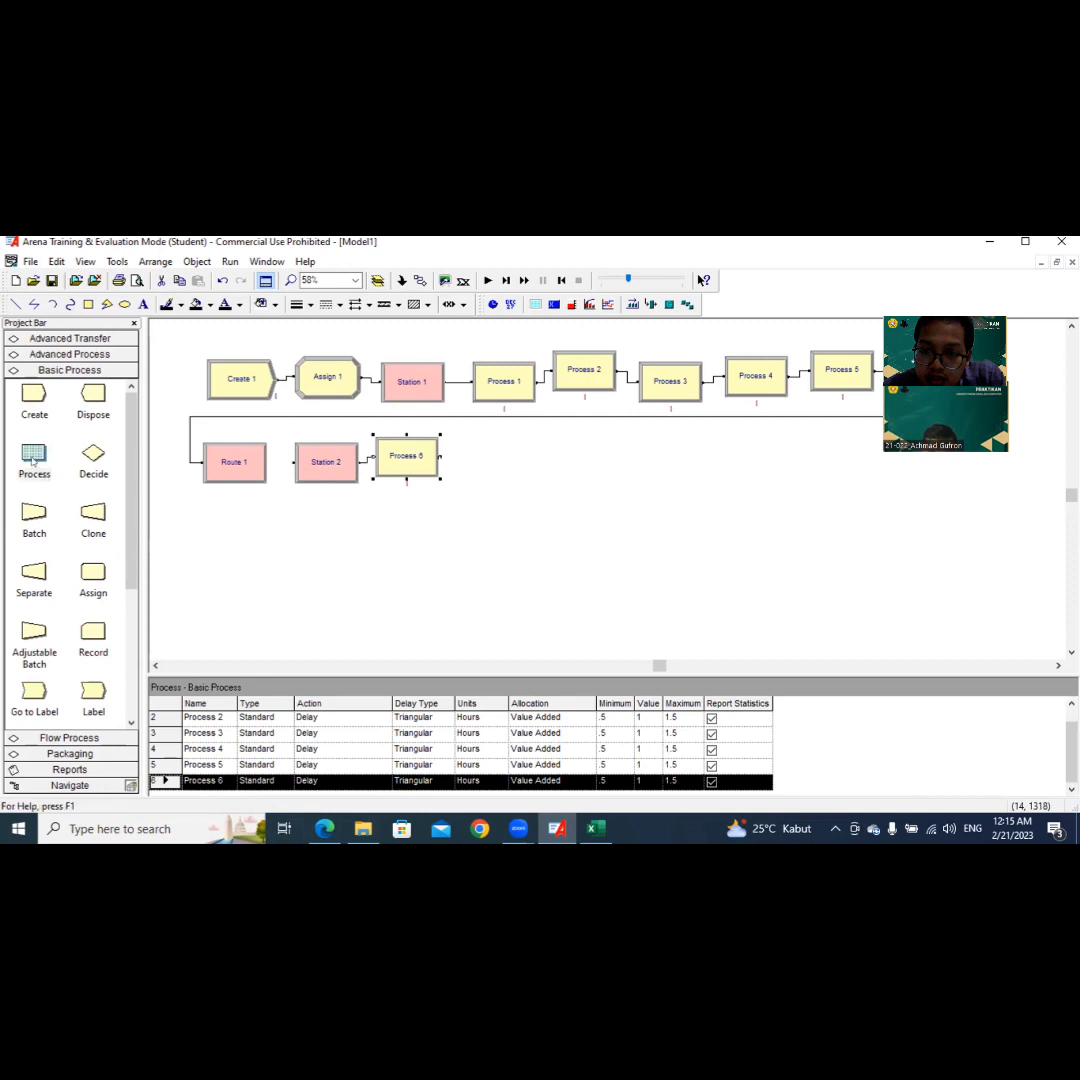
pyautogui.click(455, 467)
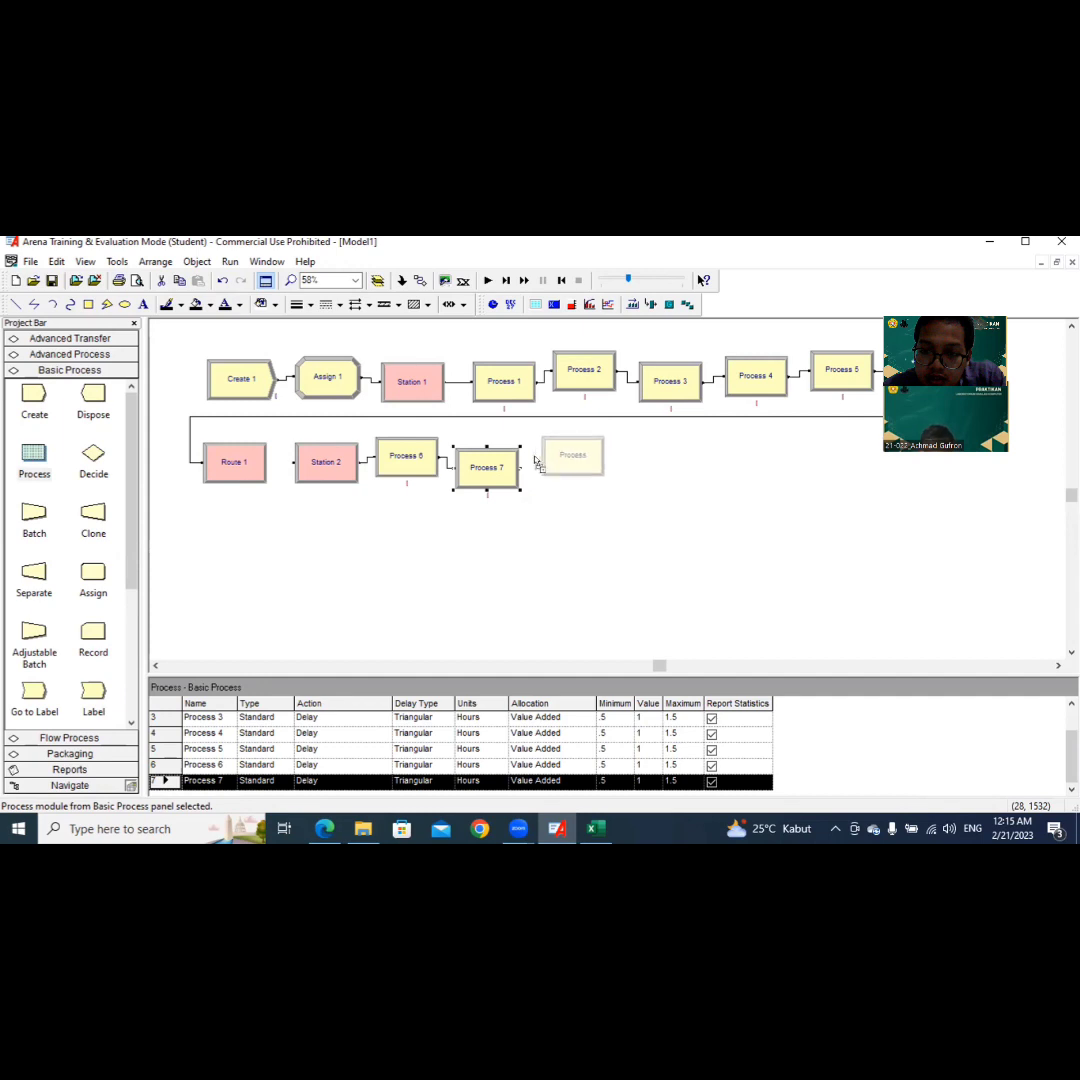
pyautogui.click(529, 453)
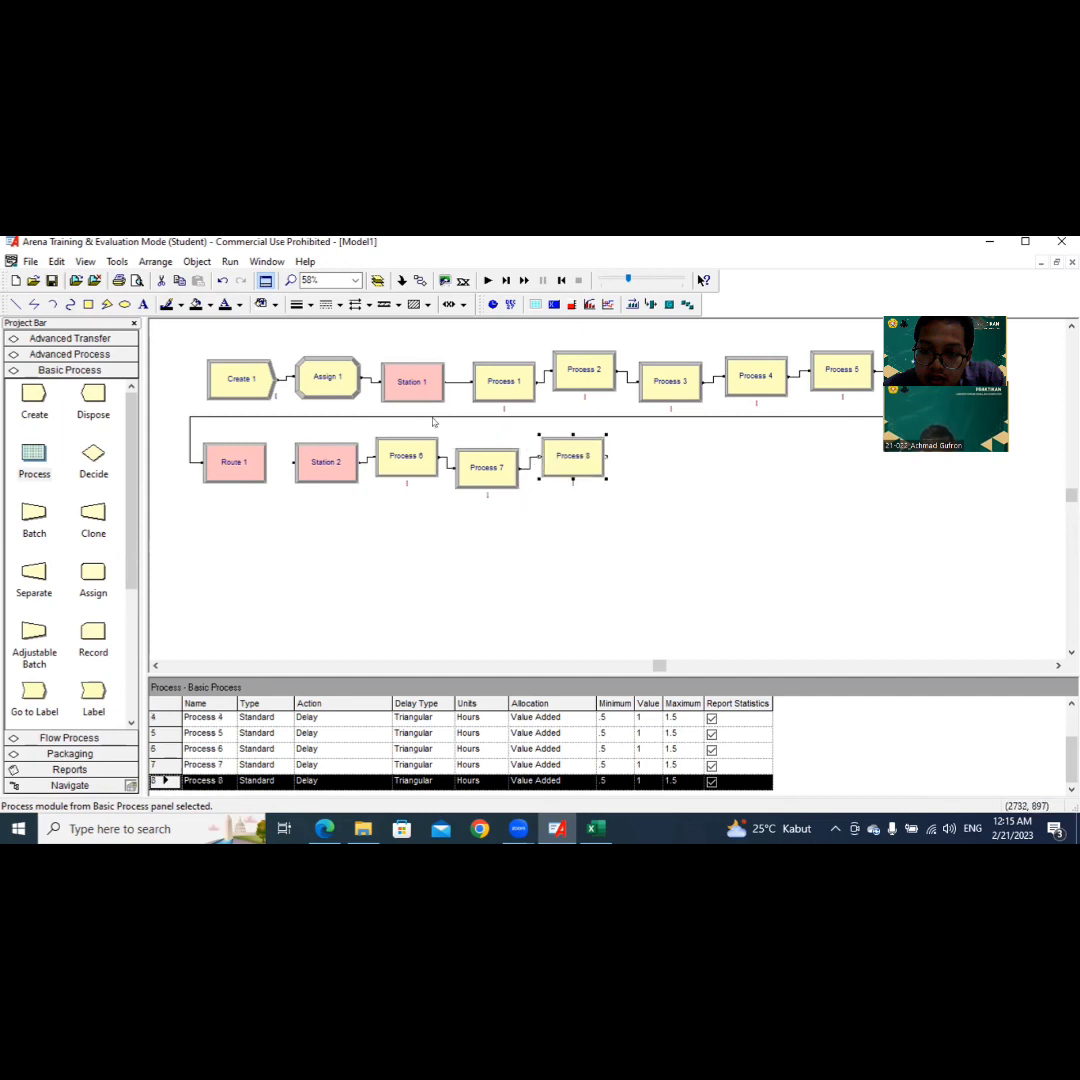
# Step: Complete the second row after Process 8 with Assign, Record and Dispose modules in that order
pyautogui.click(92, 576)
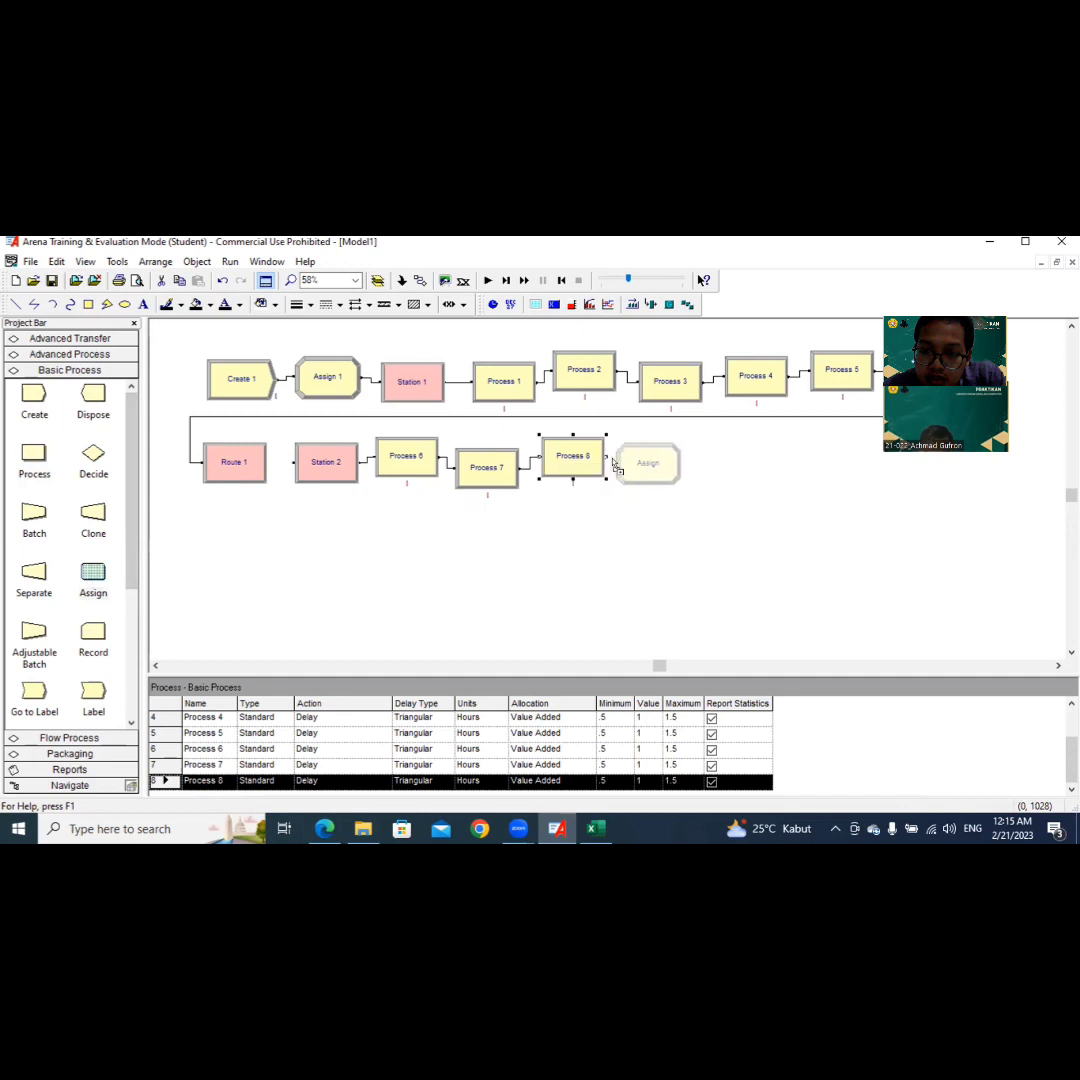
pyautogui.click(621, 465)
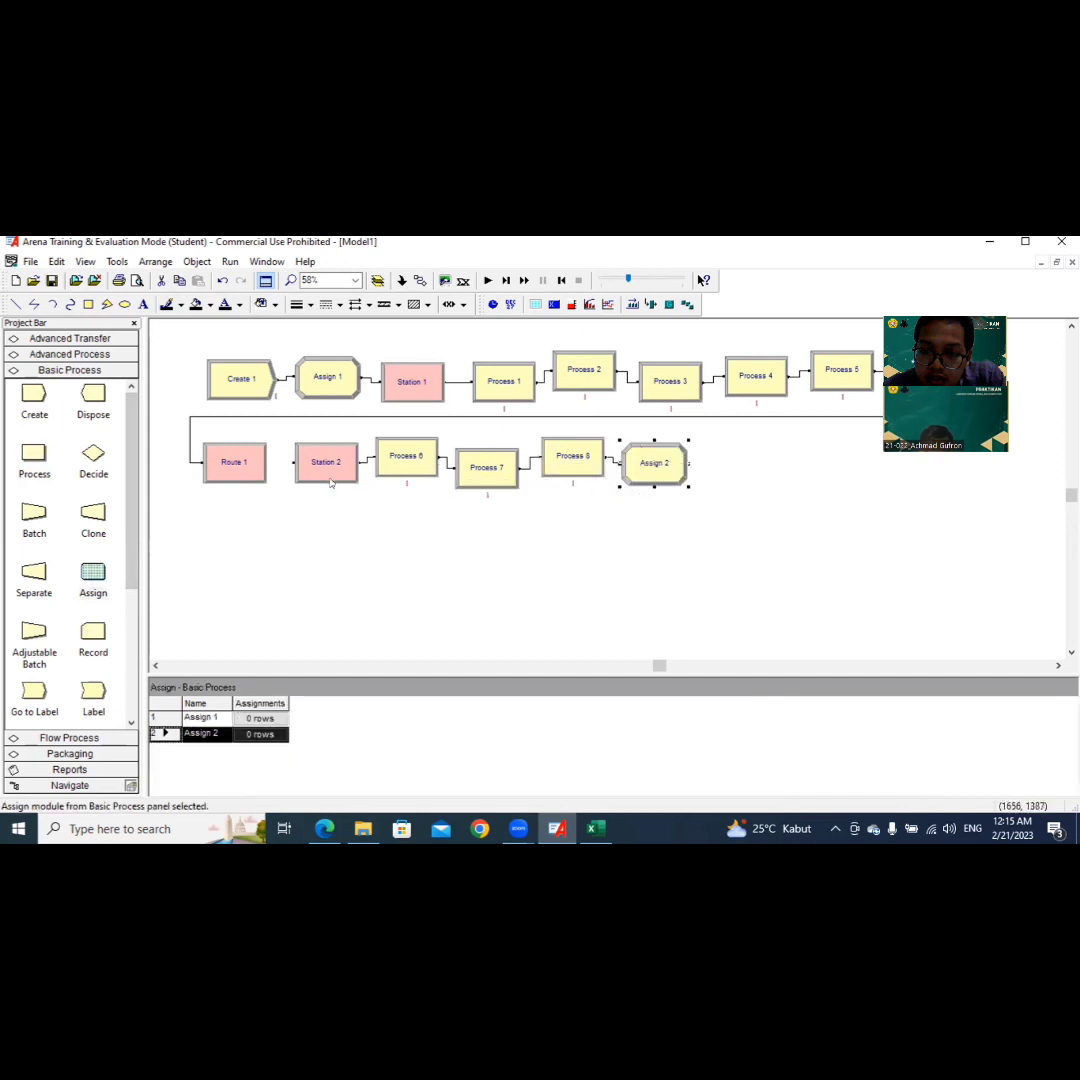
pyautogui.click(84, 648)
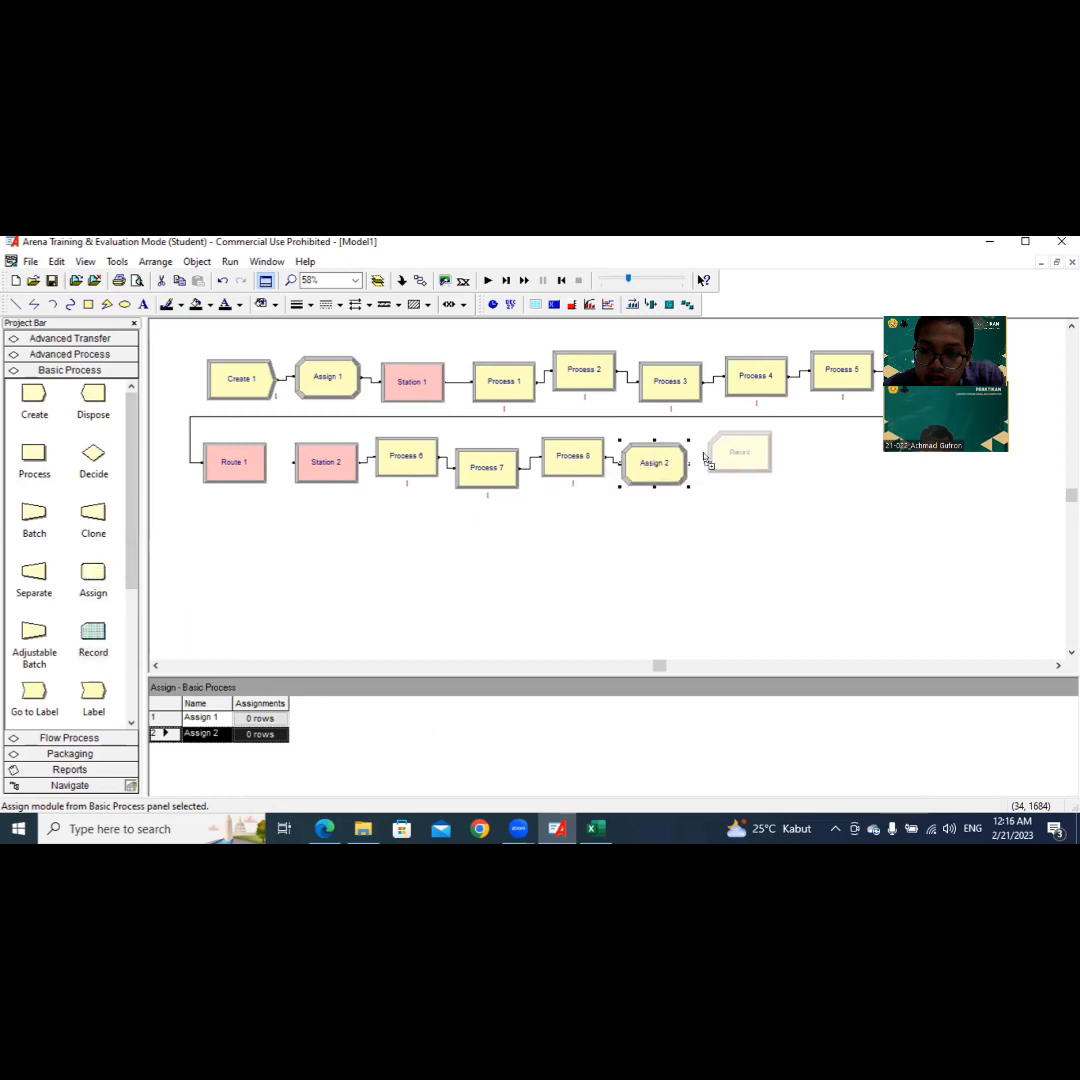
pyautogui.click(706, 460)
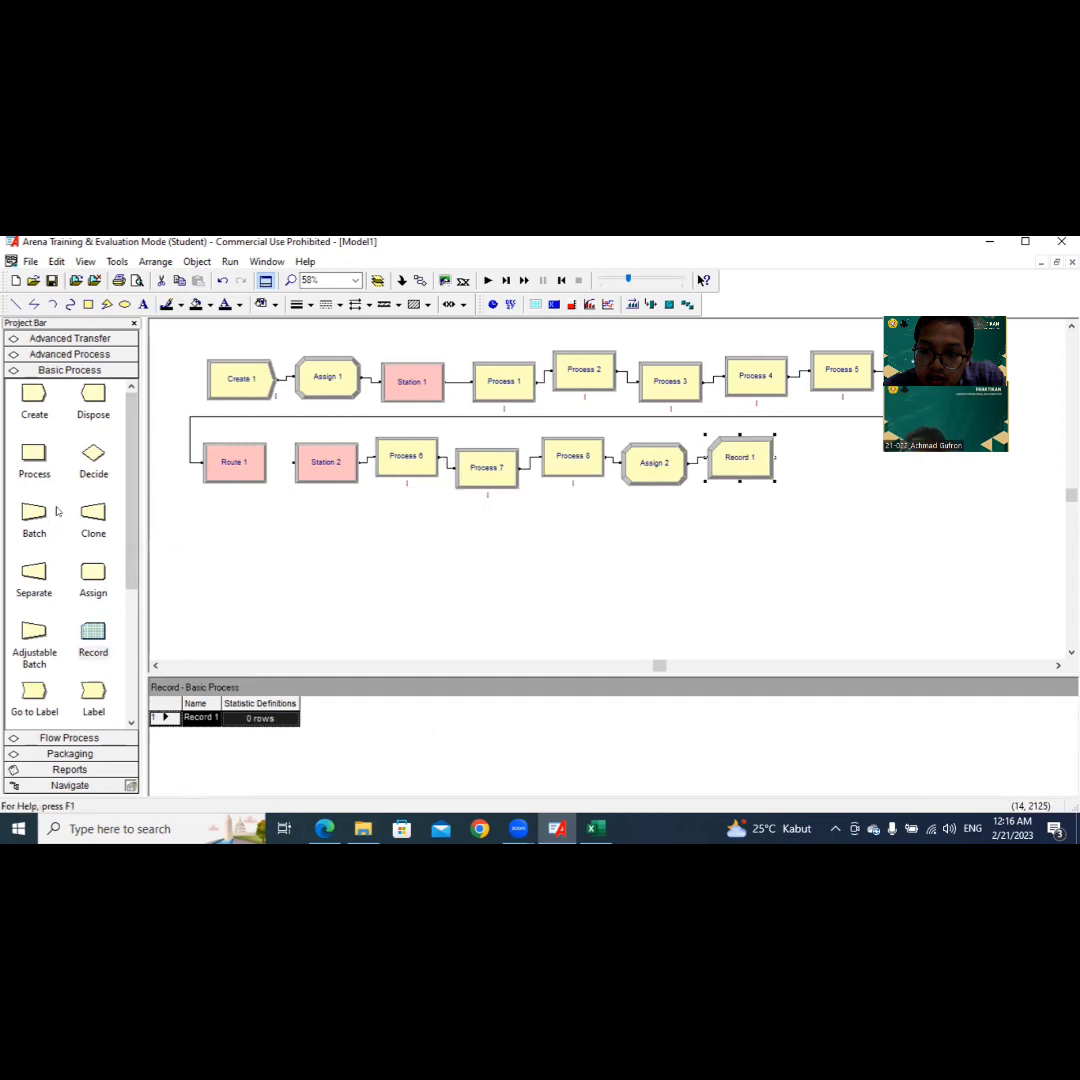
pyautogui.click(82, 412)
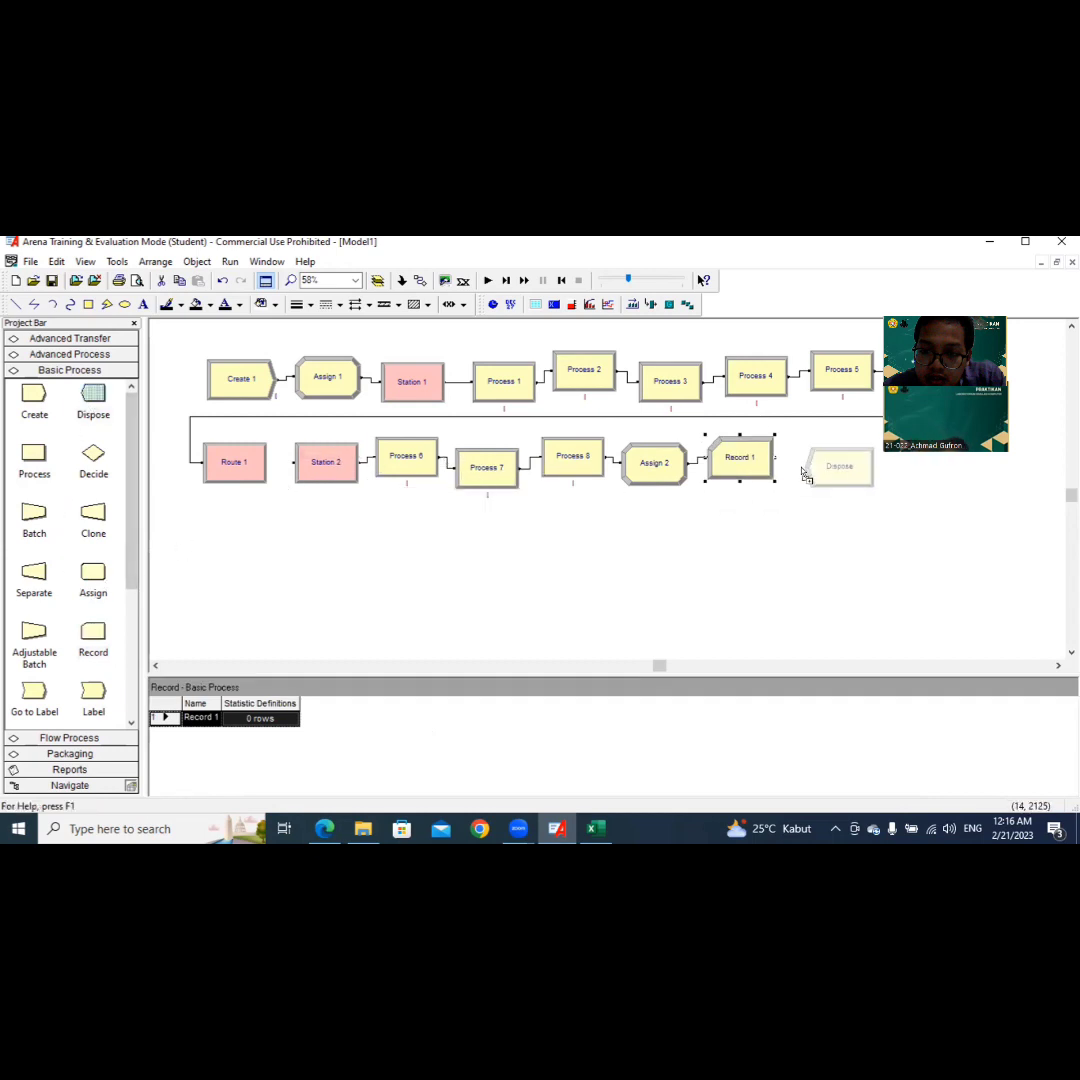
pyautogui.click(792, 460)
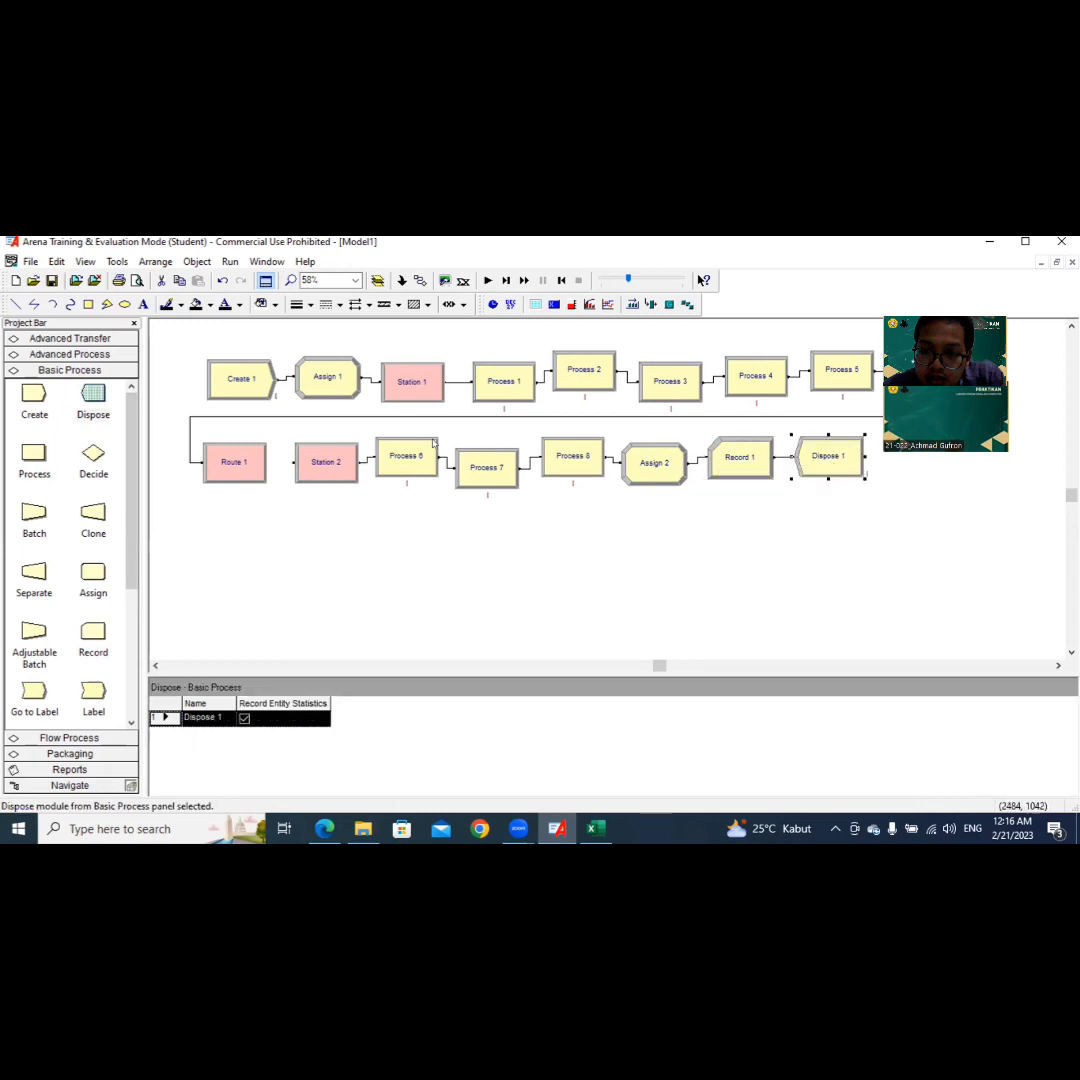
# Step: Open the Create module's settings and name it Bahan Baku Datang
pyautogui.click(229, 375)
pyautogui.doubleClick(231, 377)
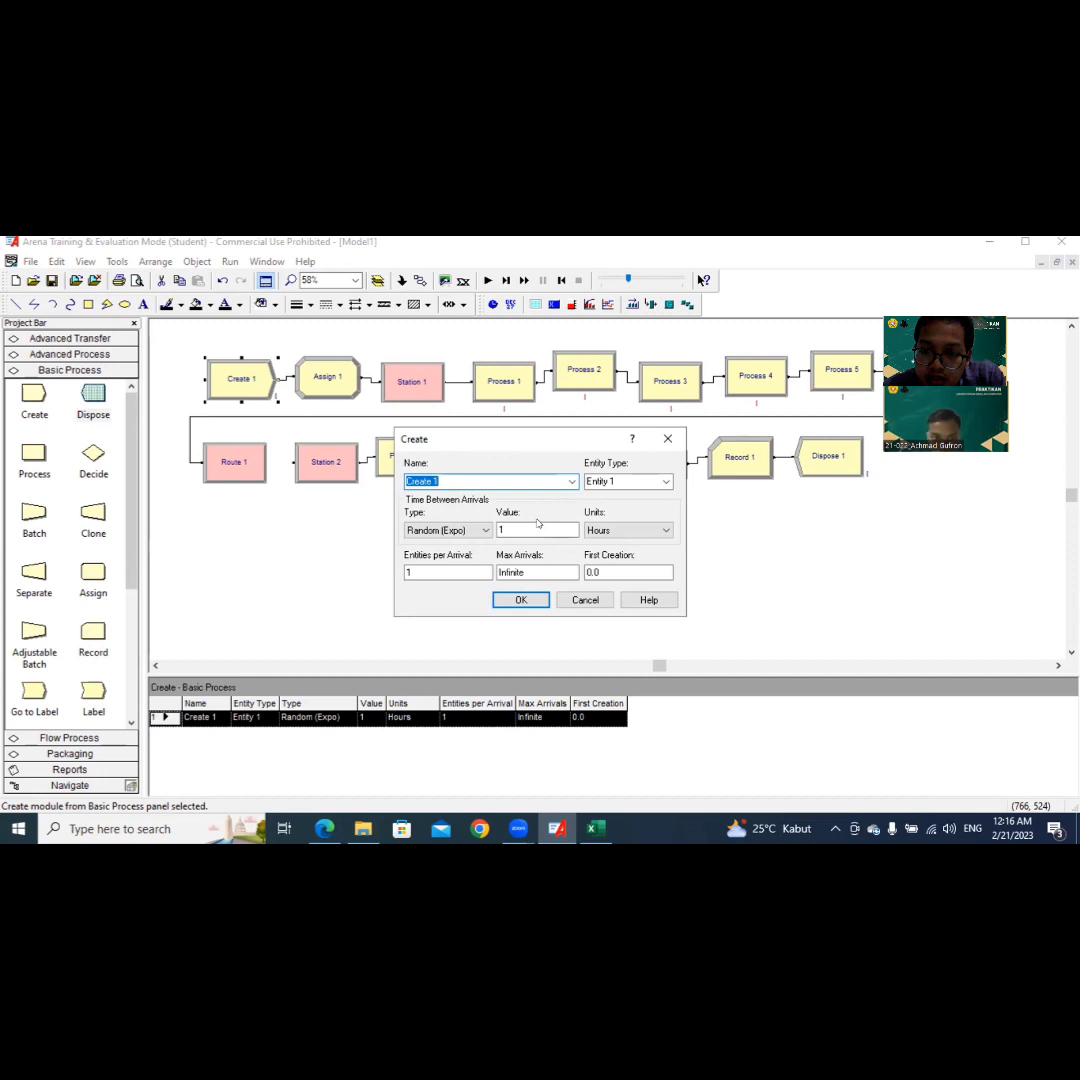
pyautogui.write('Bahan Baku D')
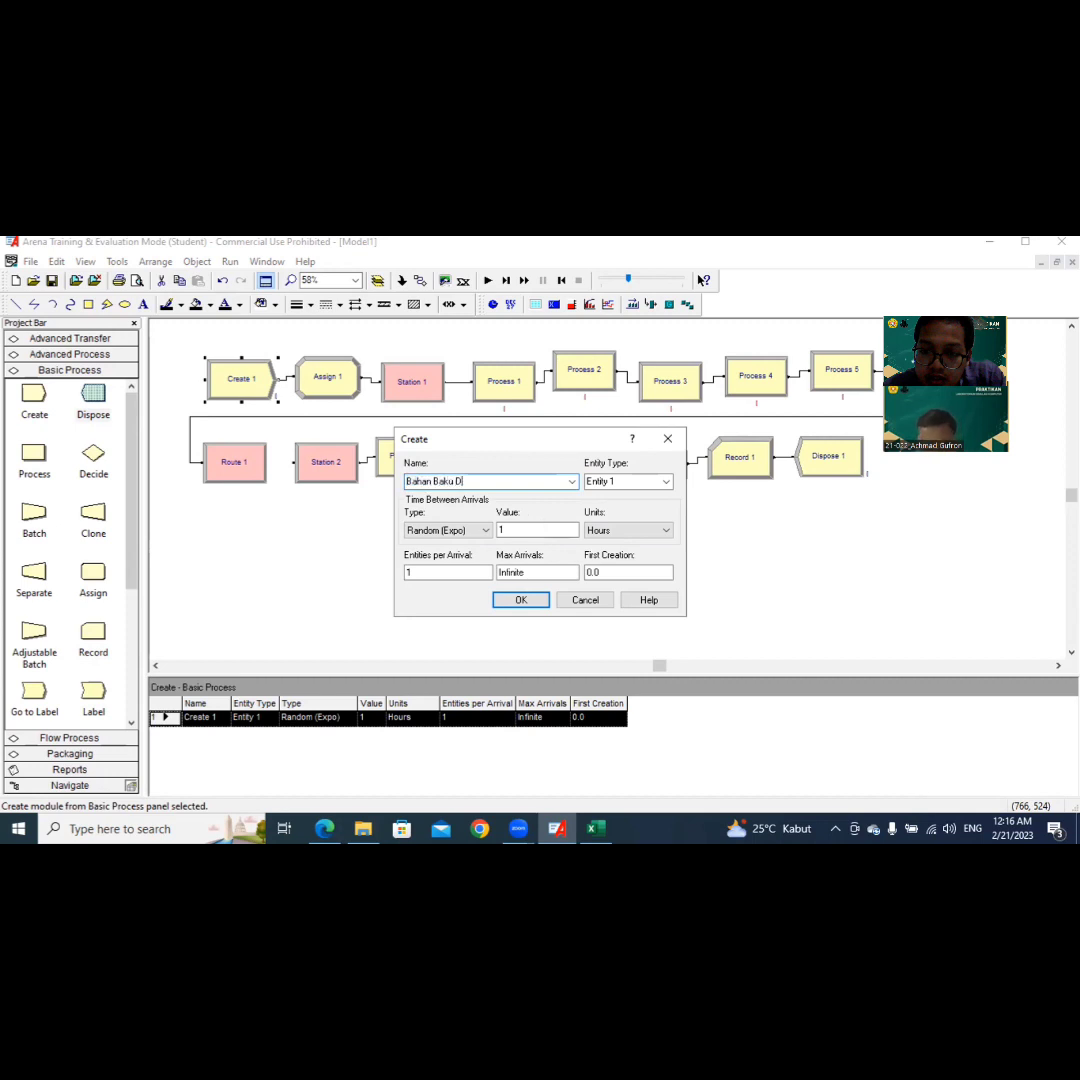
pyautogui.write('al')
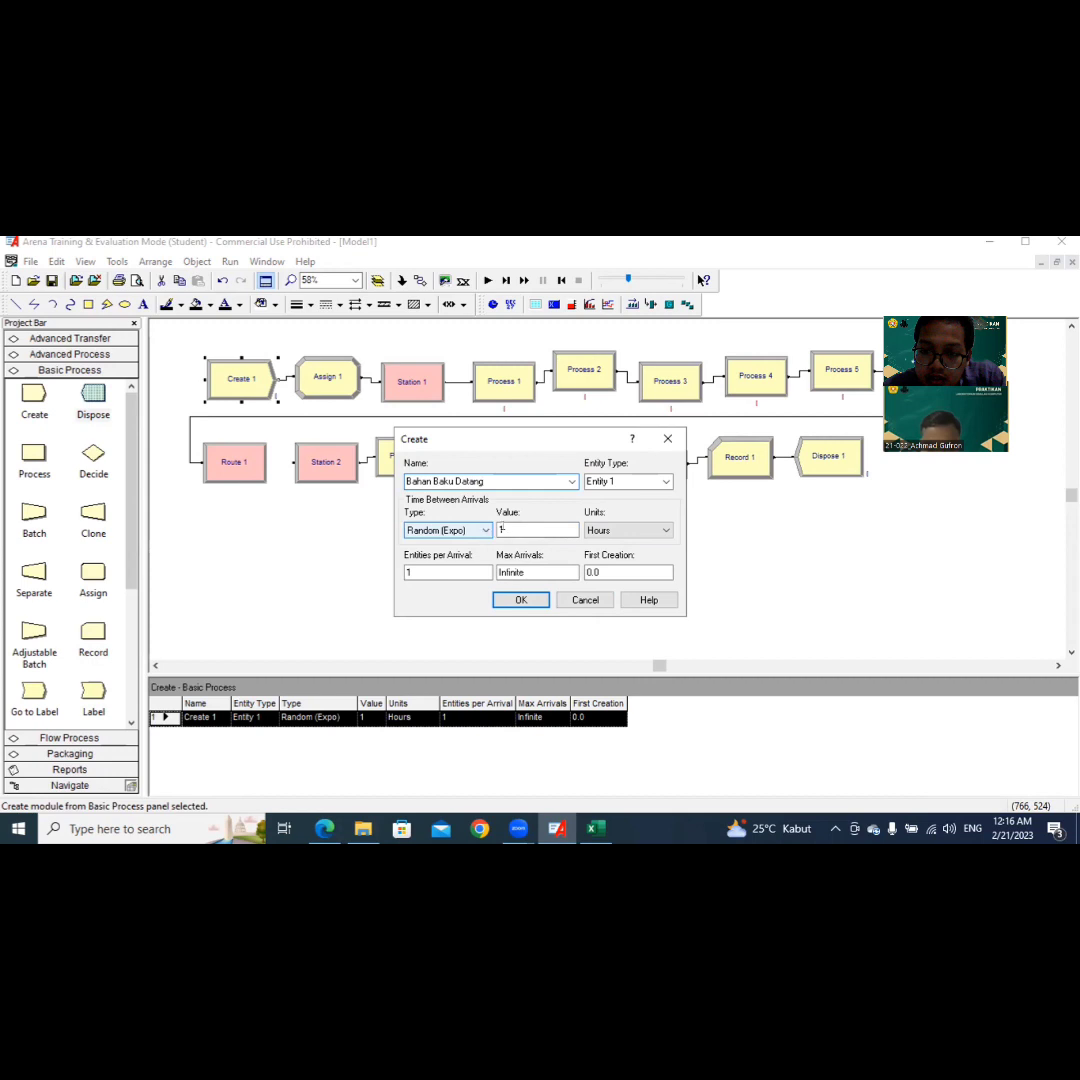
# Step: Set the Create module's time between arrivals units to Minutes and its max arrivals to 1, and apply the settings
pyautogui.click(613, 531)
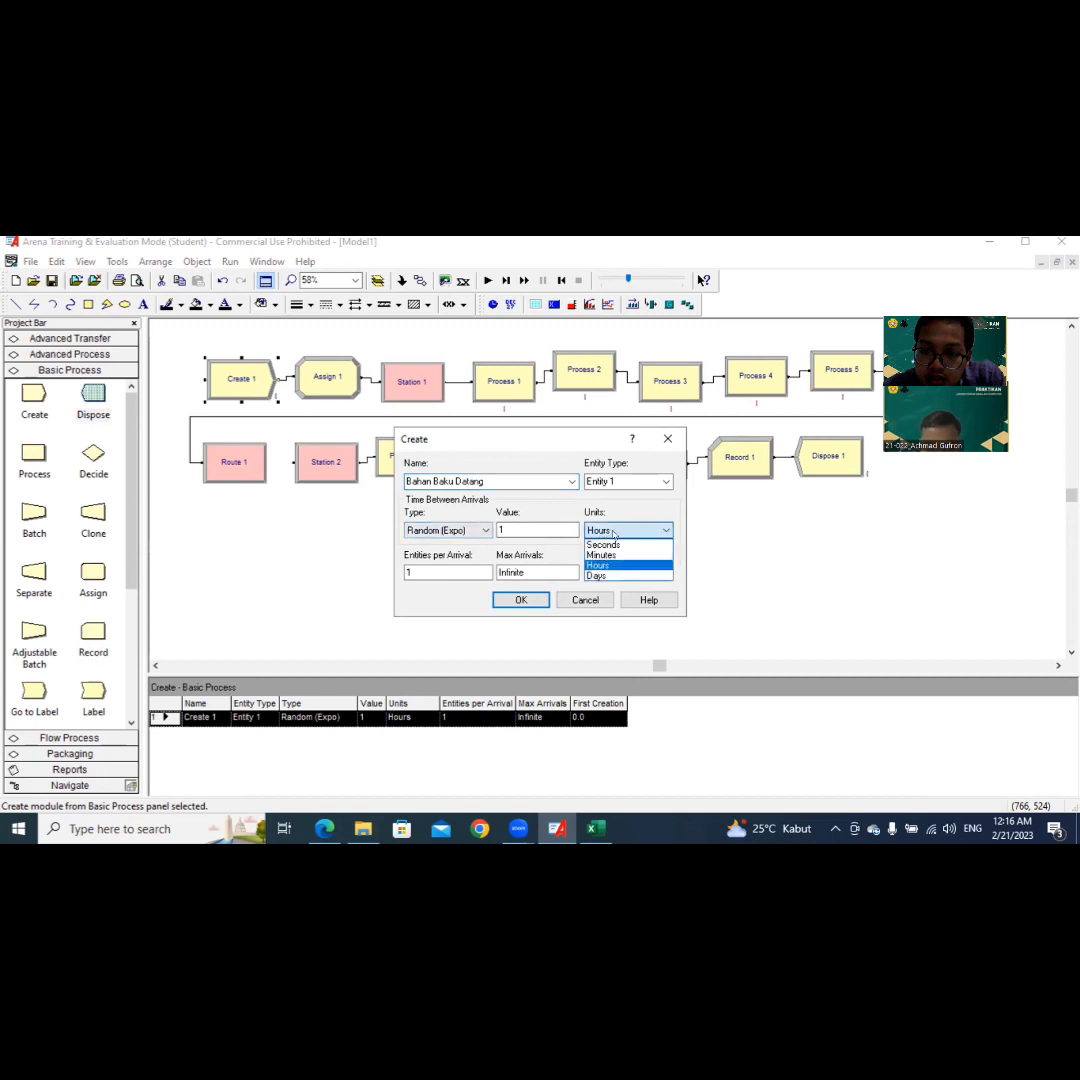
pyautogui.press('Up')
pyautogui.press('Return')
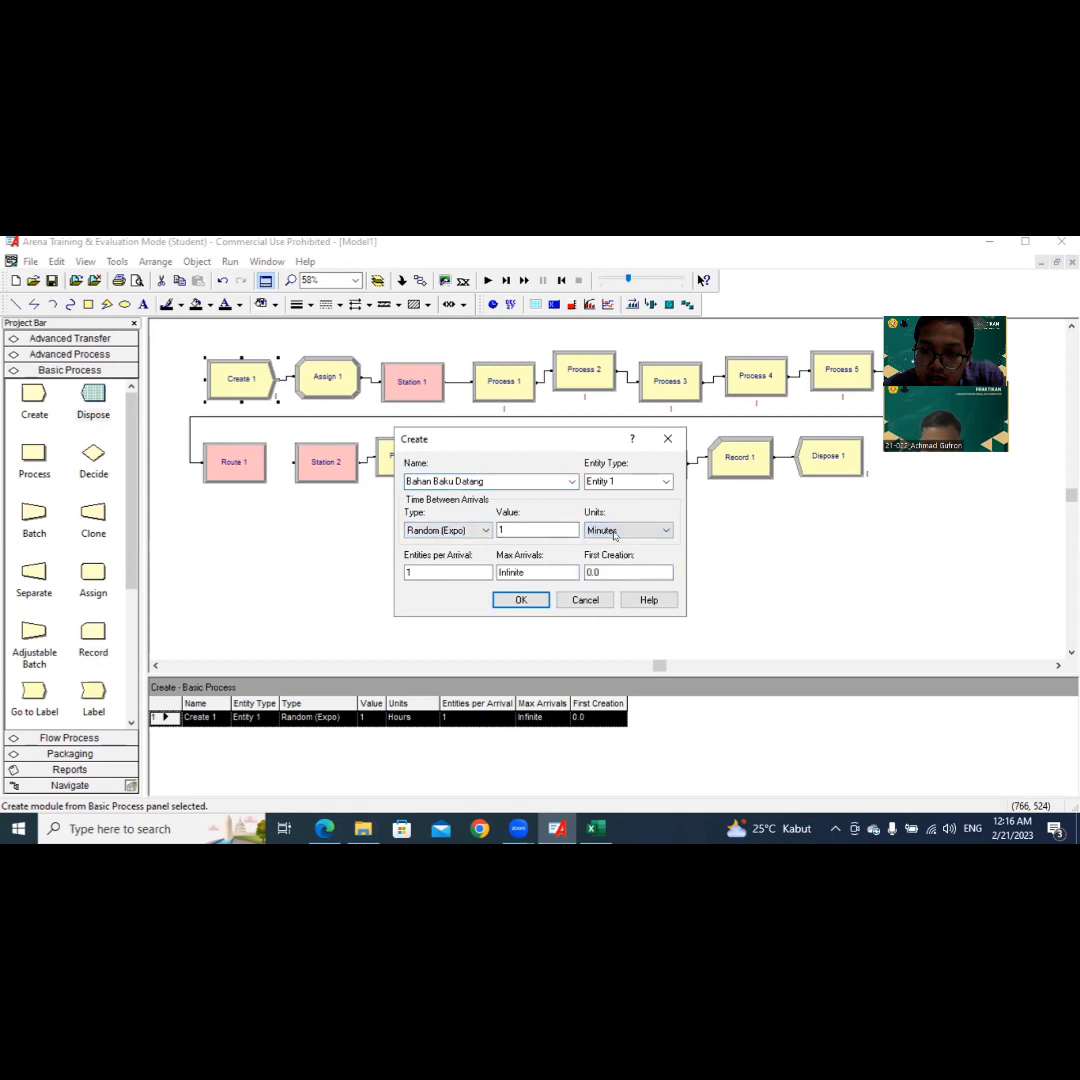
pyautogui.doubleClick(526, 571)
pyautogui.write('1')
pyautogui.press('Return')
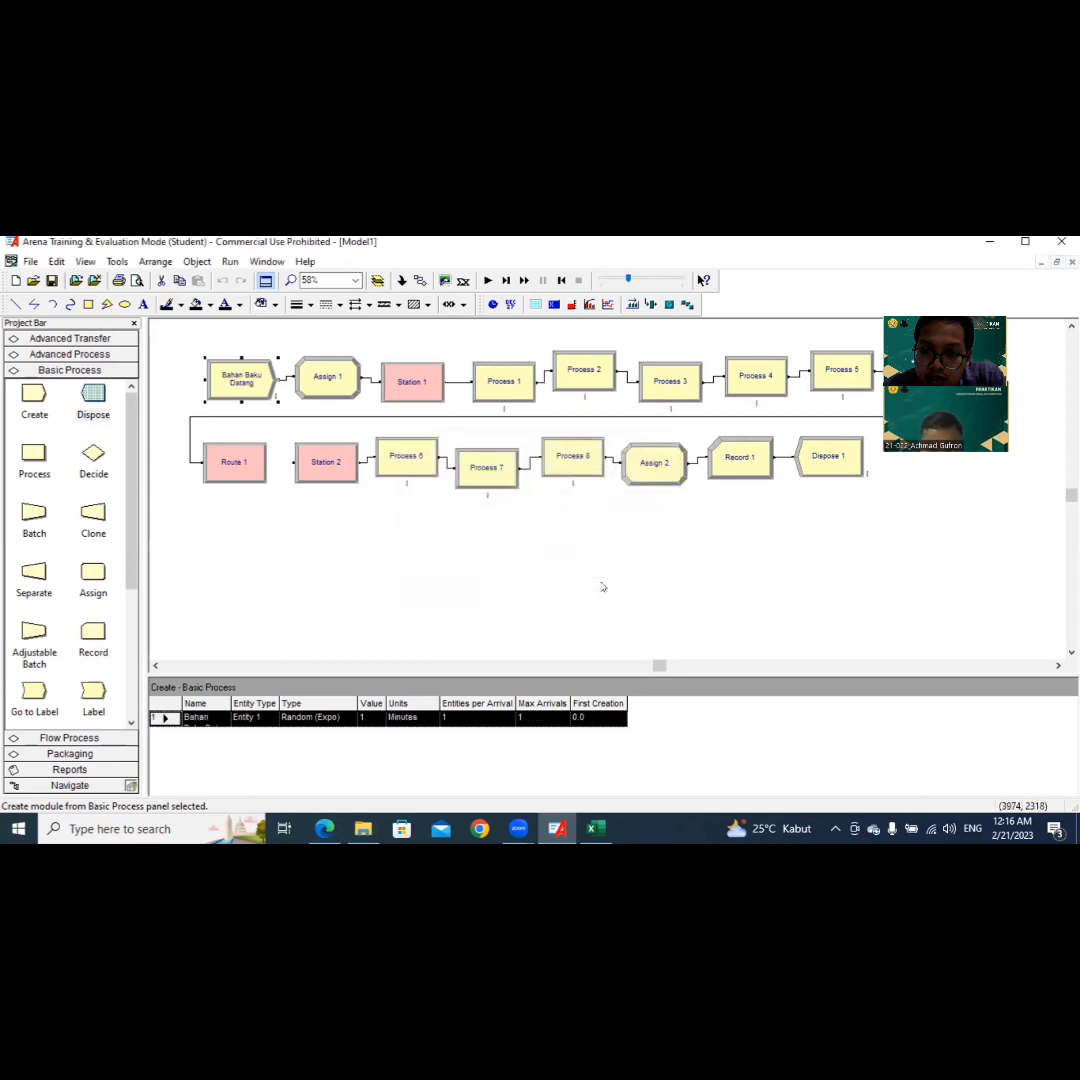
# Step: Add an Entity Type assignment with the entity type Peserta 1 to the Assign 1 module
pyautogui.click(329, 383)
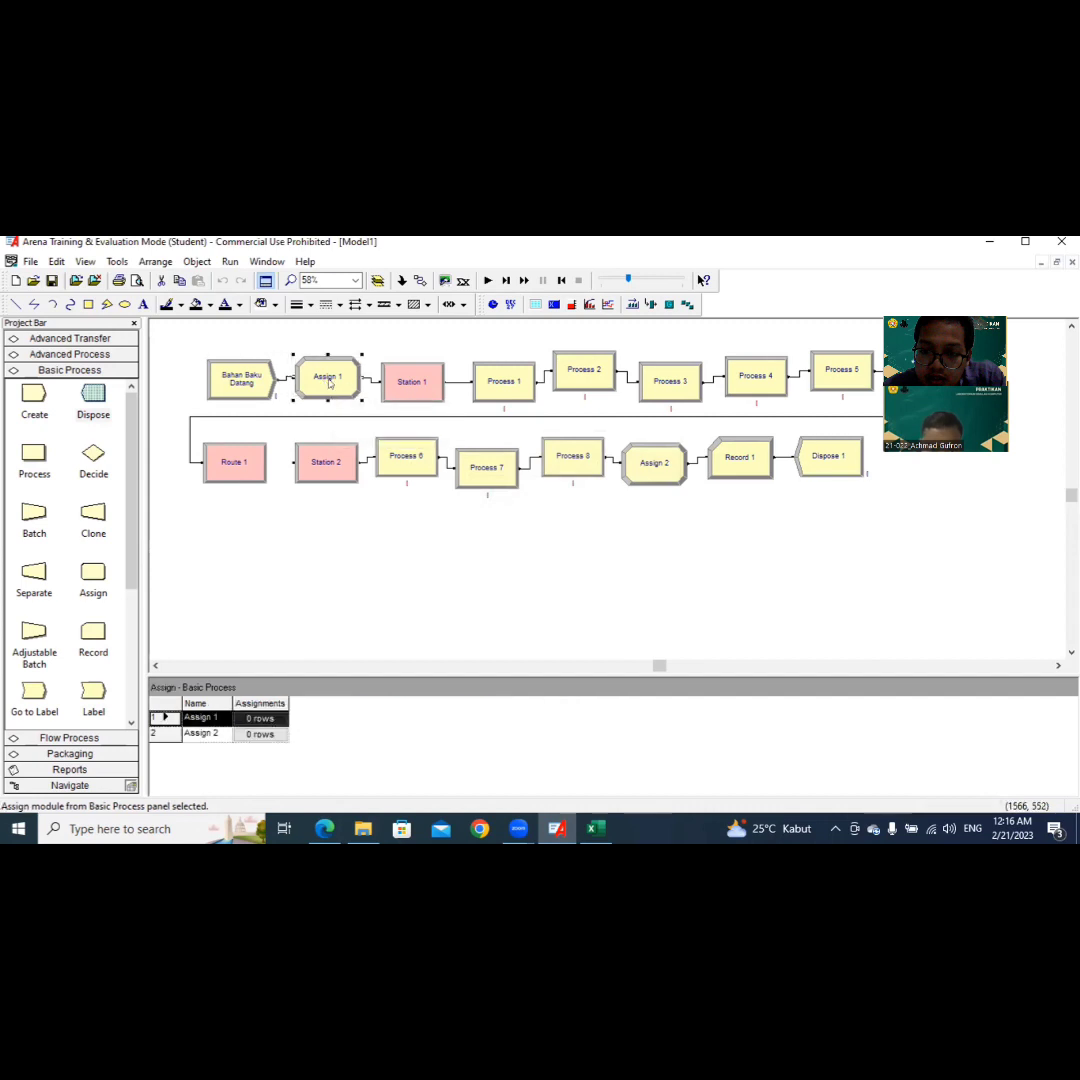
pyautogui.rightClick(329, 383)
pyautogui.click(386, 565)
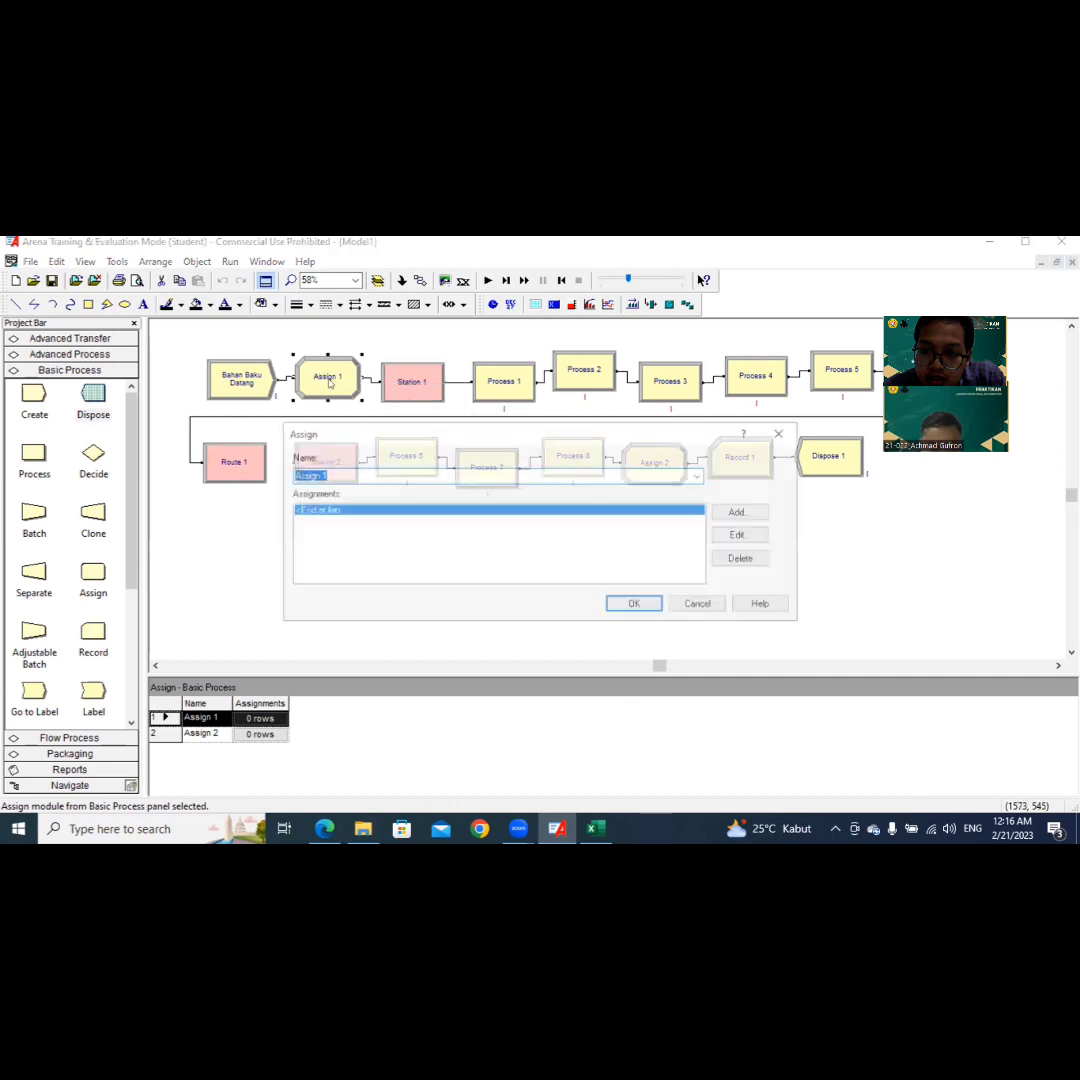
pyautogui.click(743, 512)
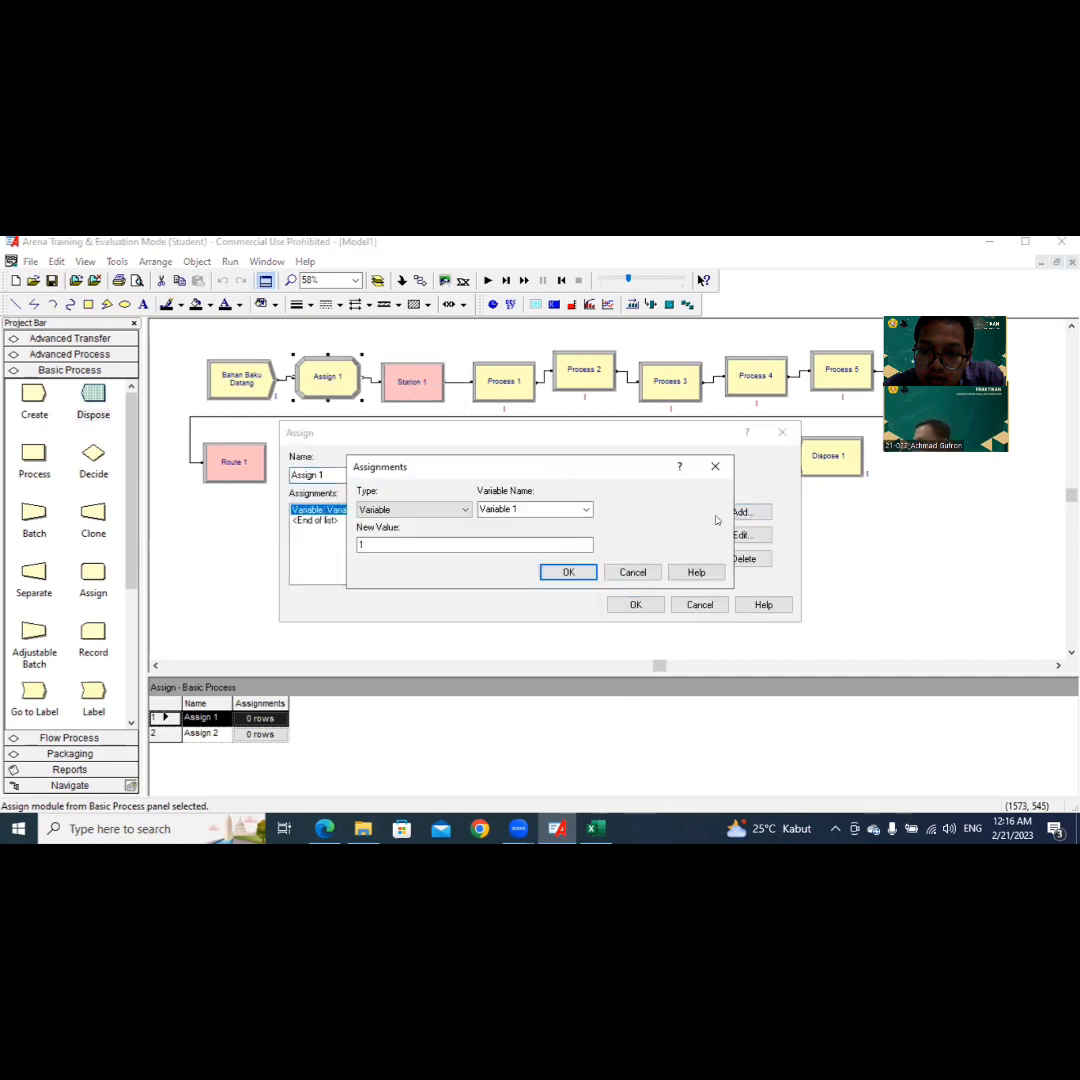
pyautogui.click(466, 510)
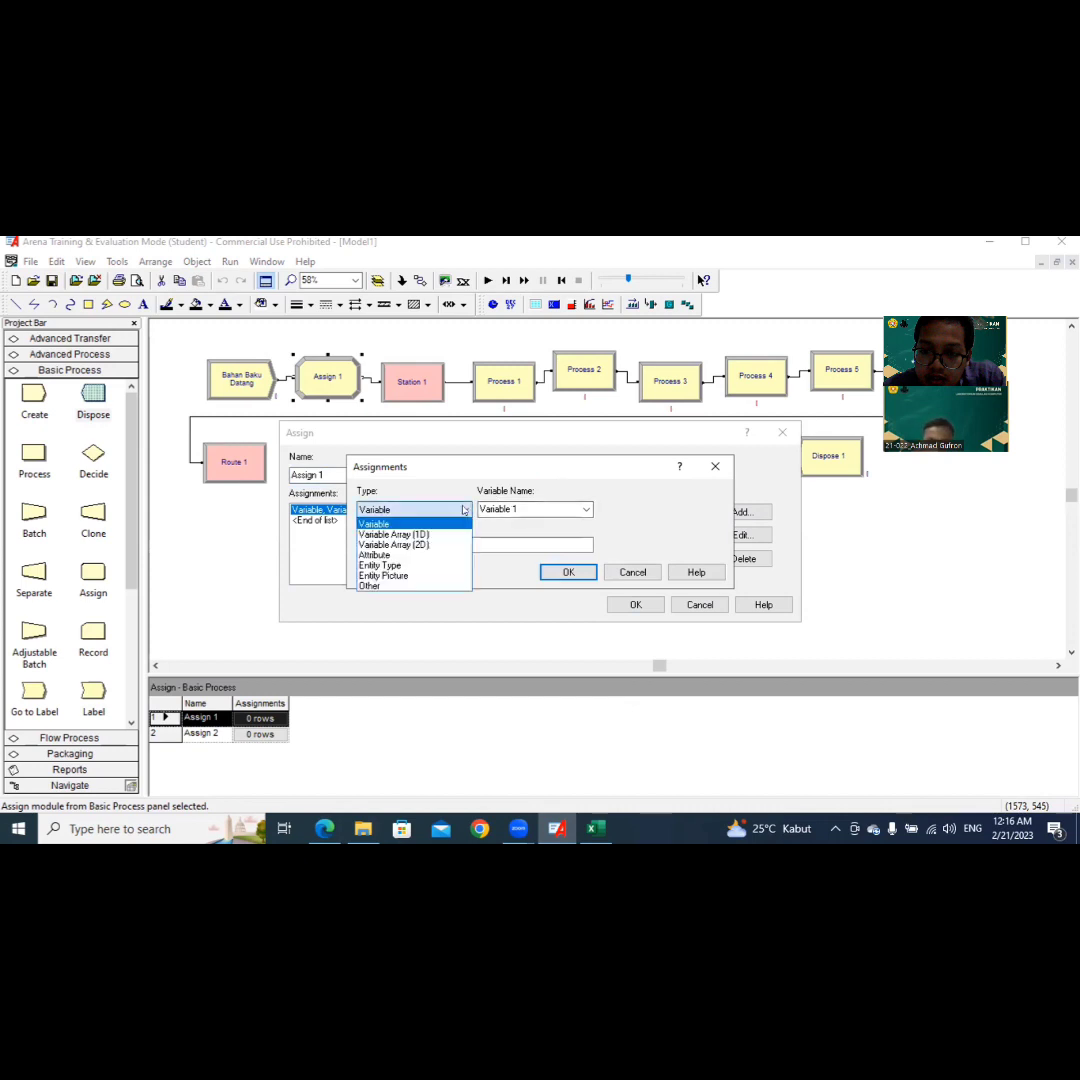
pyautogui.click(461, 566)
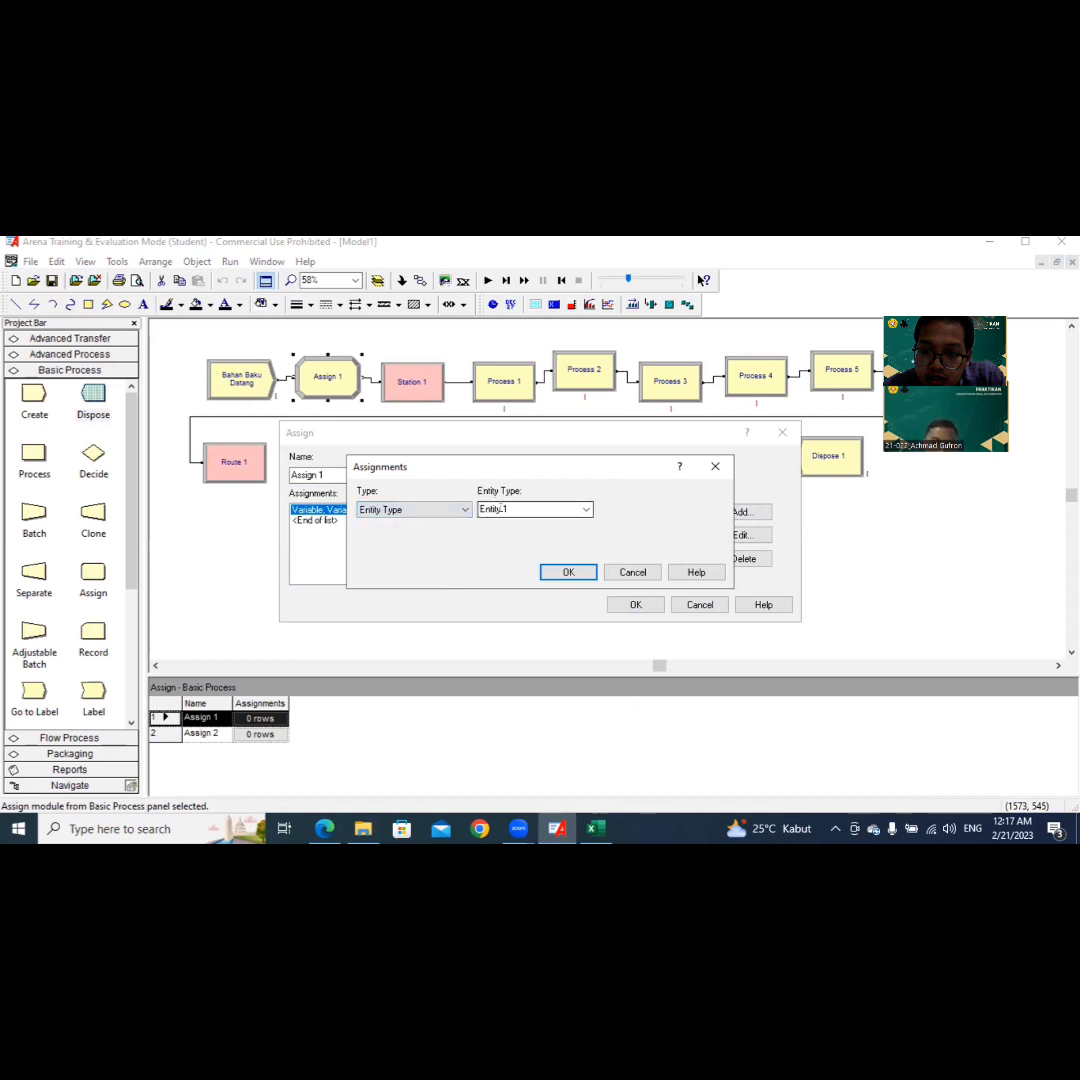
pyautogui.click(500, 510)
pyautogui.write('Peserta')
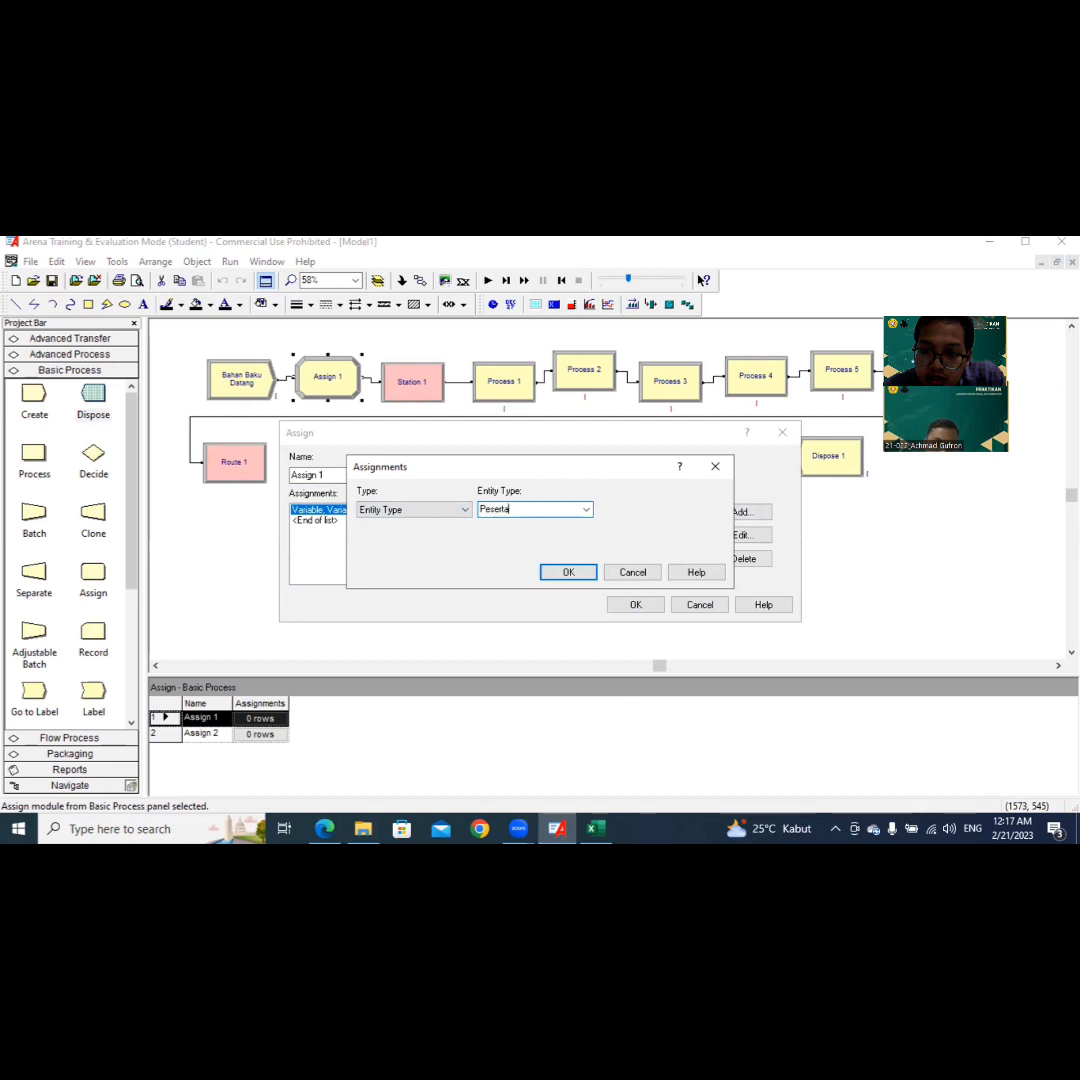
pyautogui.click(550, 577)
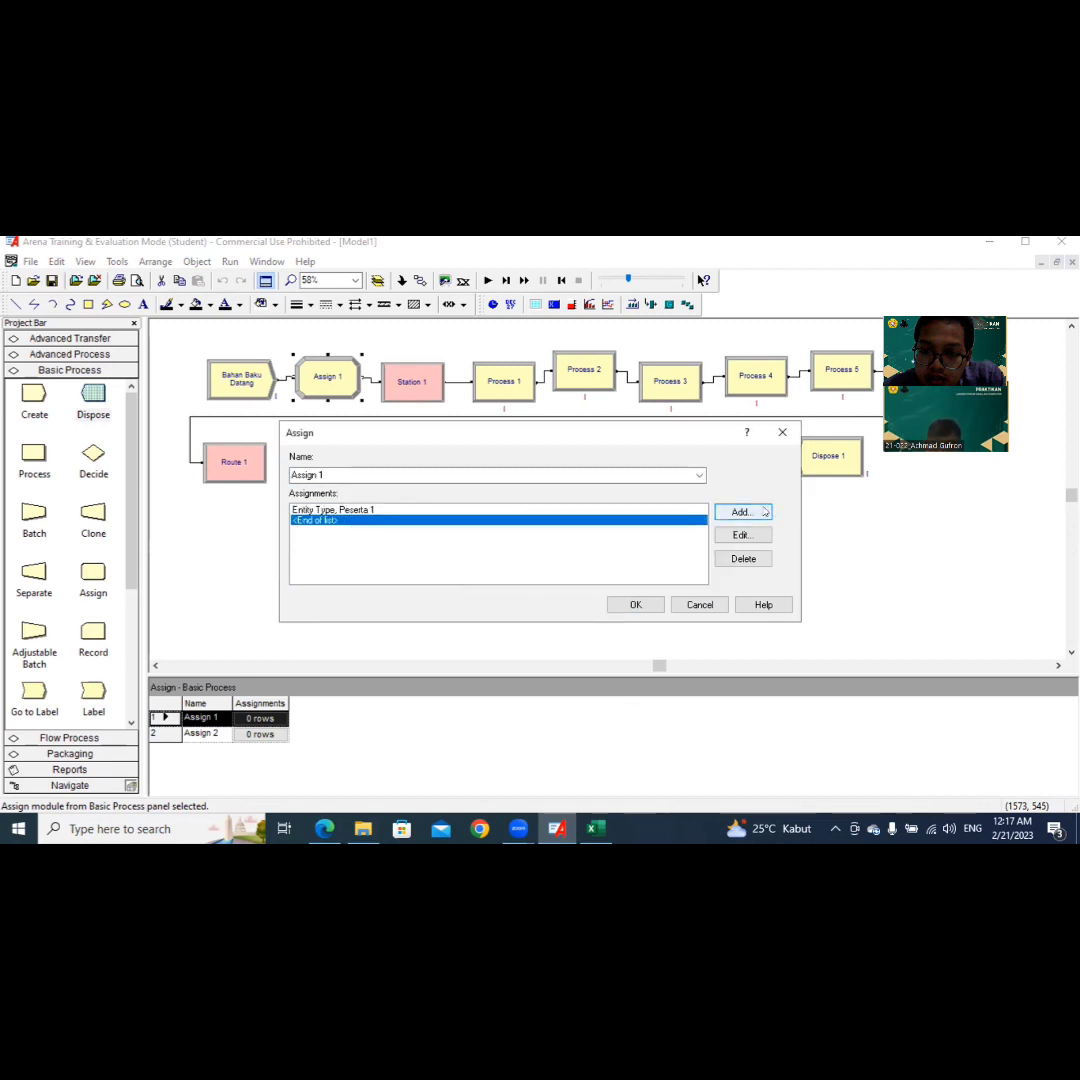
# Step: Add an Entity Picture assignment using Picture.Report to Assign 1 and accept the module's settings
pyautogui.click(757, 512)
pyautogui.click(462, 510)
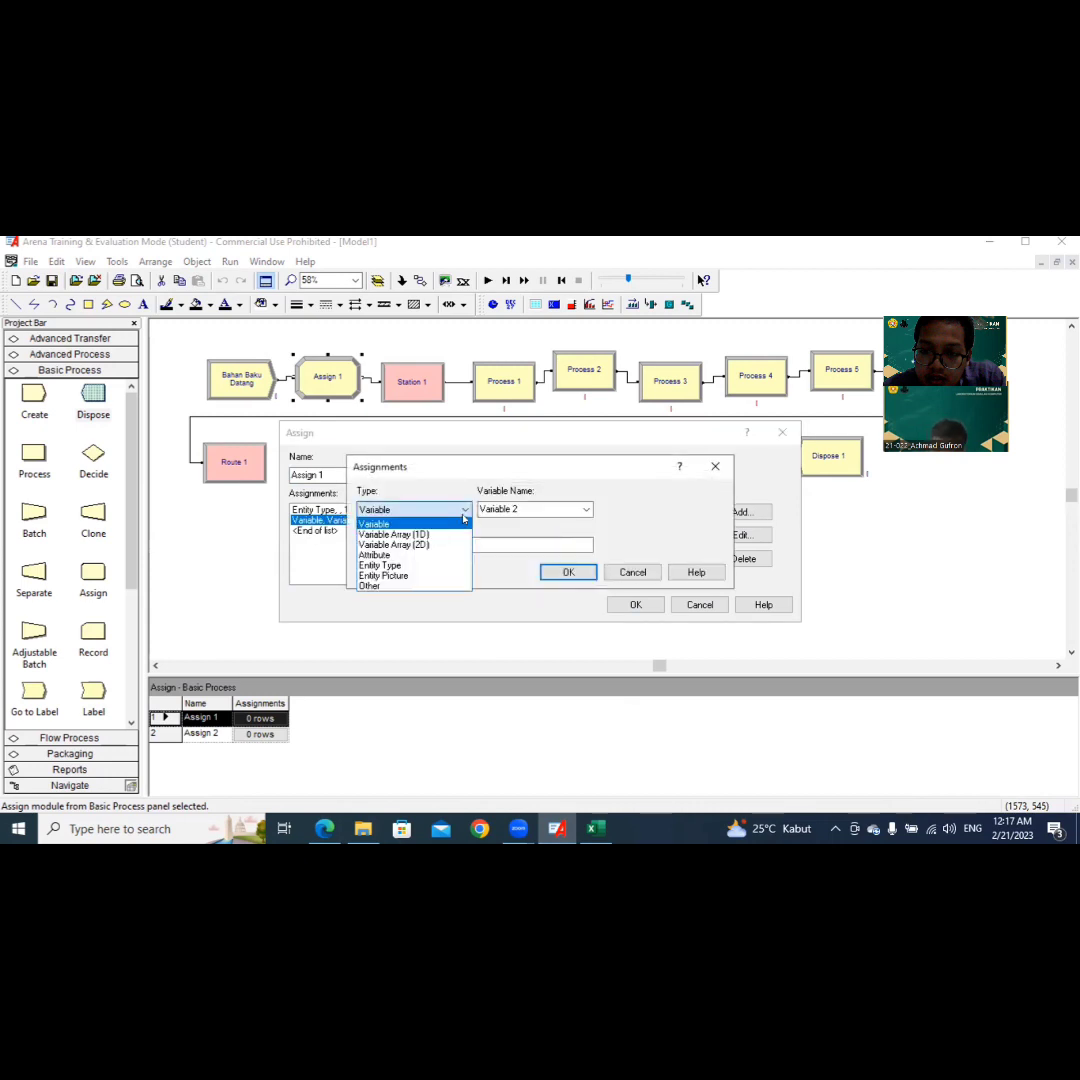
pyautogui.click(448, 577)
pyautogui.press('Tab')
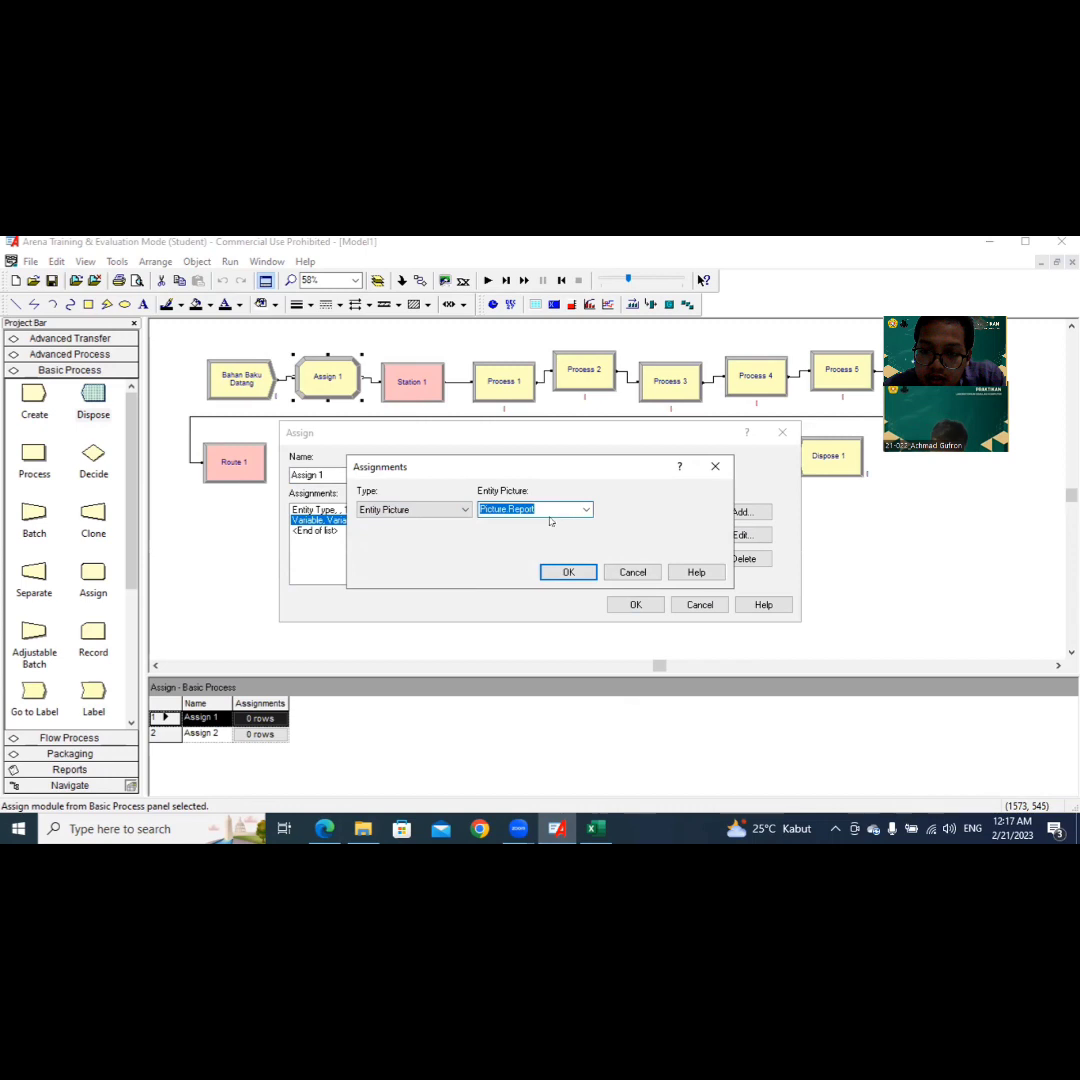
pyautogui.click(566, 572)
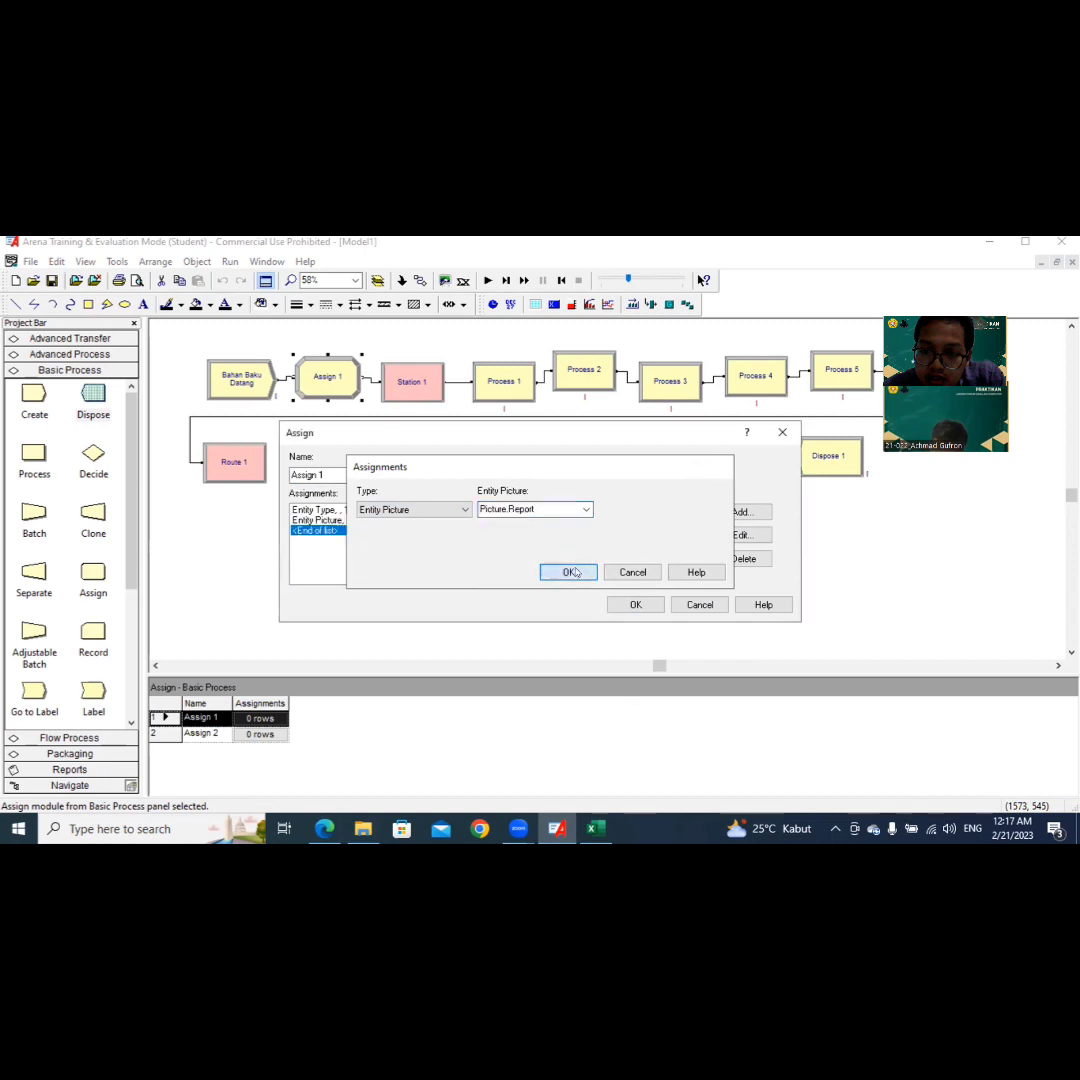
pyautogui.click(637, 605)
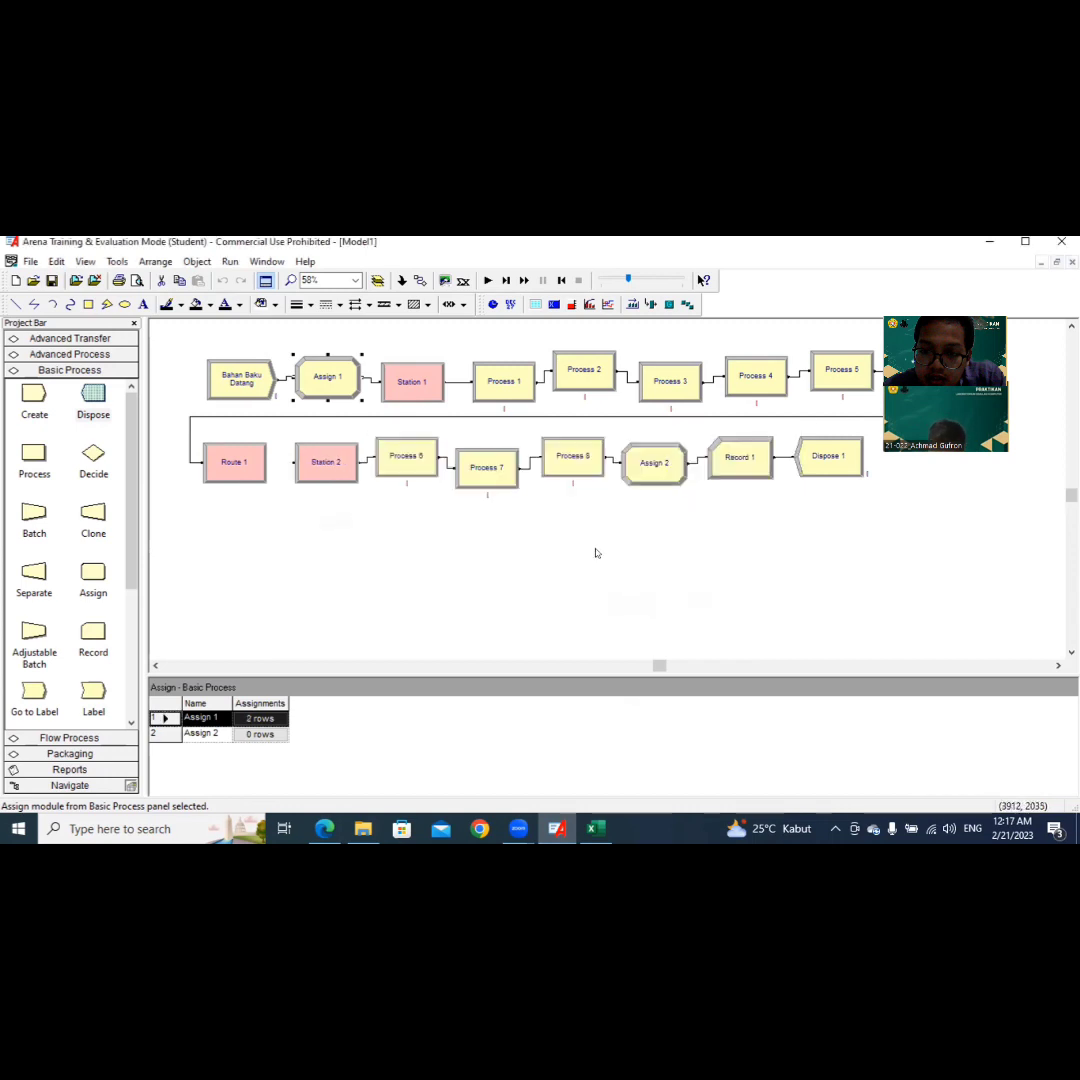
# Step: Rename the Station 1 module to Stasiun Bahan Mentah and accept its settings
pyautogui.doubleClick(415, 394)
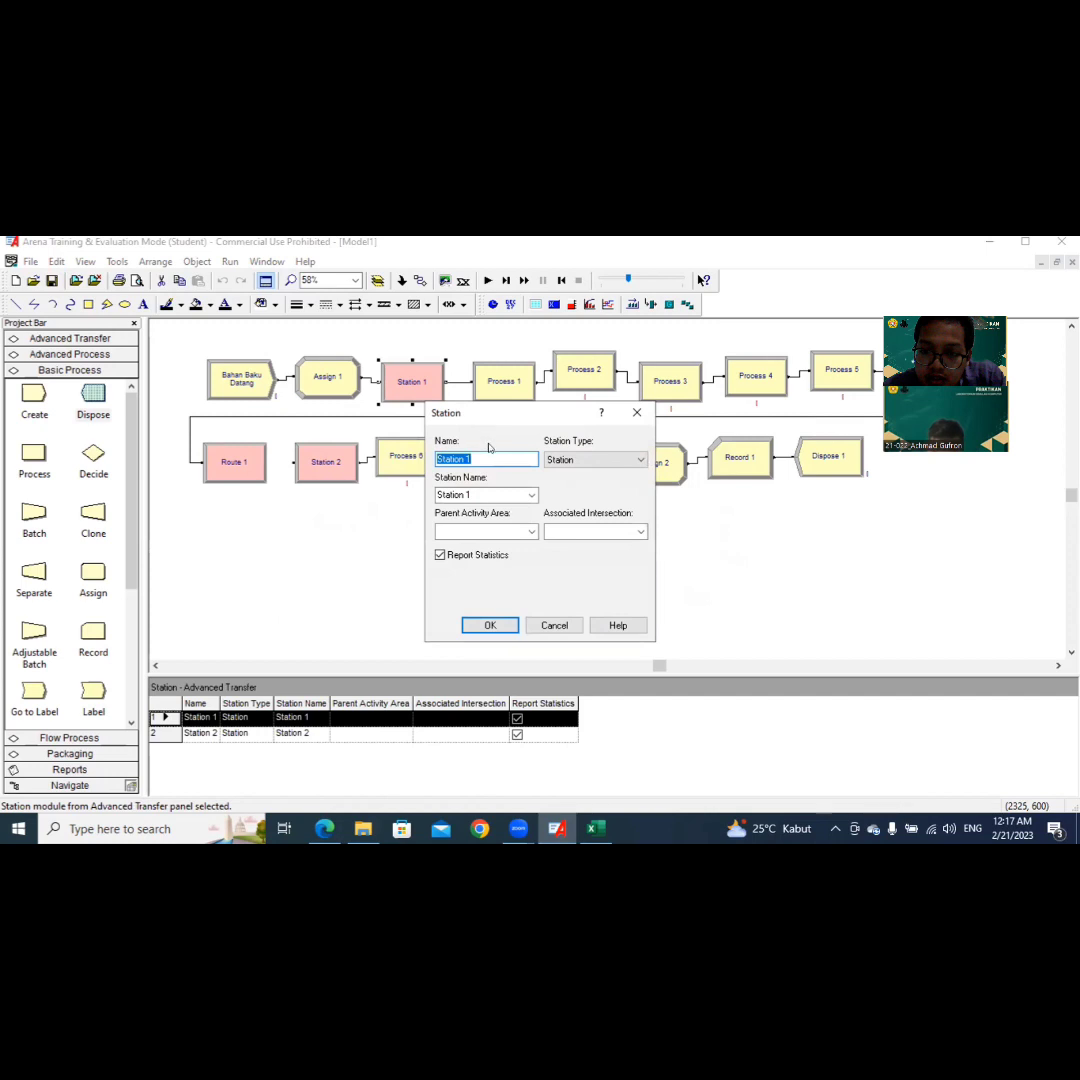
pyautogui.write('S')
pyautogui.write('han Mentah')
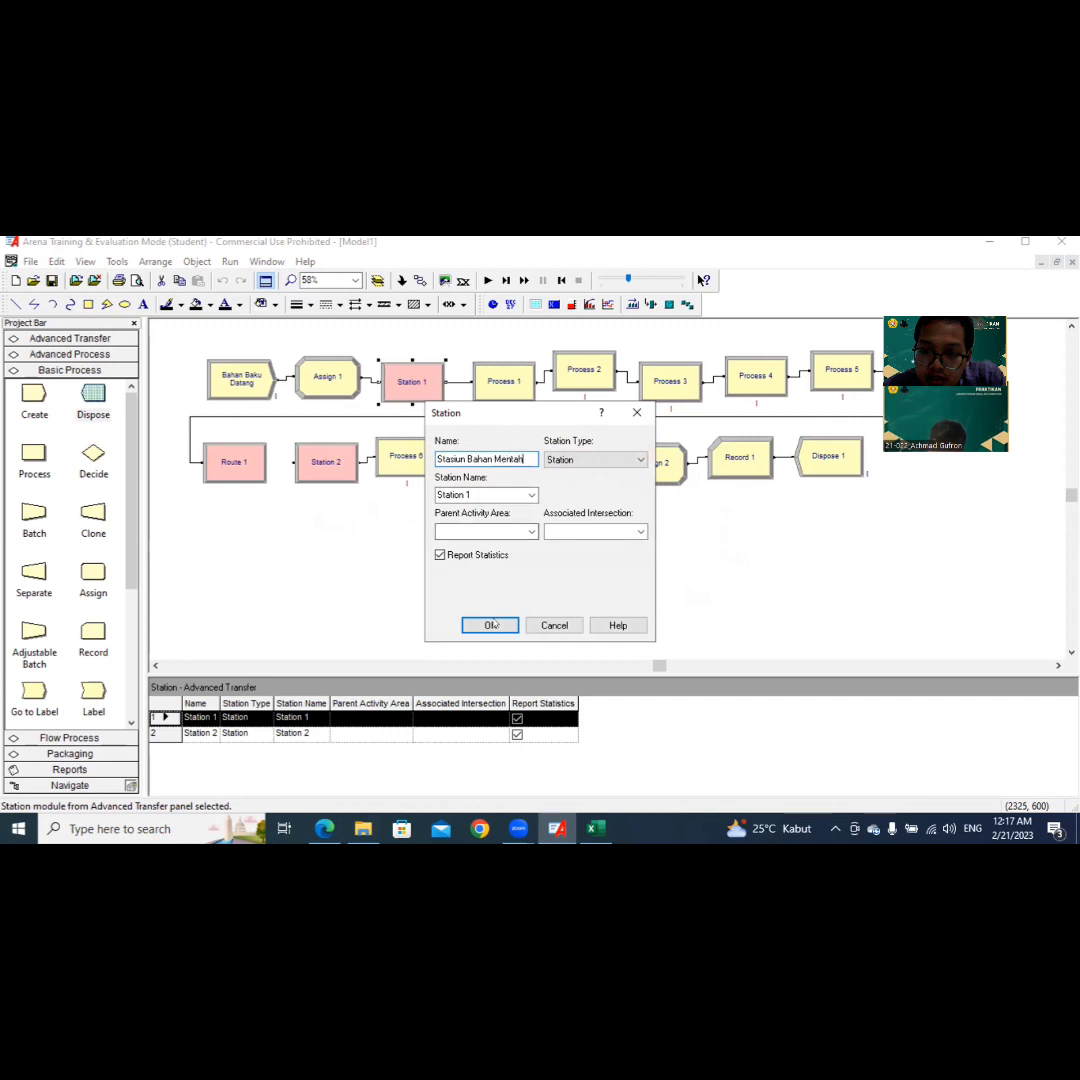
pyautogui.click(490, 625)
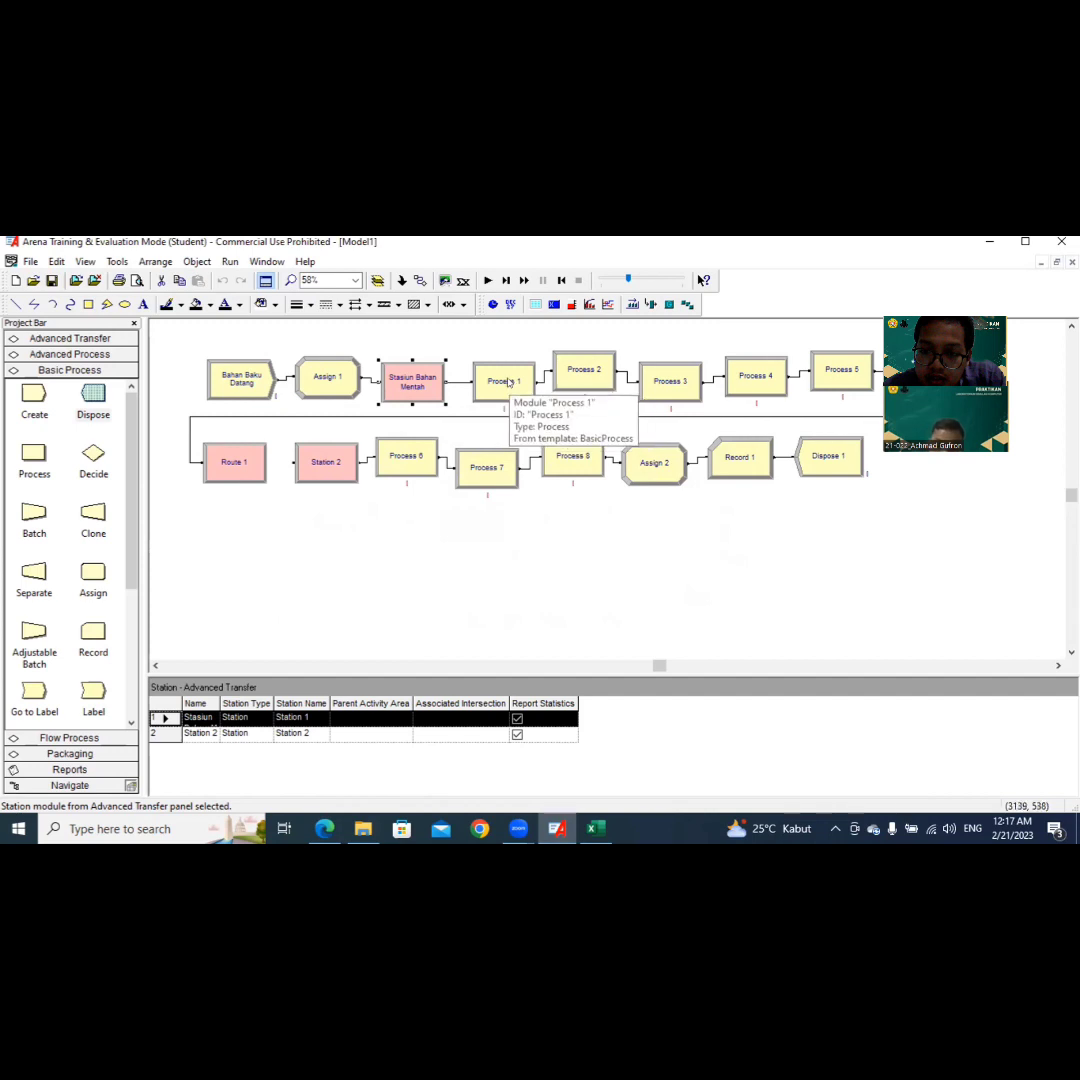
# Step: Rename the Process 1 module to Penyortiran Bahan Baku and accept its settings
pyautogui.doubleClick(508, 382)
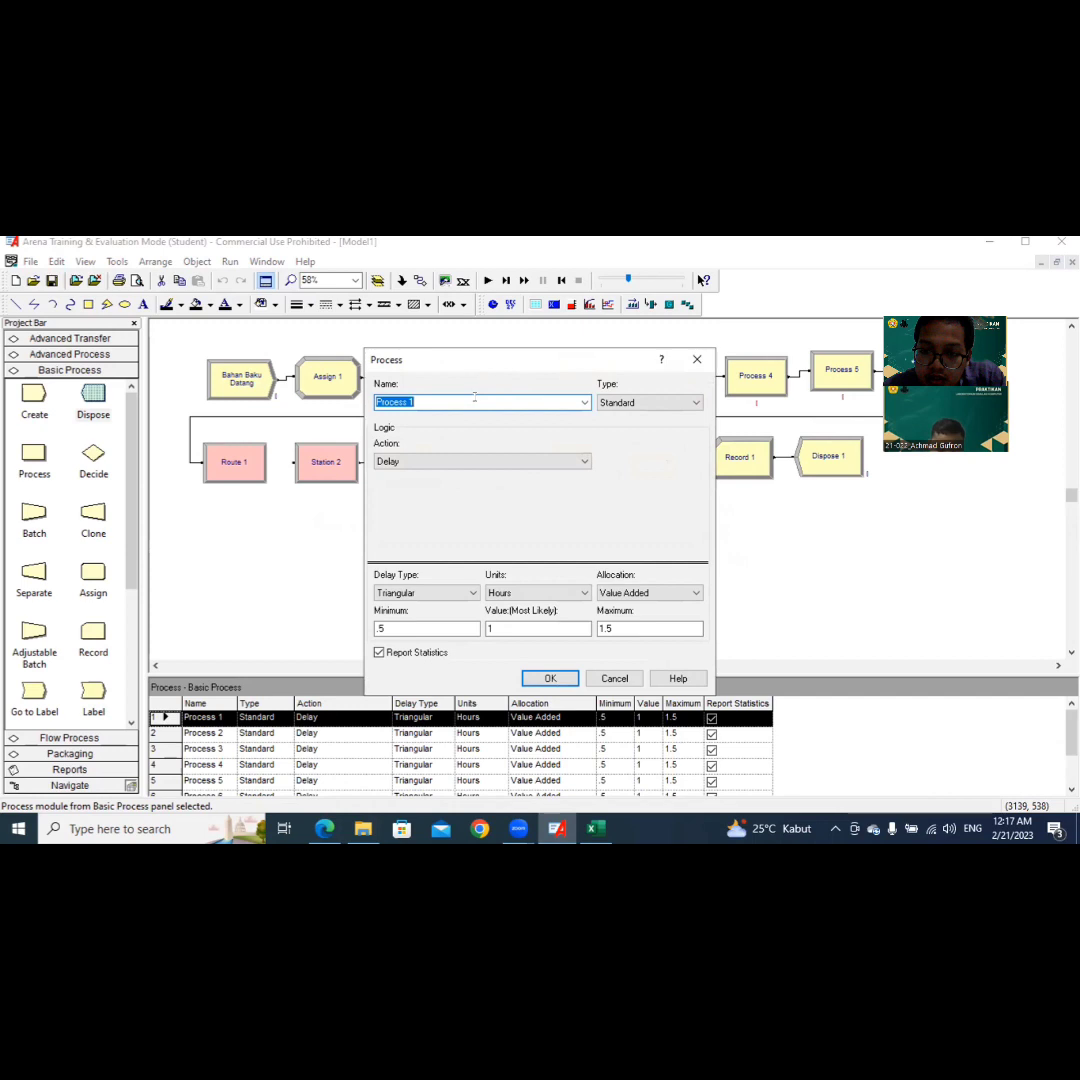
pyautogui.write('Penyortiran Bahan Baku')
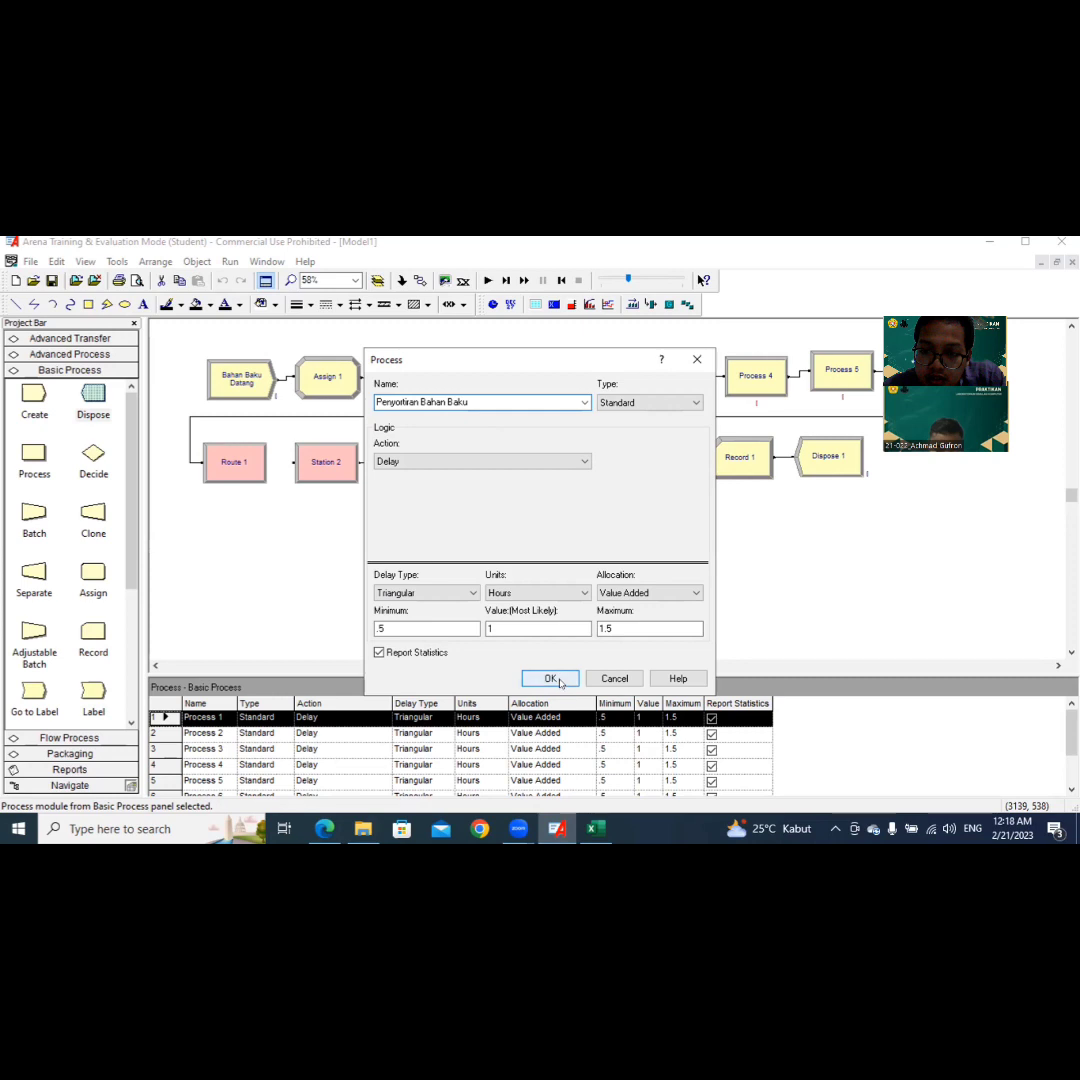
pyautogui.click(550, 678)
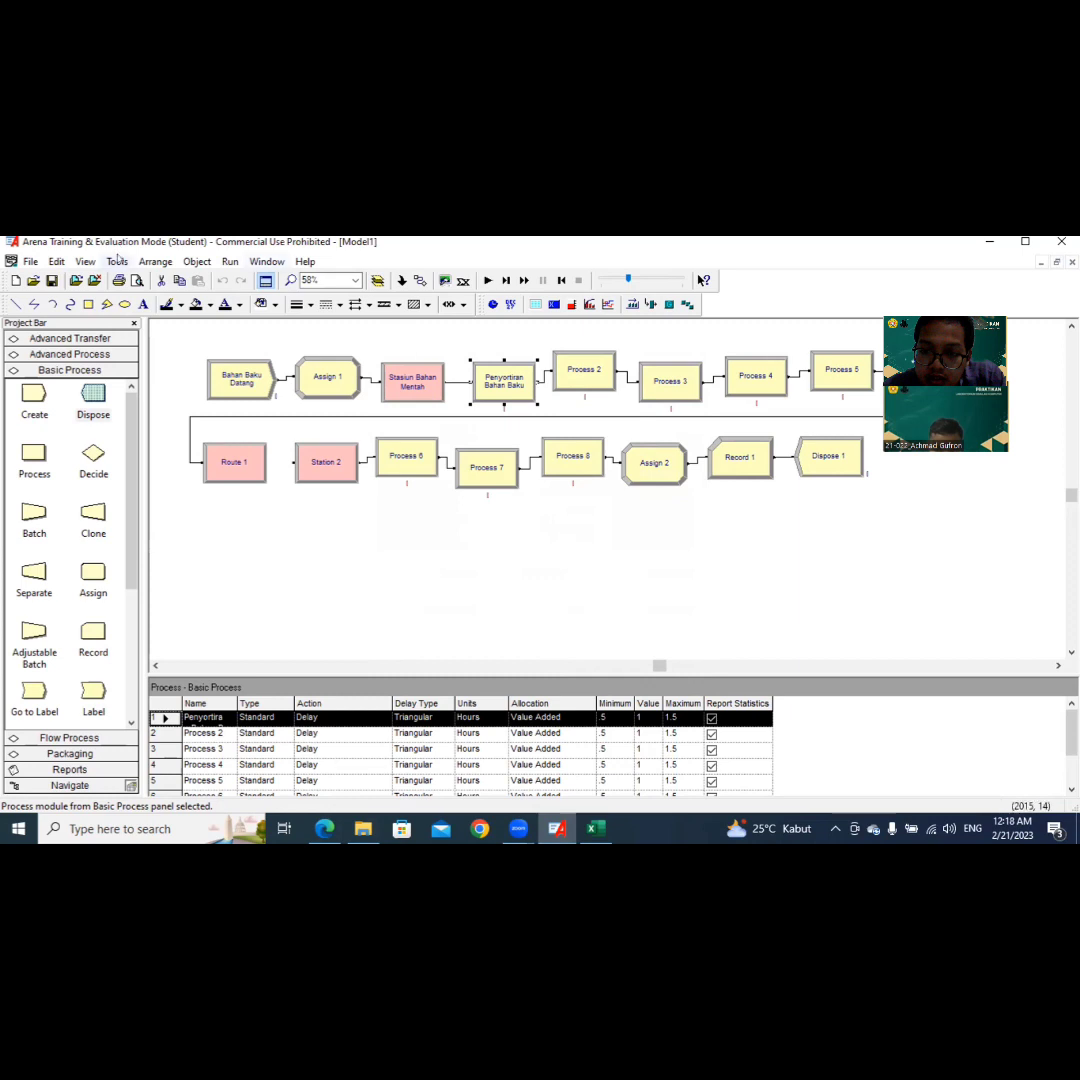
# Step: Launch the Input Analyzer tool and create a new document in it
pyautogui.click(266, 261)
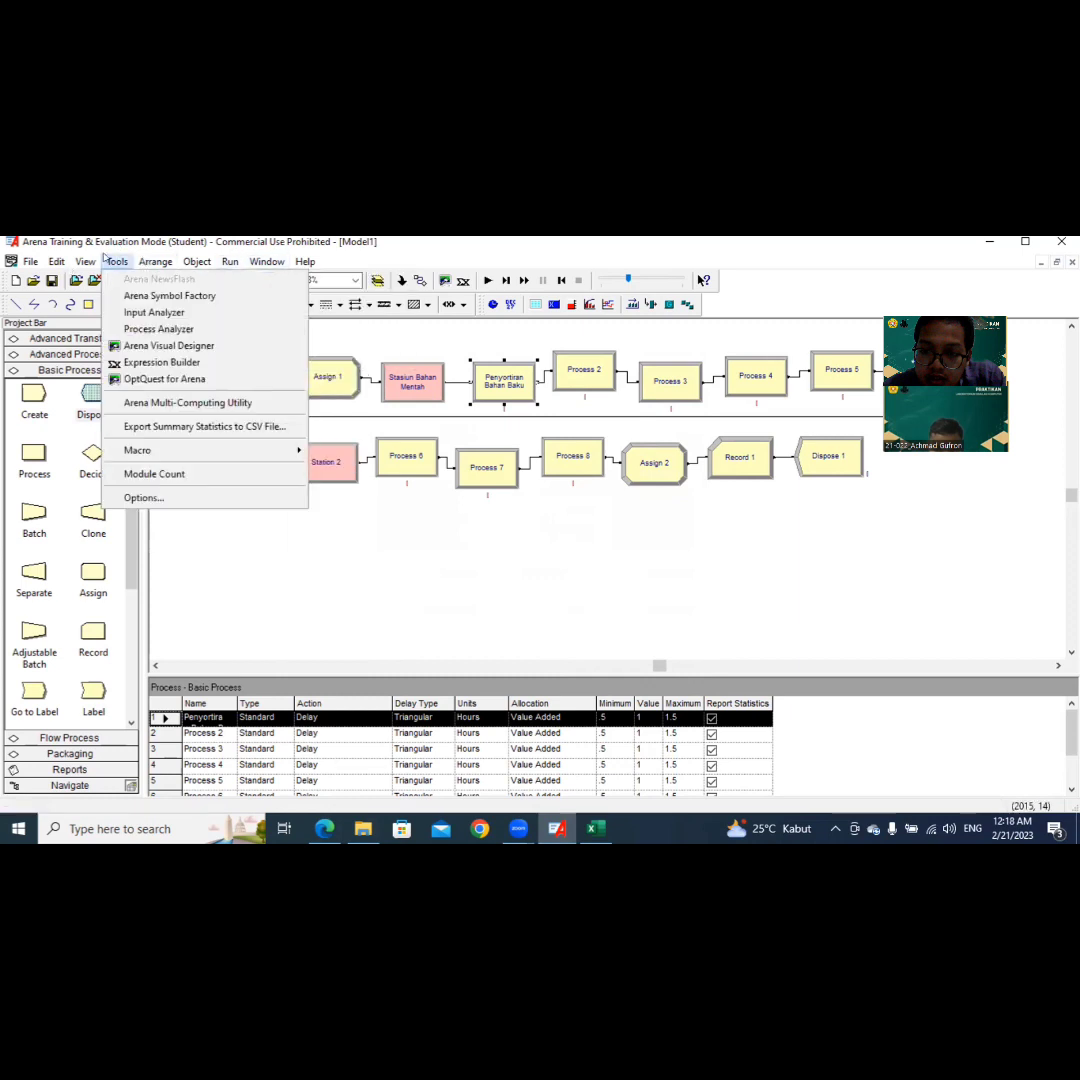
pyautogui.click(112, 261)
pyautogui.click(116, 261)
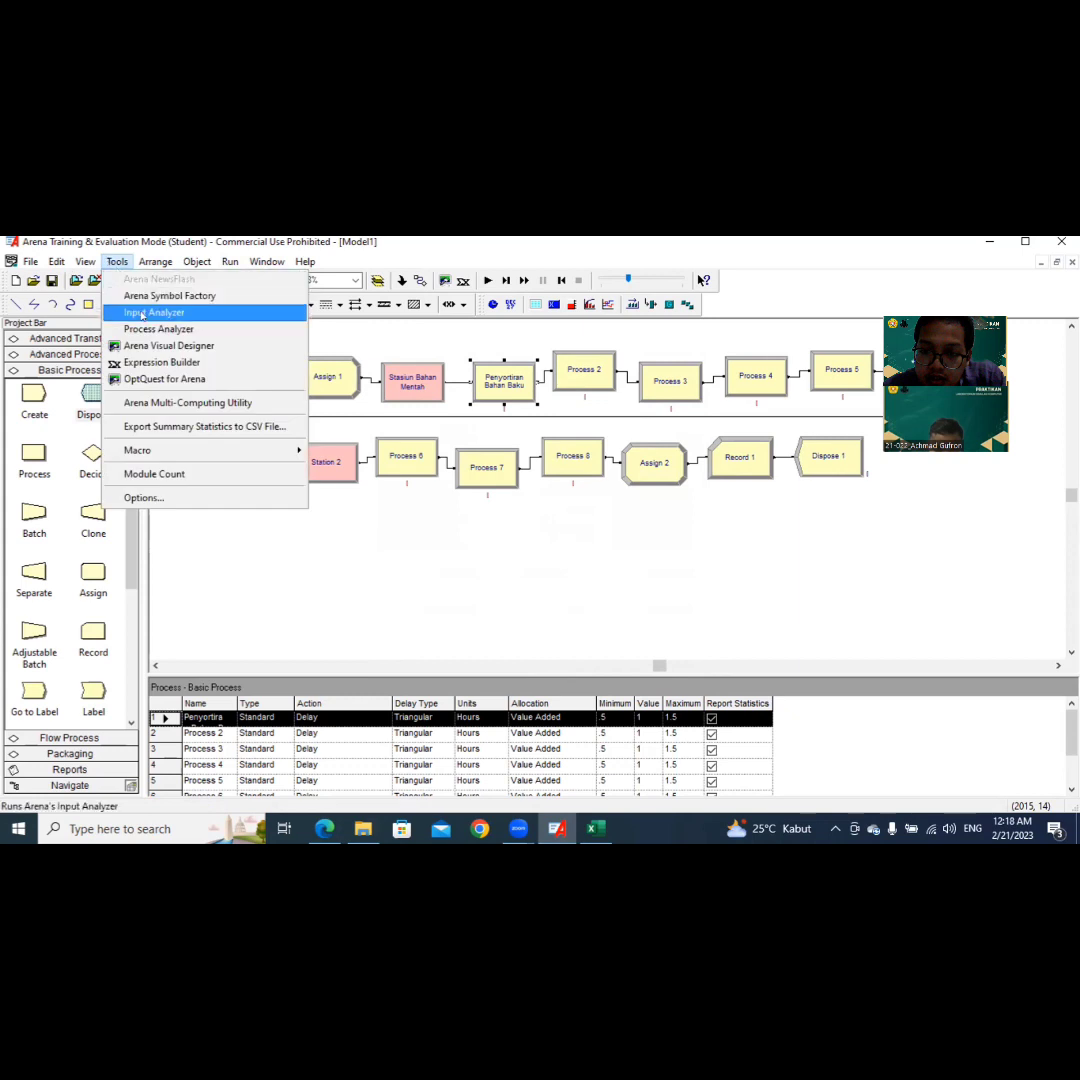
pyautogui.click(142, 314)
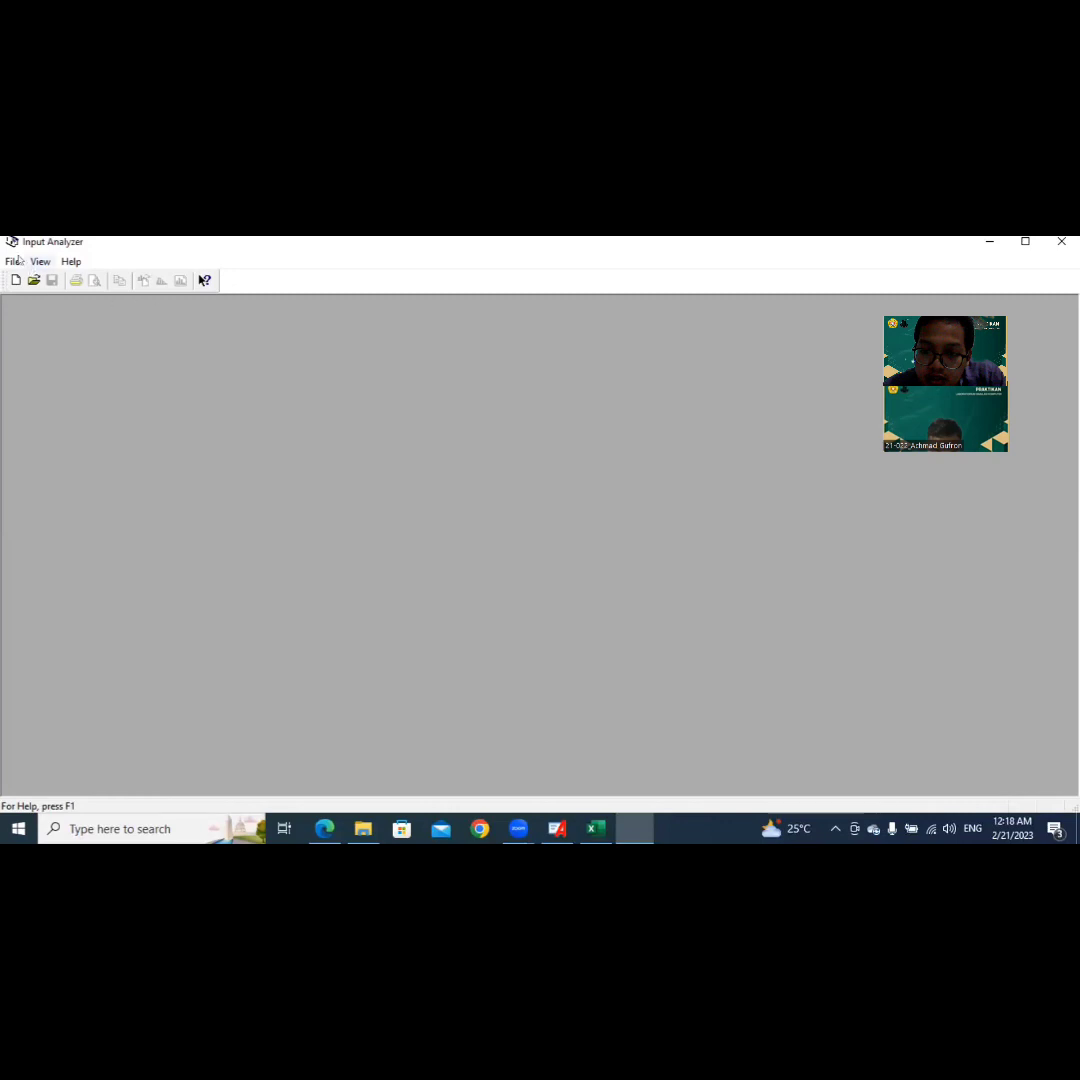
pyautogui.click(13, 261)
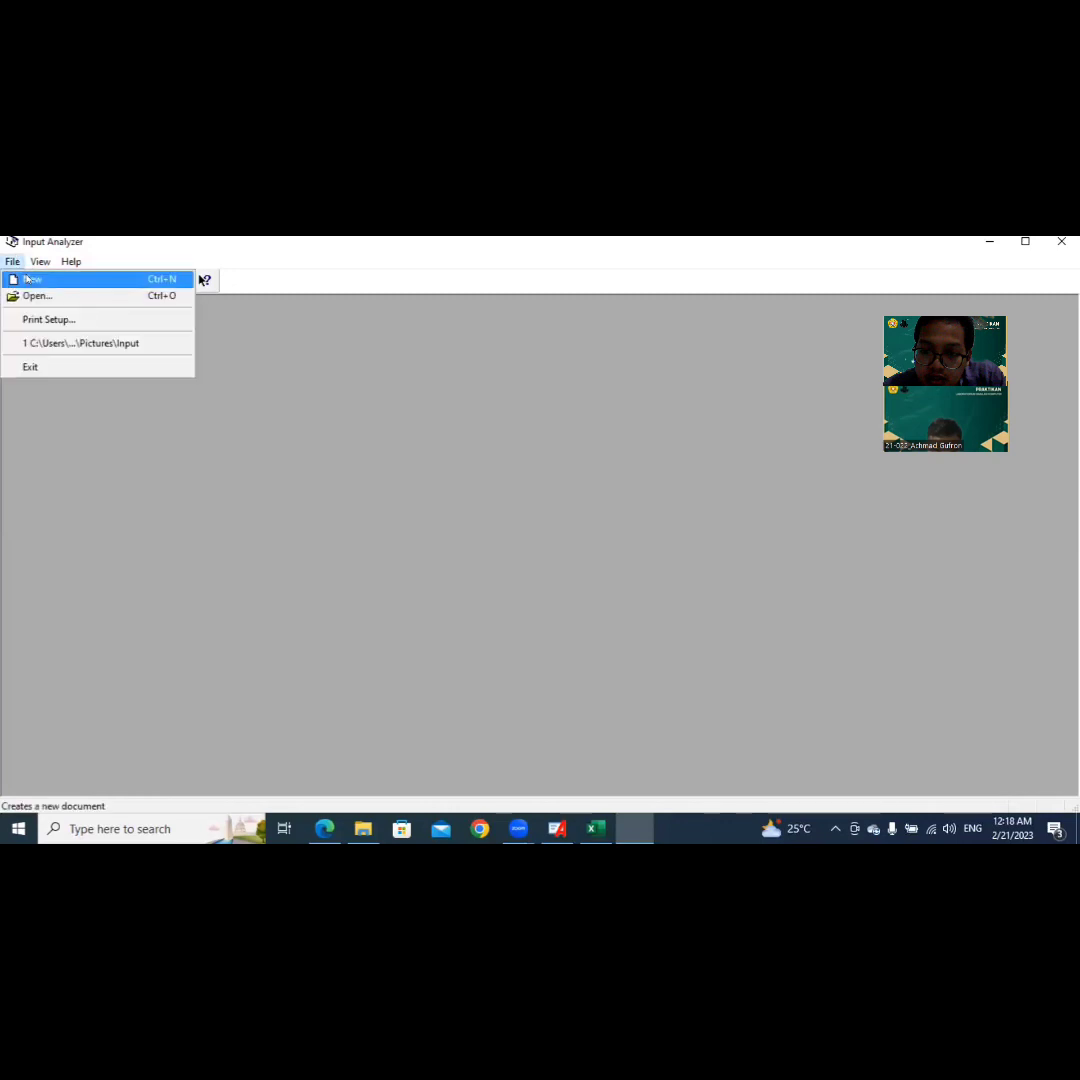
pyautogui.click(32, 279)
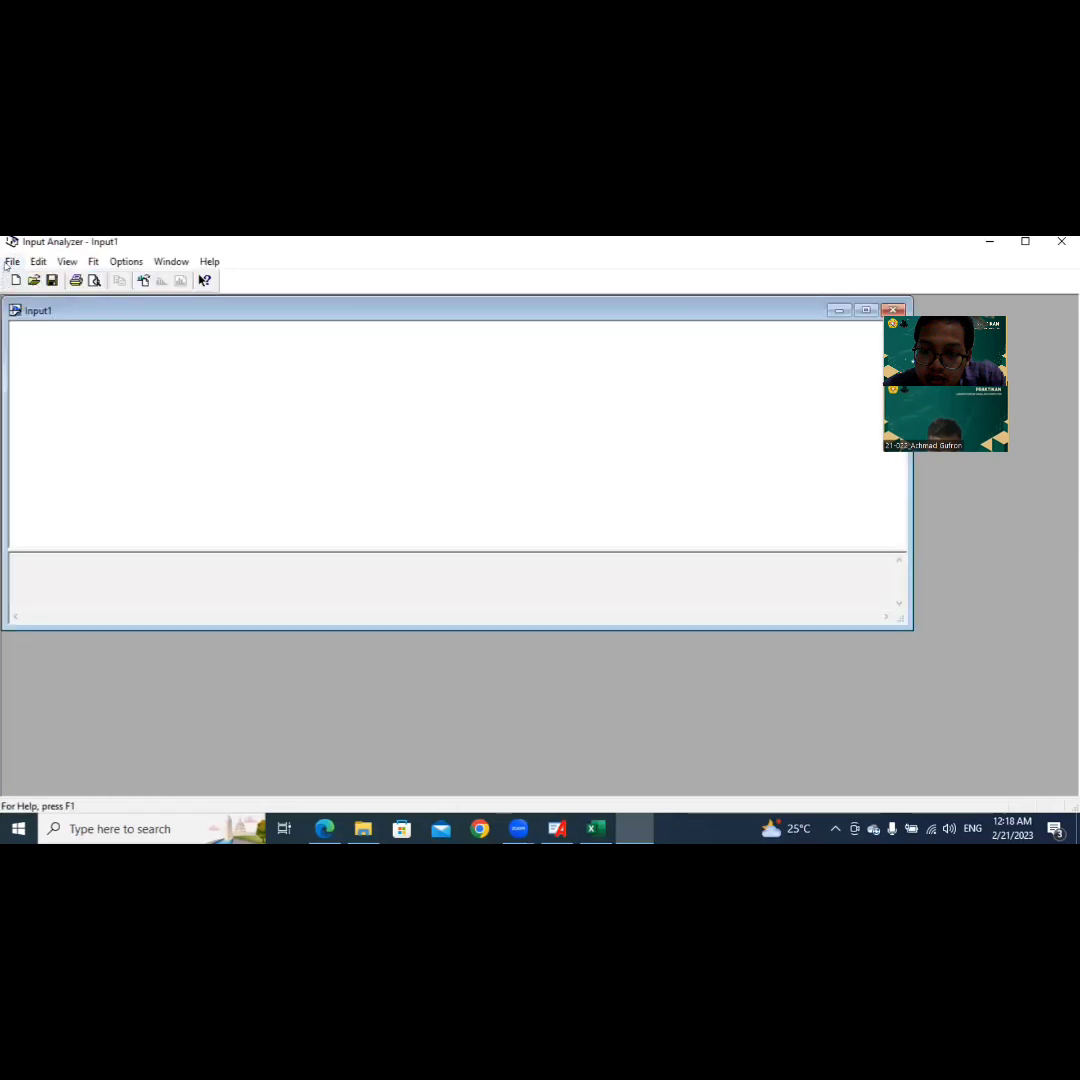
# Step: Load the existing data file 1 from the Pictures folder into the new document
pyautogui.click(10, 262)
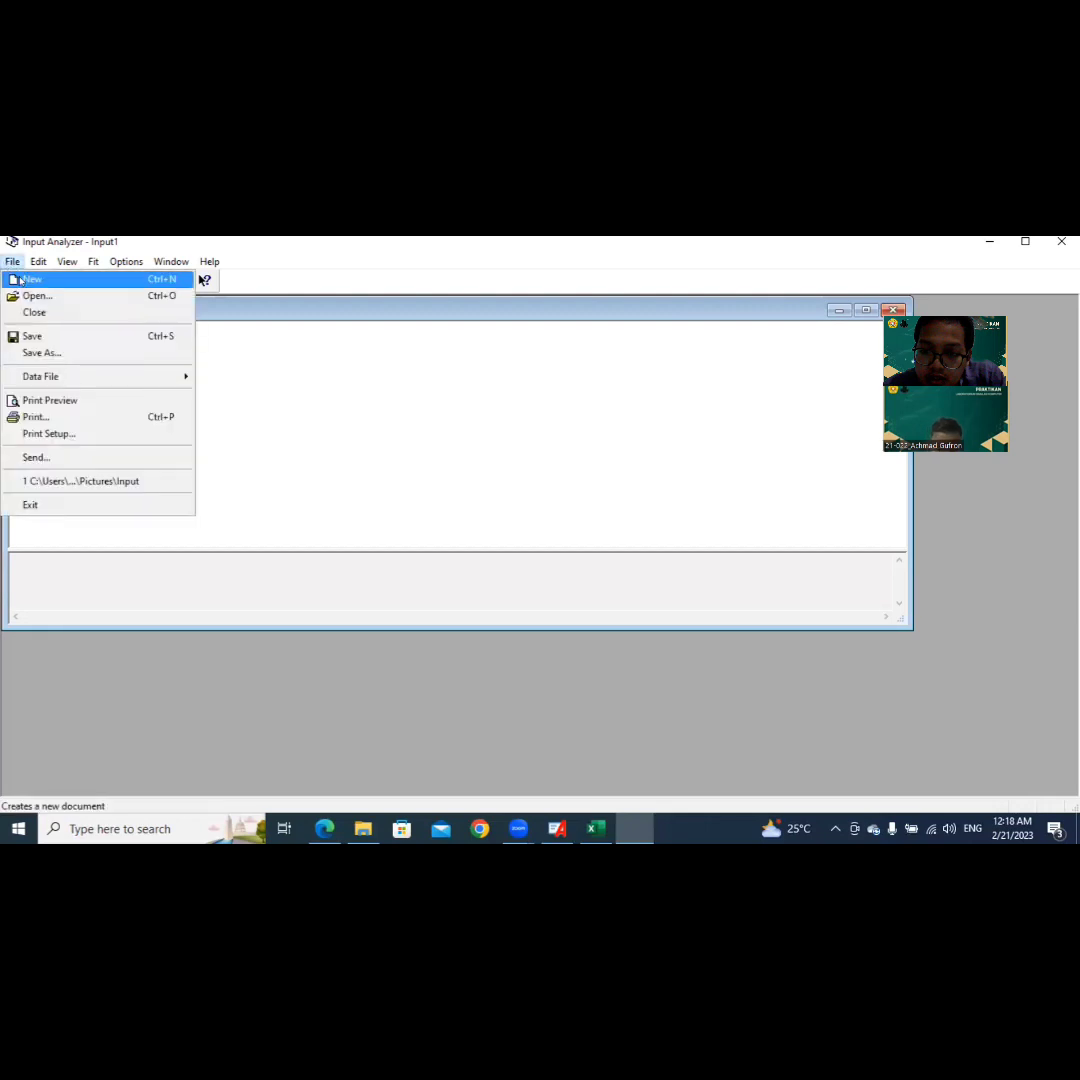
pyautogui.moveTo(100, 377)
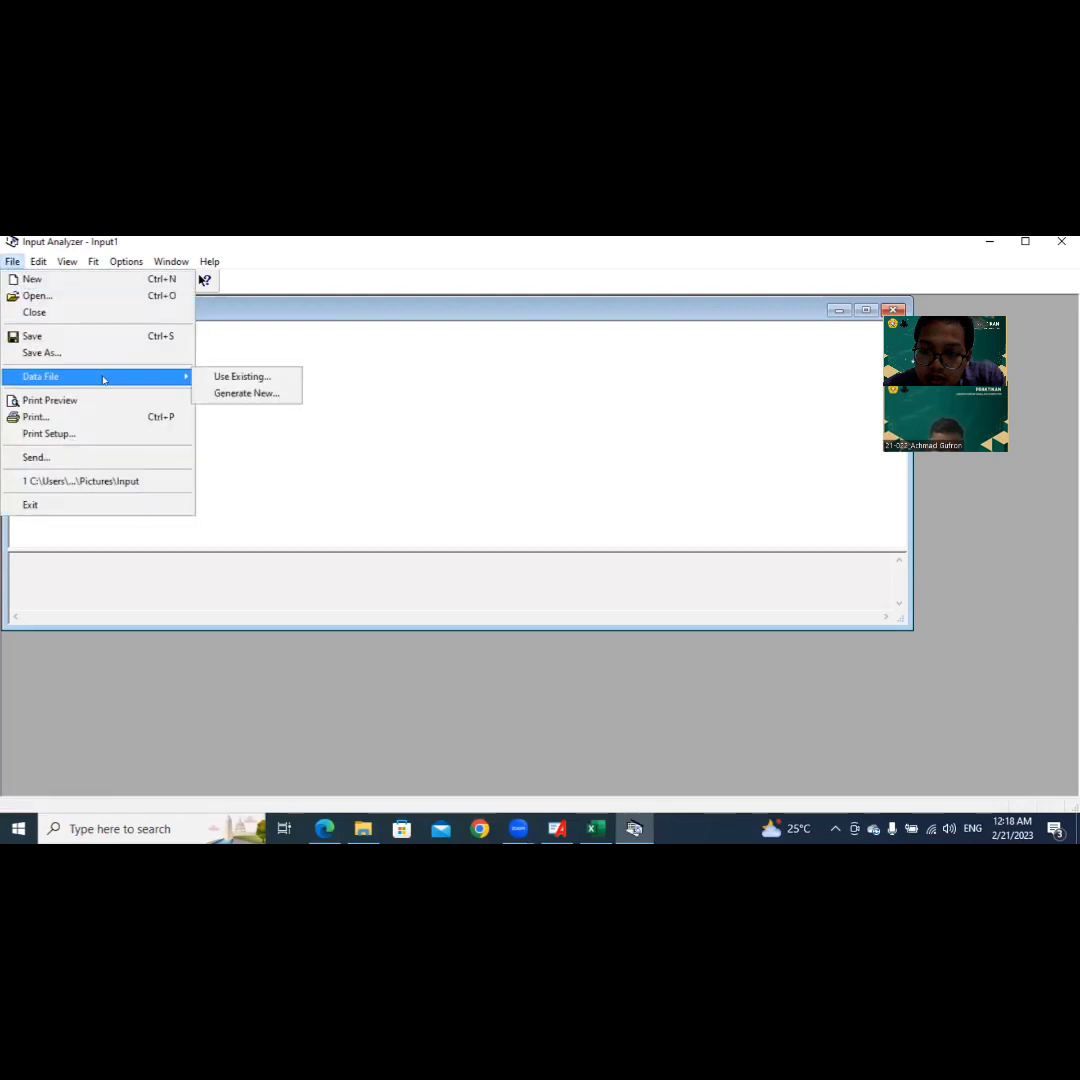
pyautogui.click(208, 378)
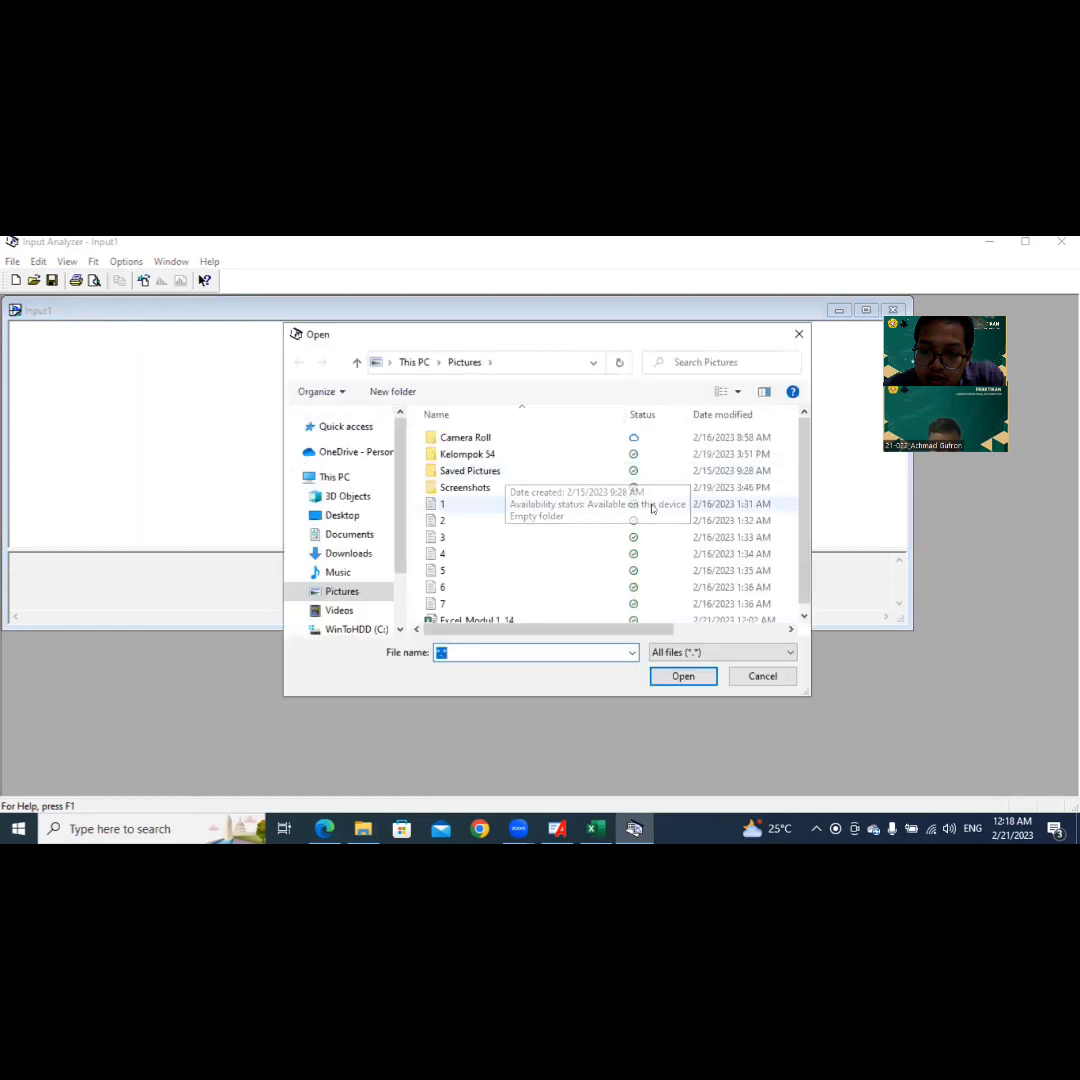
pyautogui.click(563, 503)
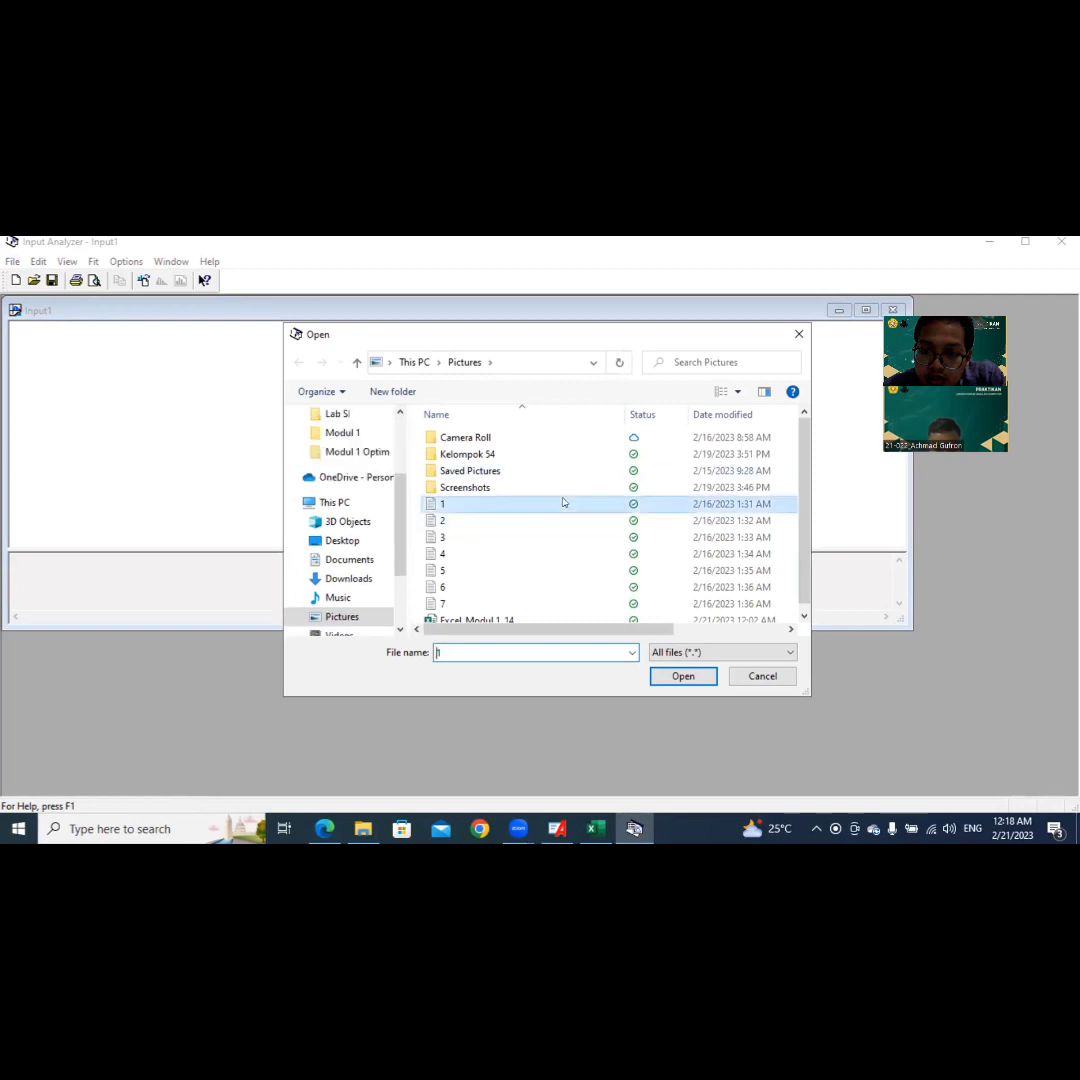
pyautogui.click(677, 674)
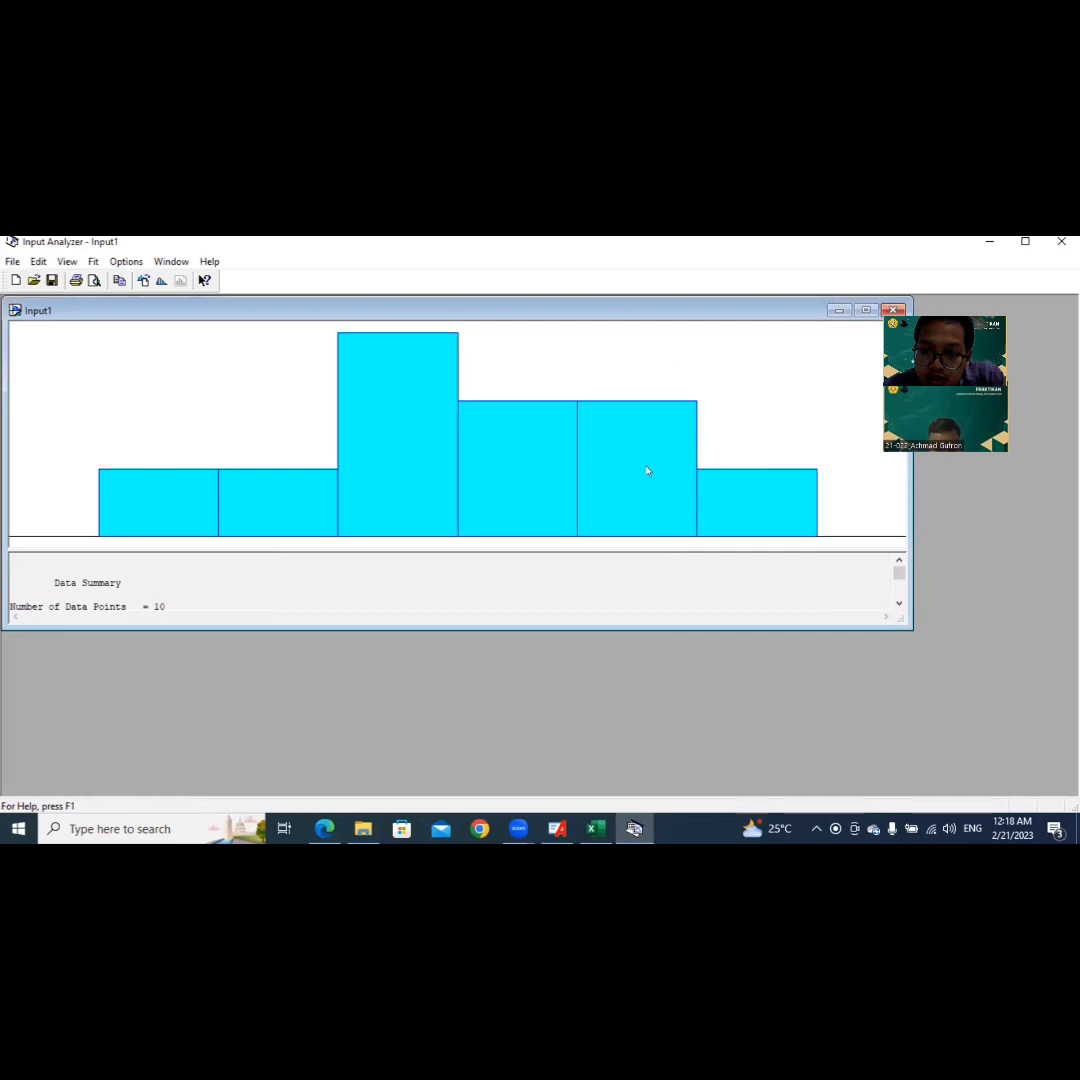
# Step: Fit all distributions to the data and copy the best fit's expression from the distribution summary
pyautogui.click(93, 261)
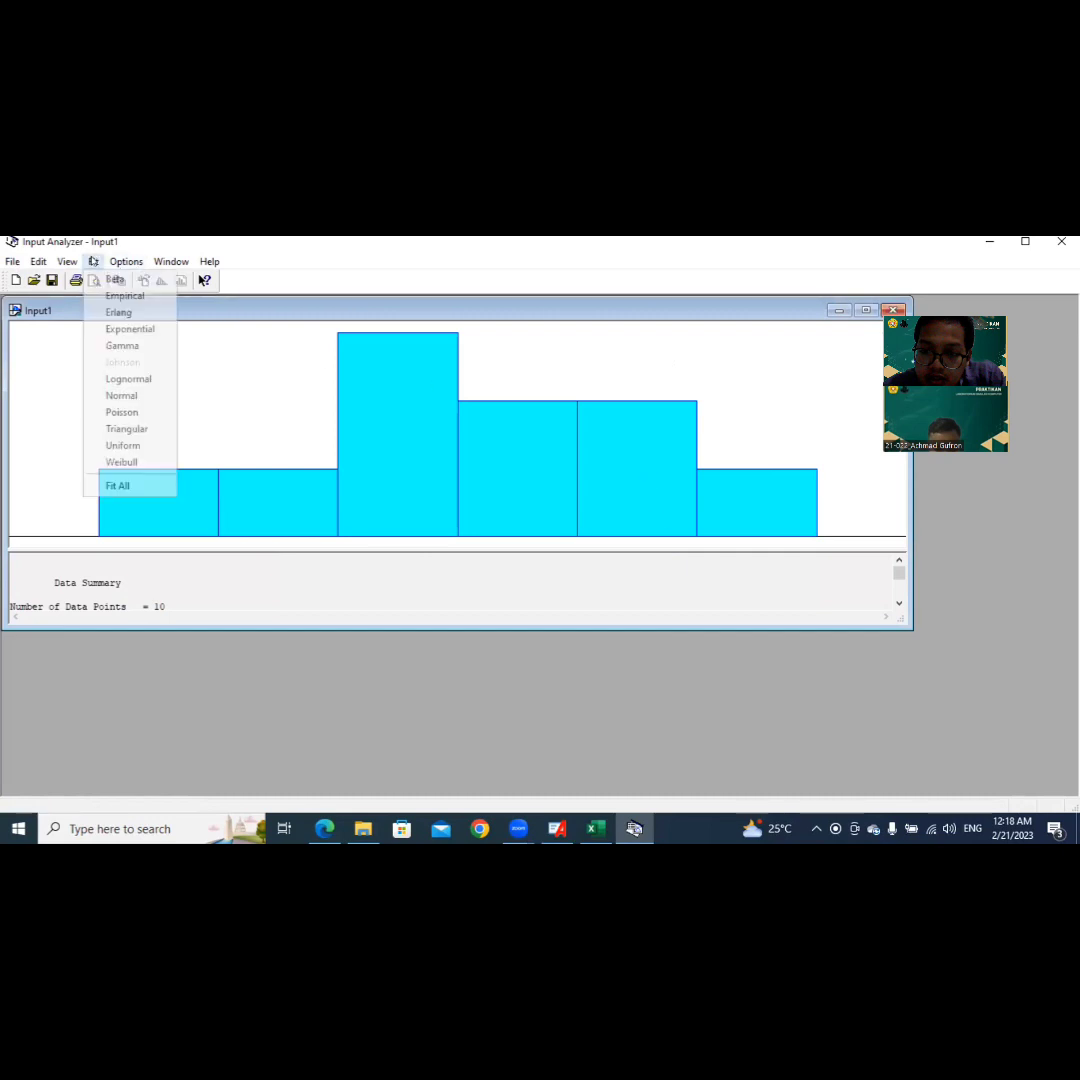
pyautogui.click(131, 485)
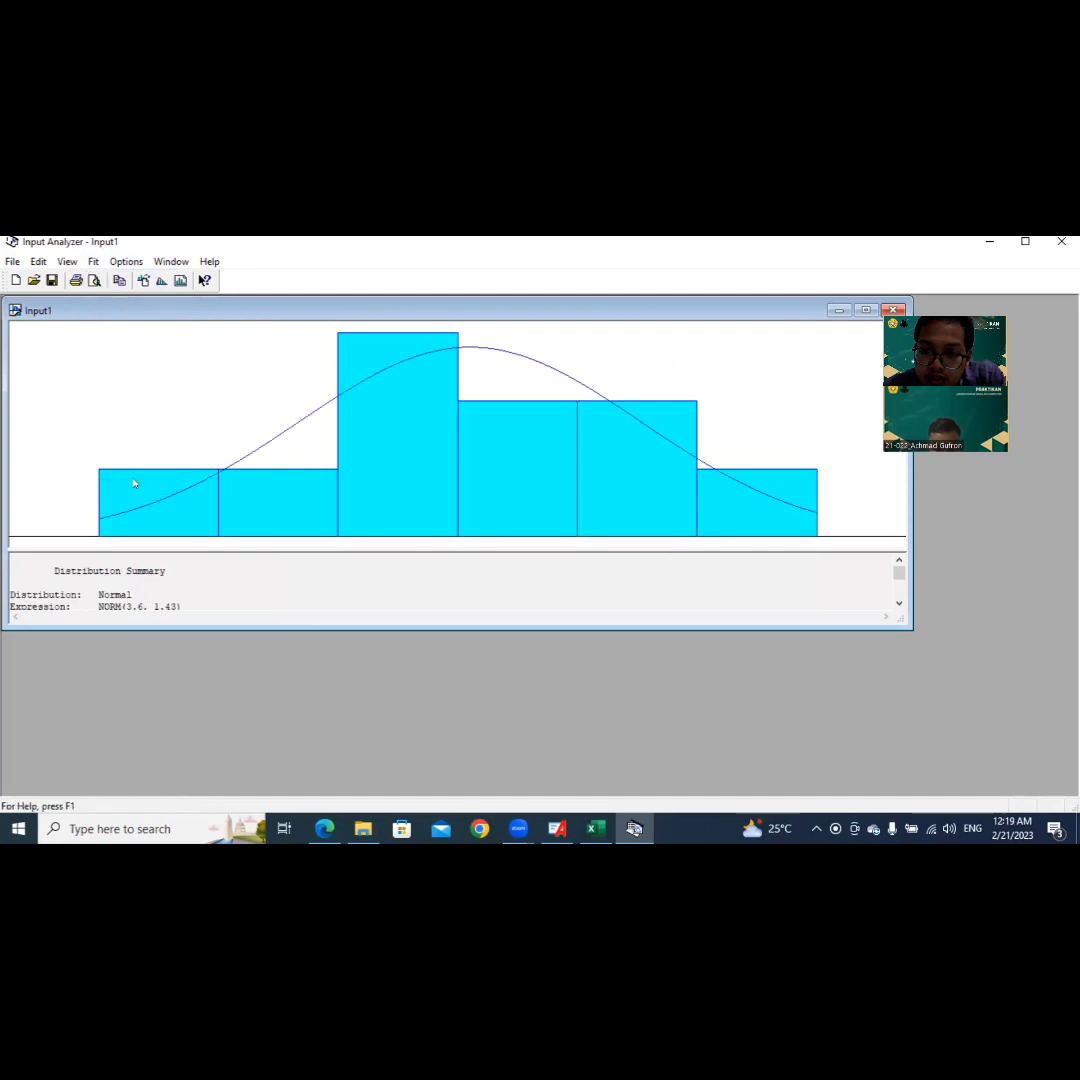
pyautogui.scroll(-1, 133, 583)
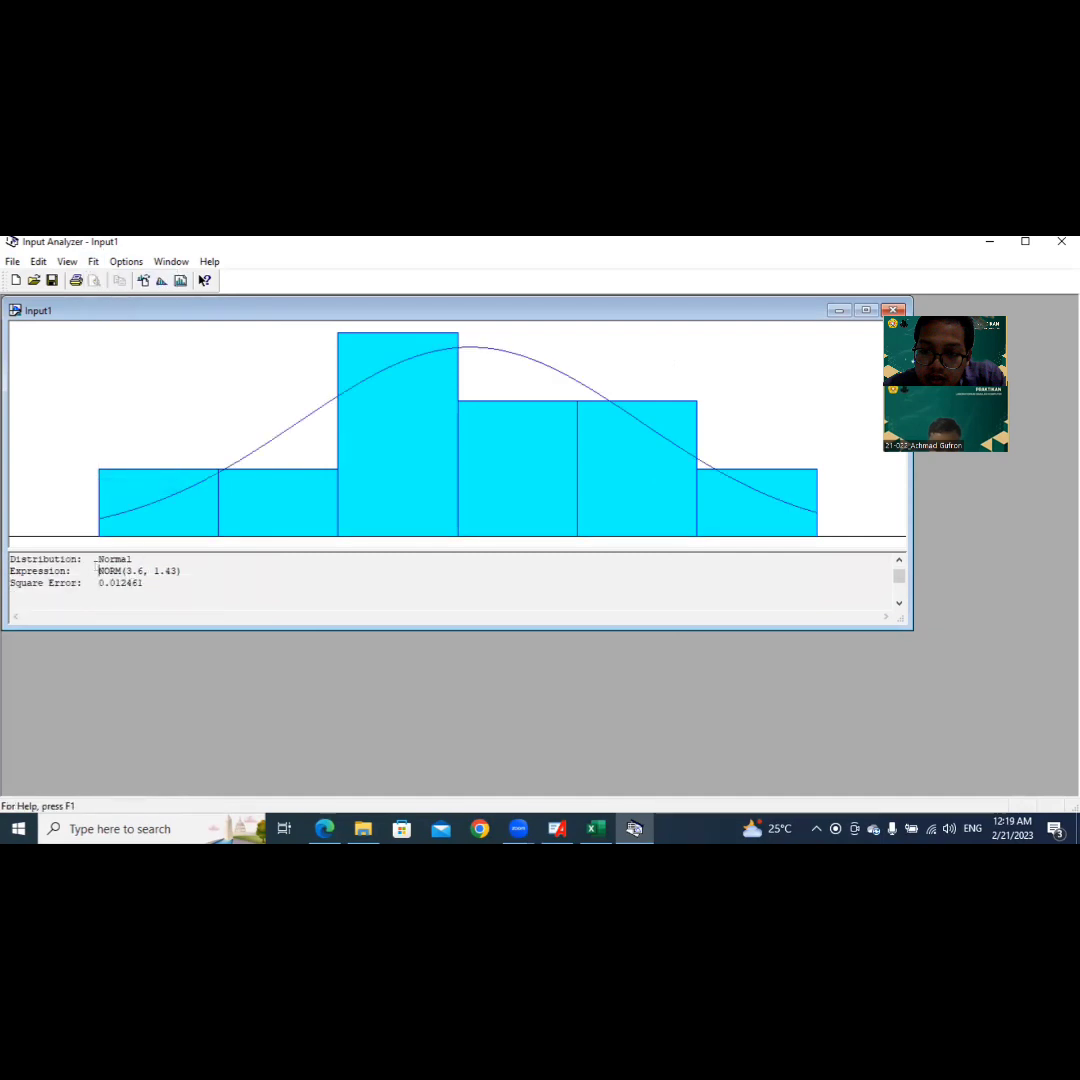
pyautogui.moveTo(97, 570); pyautogui.dragTo(180, 570)
pyautogui.hotkey('ctrl', 'c')
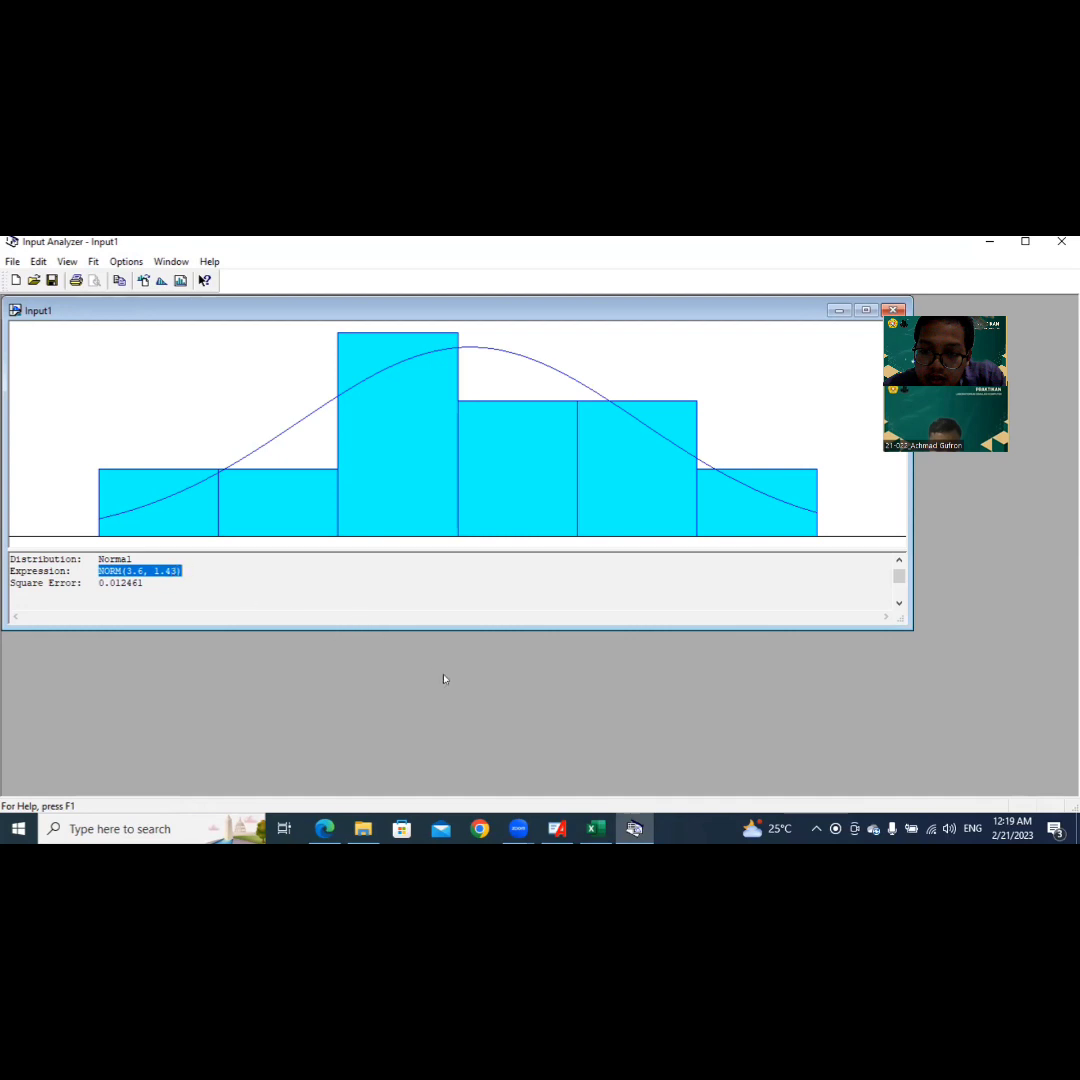
# Step: Switch back to Arena and set the Penyortiran Bahan Baku process's units to Minutes and its delay type to Expression
pyautogui.click(557, 828)
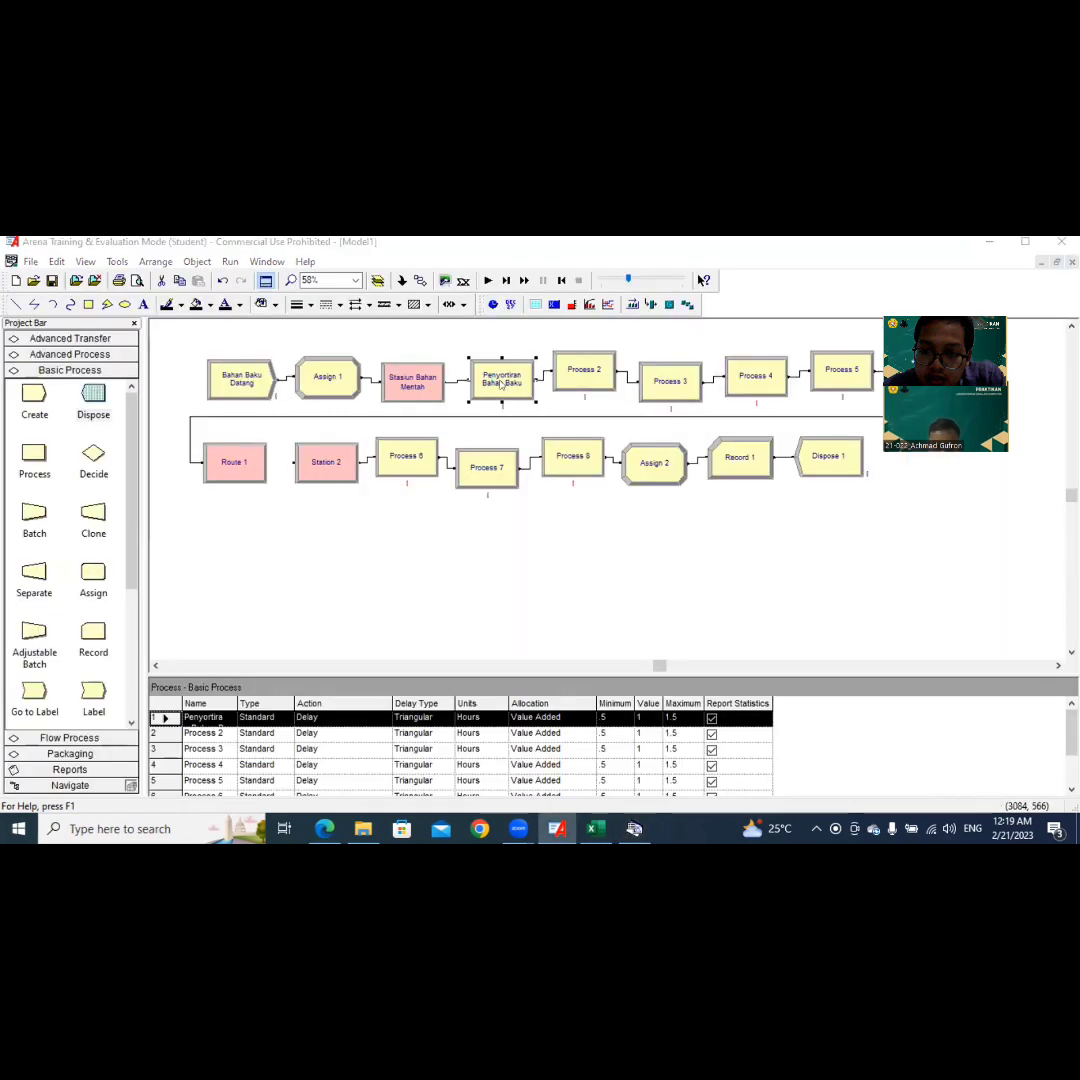
pyautogui.doubleClick(500, 378)
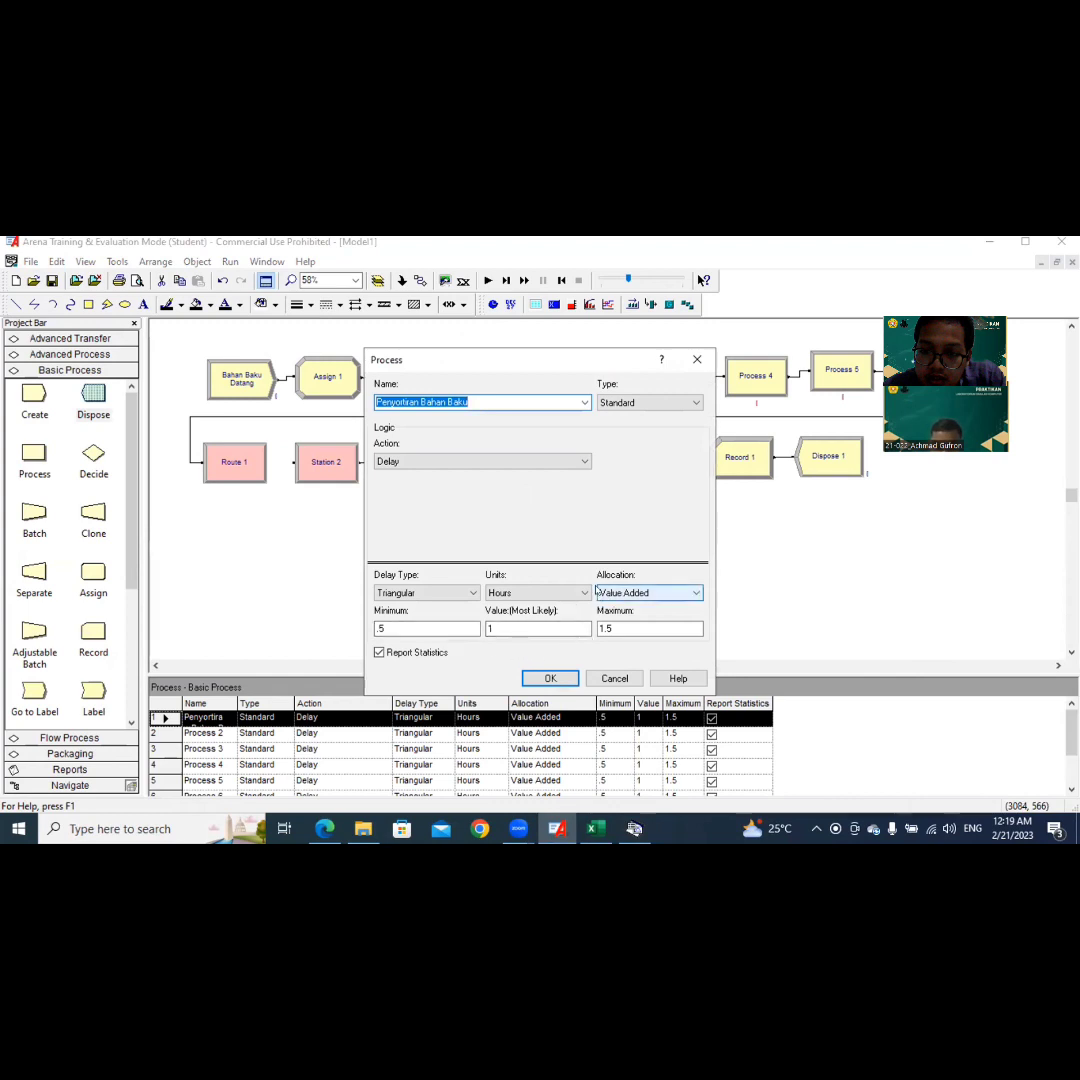
pyautogui.click(583, 592)
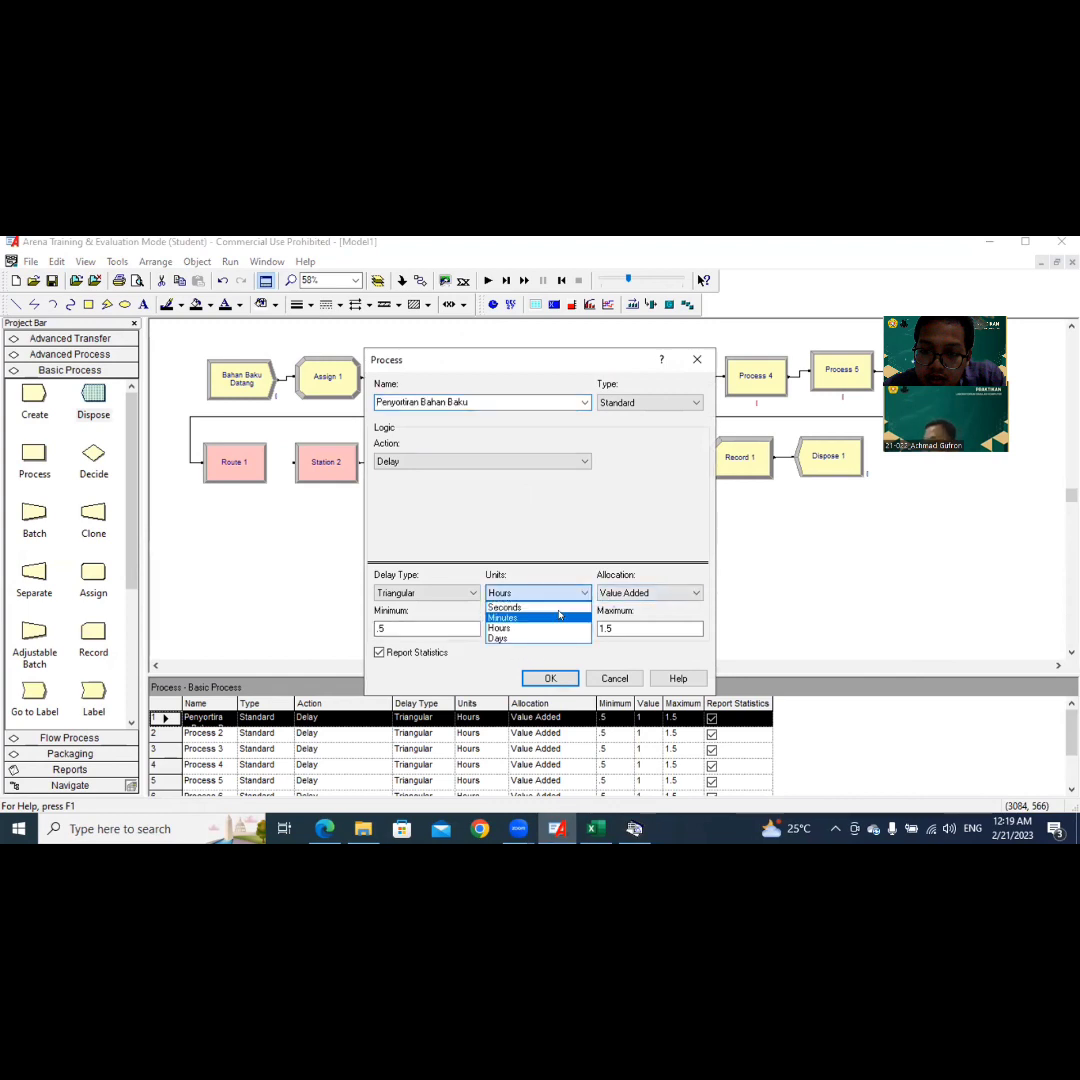
pyautogui.click(558, 614)
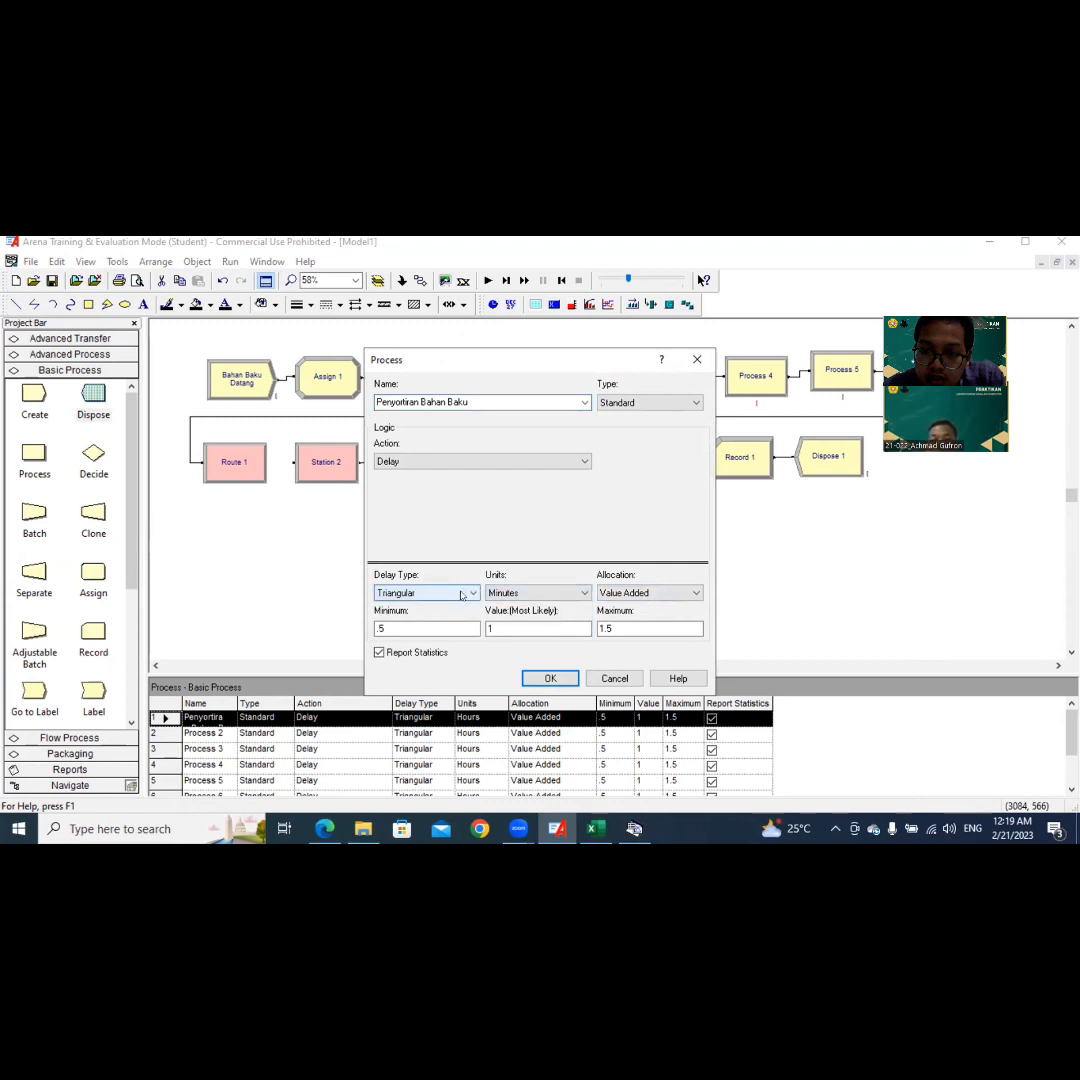
pyautogui.click(458, 595)
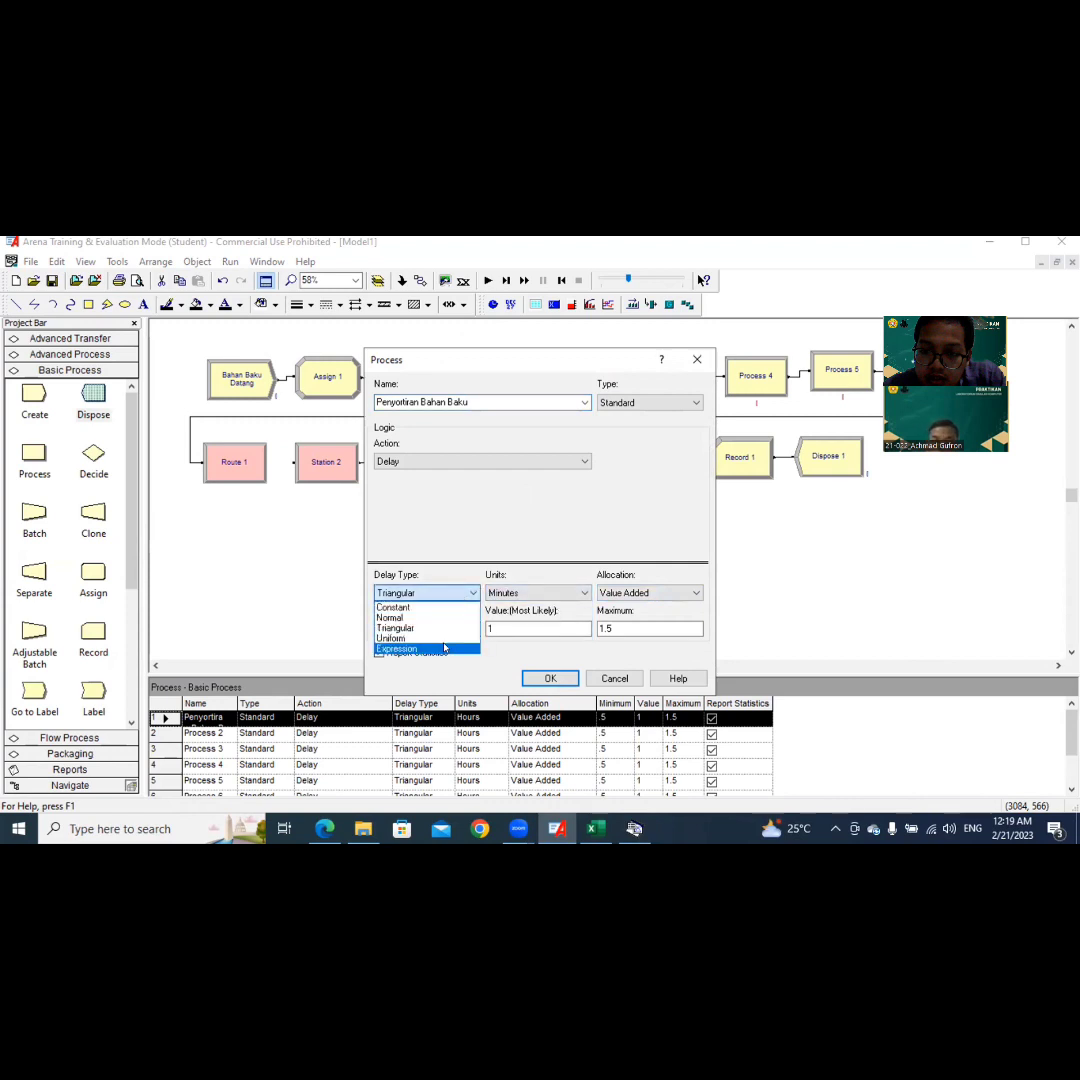
pyautogui.click(452, 648)
# Step: Paste NORM(3.6, 1.43) as the Penyortiran Bahan Baku delay expression and accept the settings
pyautogui.click(460, 627)
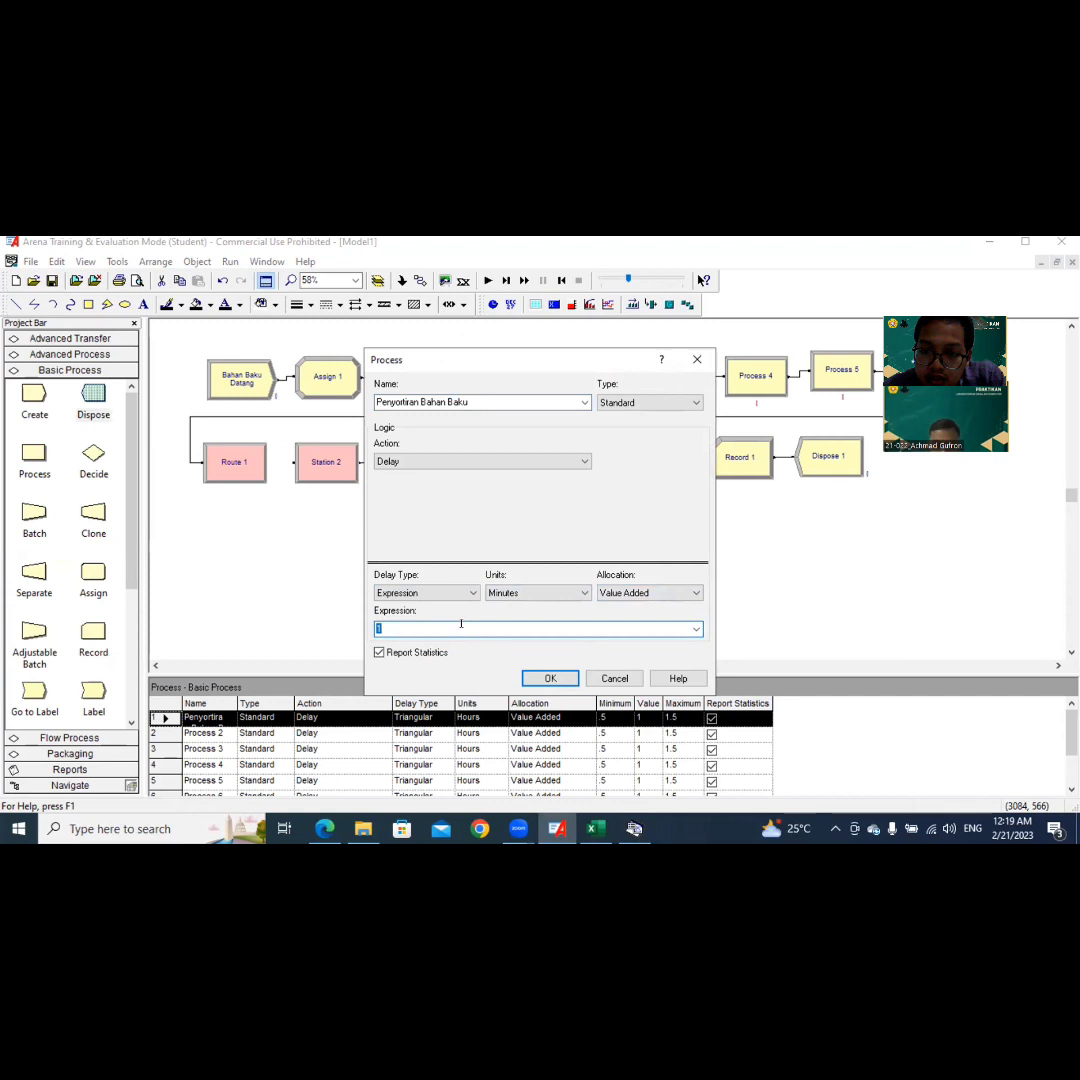
pyautogui.hotkey('ctrl', 'v')
pyautogui.click(540, 679)
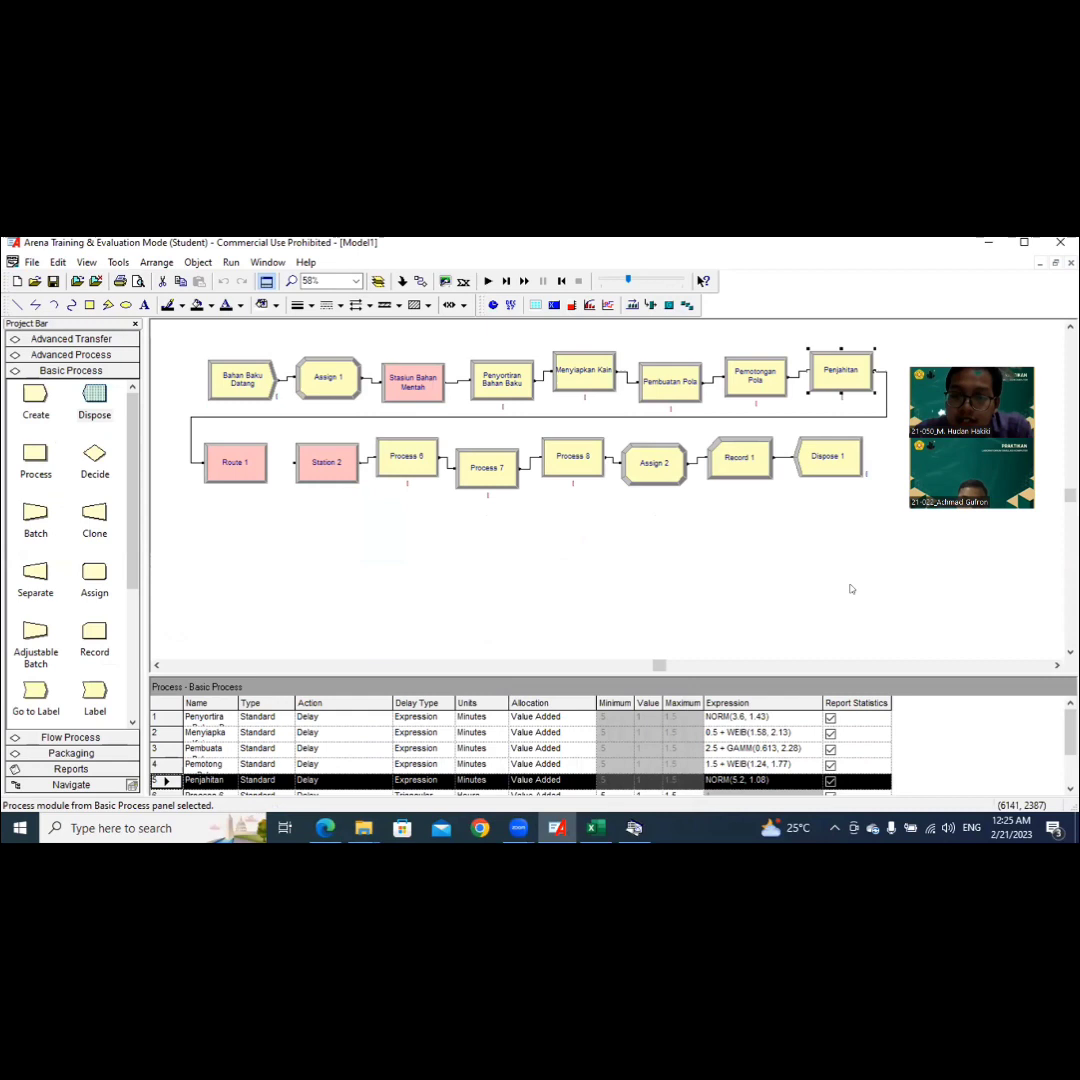
pyautogui.click(827, 621)
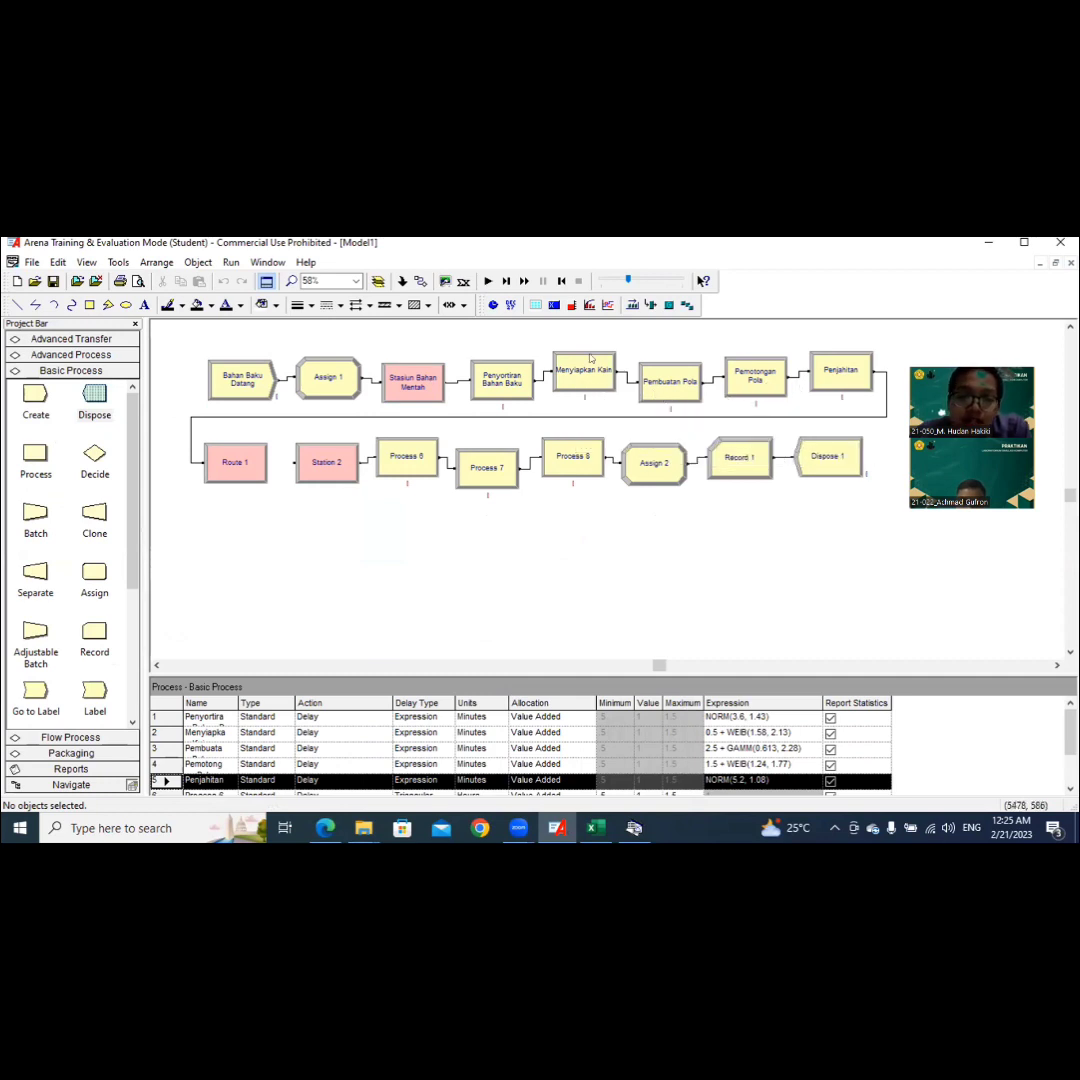
# Step: Open the Route 1 module's settings and name it Menuju Stasiun 2
pyautogui.click(245, 475)
pyautogui.doubleClick(256, 475)
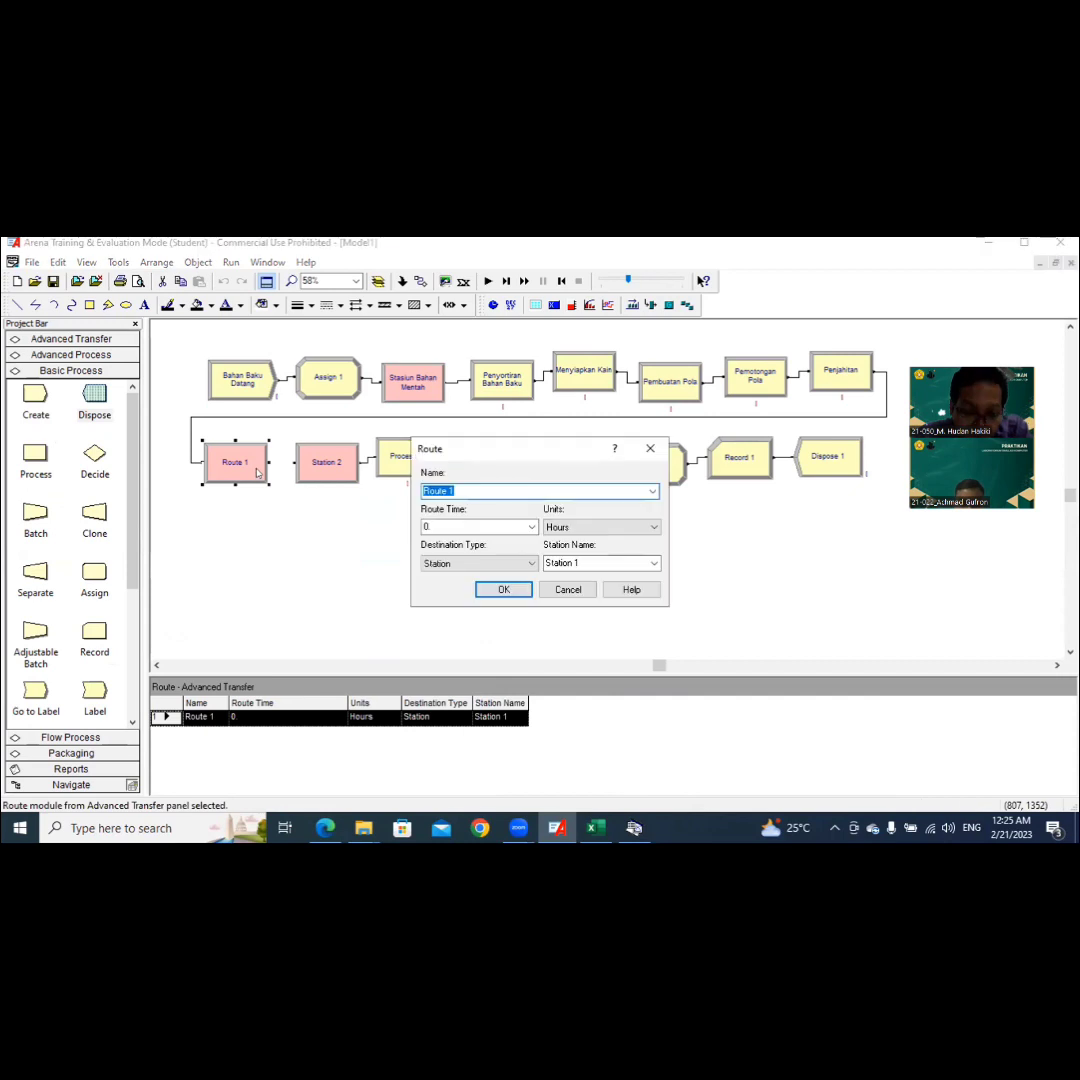
pyautogui.write('M')
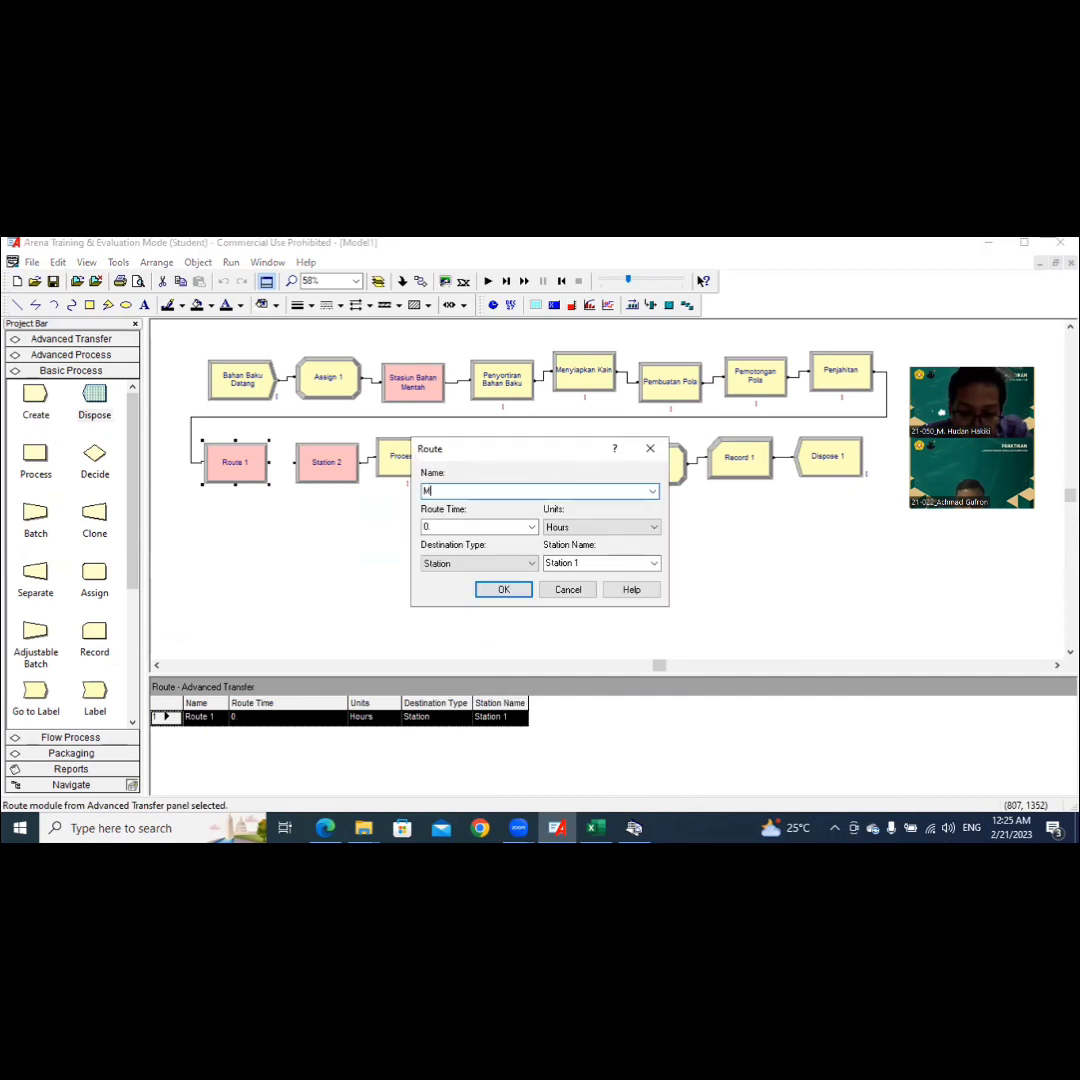
pyautogui.write('enuju S')
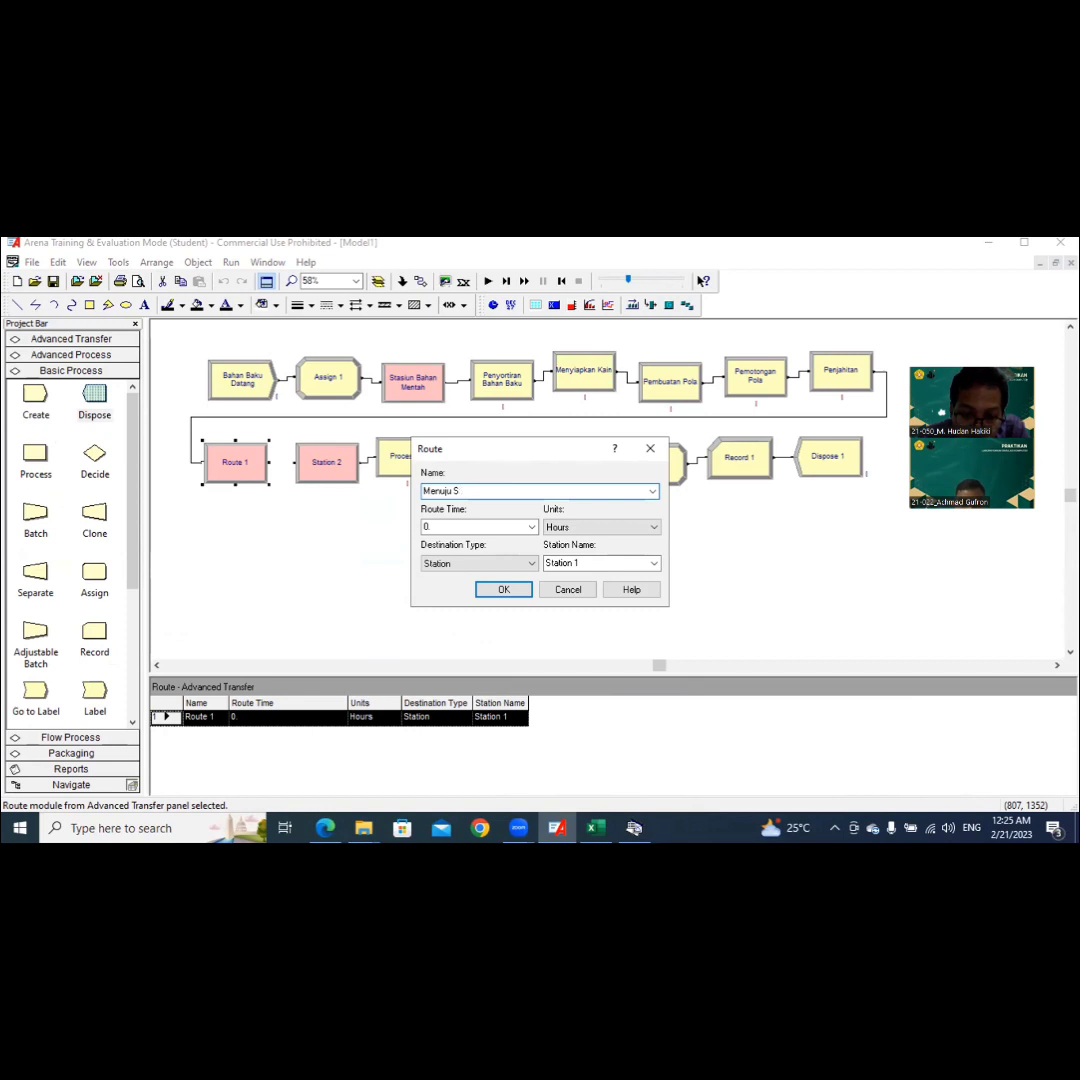
pyautogui.write('Stasiun 2')
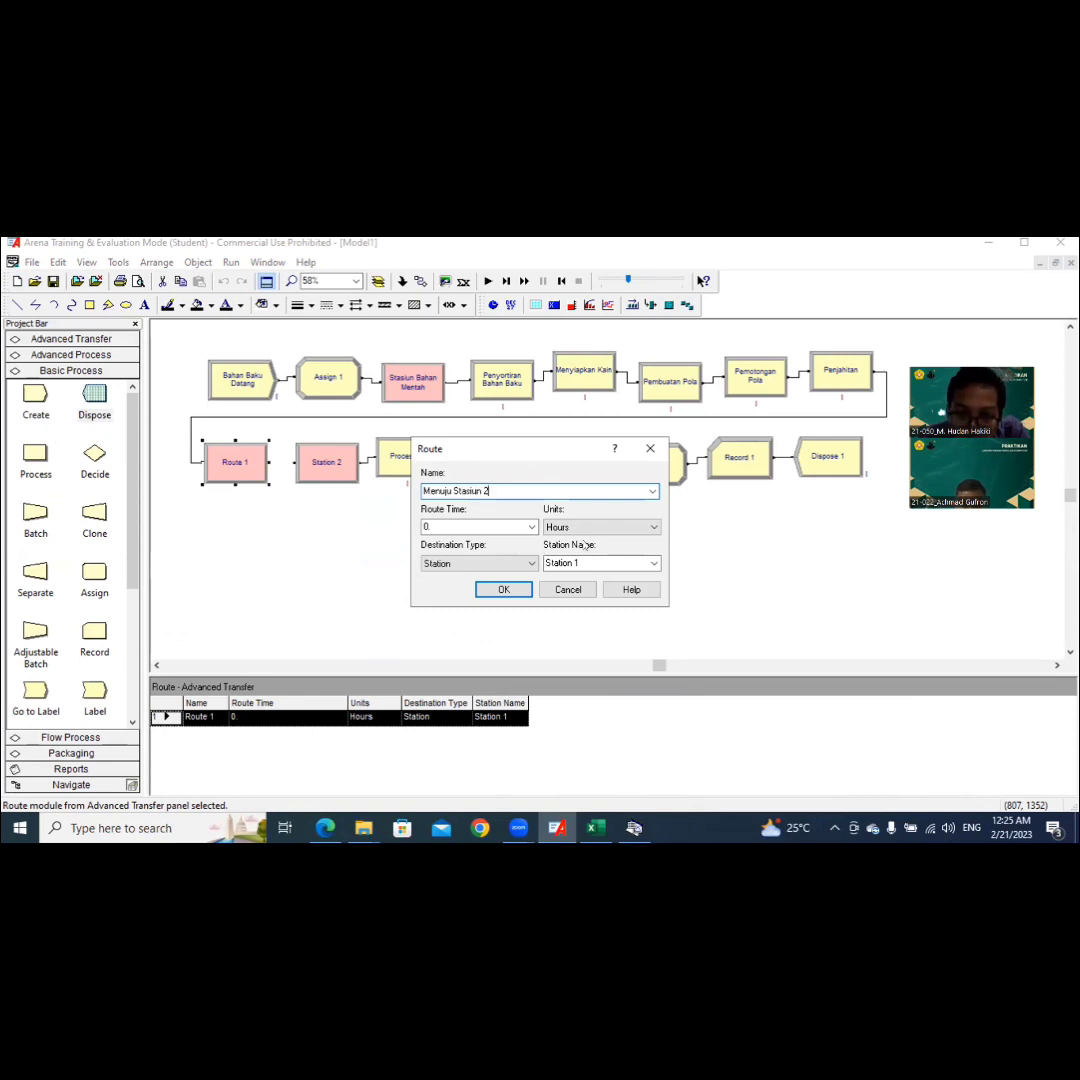
# Step: Set the Menuju Stasiun 2 route's units to Minutes and its destination station to Station 2, and accept the settings
pyautogui.click(587, 527)
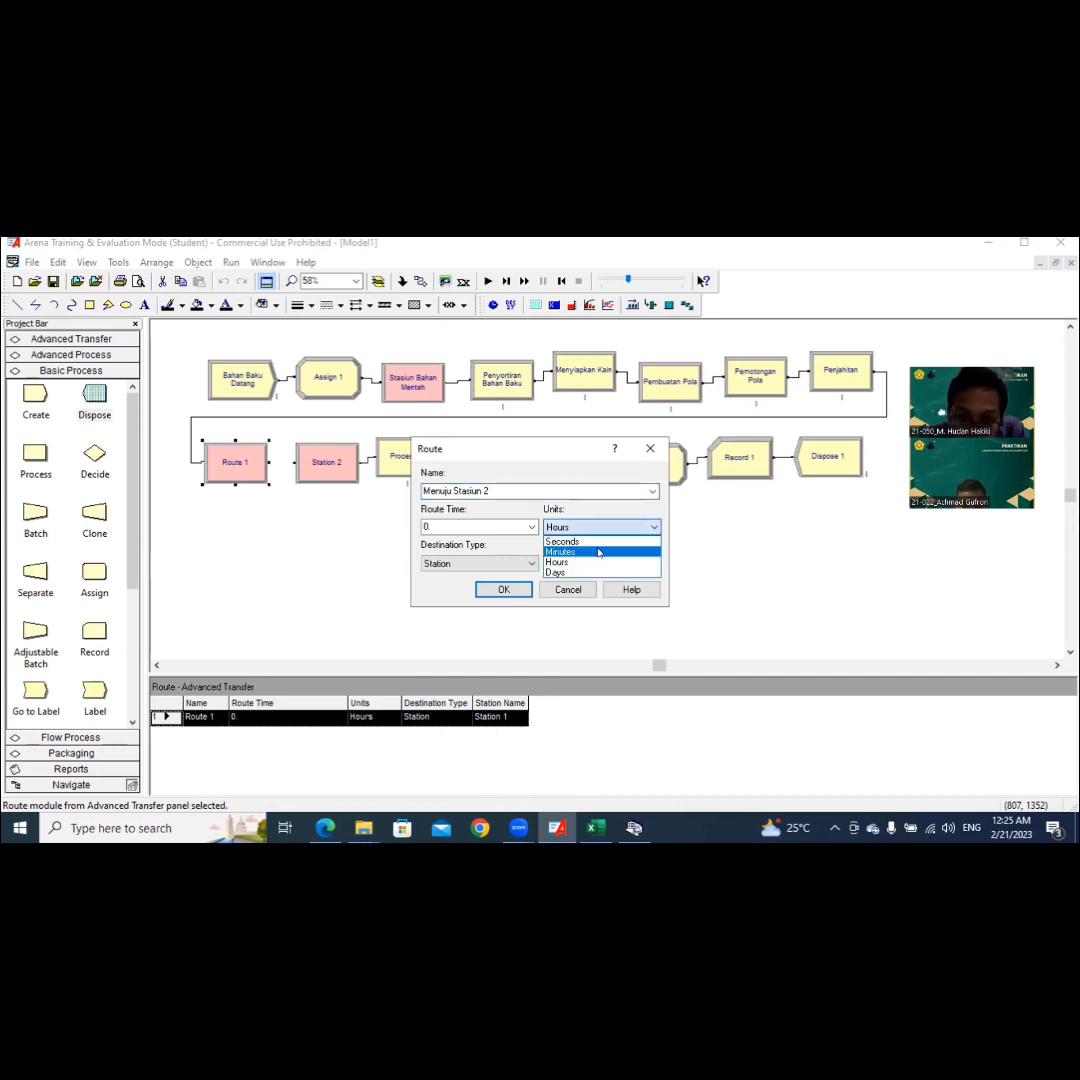
pyautogui.click(598, 551)
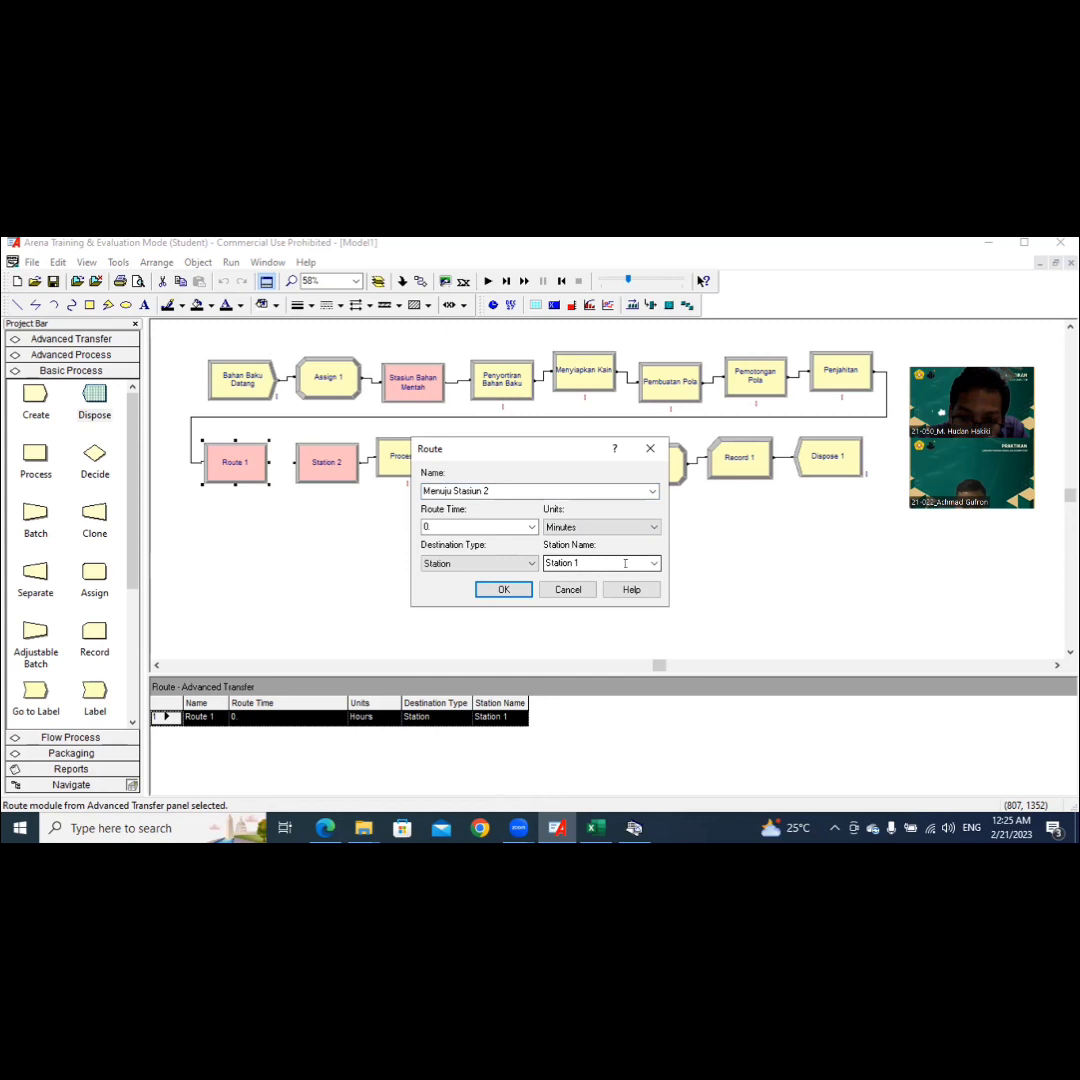
pyautogui.click(625, 563)
pyautogui.click(645, 566)
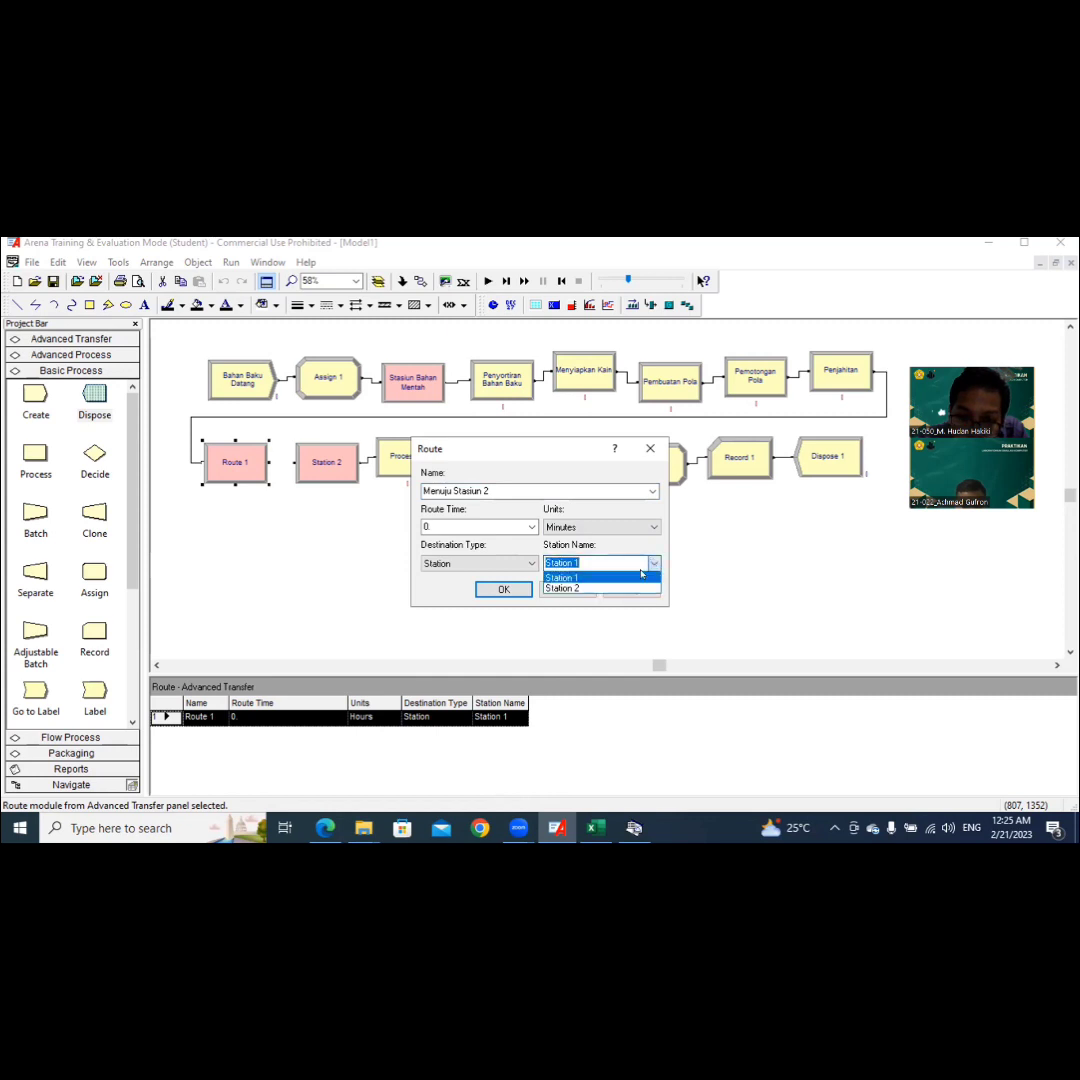
pyautogui.click(628, 588)
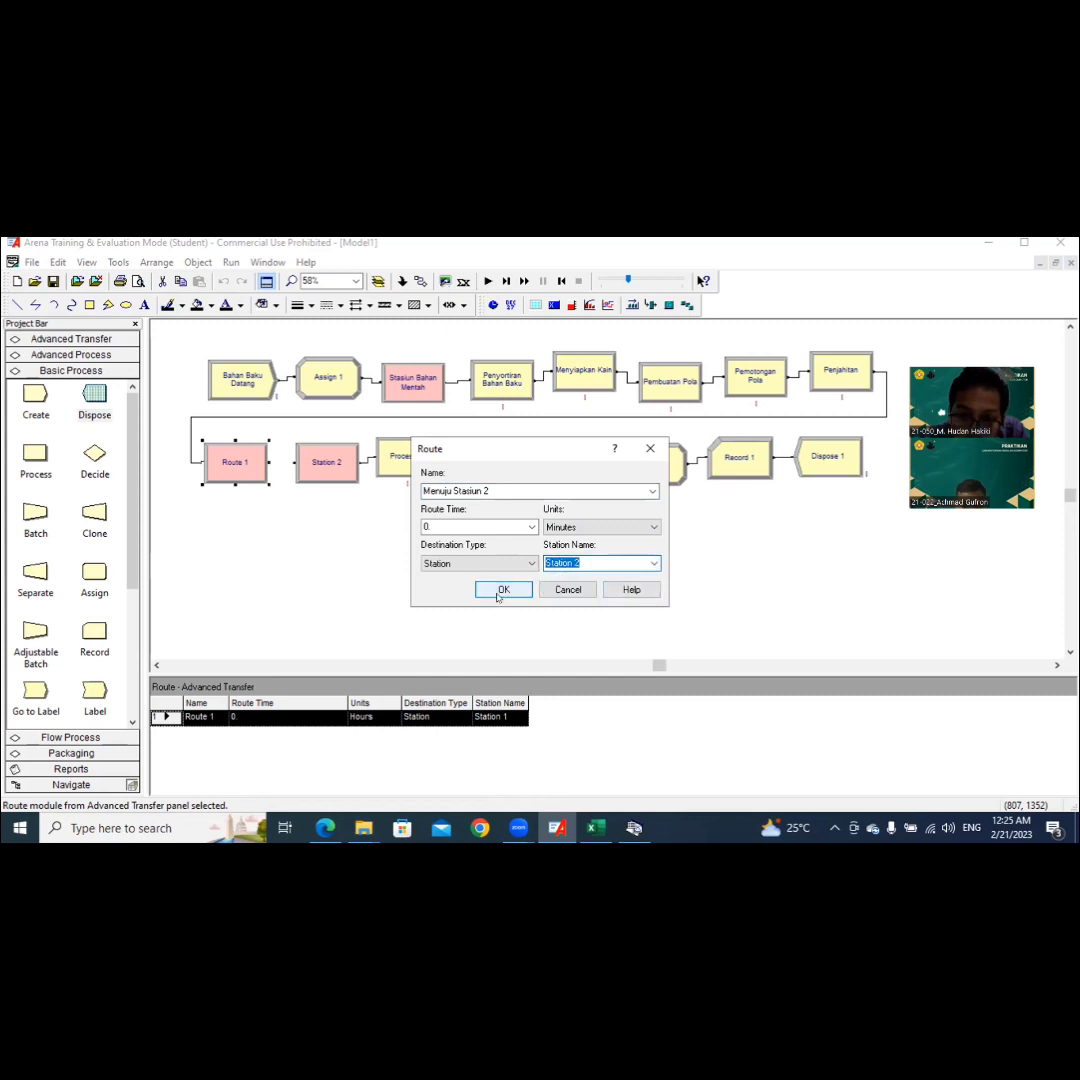
pyautogui.click(503, 590)
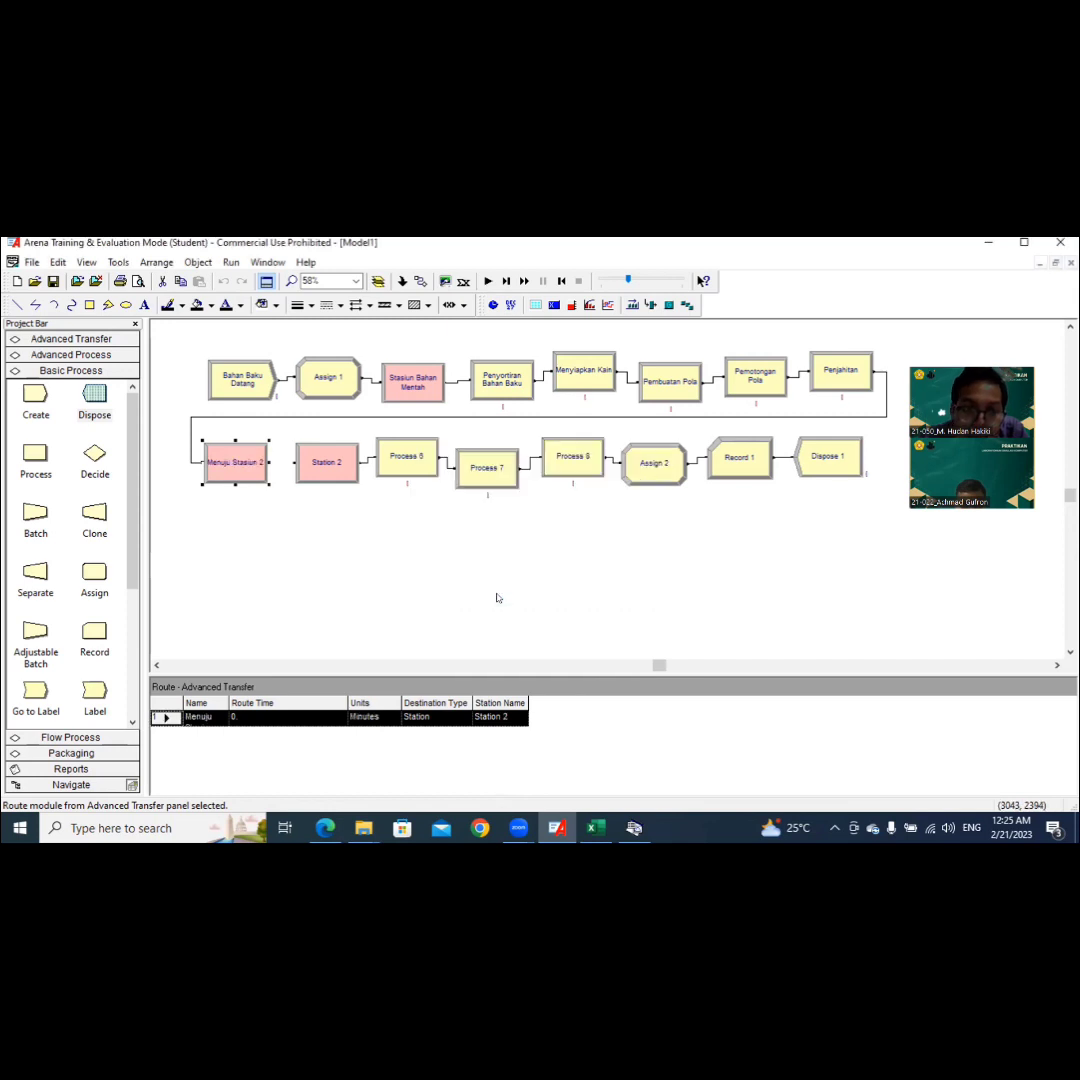
# Step: Rename the Station 2 module as Stasiun Bahan Jadi, keeping Station 2 as its station name
pyautogui.doubleClick(336, 472)
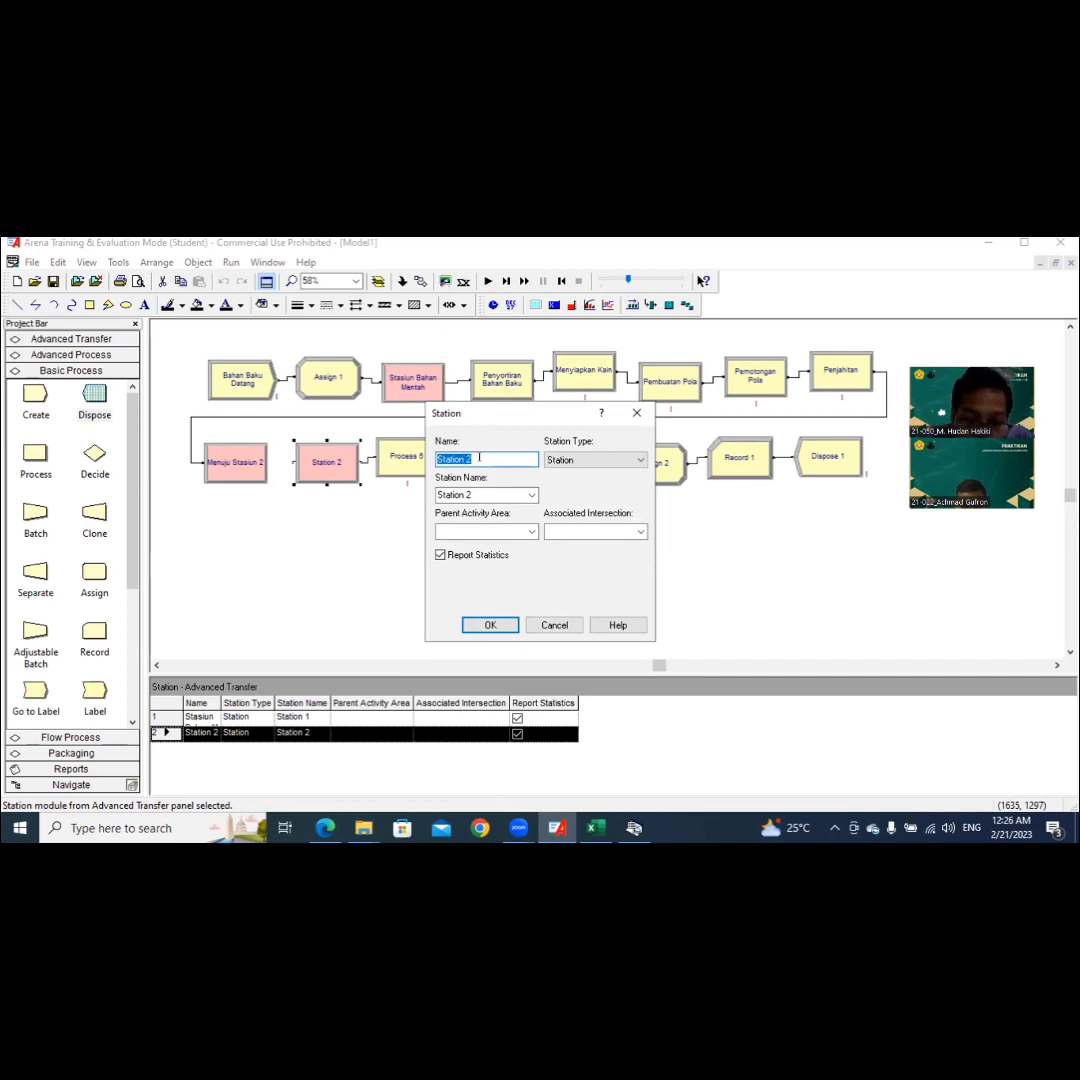
pyautogui.write('Sta')
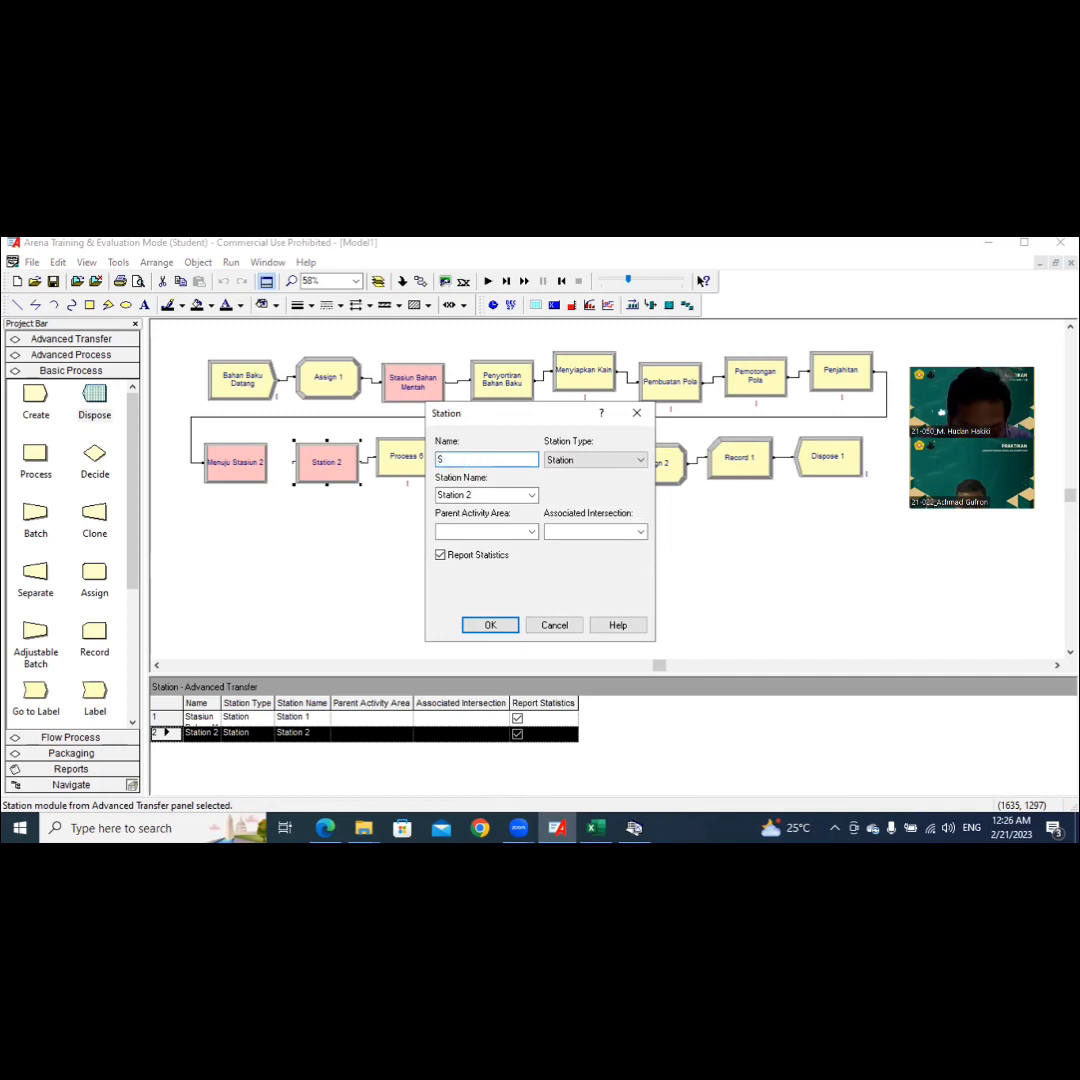
pyautogui.write('s')
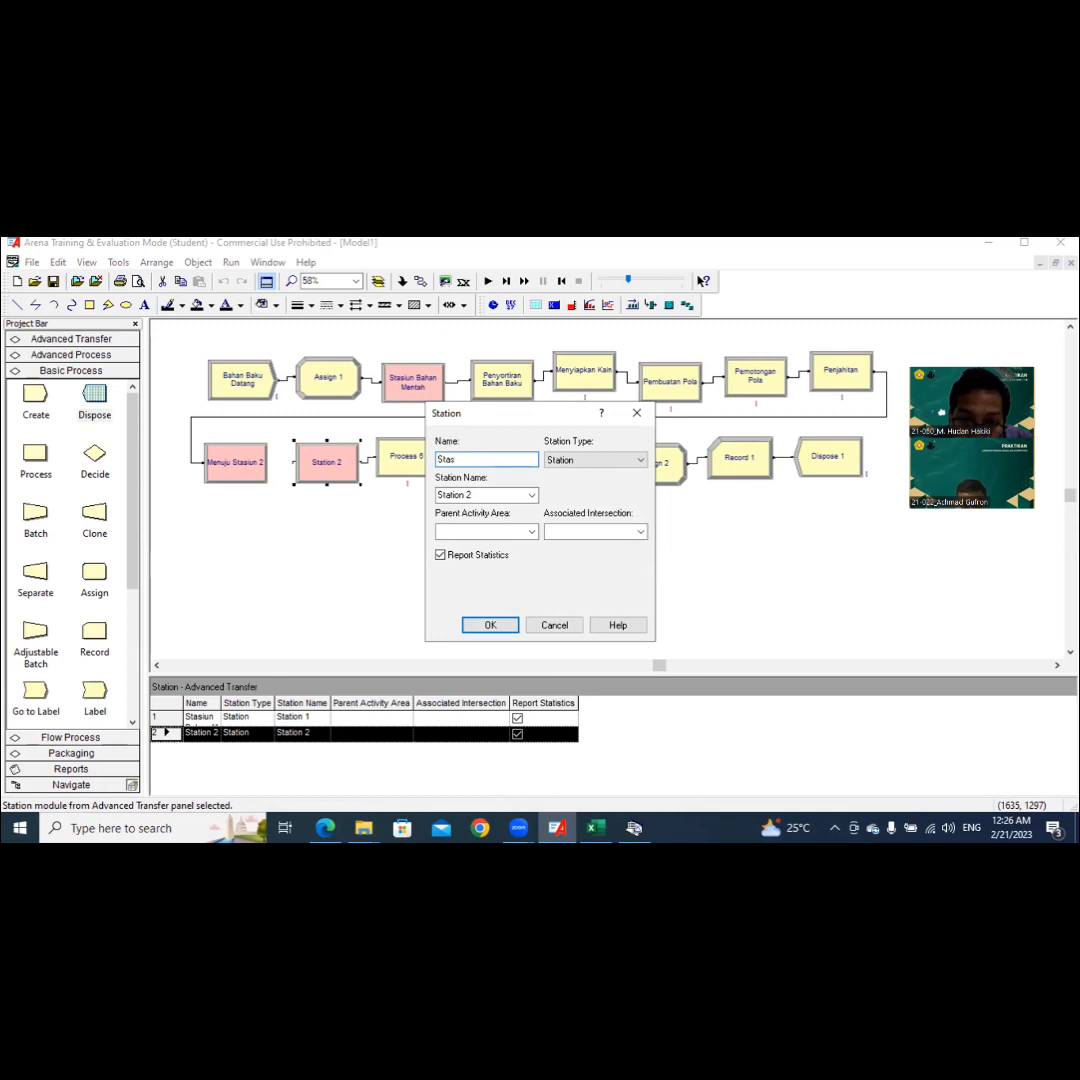
pyautogui.write('iun Bahan Jadi')
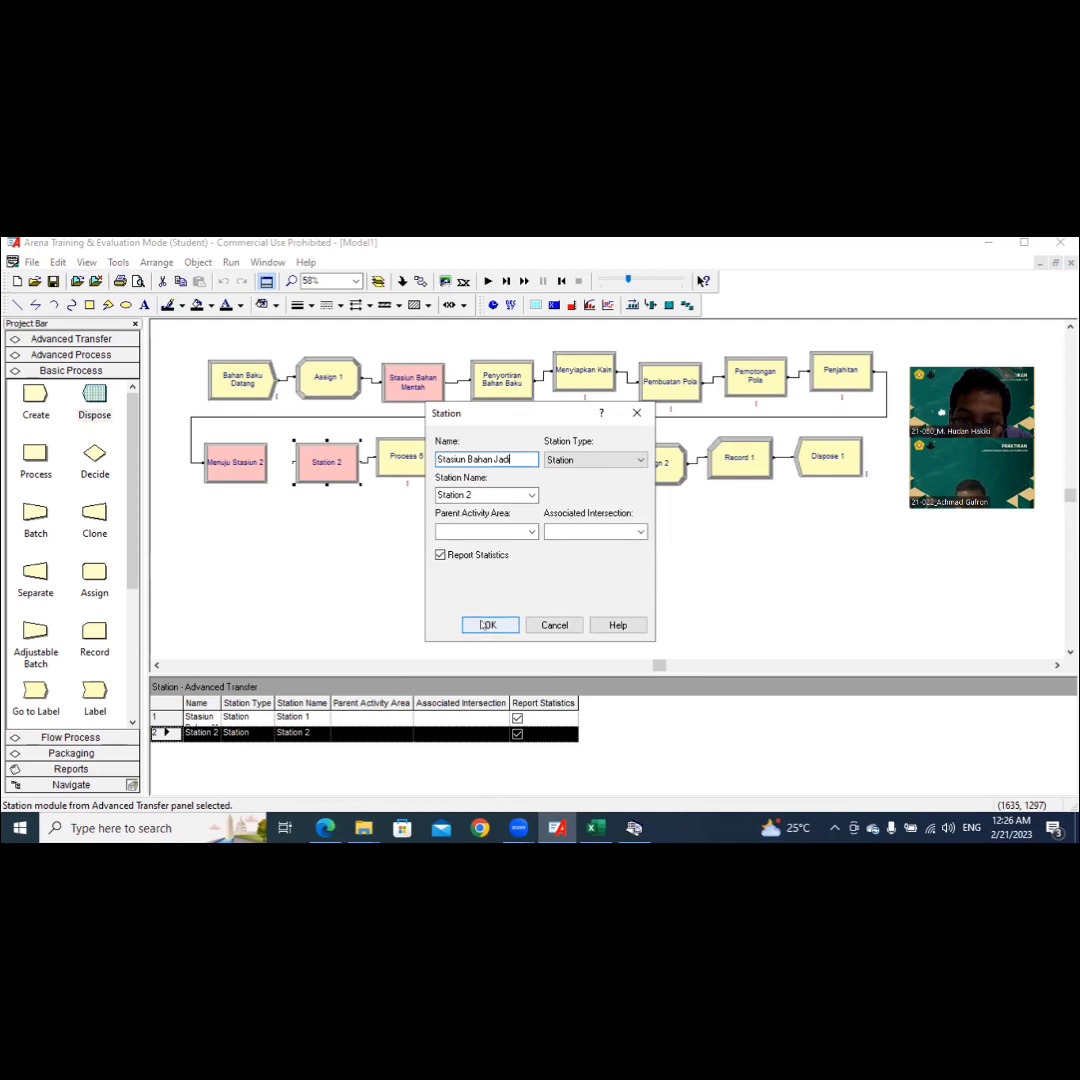
pyautogui.click(488, 625)
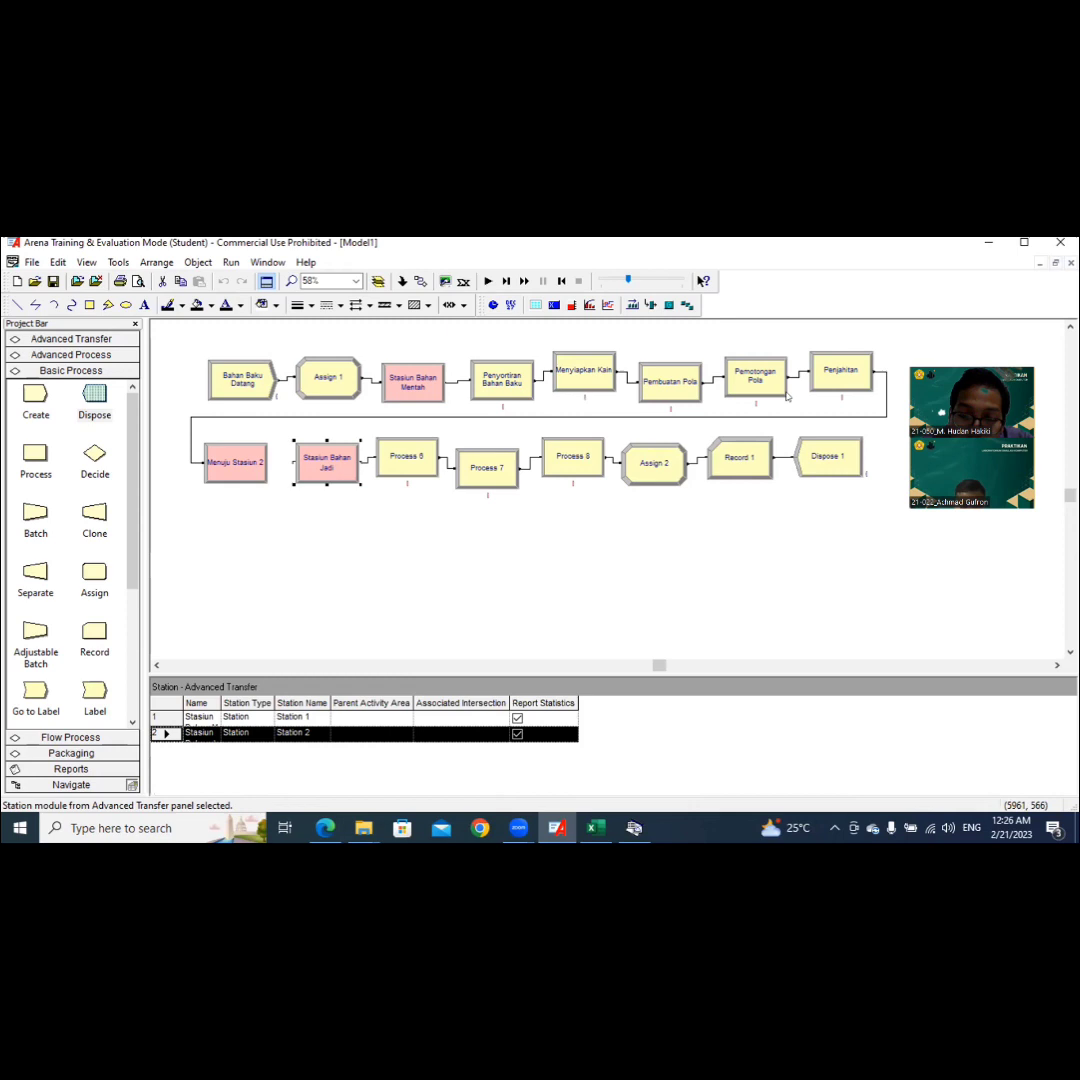
pyautogui.click(408, 456)
pyautogui.doubleClick(437, 446)
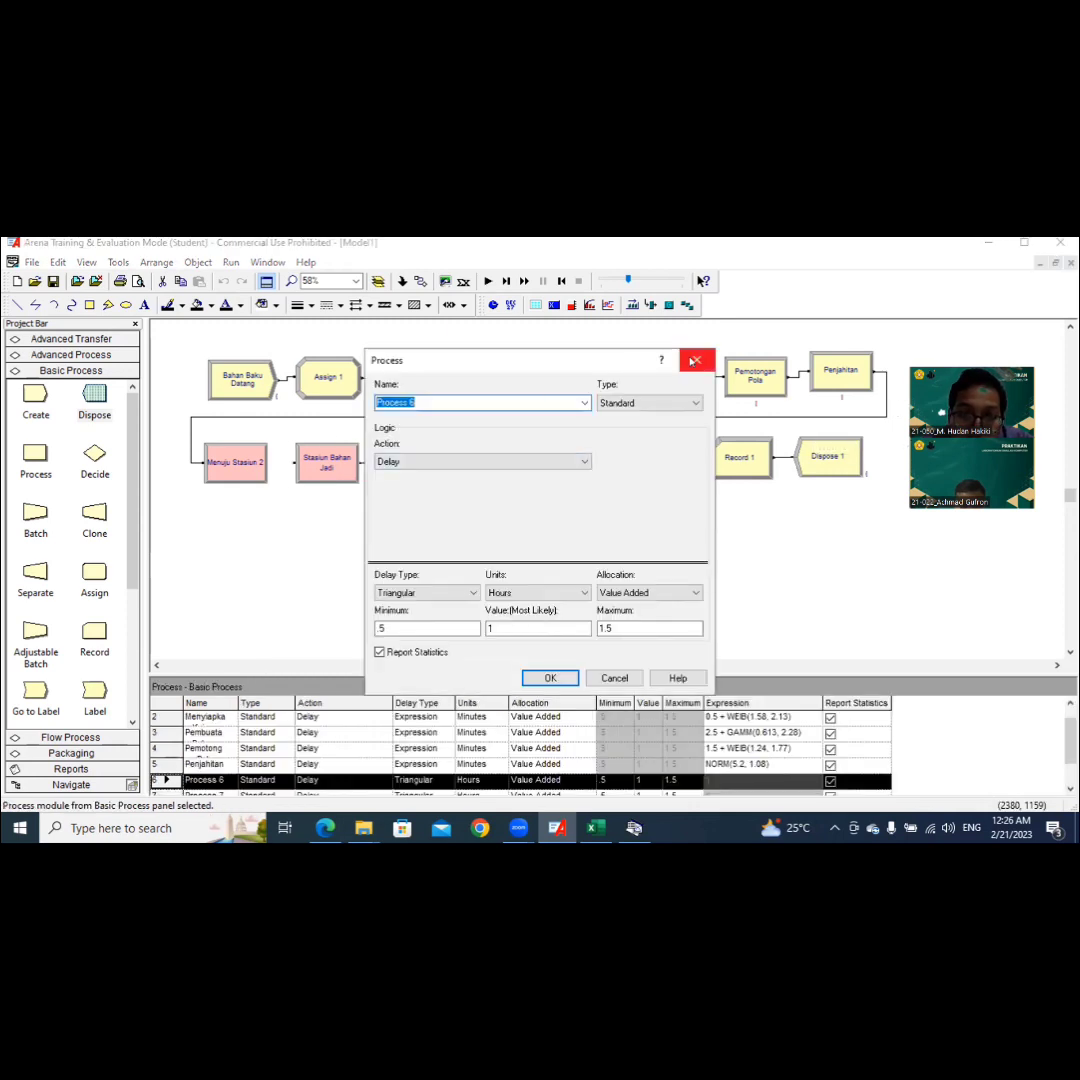
pyautogui.click(696, 359)
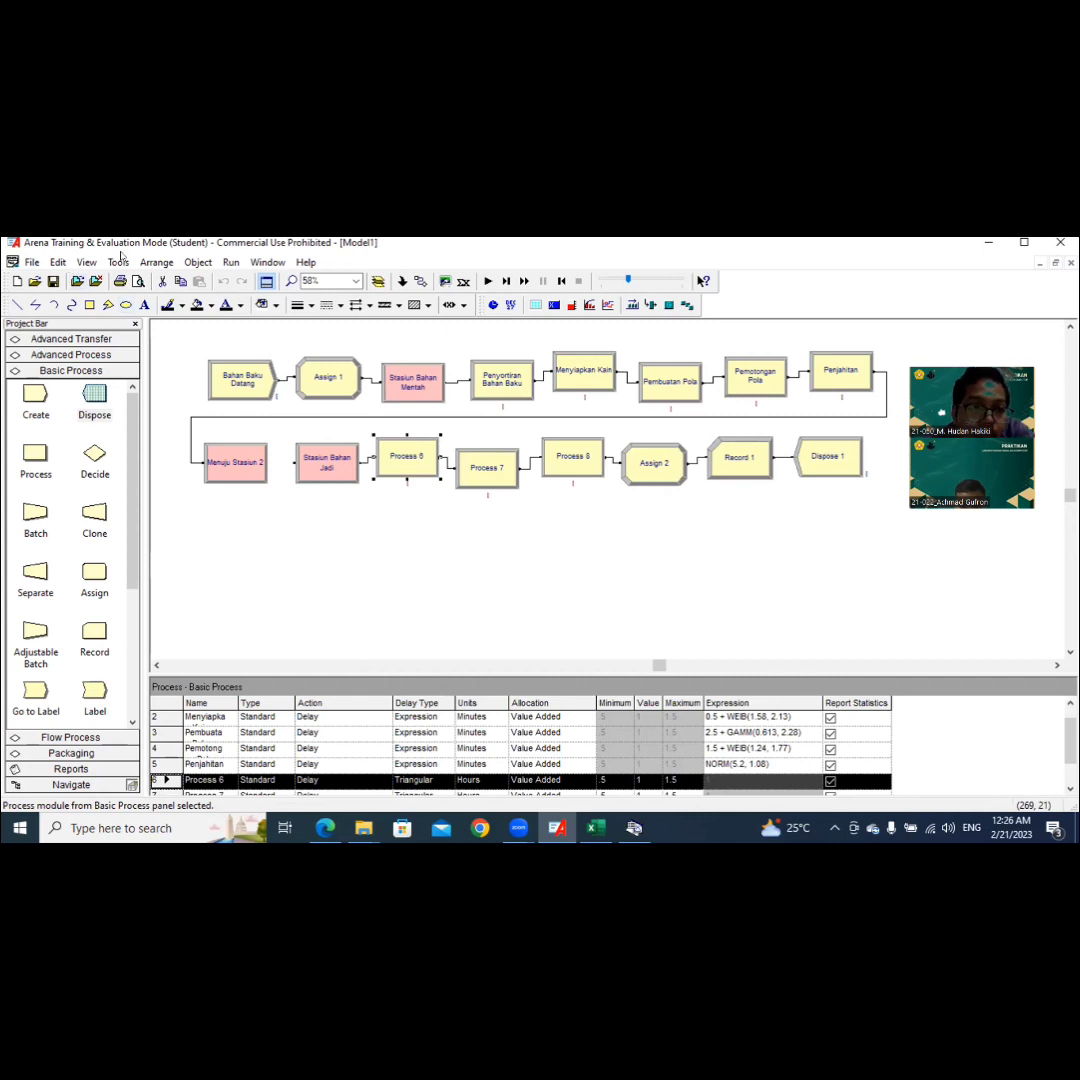
# Step: Switch to Input Analyzer, create a new input document and load the existing data file 6 from Pictures
pyautogui.click(118, 262)
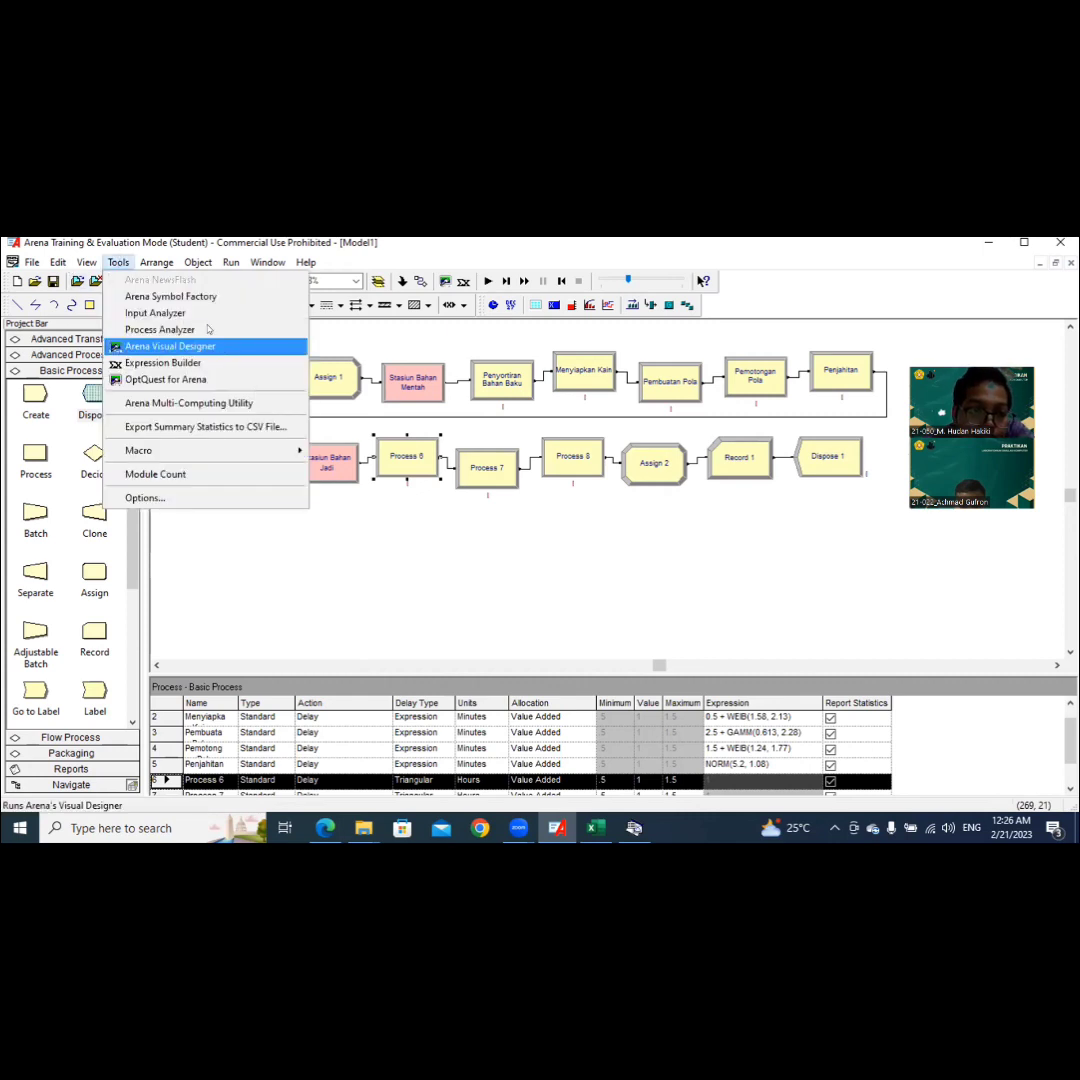
pyautogui.click(237, 313)
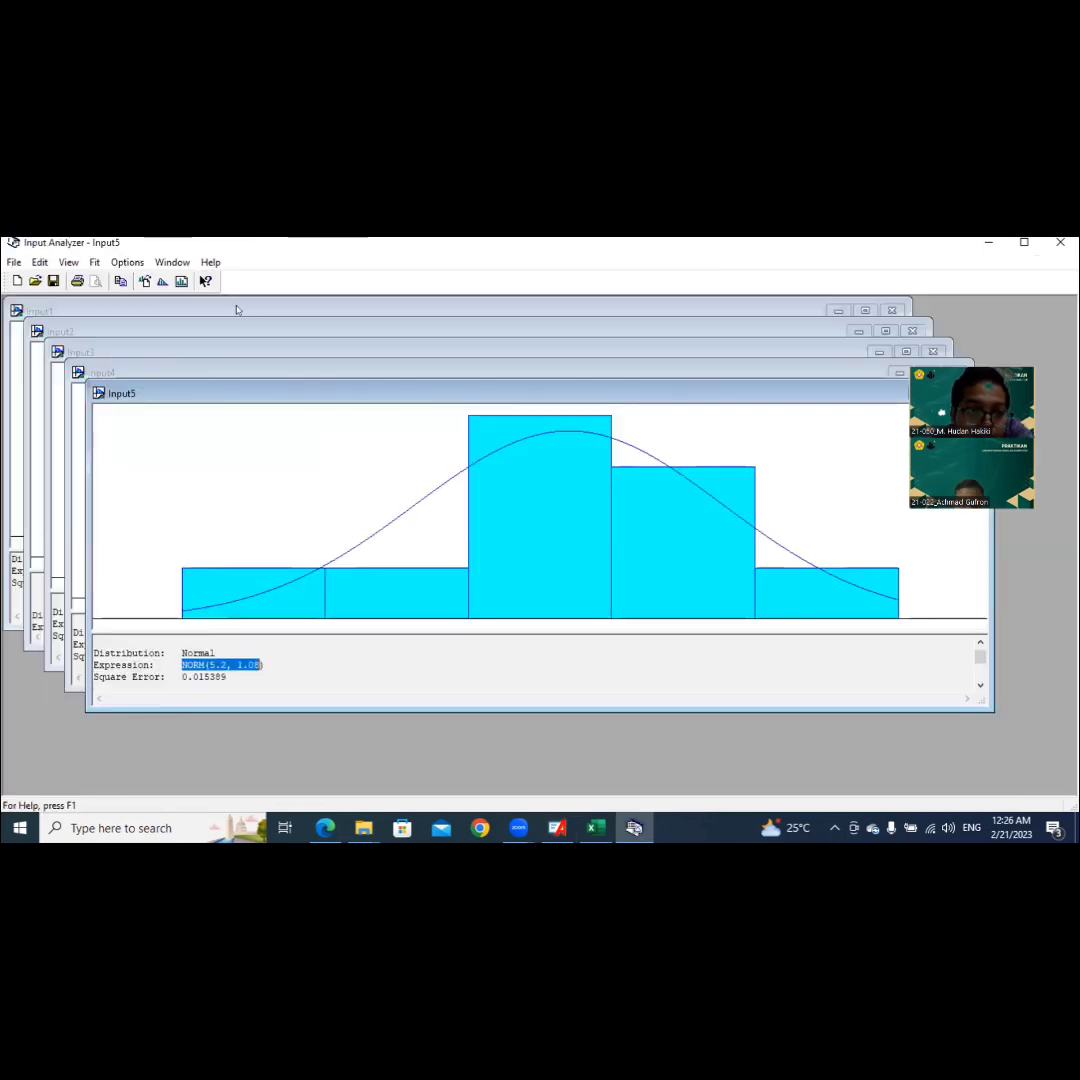
pyautogui.click(36, 265)
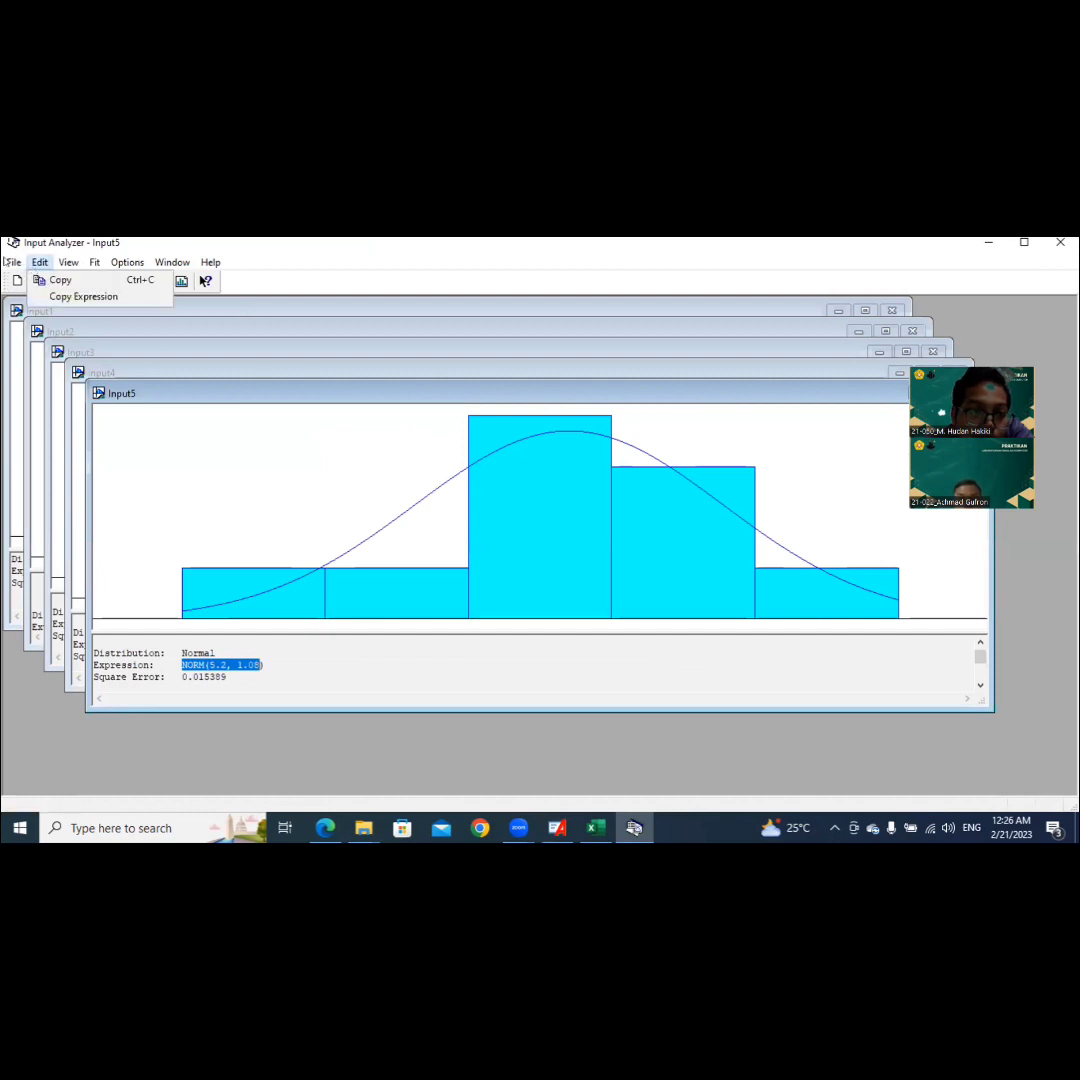
pyautogui.click(10, 263)
pyautogui.click(17, 281)
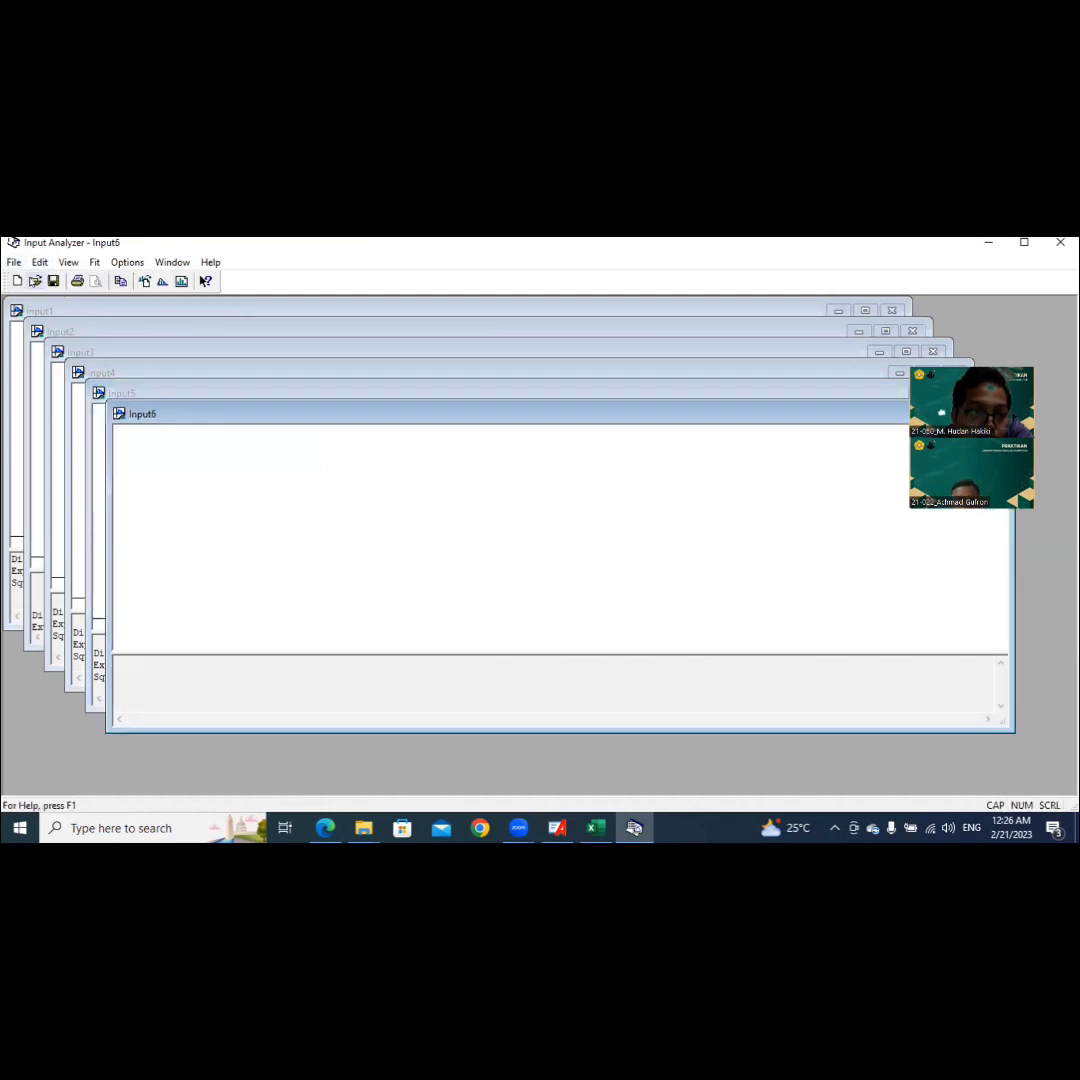
pyautogui.click(14, 263)
pyautogui.moveTo(119, 380)
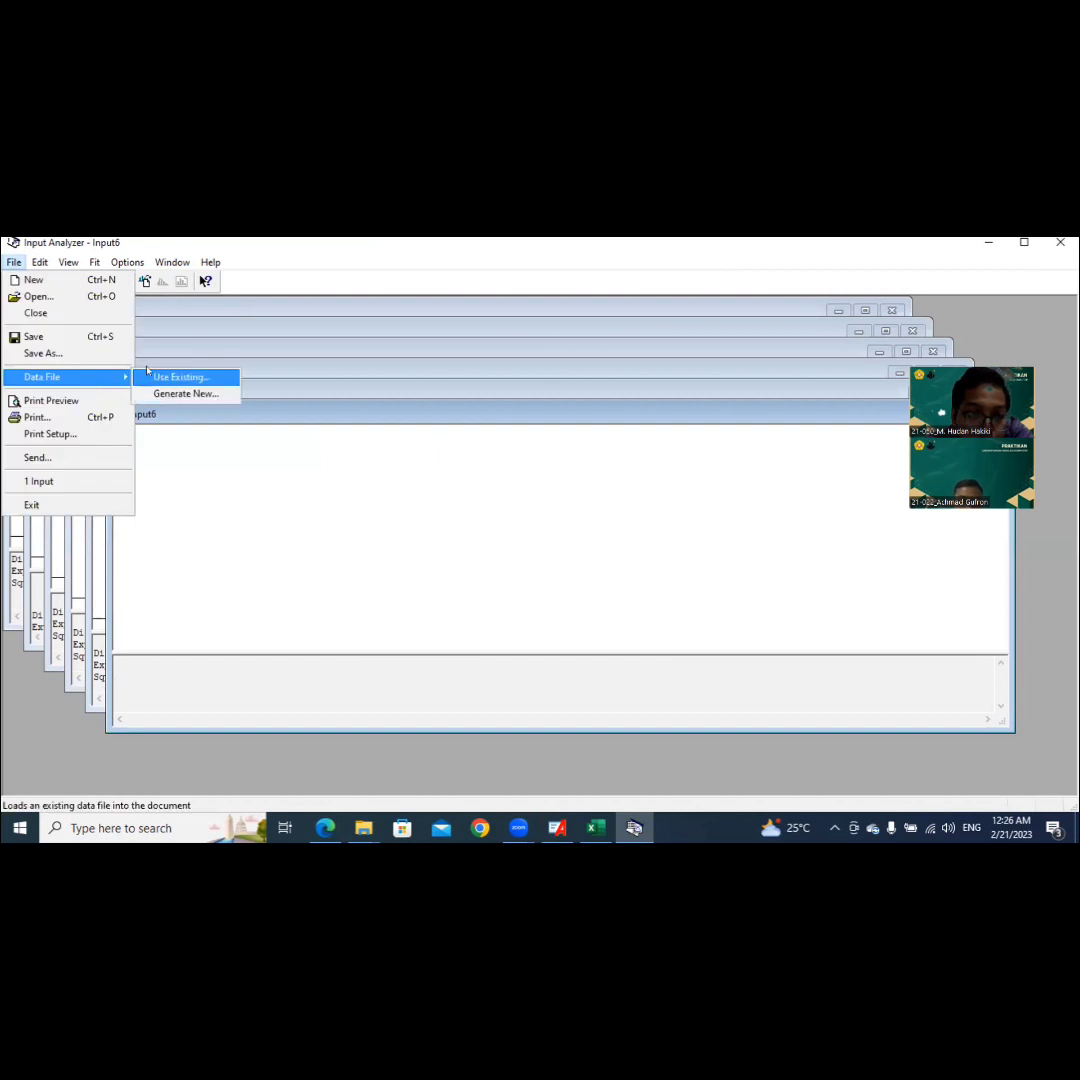
pyautogui.click(150, 376)
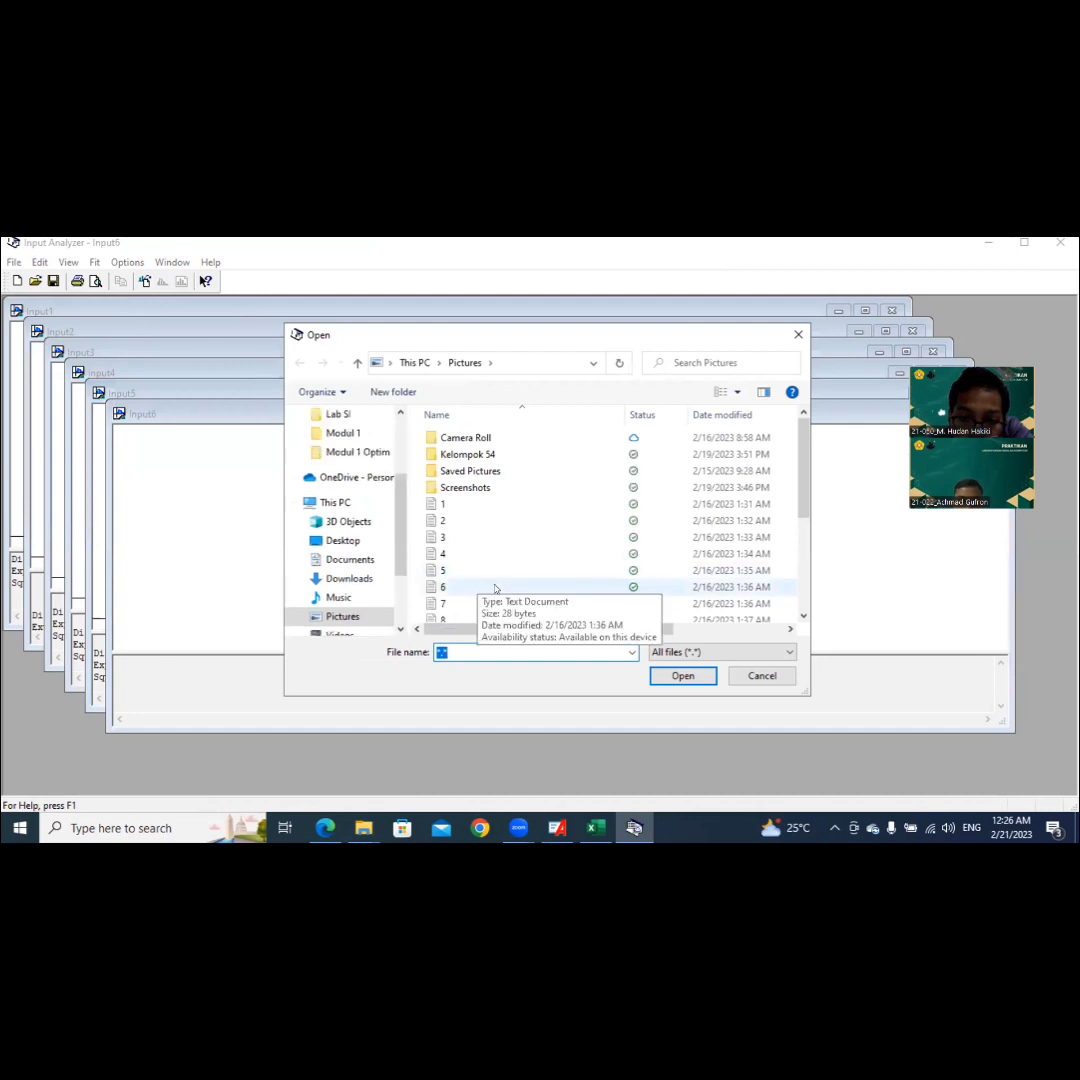
pyautogui.click(494, 588)
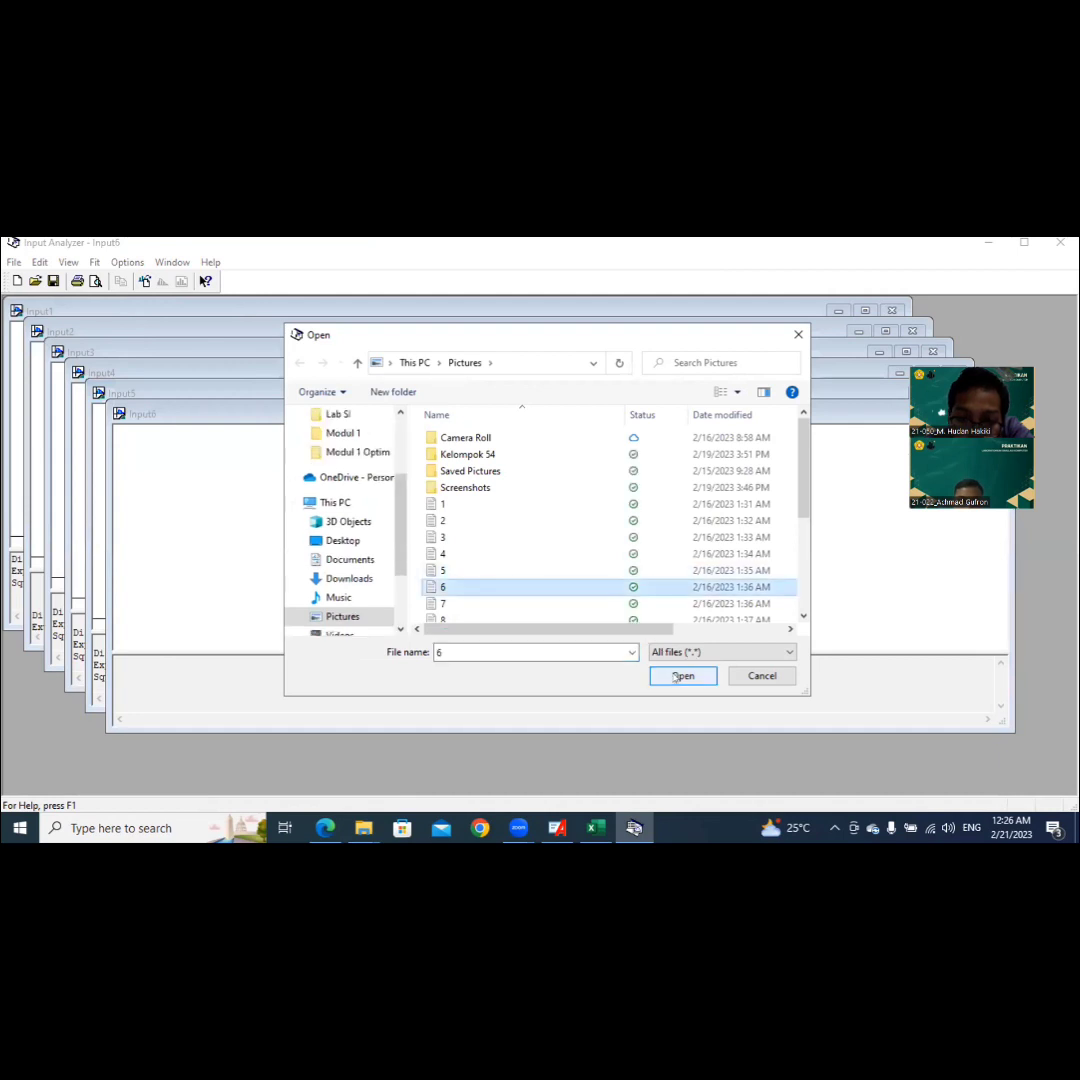
pyautogui.click(680, 677)
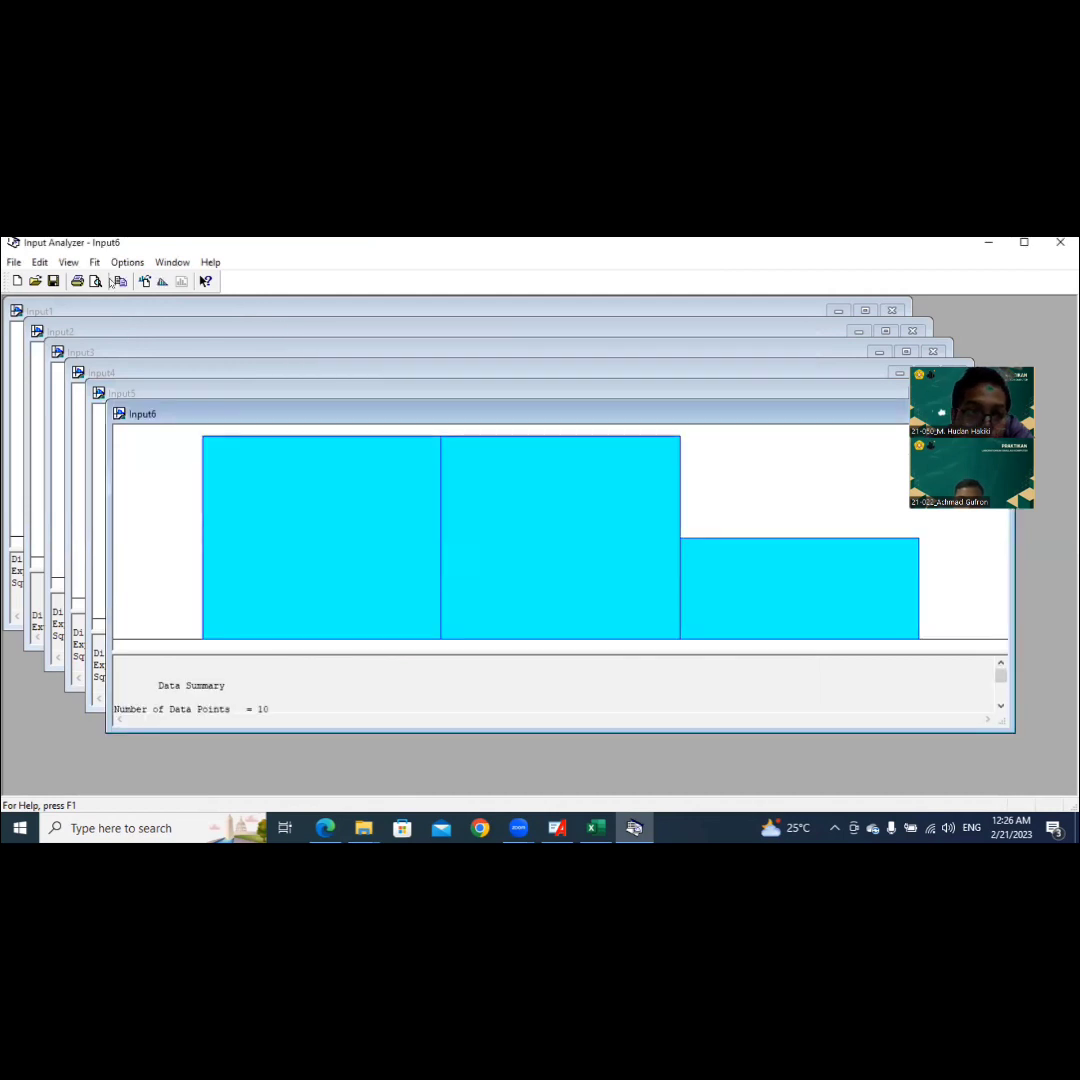
# Step: Fit all distributions to the data from file 6 and copy the best fit's expression from the distribution summary
pyautogui.click(94, 262)
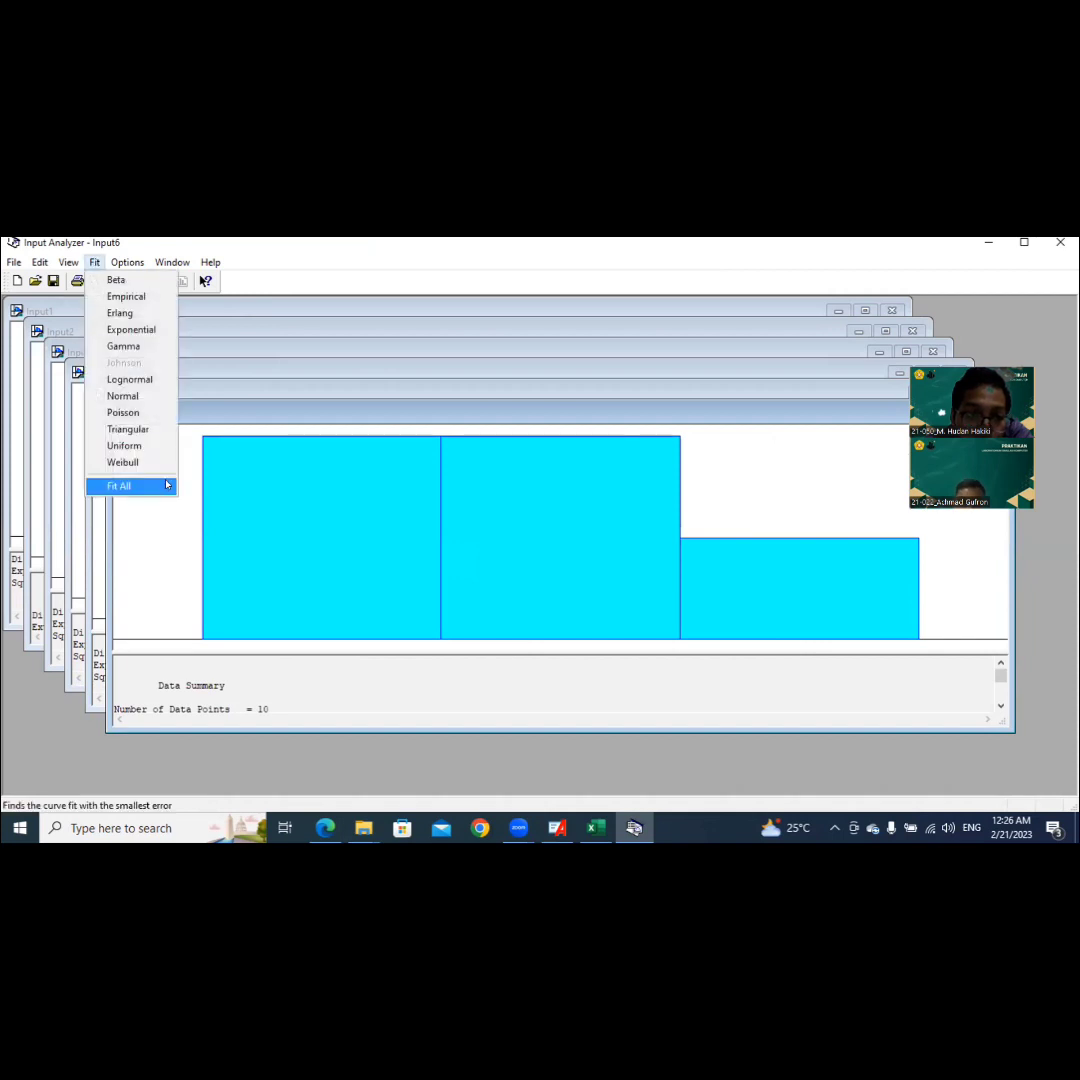
pyautogui.click(165, 485)
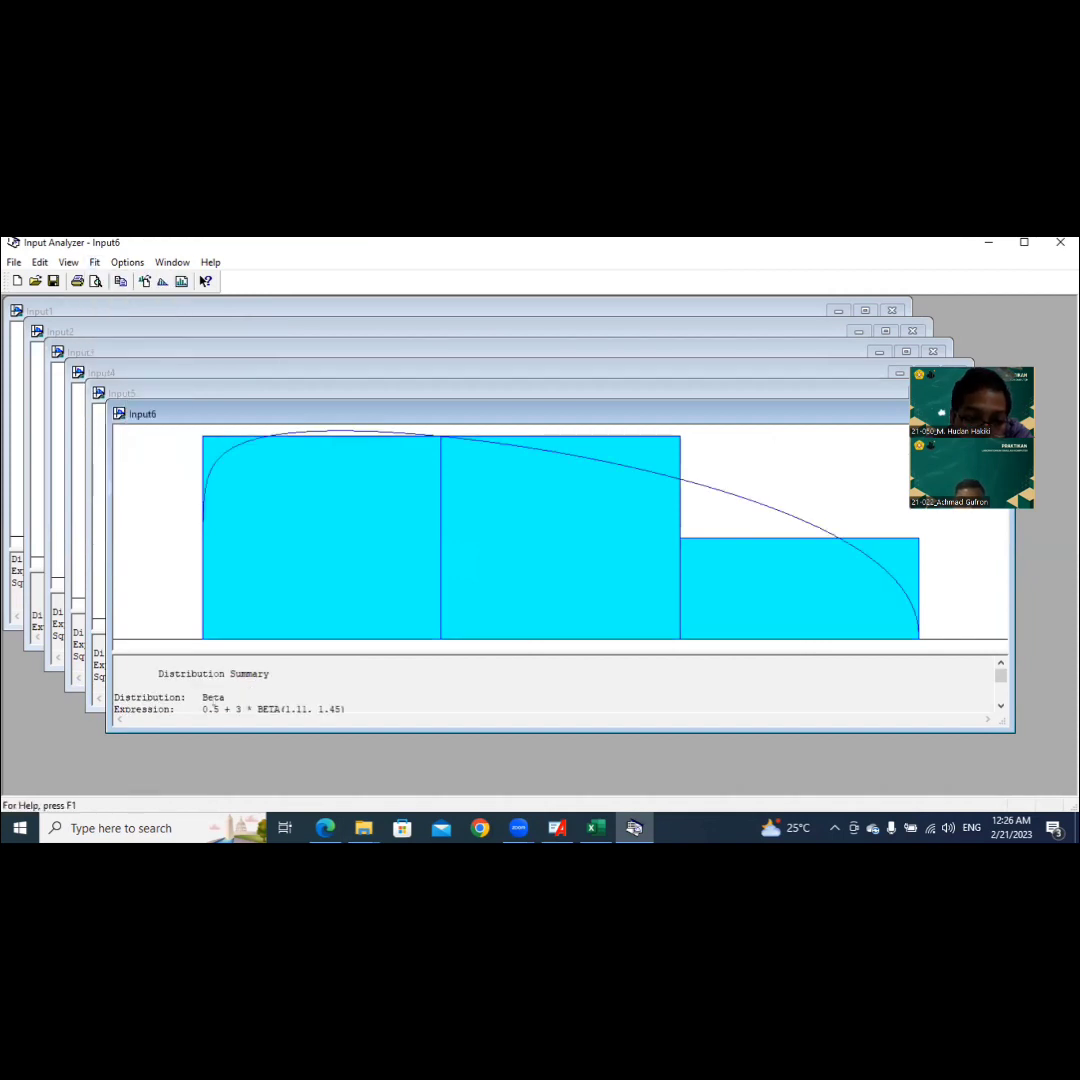
pyautogui.moveTo(203, 709); pyautogui.dragTo(345, 709)
pyautogui.hotkey('ctrl', 'c')
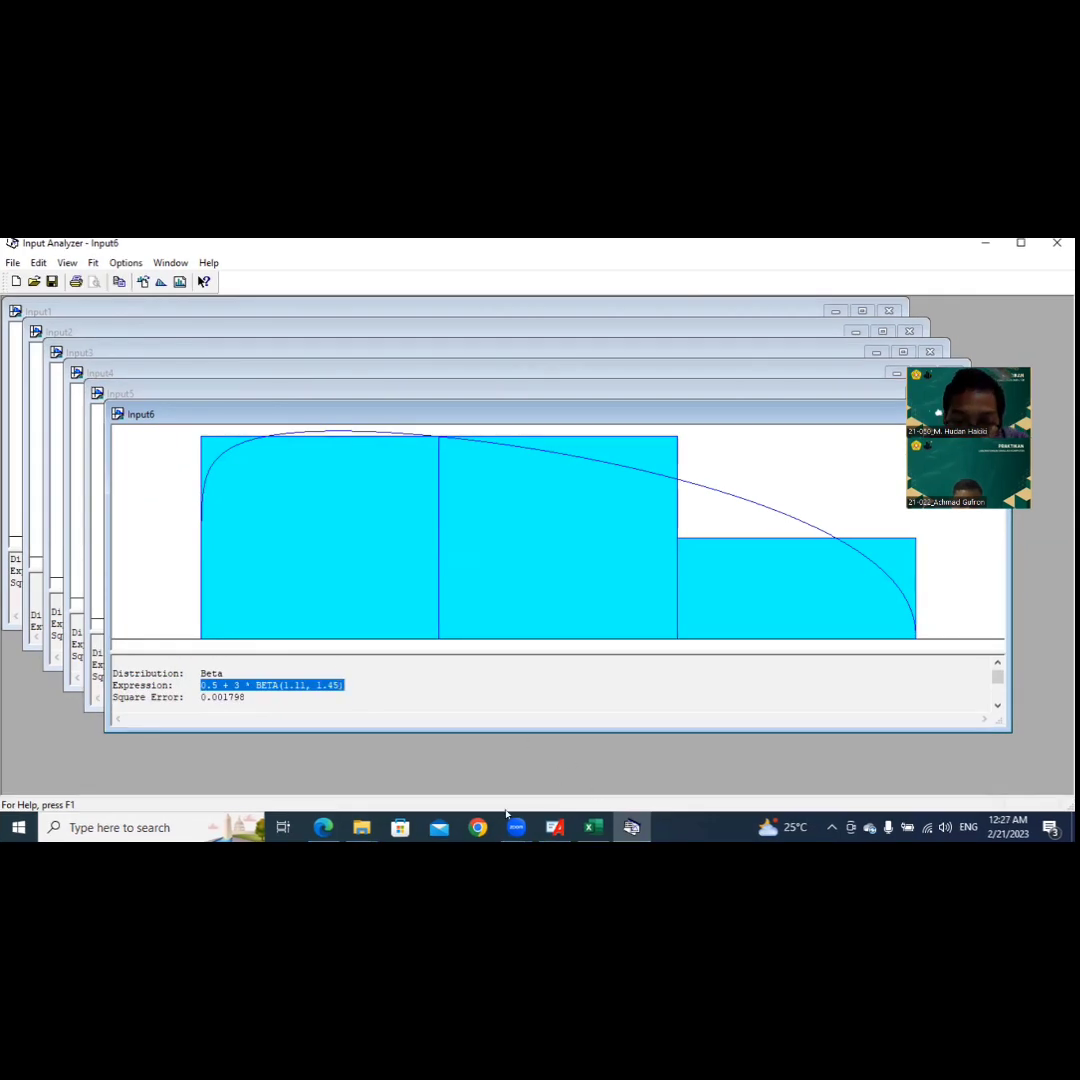
# Step: Switch back to Arena and name the Process 6 module Inspeksi Pemotongan in its settings
pyautogui.hotkey('alt', 'Tab')
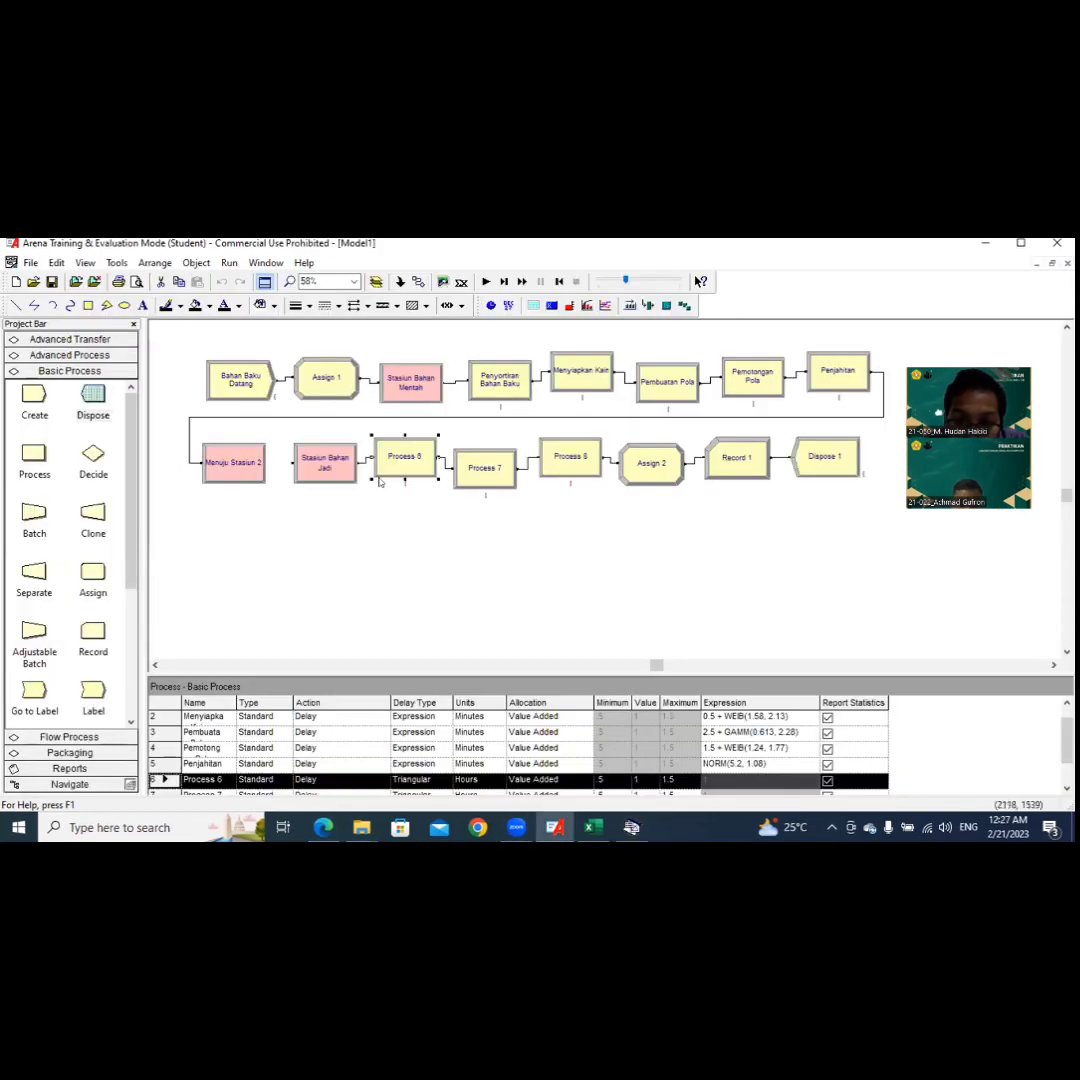
pyautogui.doubleClick(397, 460)
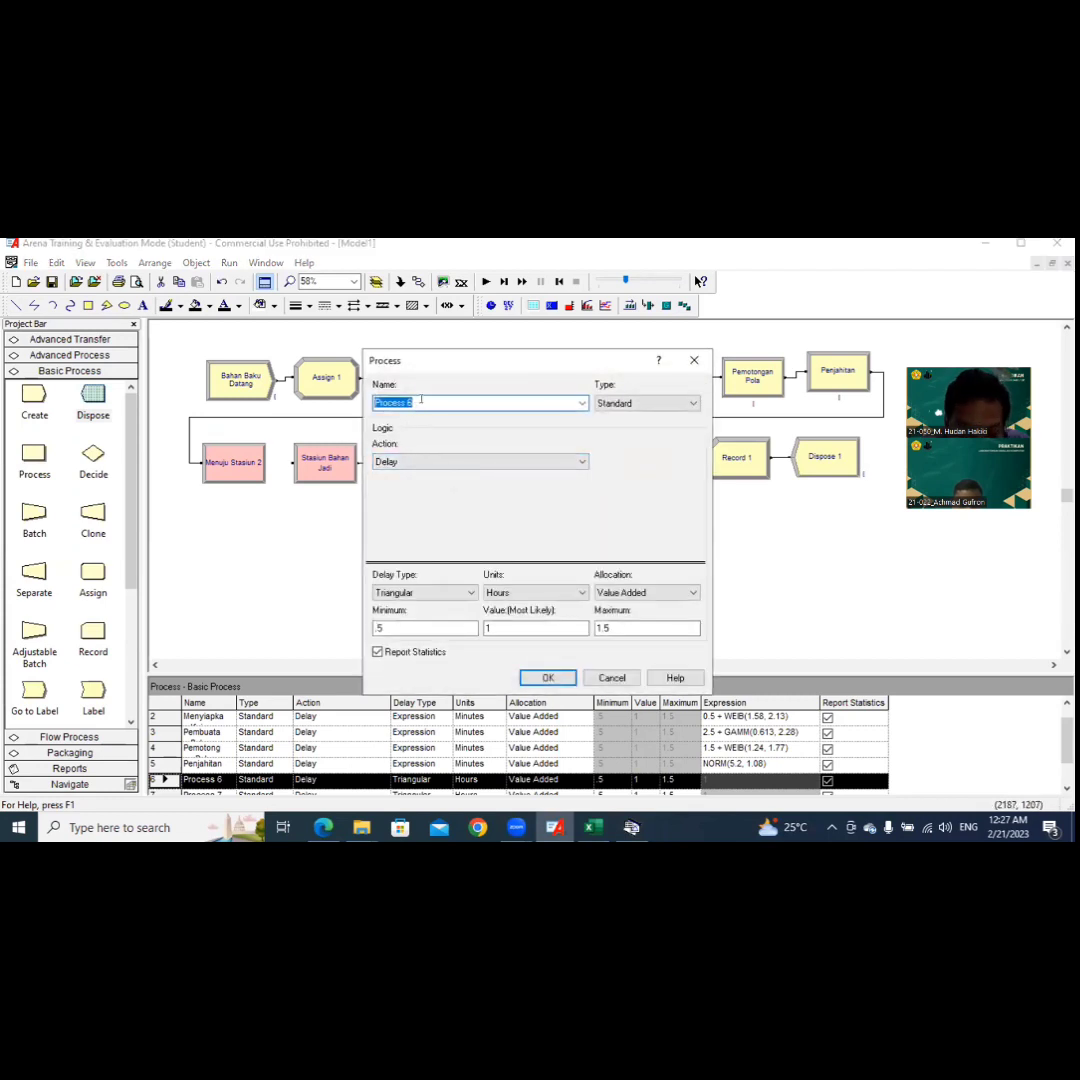
pyautogui.write('Inspe')
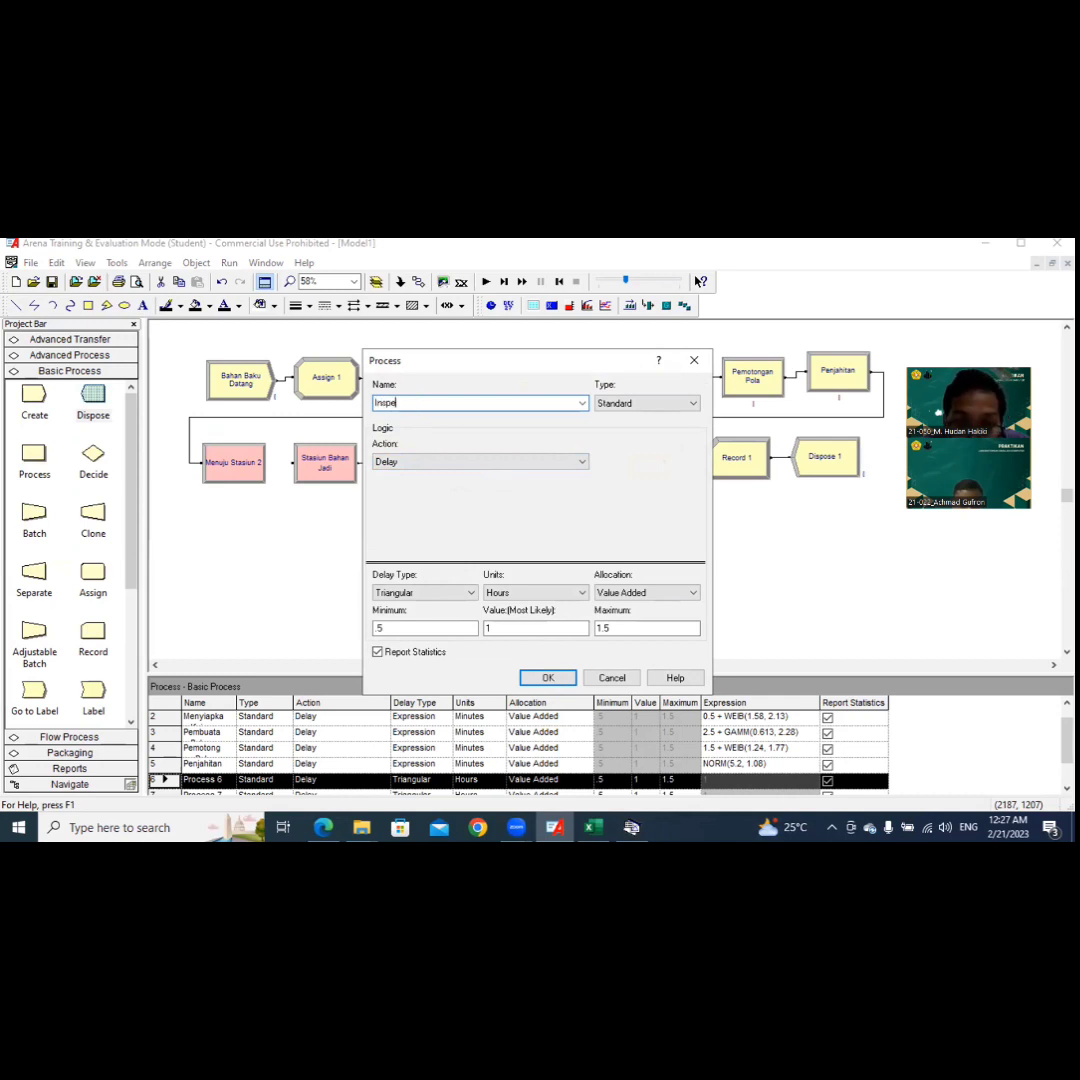
pyautogui.write('ksi Pemotongan')
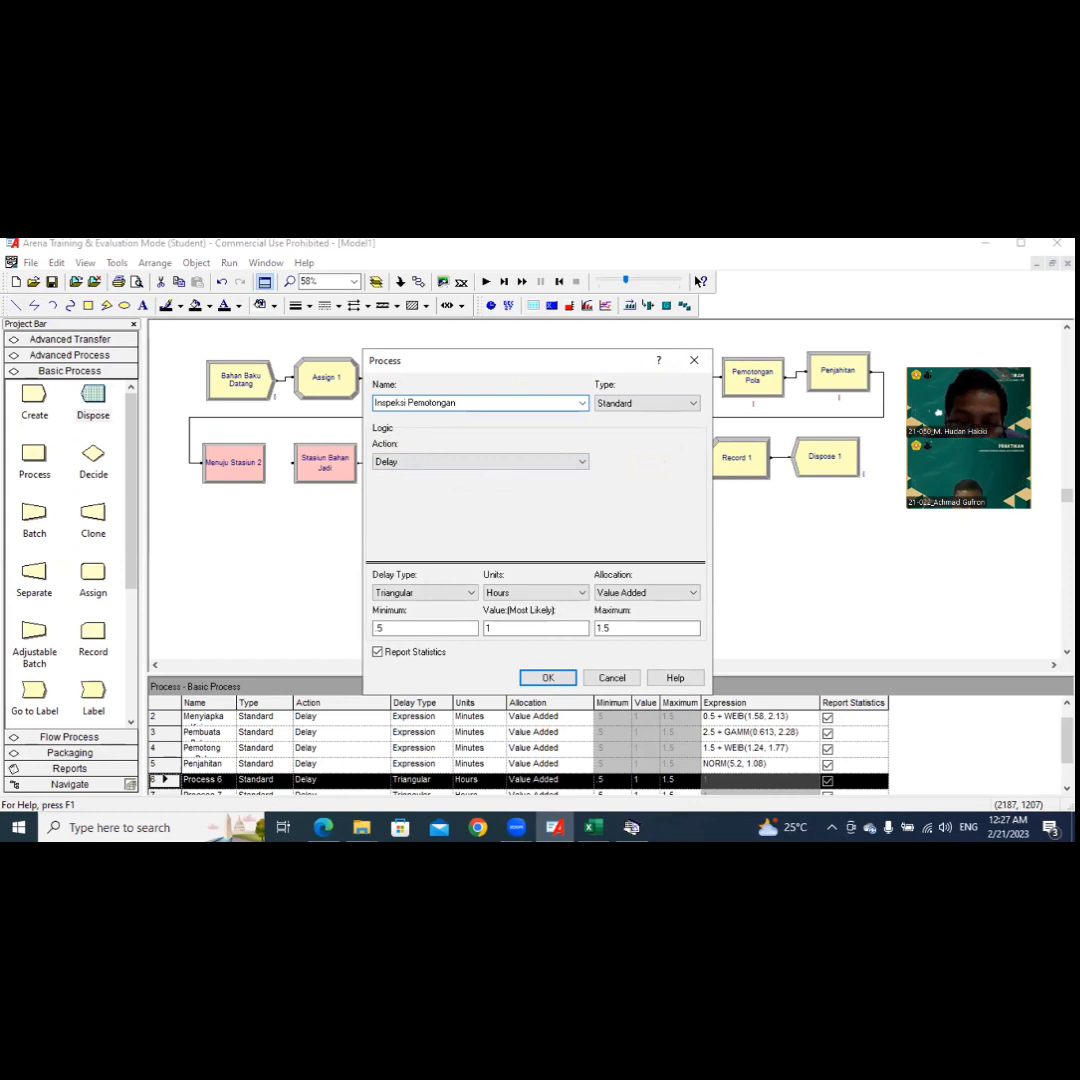
# Step: Give Inspeksi Pemotongan an Expression delay of 0.5 + 3 * BETA(1.11, 1.45) in Minutes and accept the settings
pyautogui.click(458, 594)
pyautogui.click(420, 647)
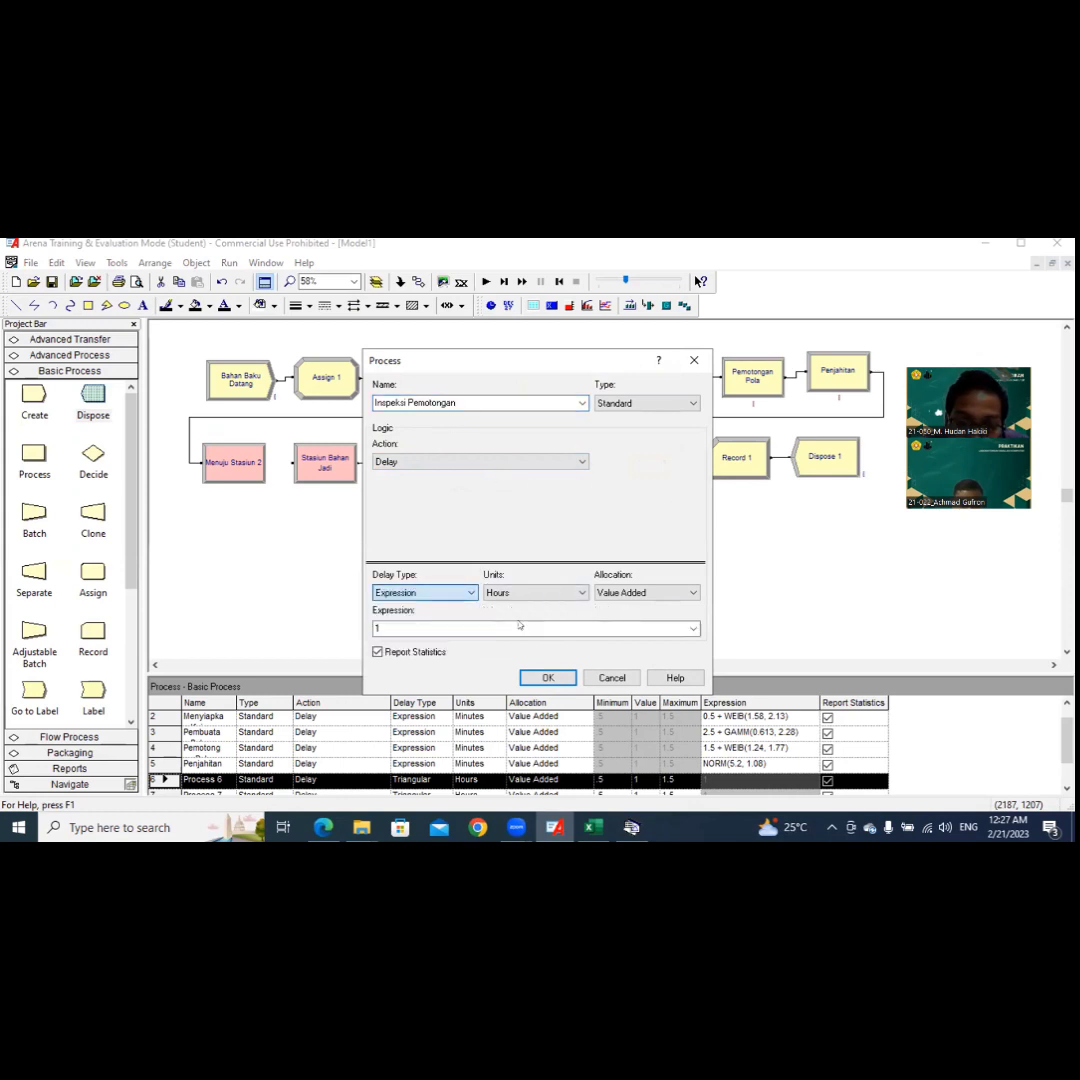
pyautogui.click(488, 626)
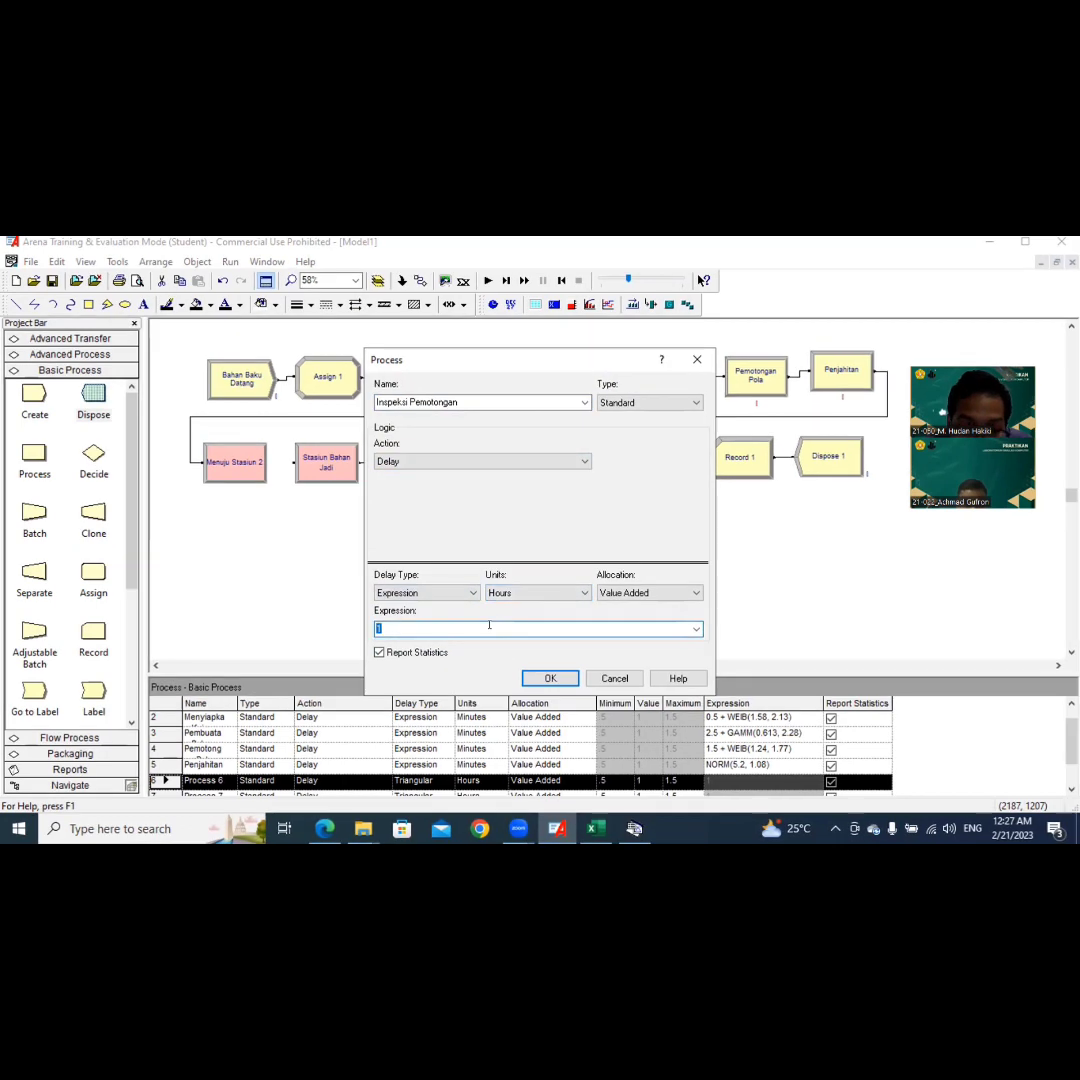
pyautogui.hotkey('ctrl', 'v')
pyautogui.click(565, 592)
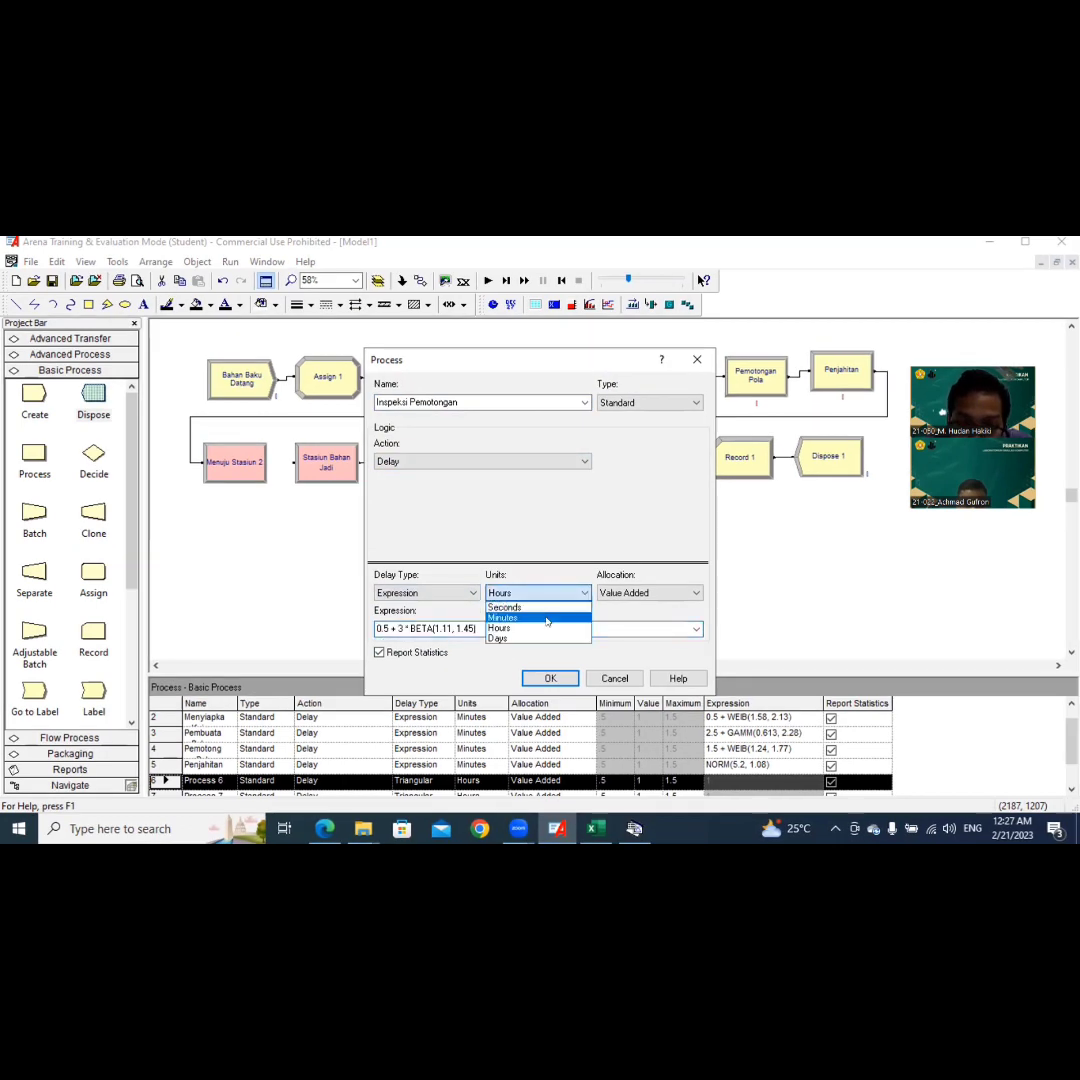
pyautogui.click(547, 618)
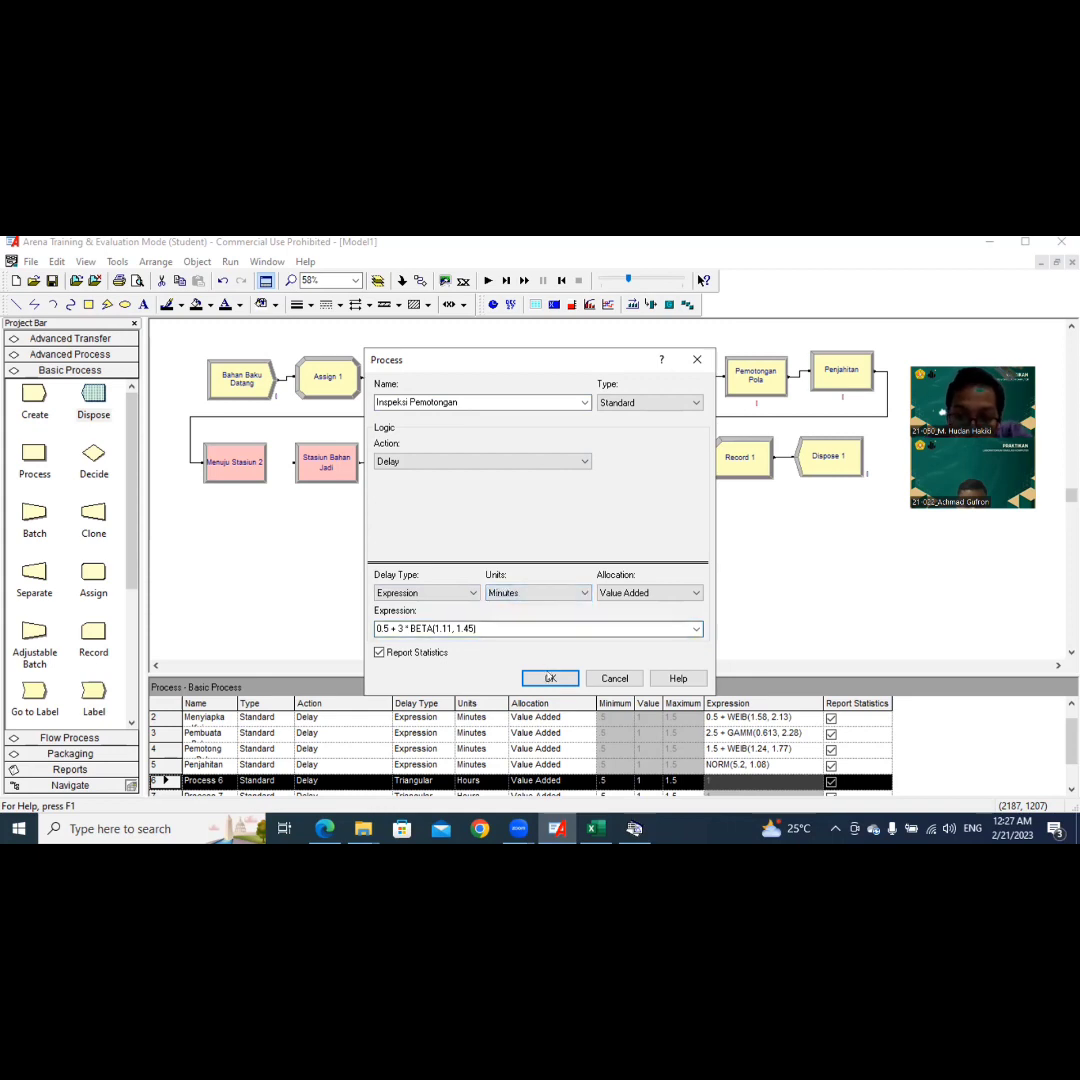
pyautogui.click(549, 678)
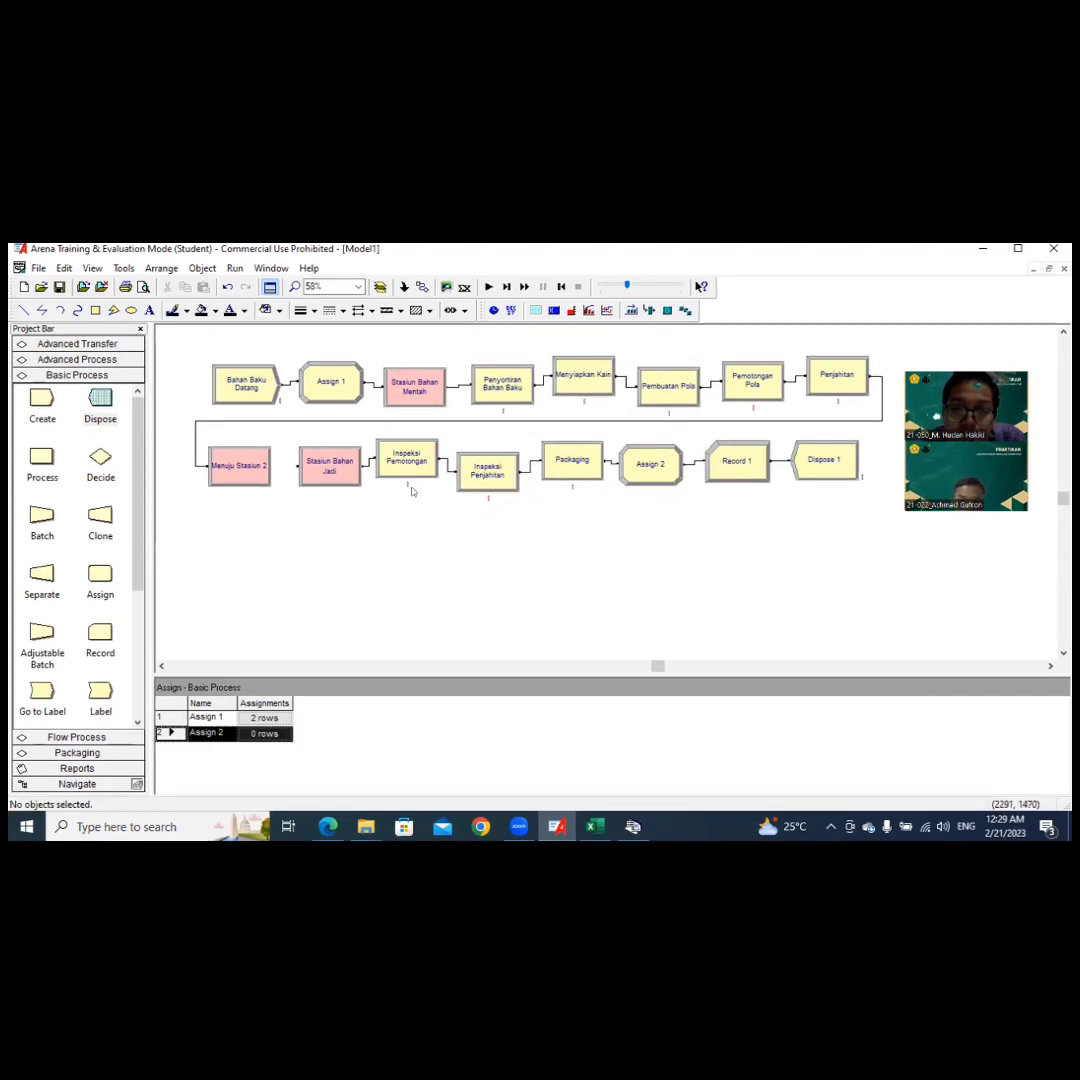
# Step: Add an Entity Picture assignment with Picture.Report to the Assign 2 module and accept the settings
pyautogui.click(638, 477)
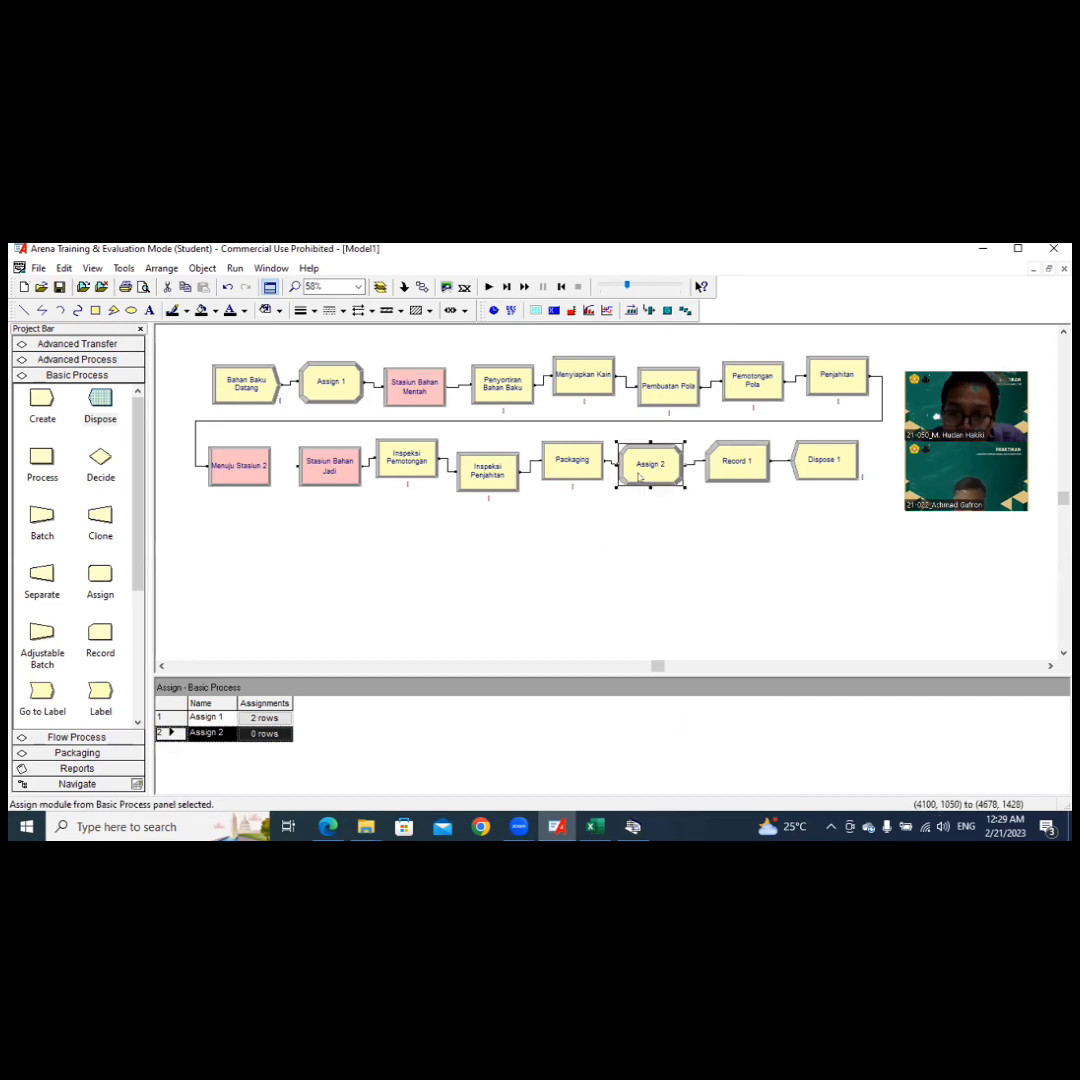
pyautogui.doubleClick(638, 477)
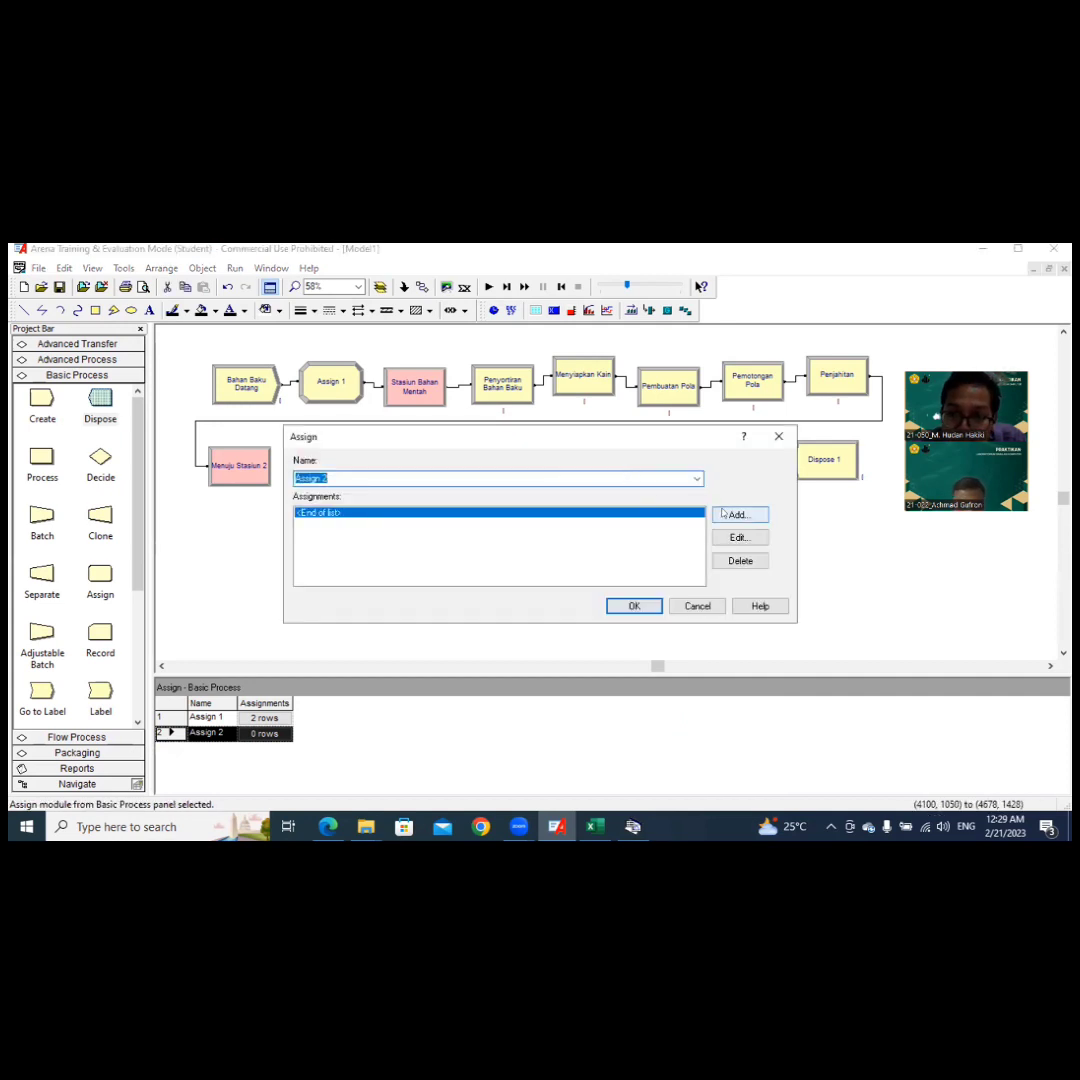
pyautogui.click(723, 513)
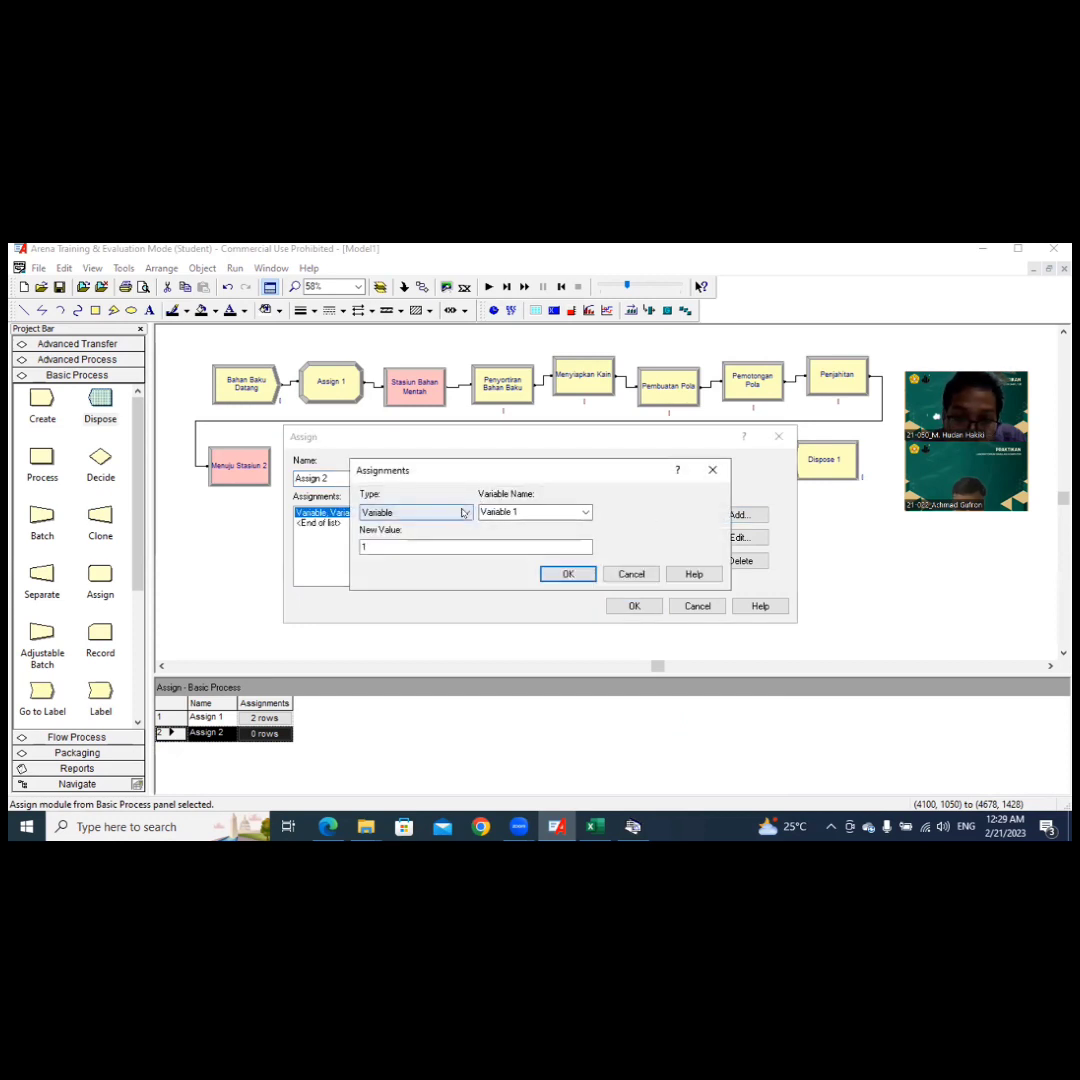
pyautogui.click(464, 513)
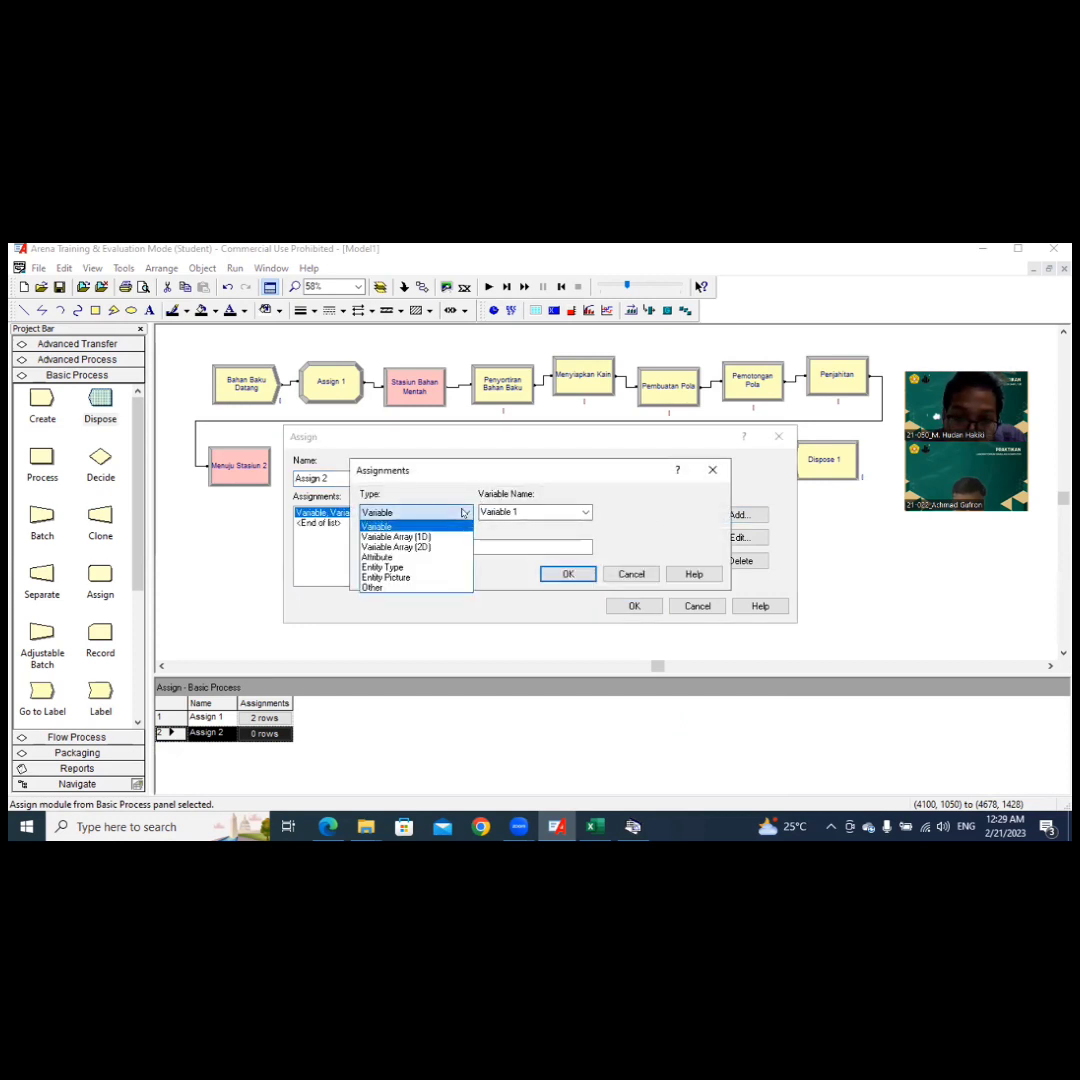
pyautogui.click(446, 579)
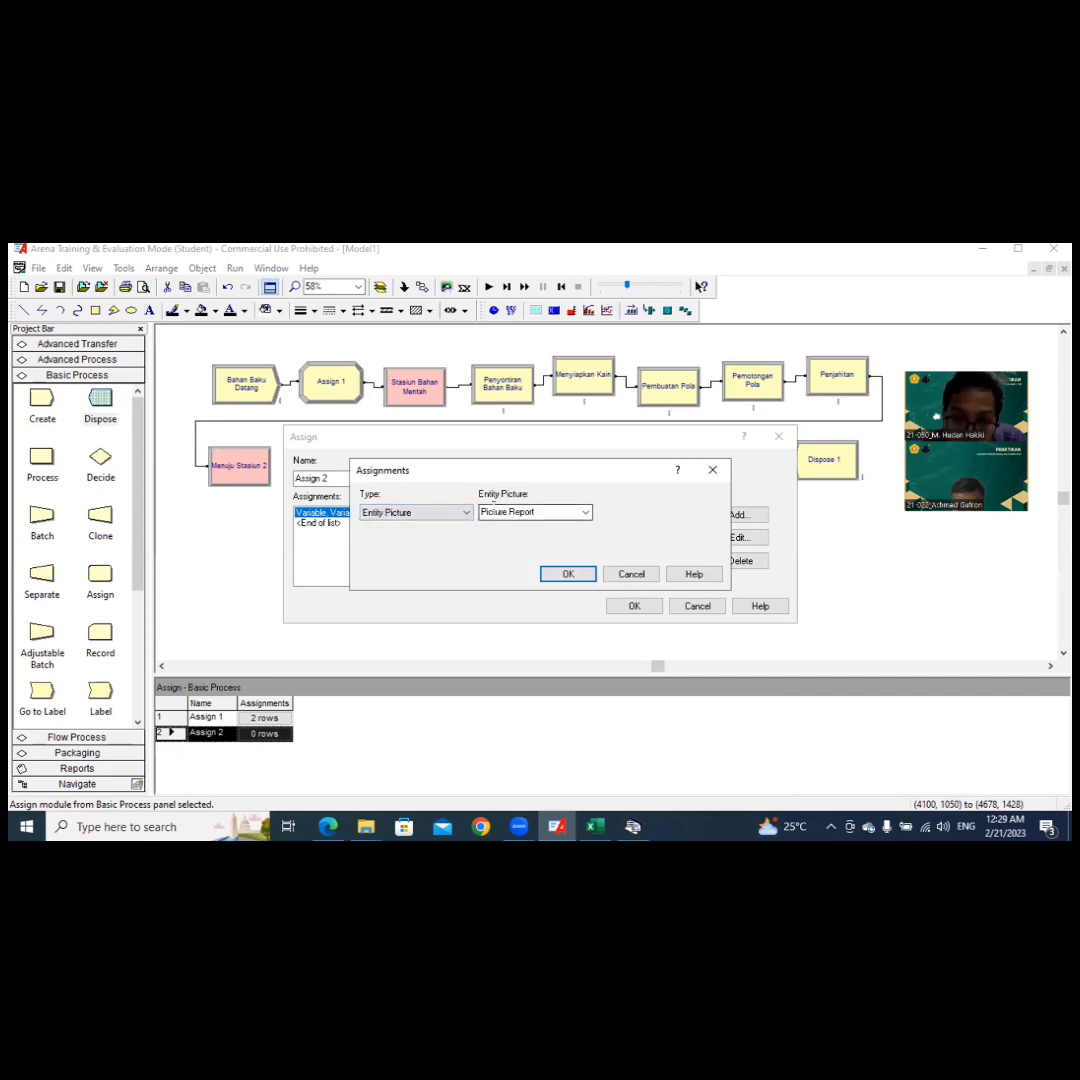
pyautogui.click(567, 574)
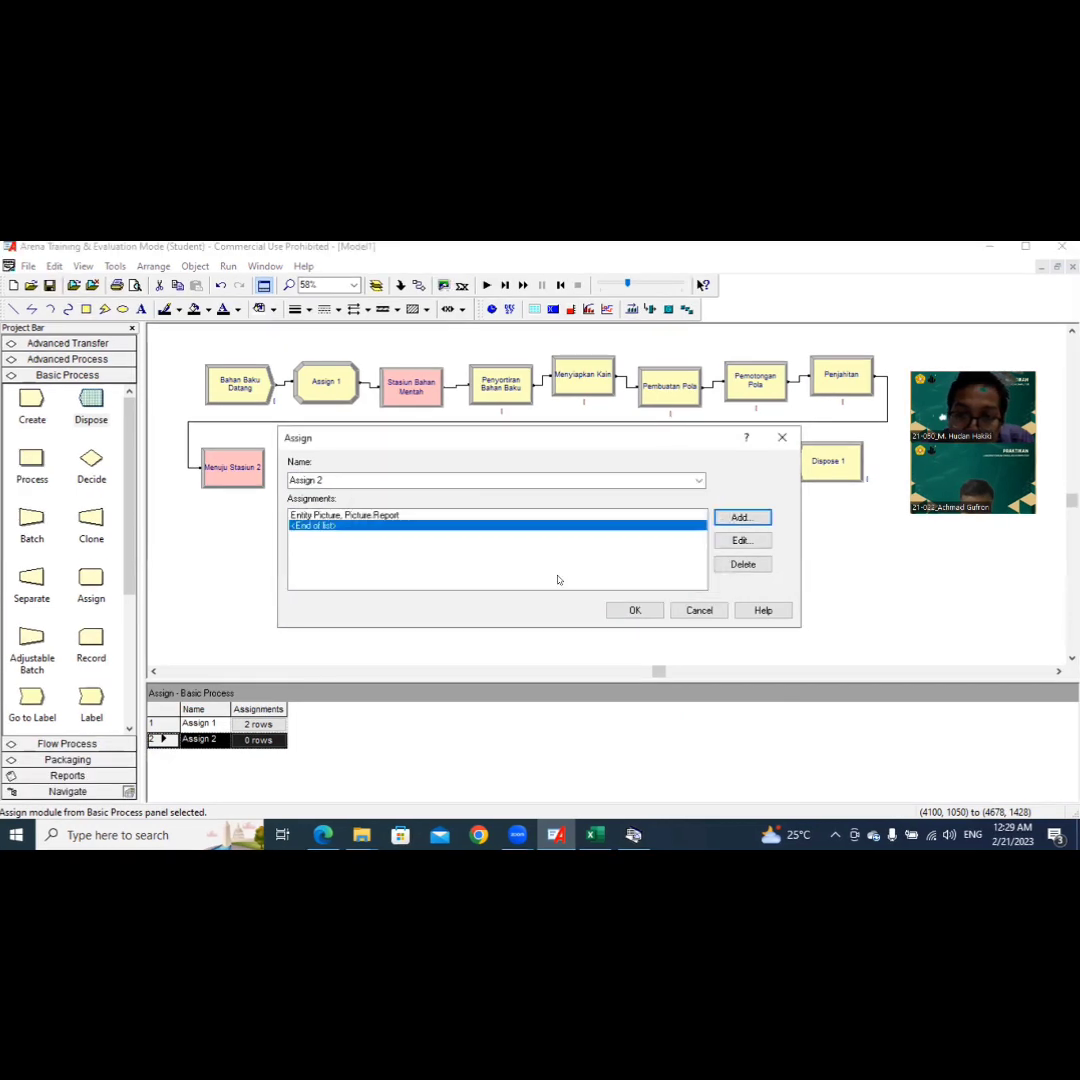
pyautogui.click(645, 612)
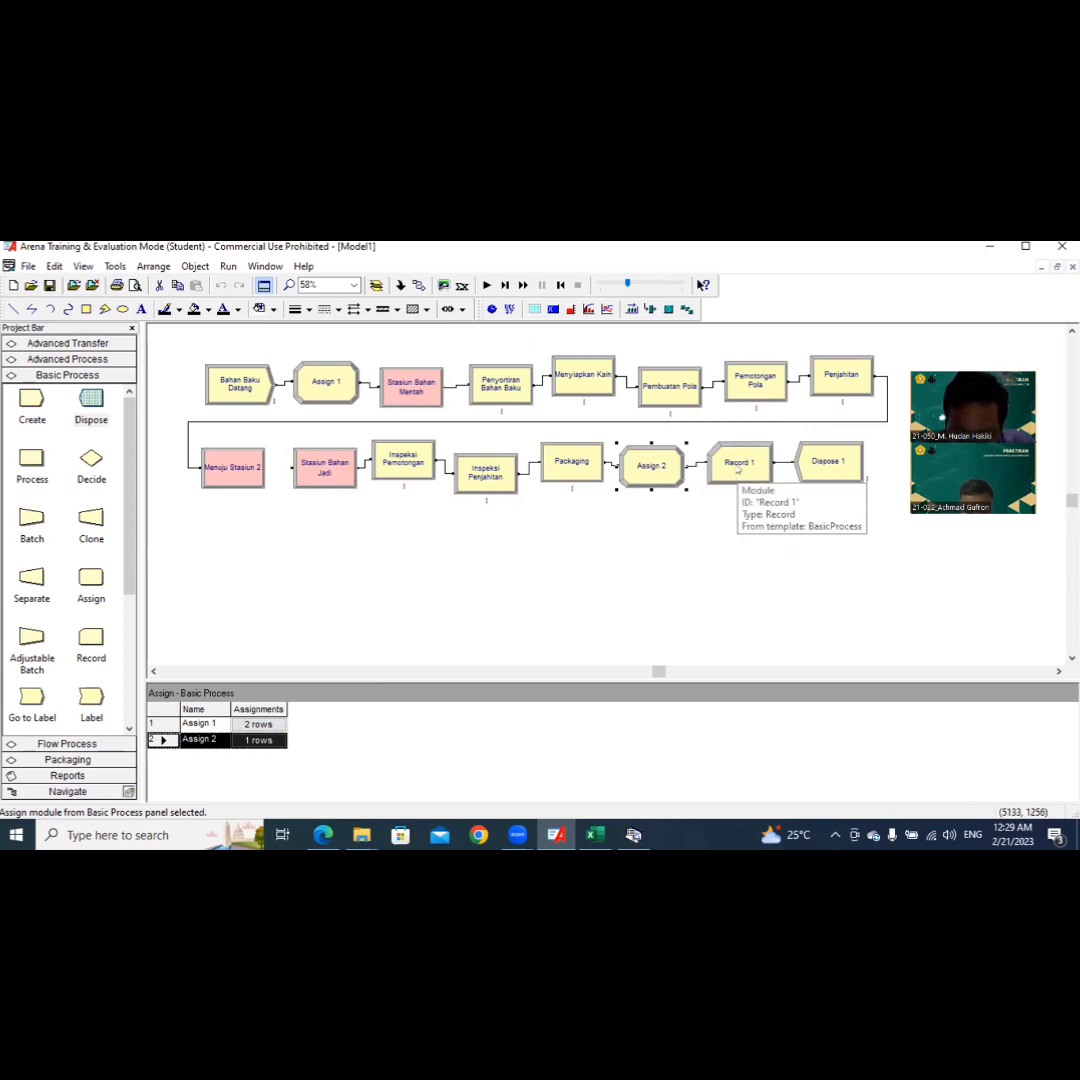
# Step: Add a Count statistic with value 1 and counter name Waktu Total 1 to the Record 1 module
pyautogui.doubleClick(737, 471)
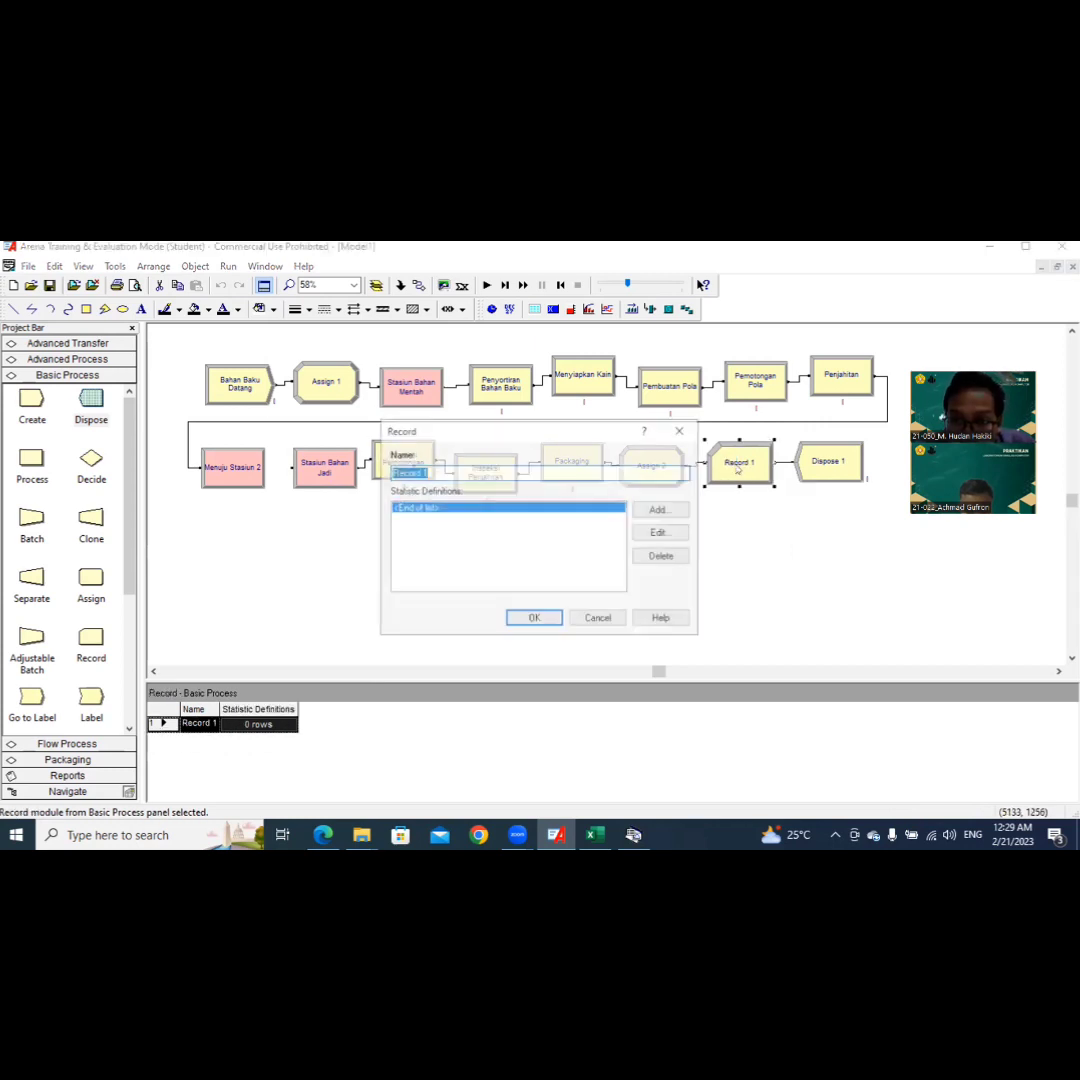
pyautogui.click(662, 510)
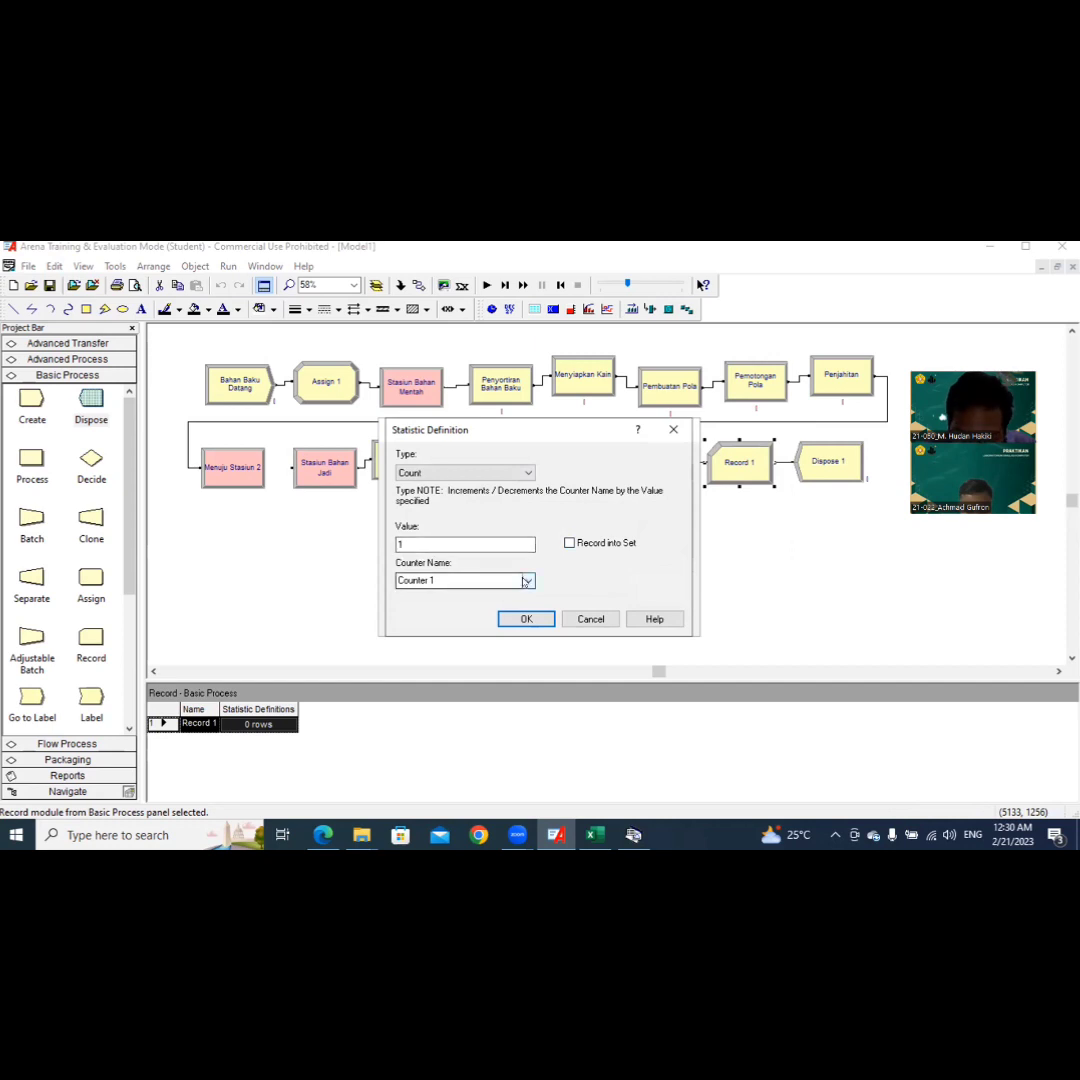
pyautogui.click(524, 581)
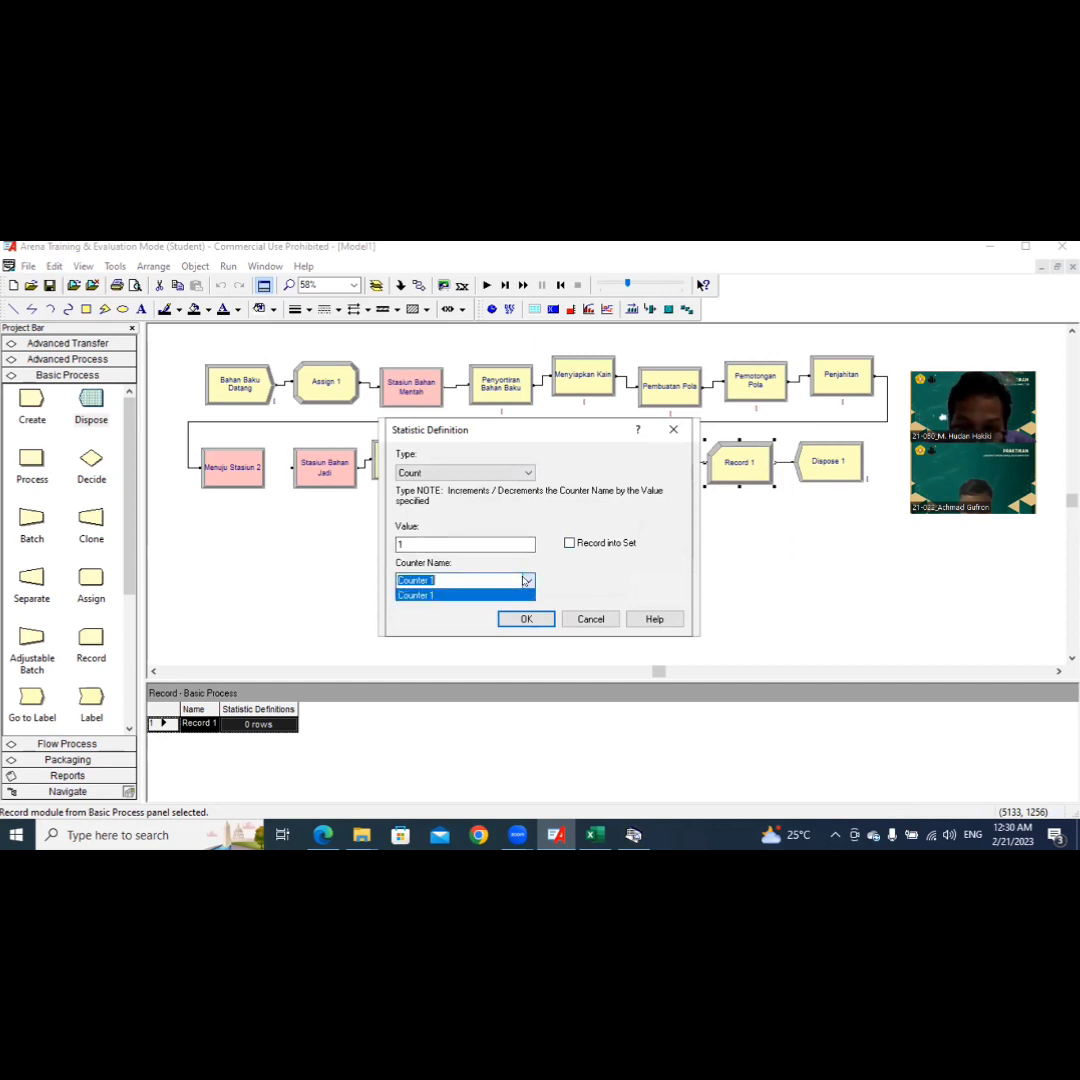
pyautogui.click(511, 591)
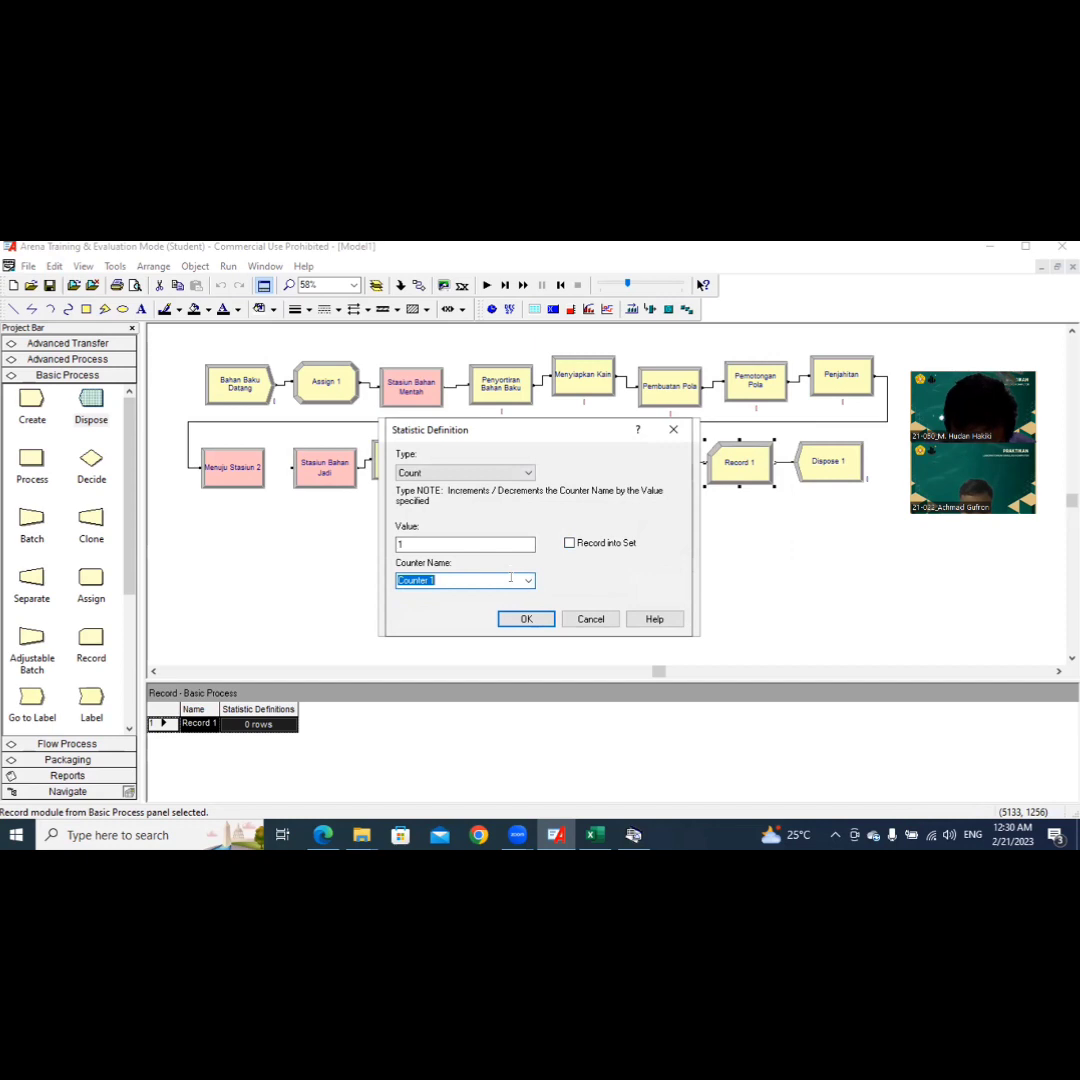
pyautogui.write('Wakt')
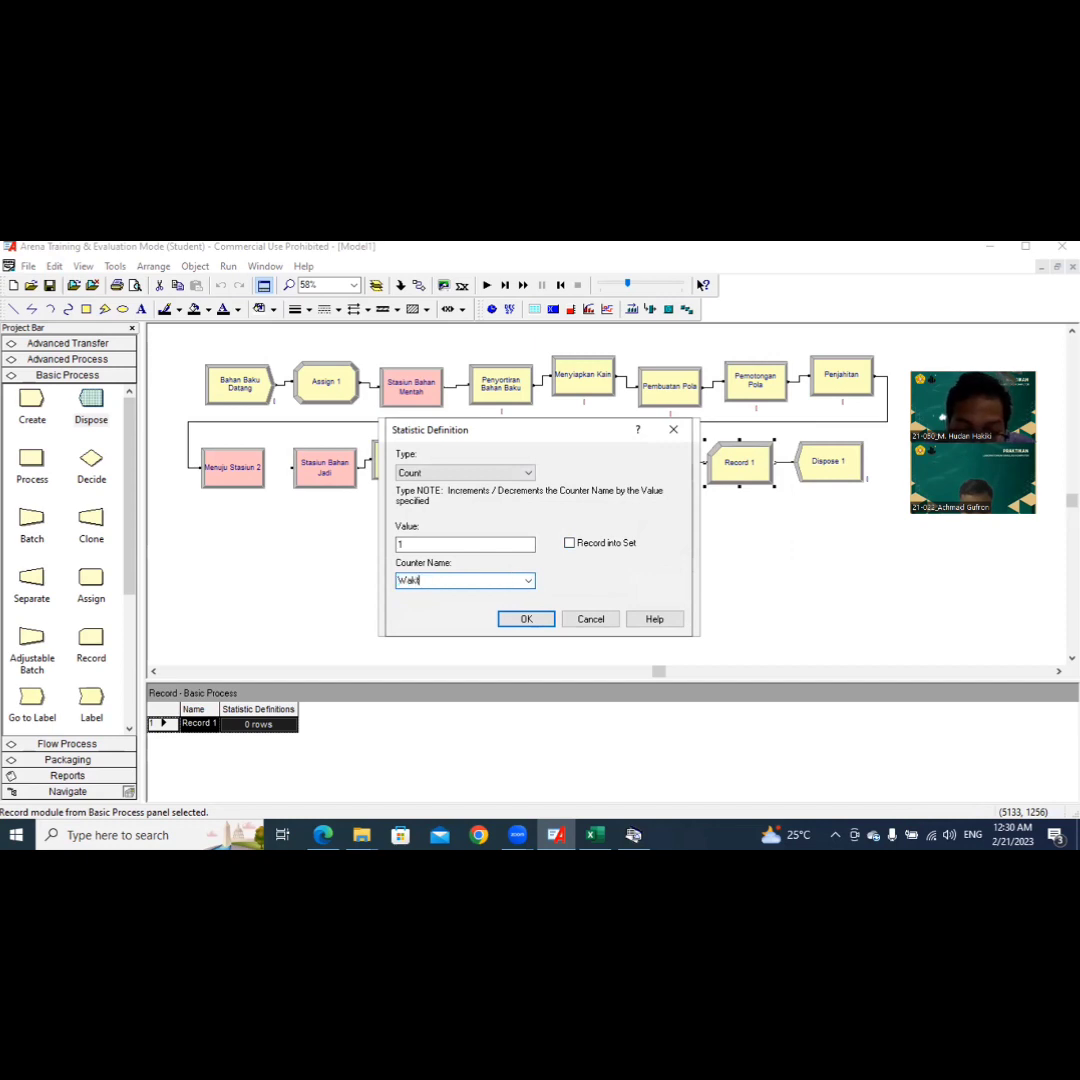
pyautogui.write('u Total 1')
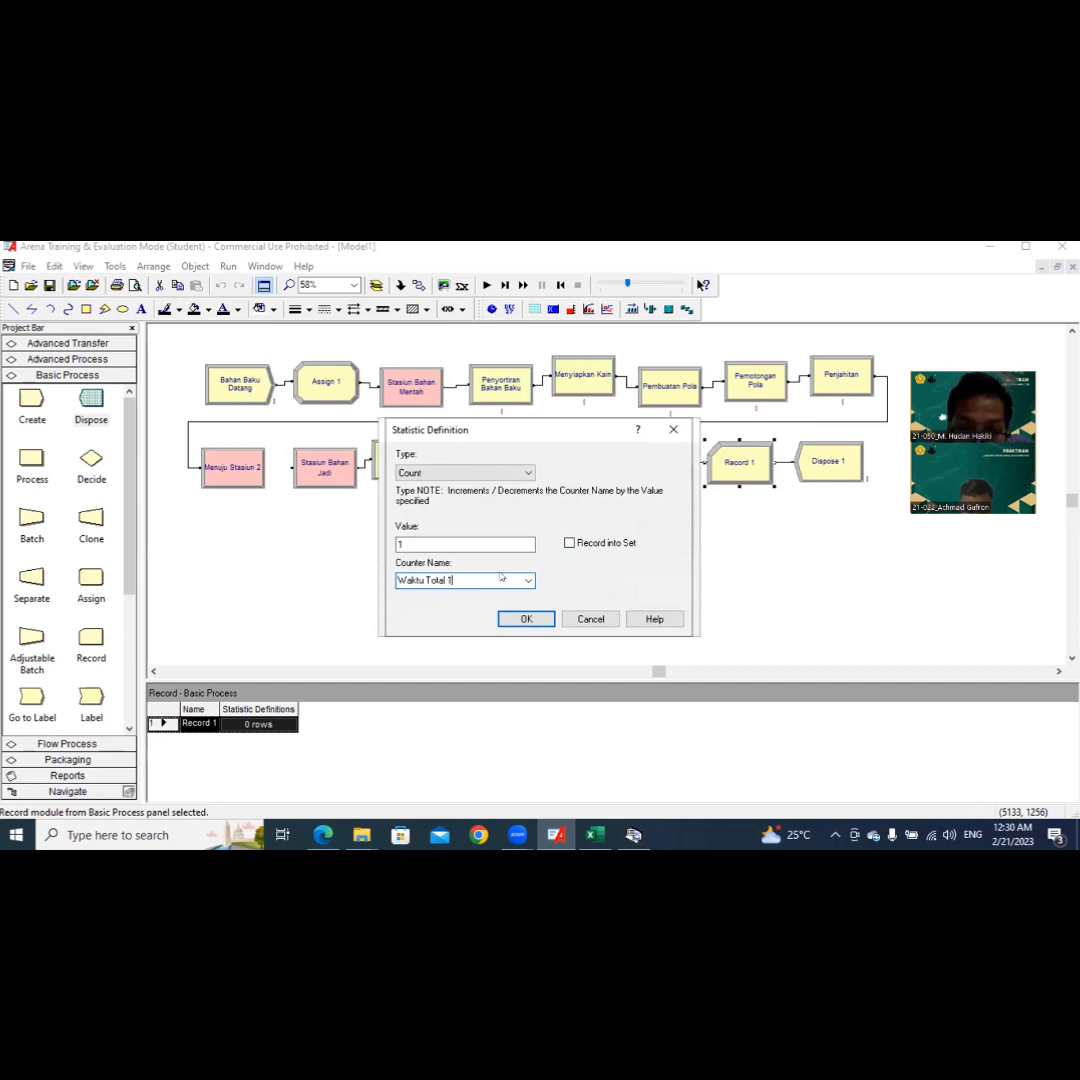
pyautogui.click(533, 619)
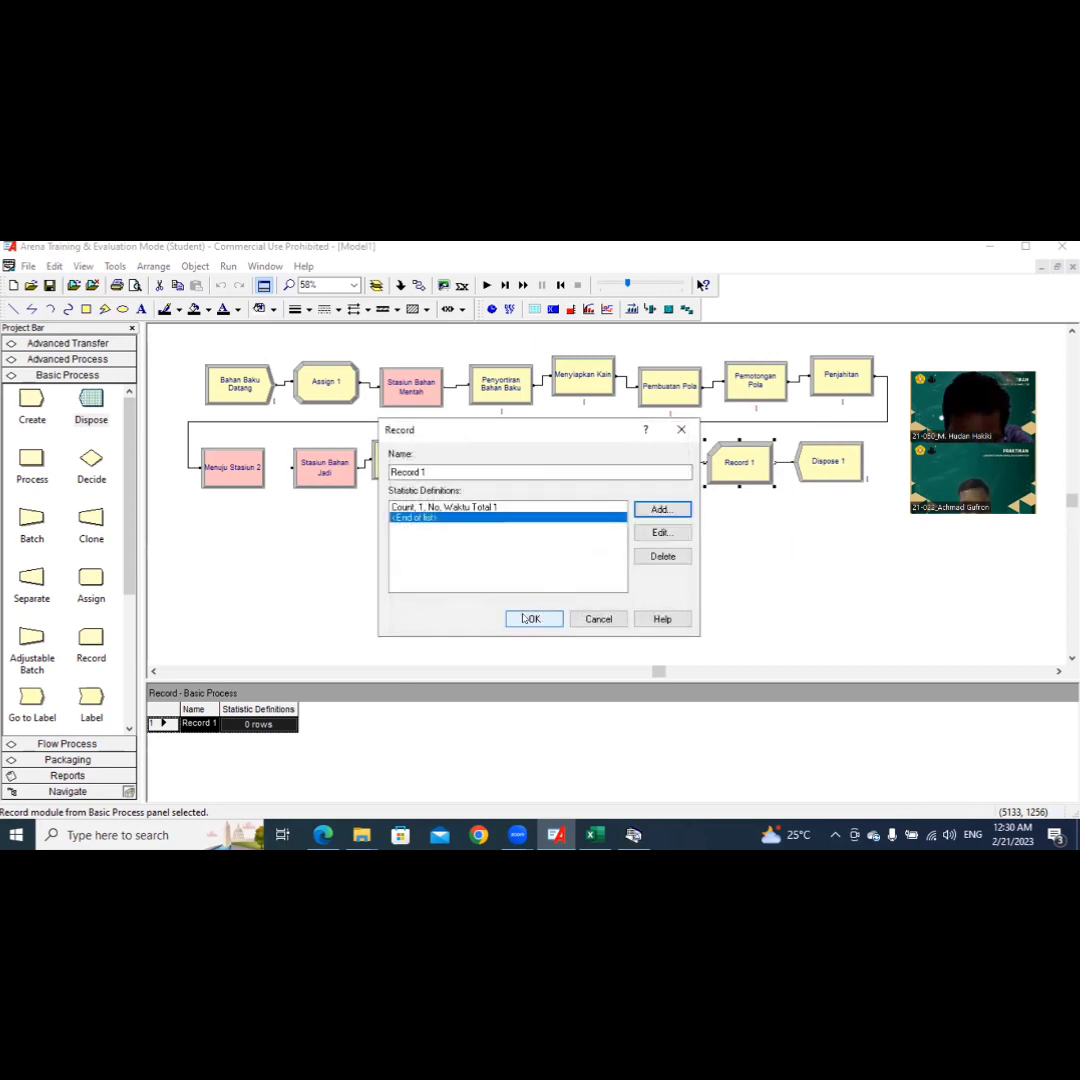
pyautogui.click(523, 619)
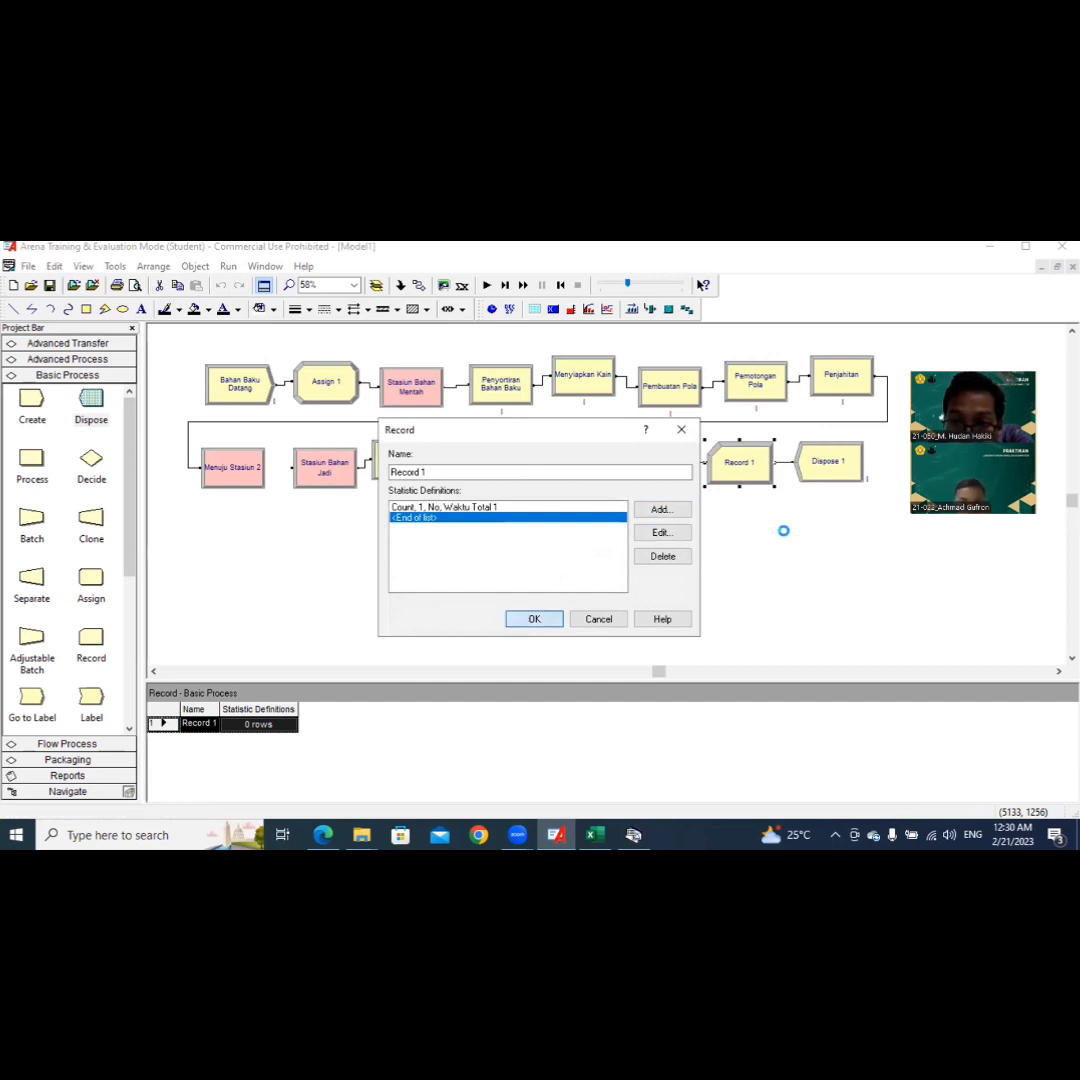
# Step: Rename the Dispose 1 module as Simpan Gudang, leaving entity statistics recording enabled
pyautogui.click(837, 476)
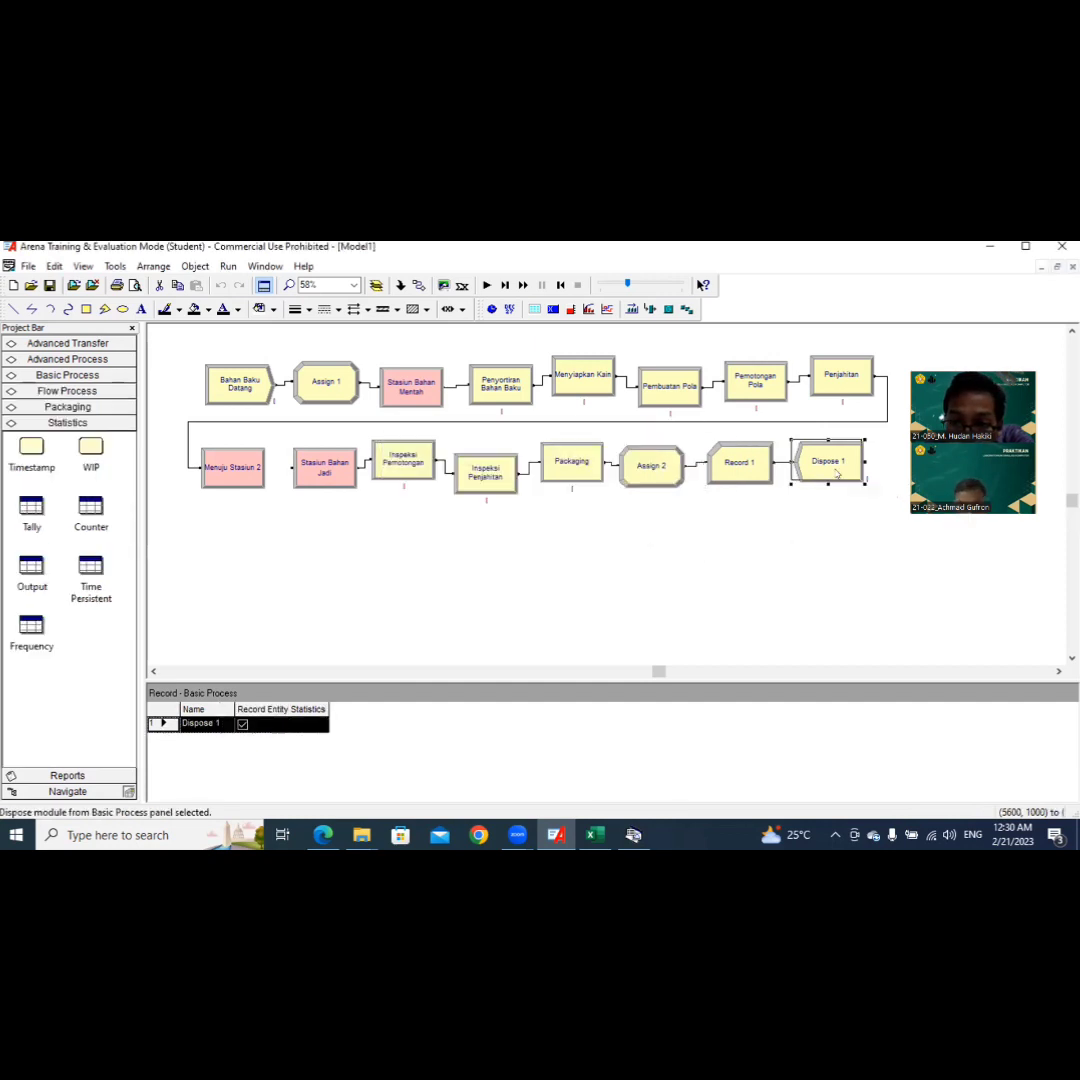
pyautogui.doubleClick(837, 476)
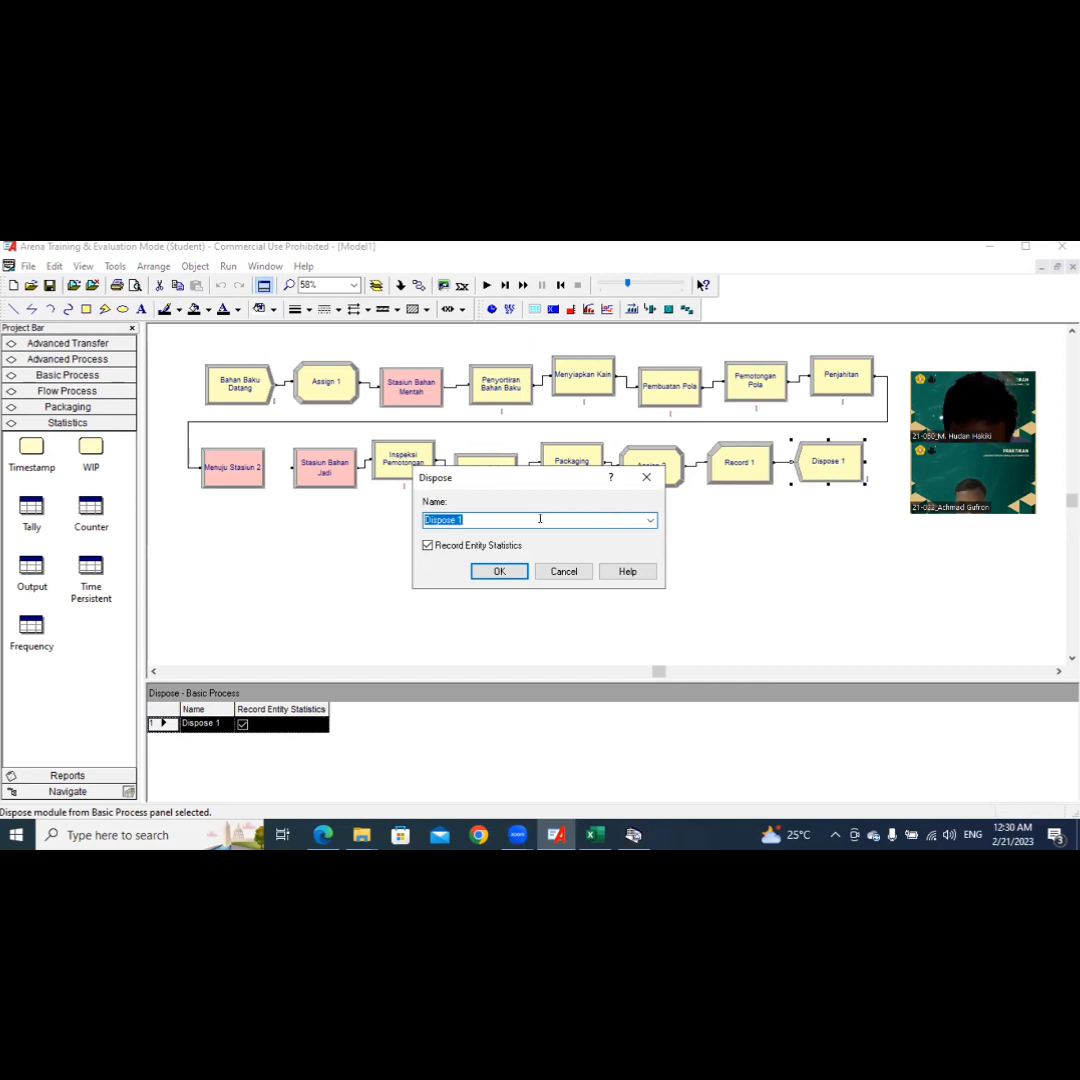
pyautogui.write('Simpan Gudang')
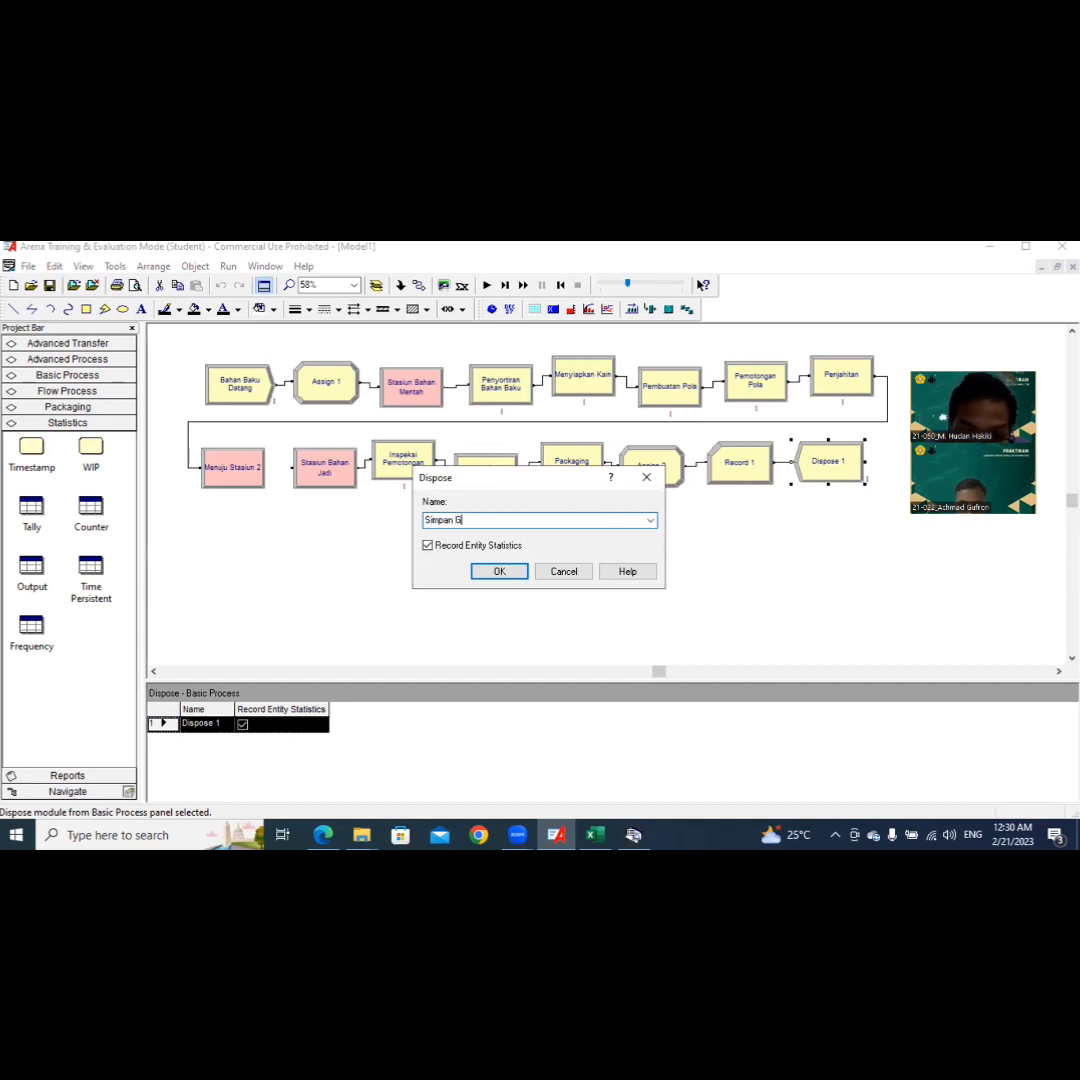
pyautogui.click(488, 575)
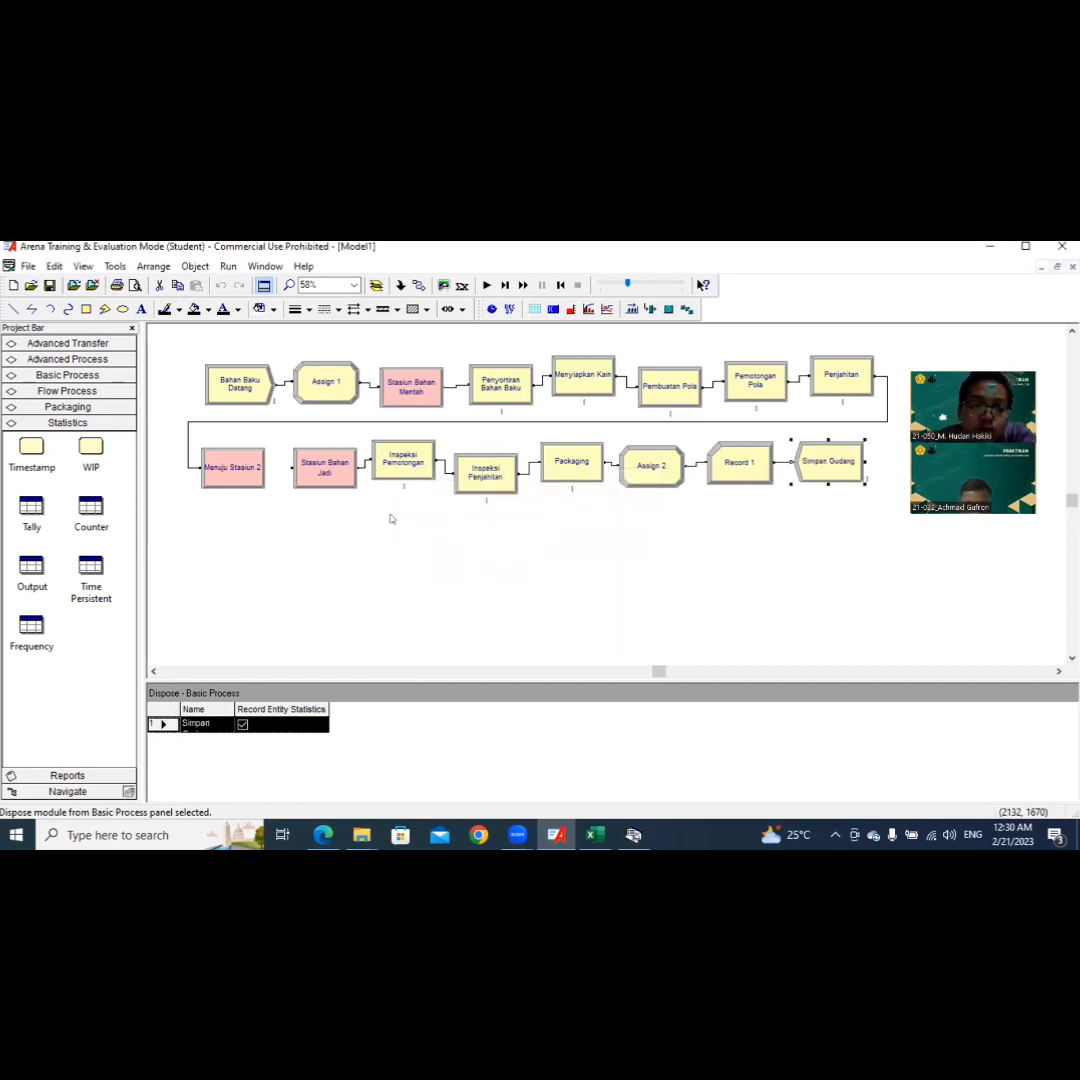
# Step: Open the run setup and set the number of replications to 10
pyautogui.click(228, 266)
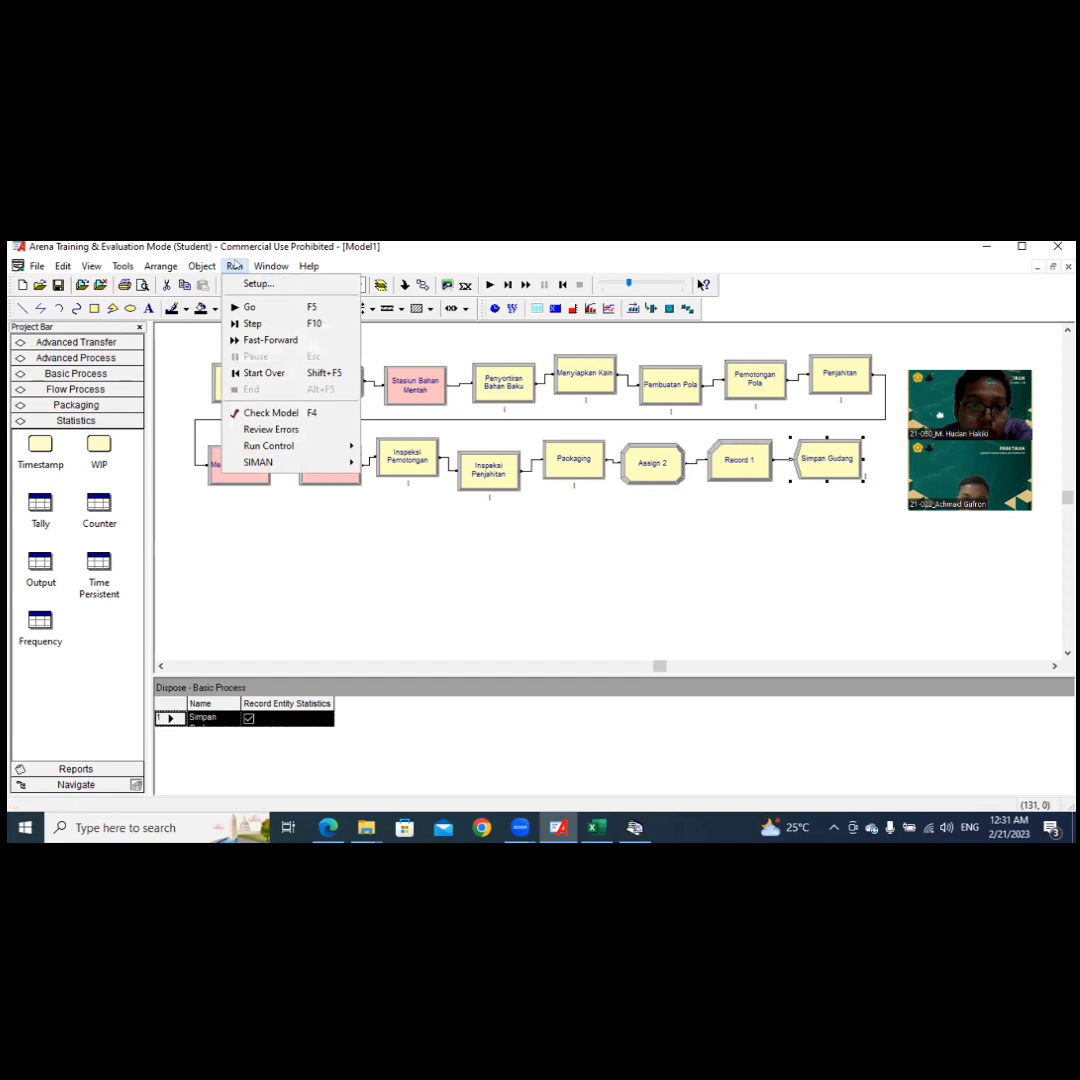
pyautogui.click(237, 265)
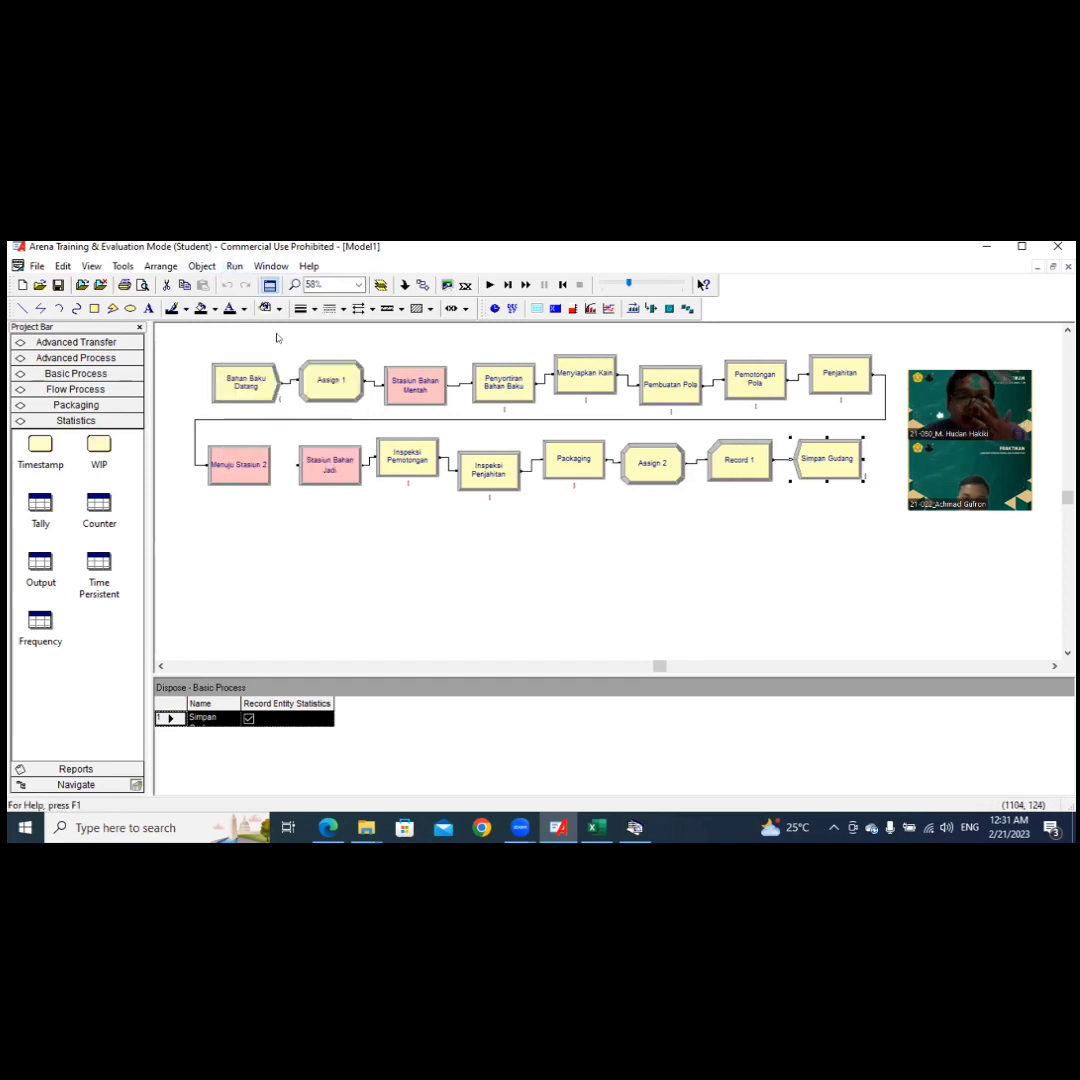
pyautogui.click(230, 266)
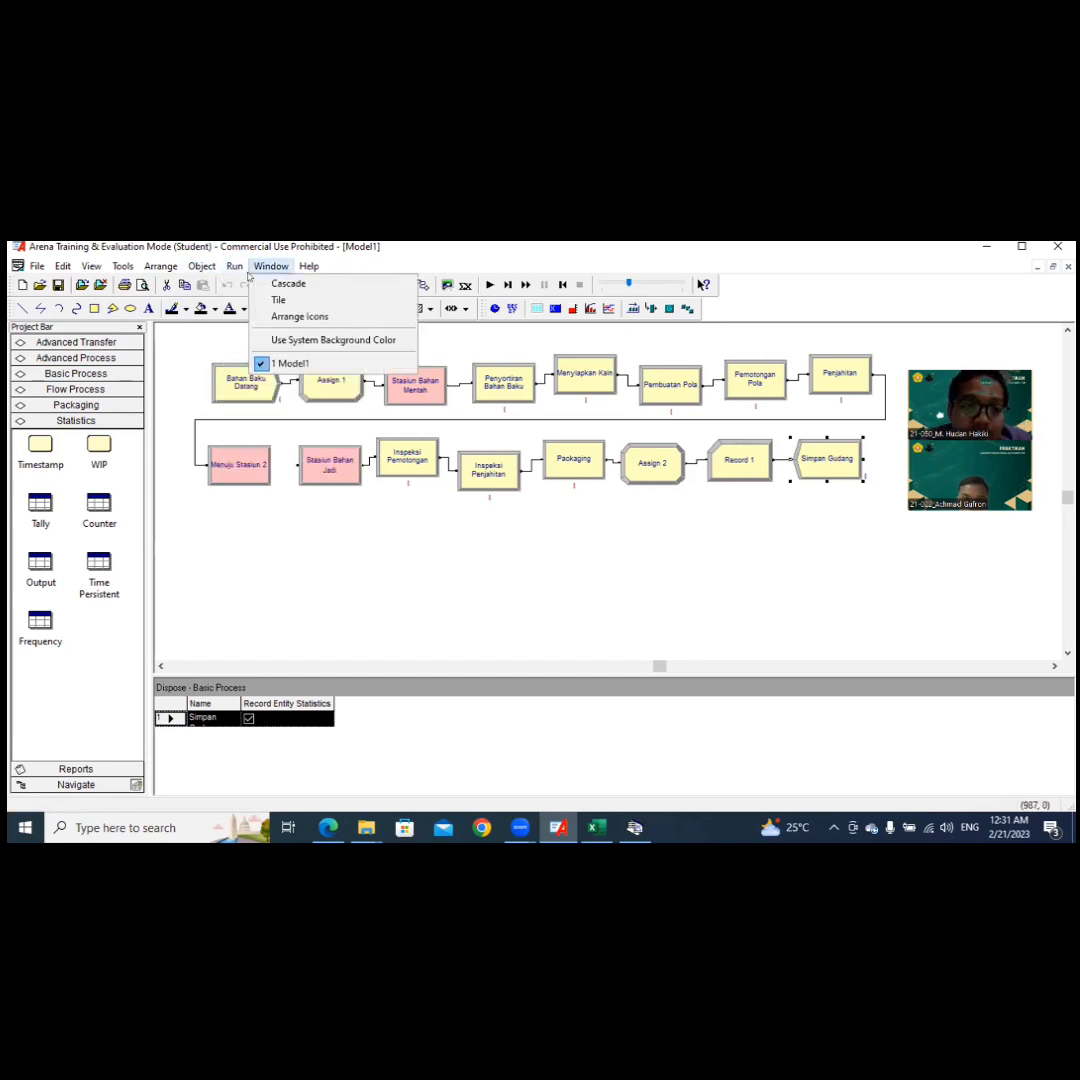
pyautogui.click(240, 284)
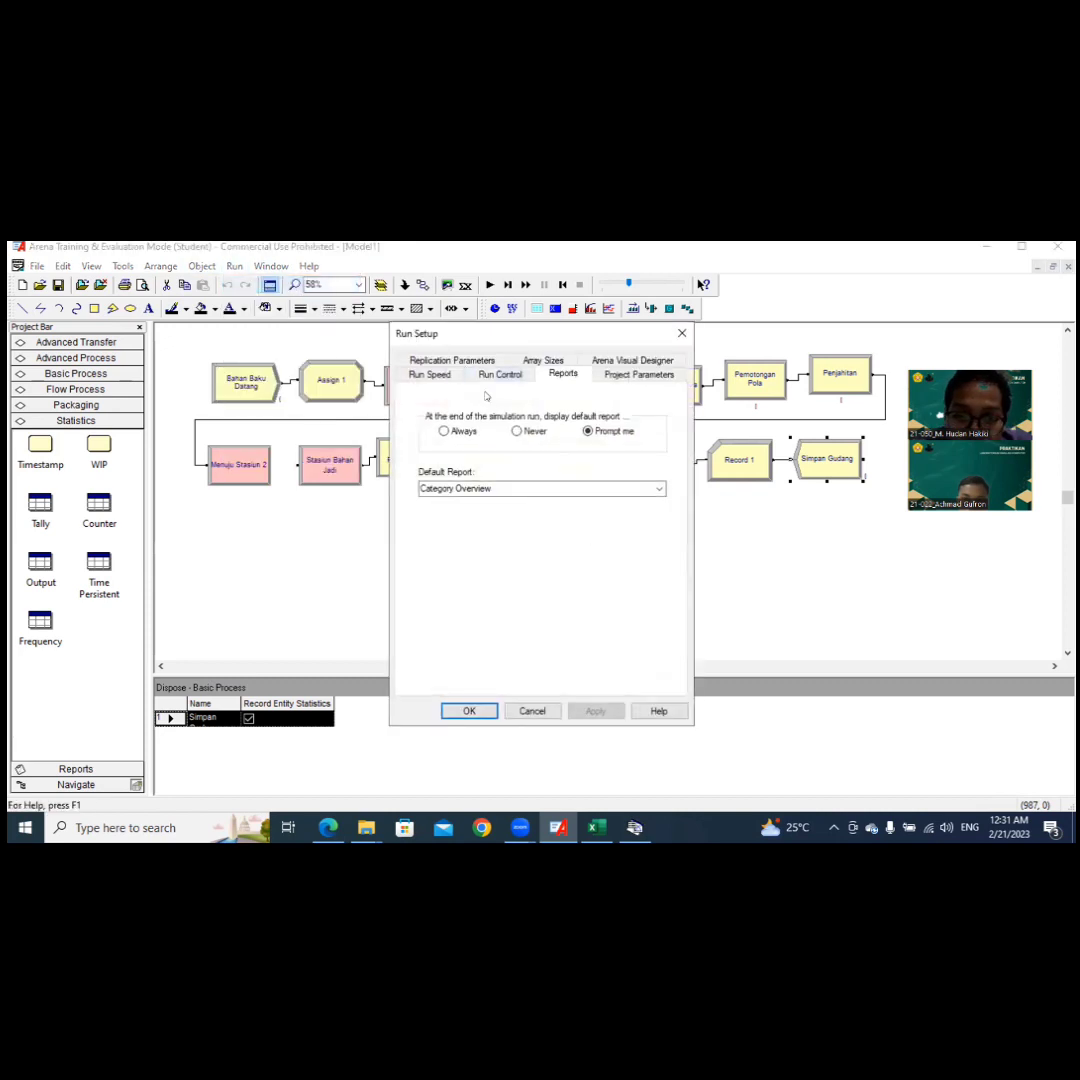
pyautogui.click(435, 375)
pyautogui.click(437, 362)
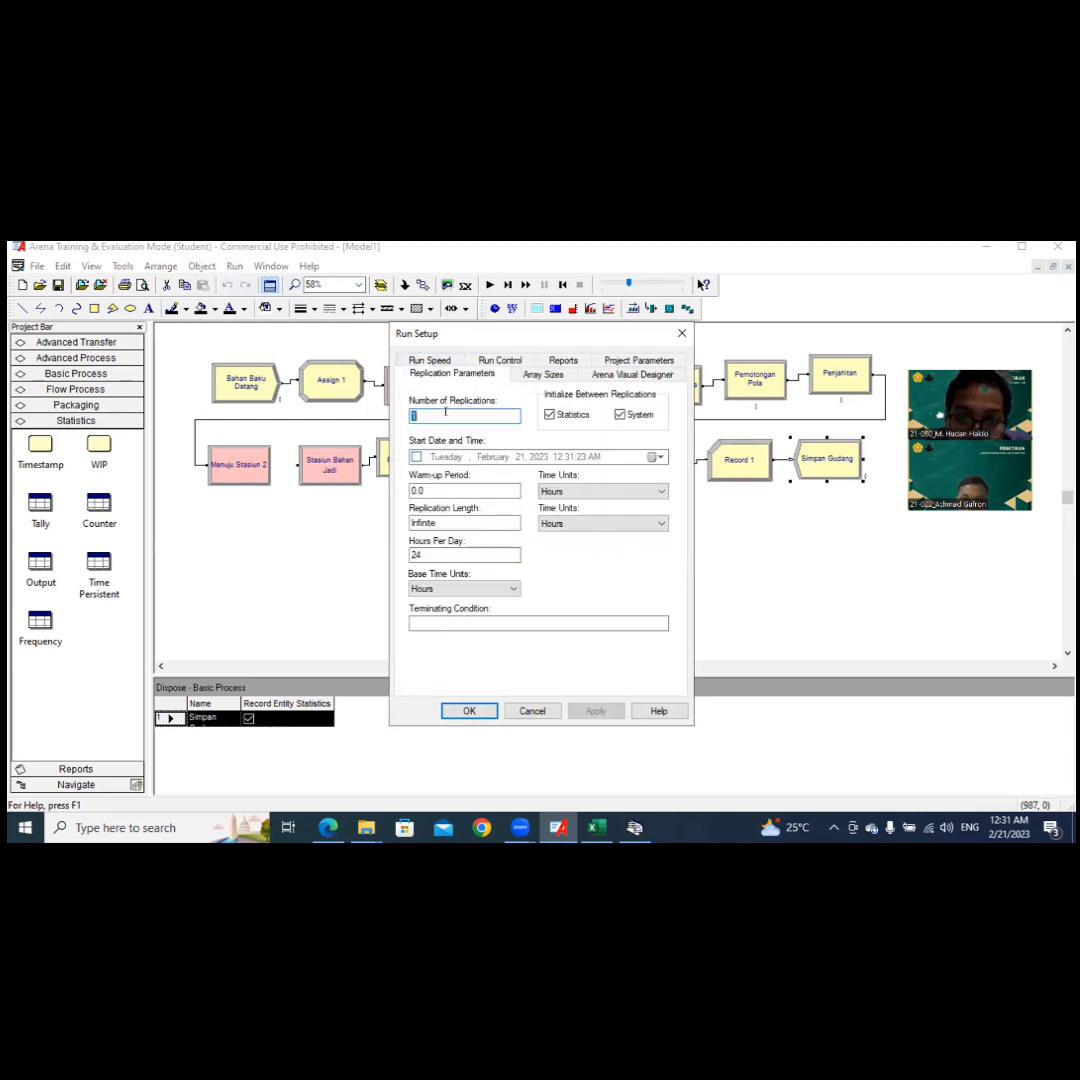
pyautogui.write('10')
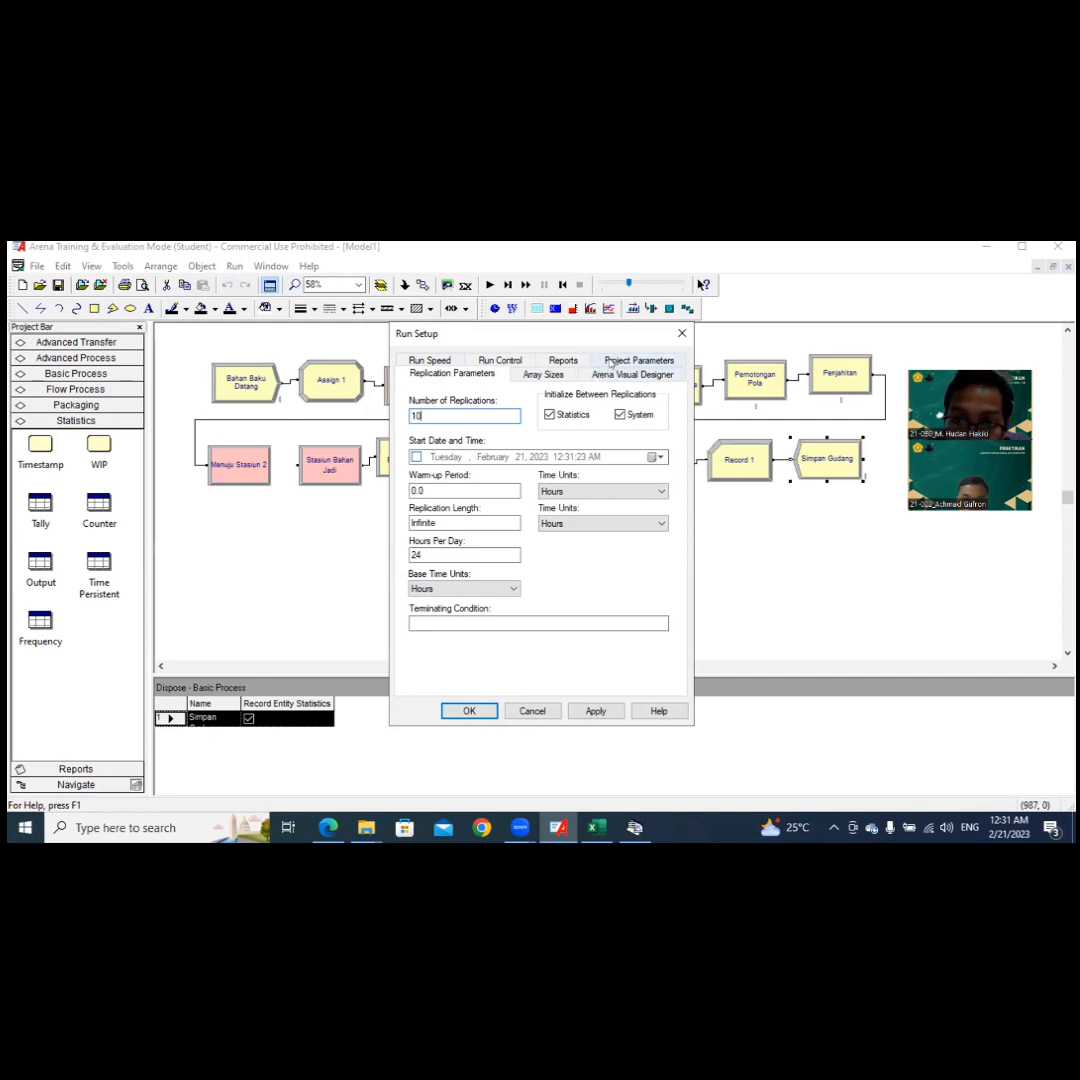
# Step: Enable collection of Costing, Tanks, Processes, Stations, Transporters, Conveyors and Activity Areas statistics in the project parameters
pyautogui.click(610, 362)
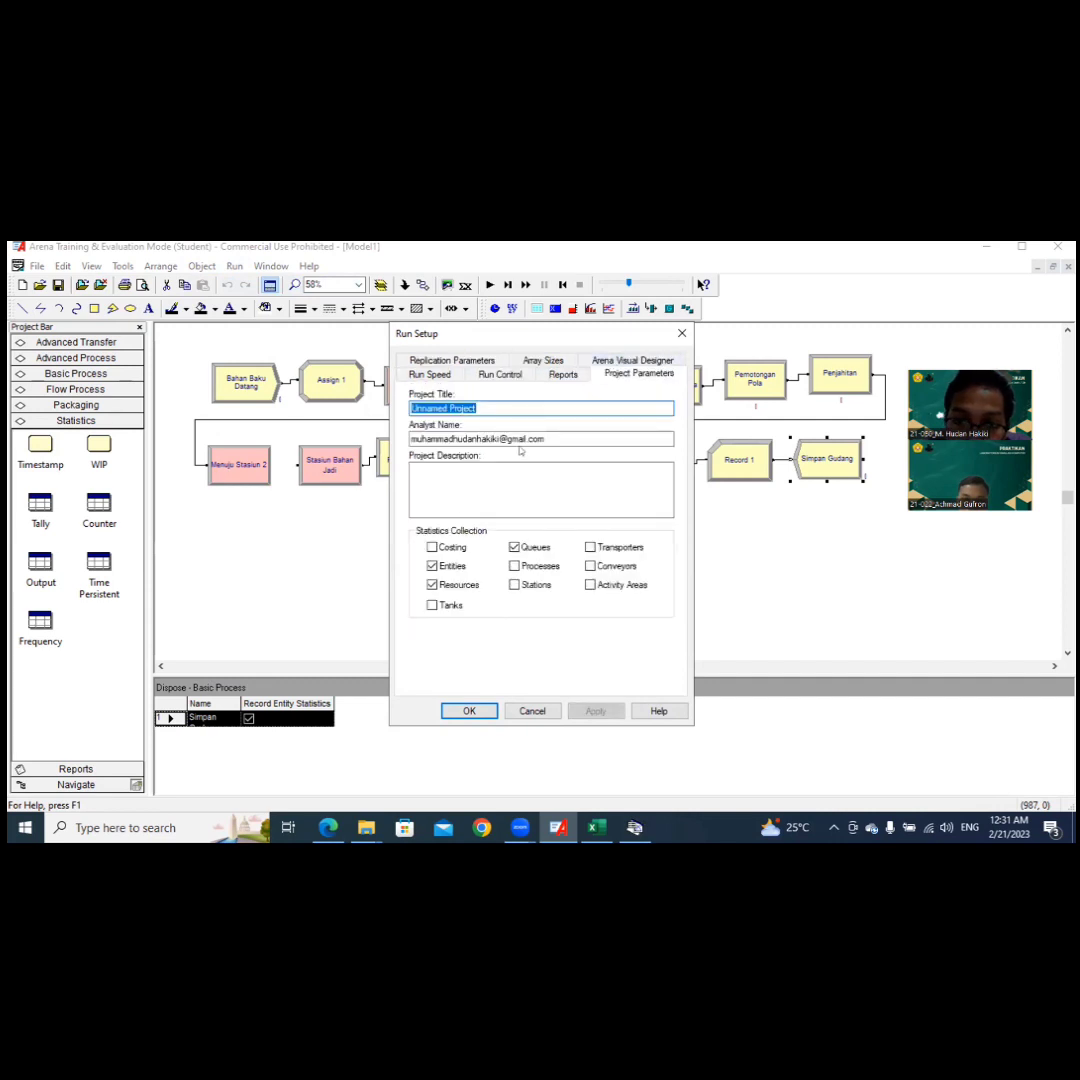
pyautogui.click(432, 547)
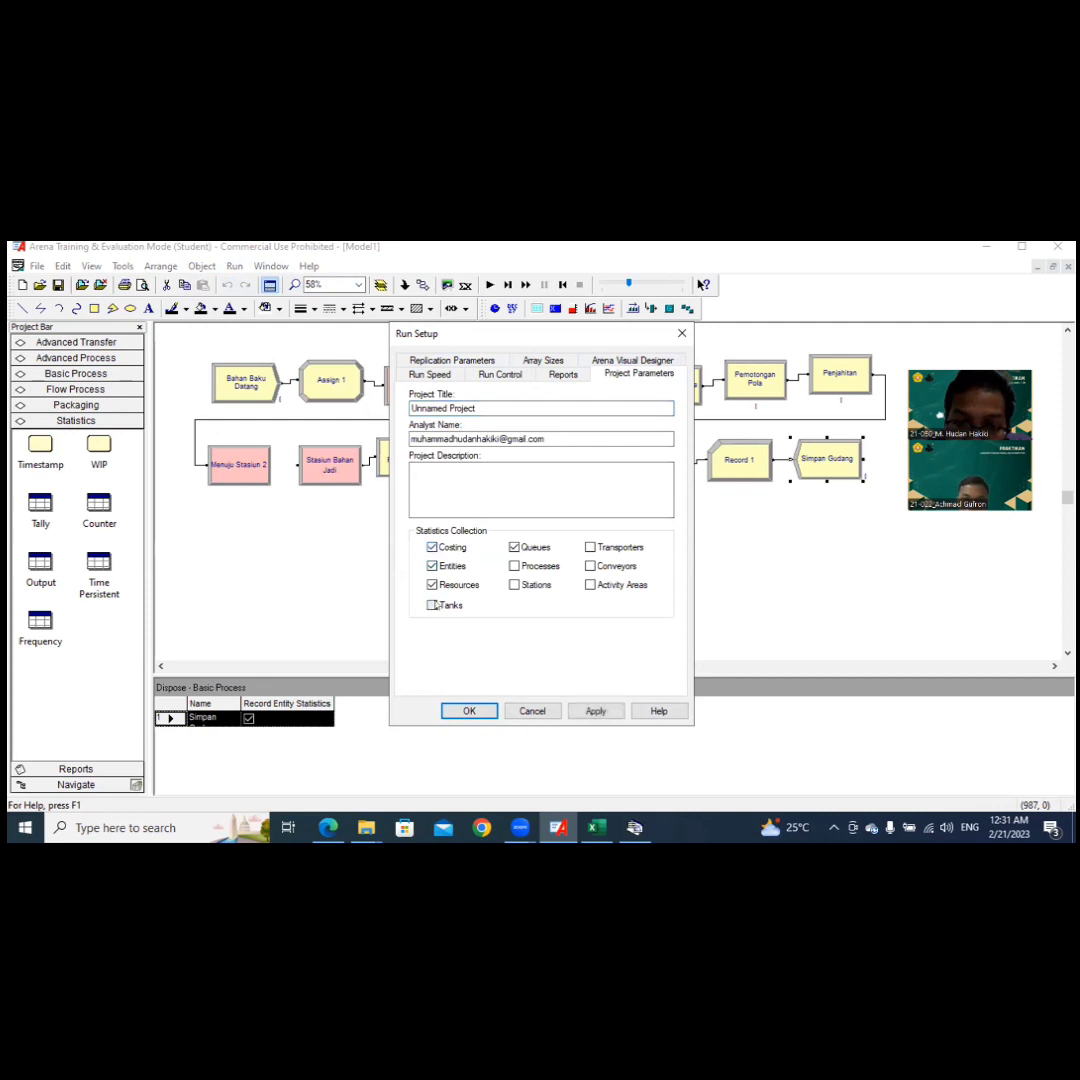
pyautogui.click(514, 585)
pyautogui.click(592, 548)
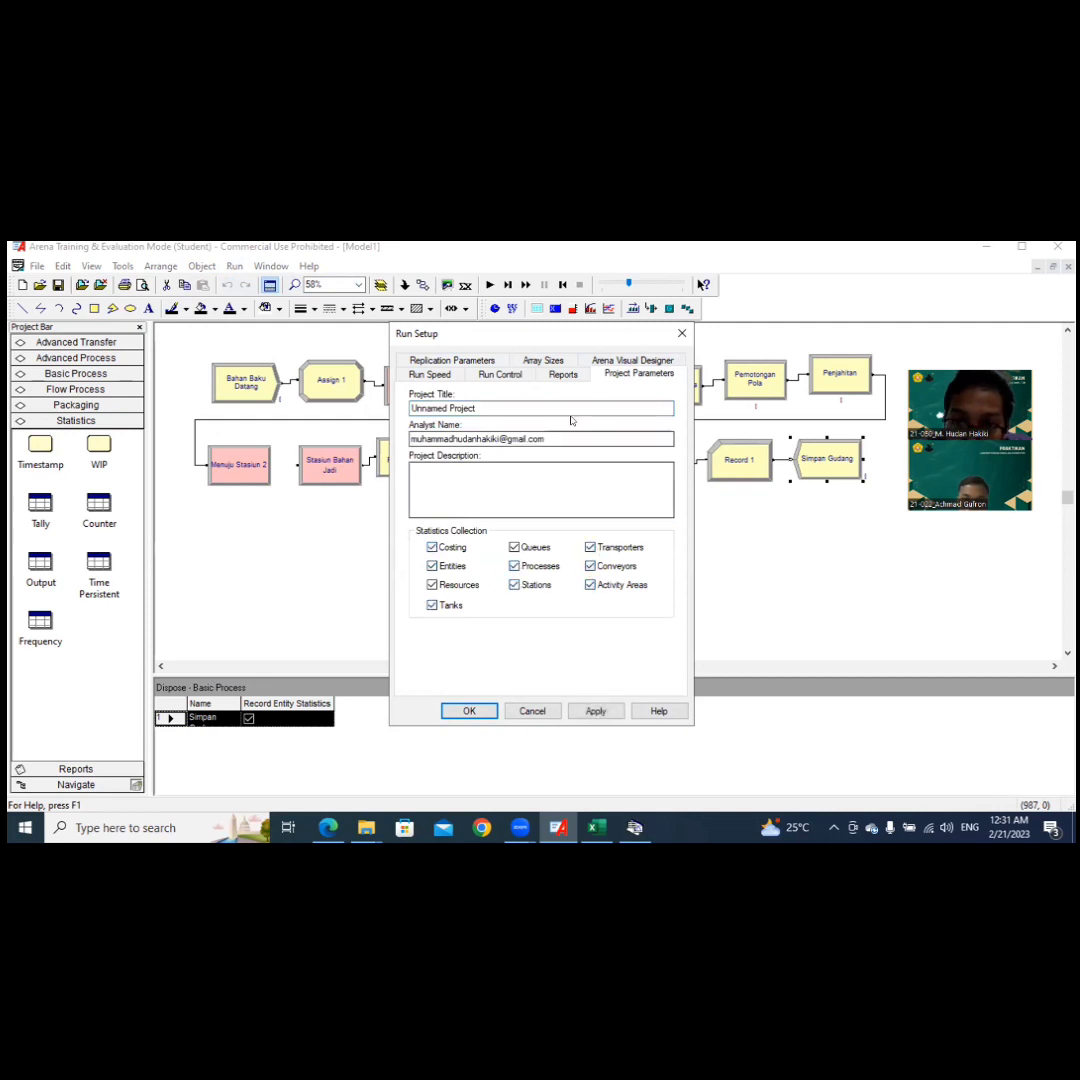
# Step: Set the default report to SIMAN Summary Report(.out file) and accept the run setup
pyautogui.click(563, 375)
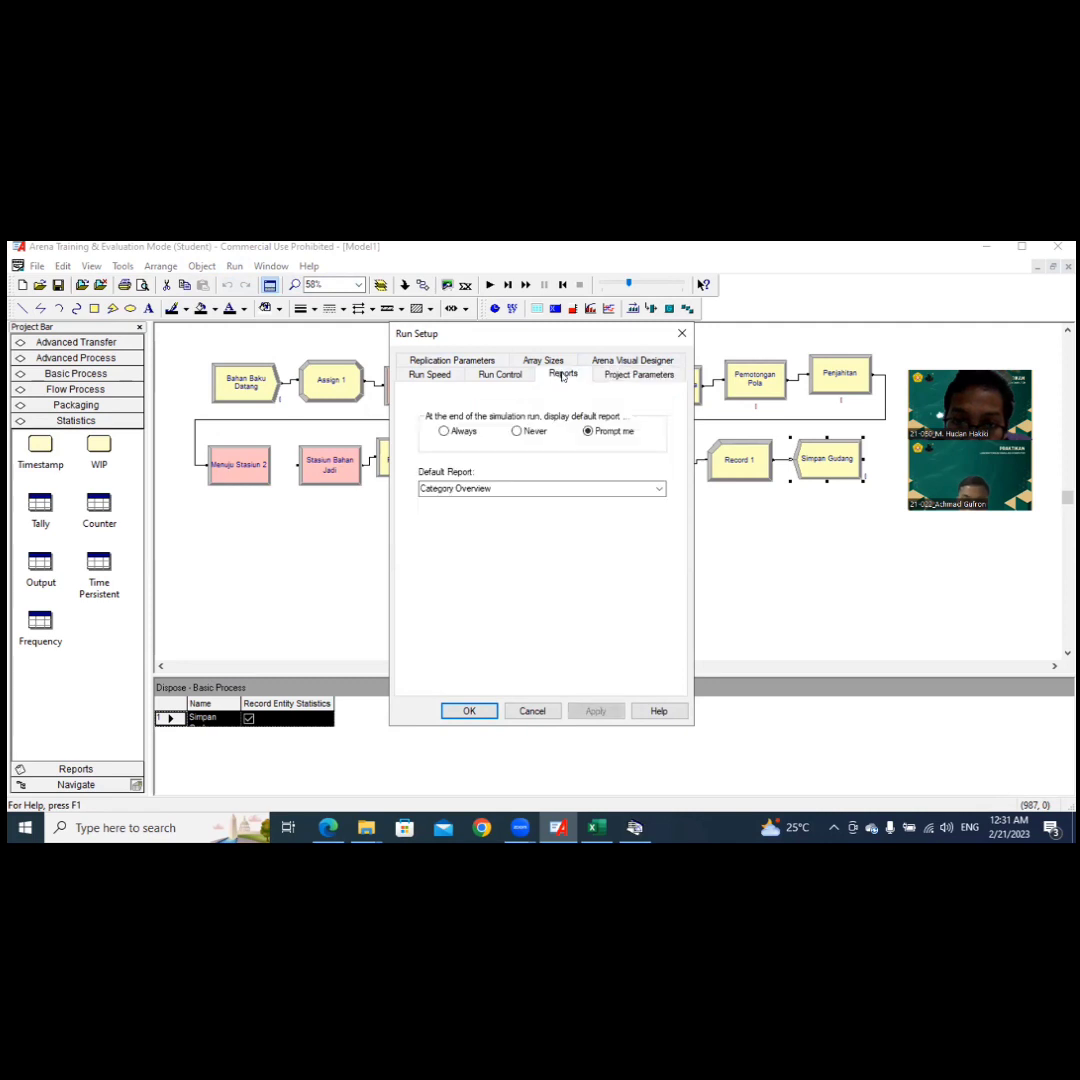
pyautogui.click(655, 485)
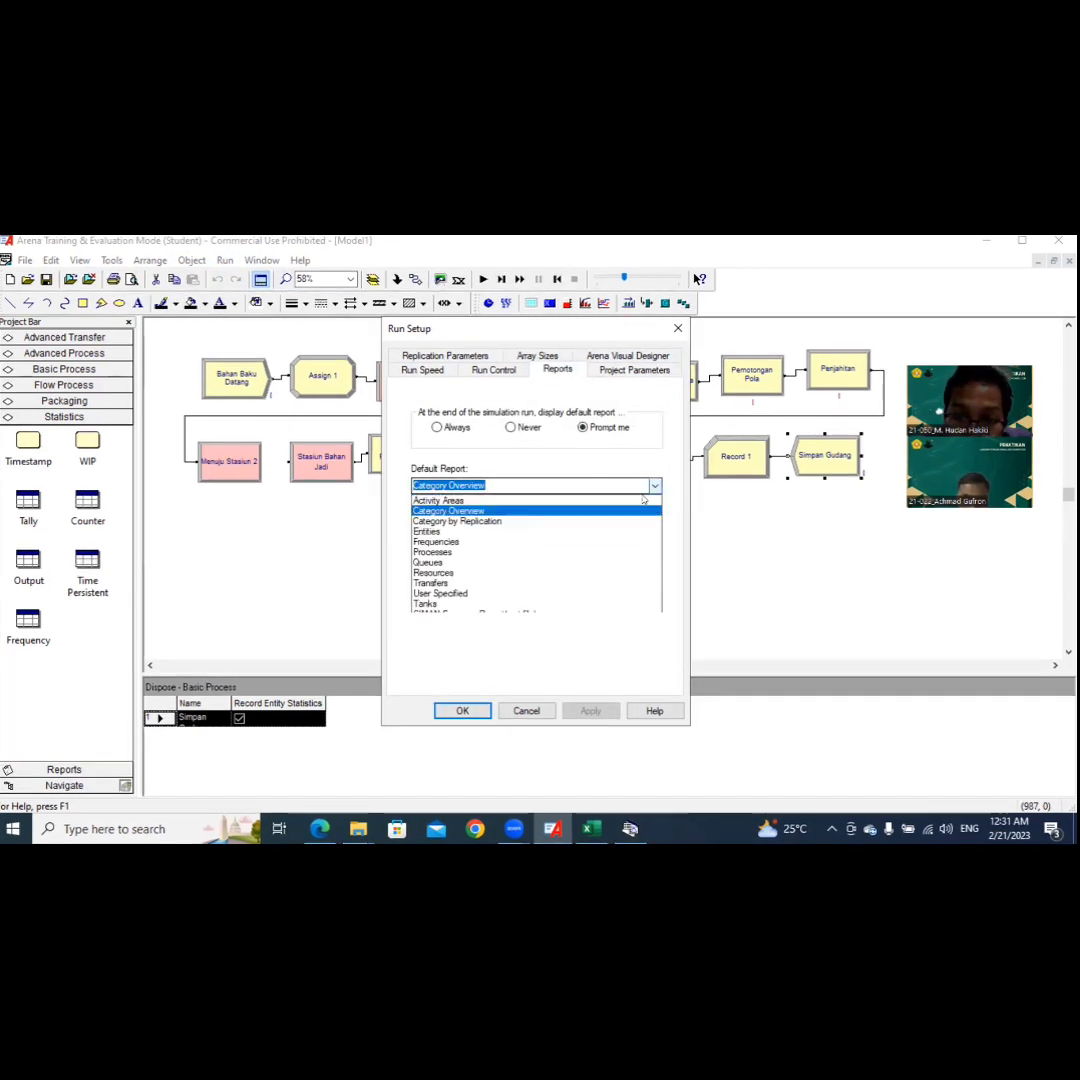
pyautogui.click(553, 614)
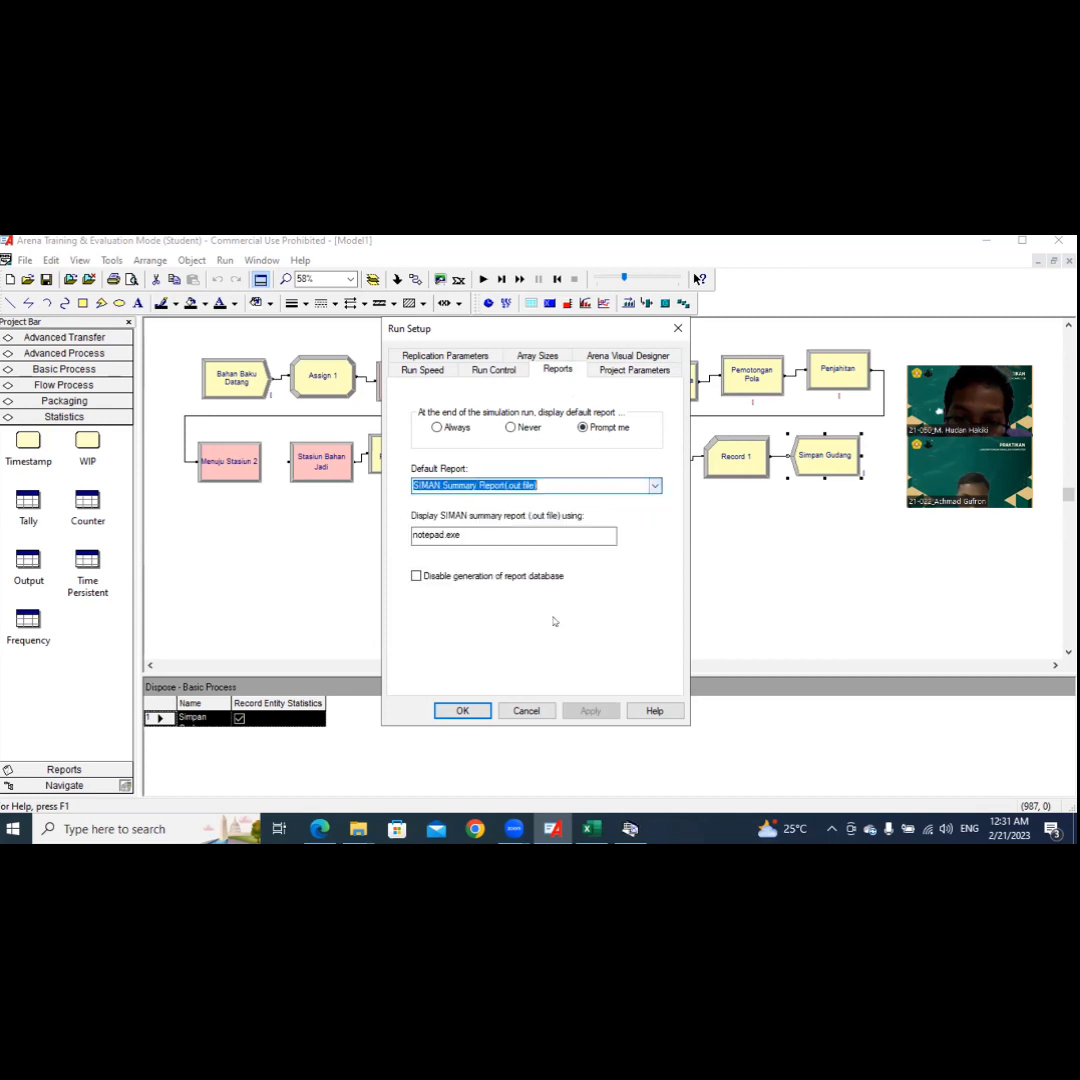
pyautogui.click(461, 711)
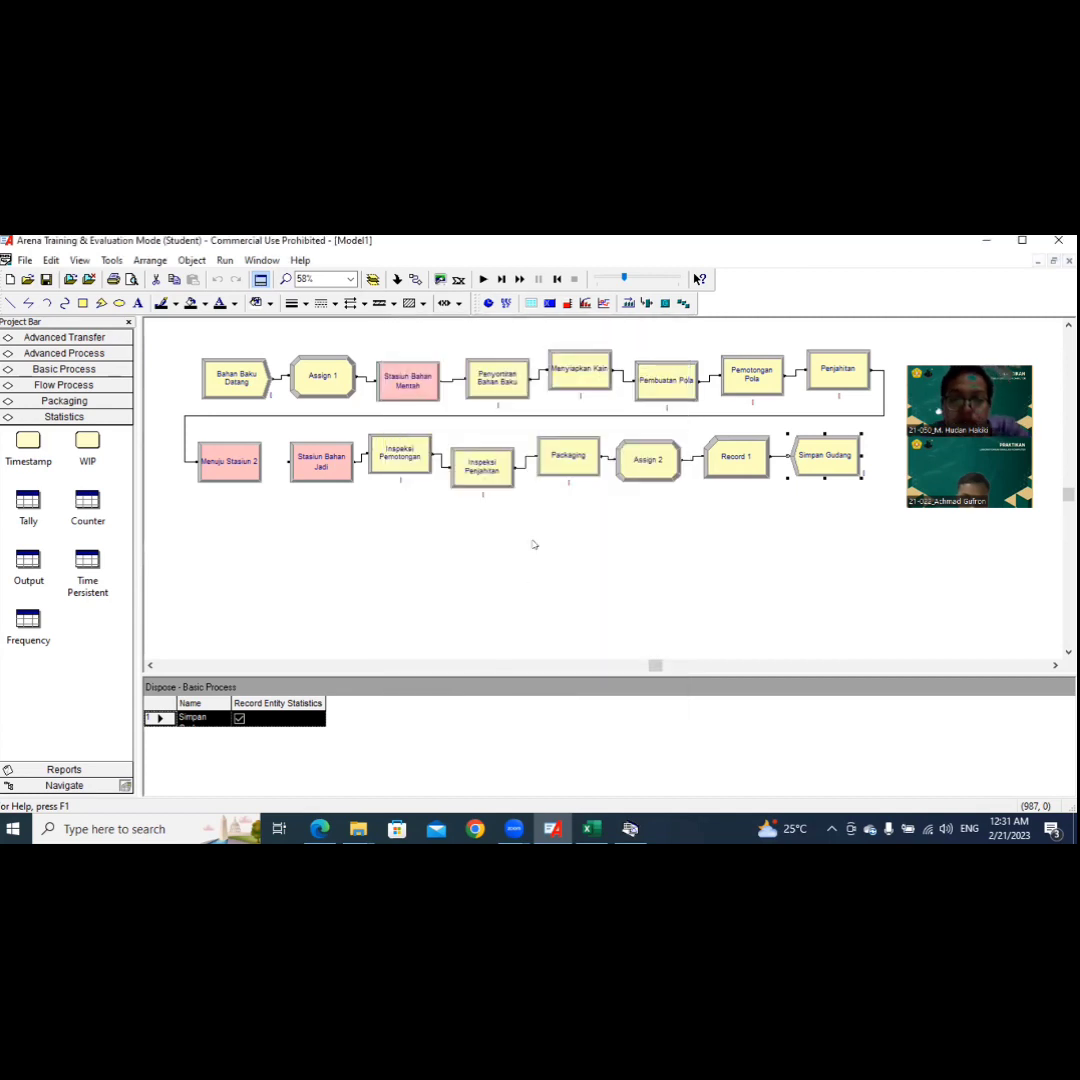
# Step: Run the simulation to completion and open its results report
pyautogui.click(225, 260)
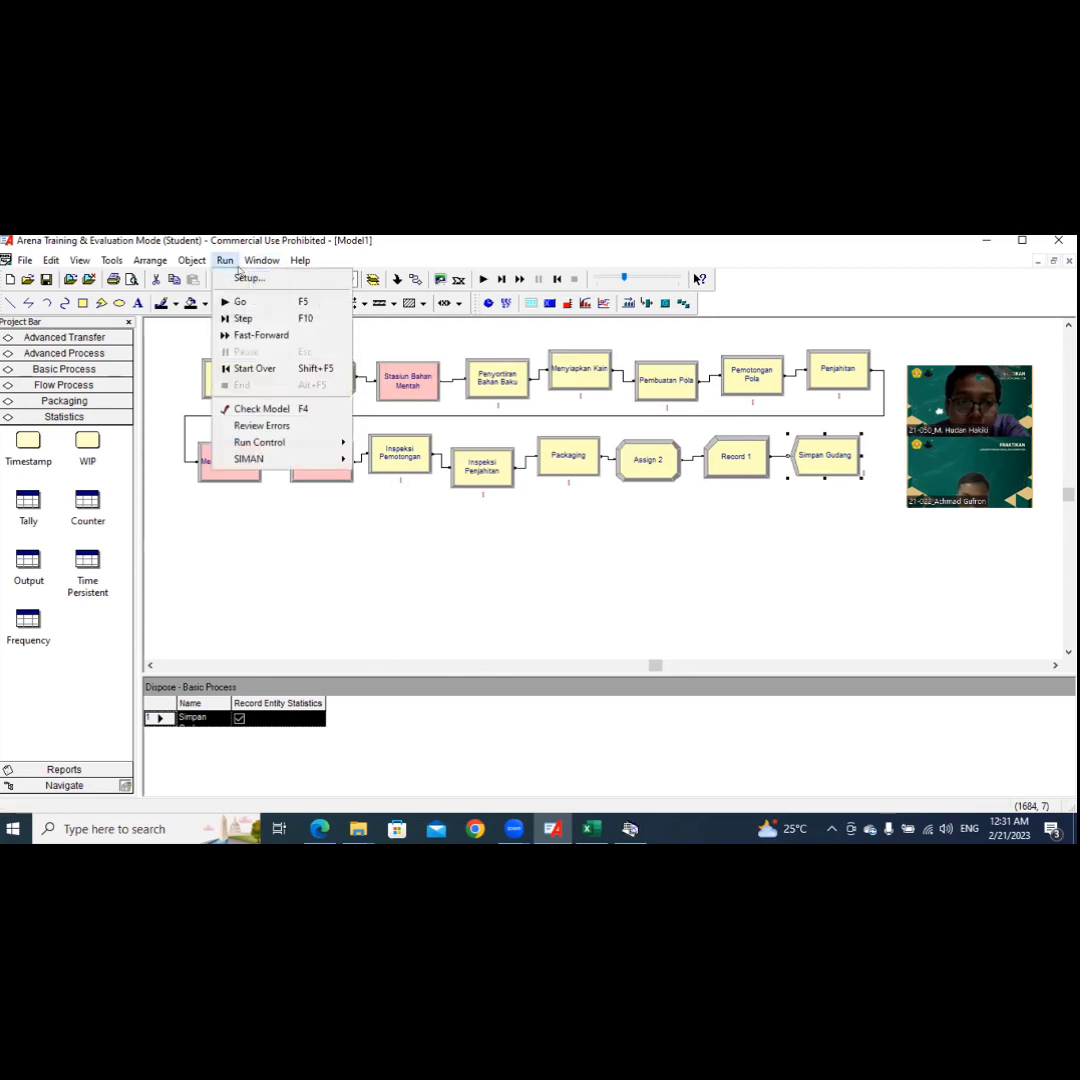
pyautogui.click(263, 317)
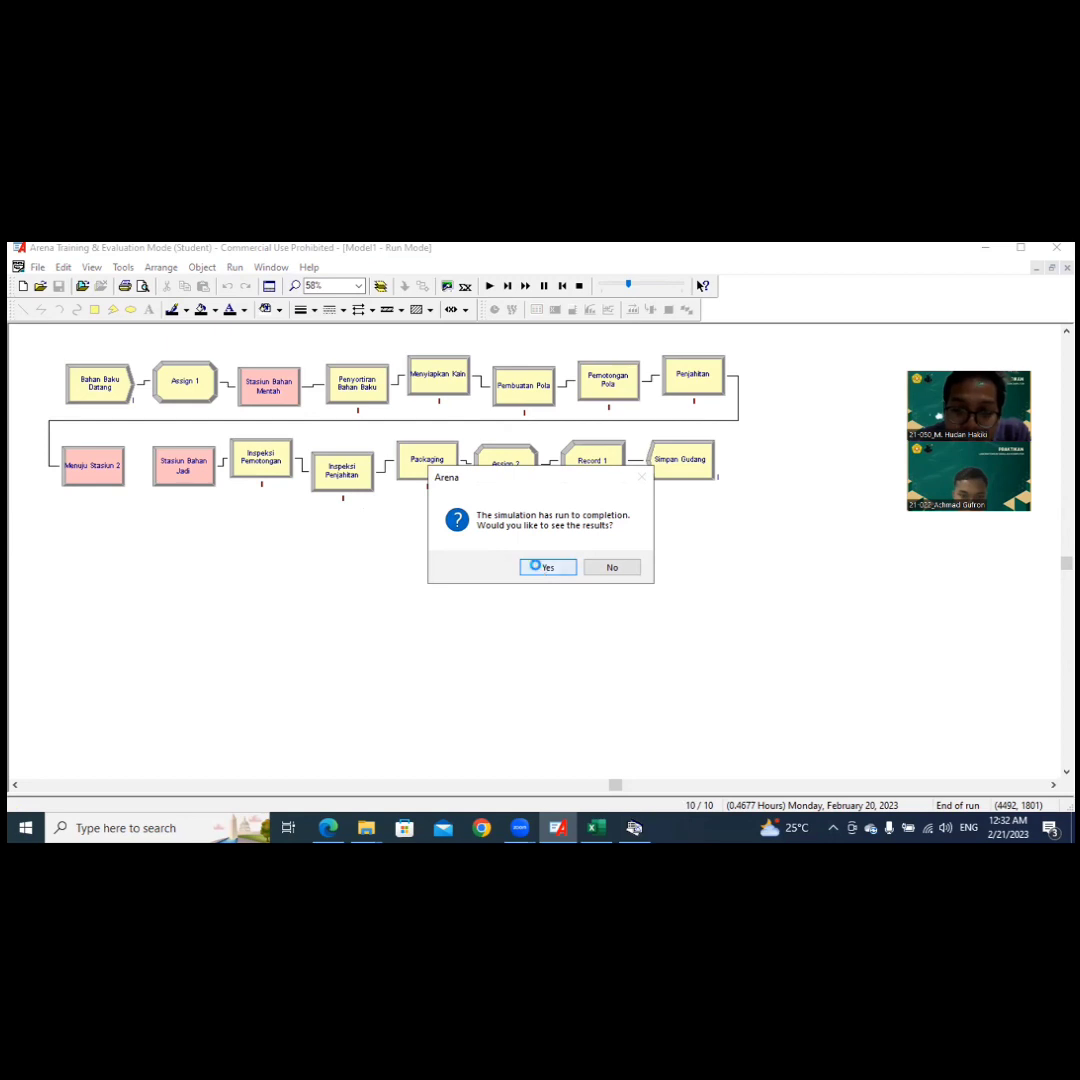
pyautogui.click(541, 570)
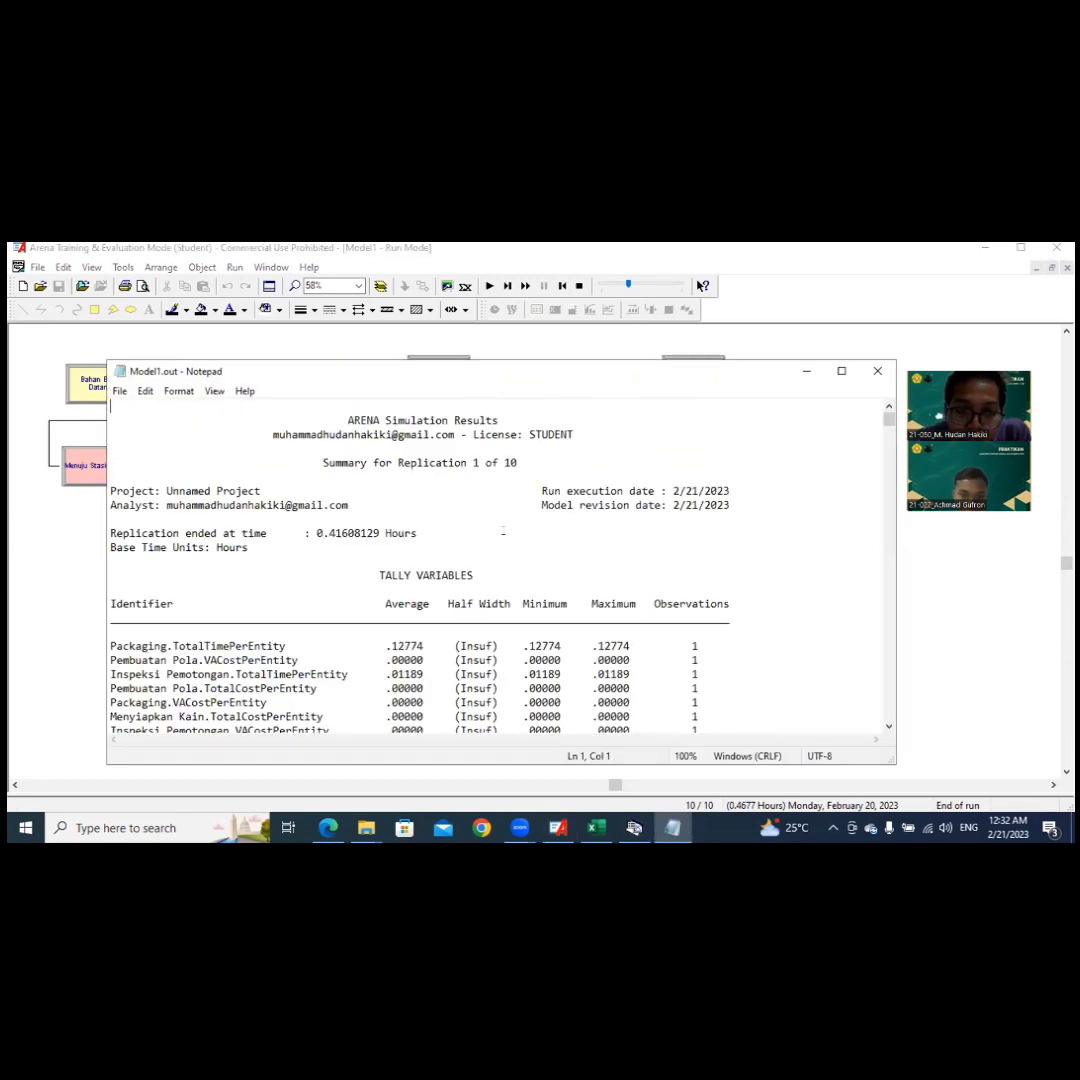
# Step: Examine the tally variables and entity statistics for replication 1 in the Model1.out summary report
pyautogui.scroll(-2, 438, 497)
pyautogui.scroll(-2, 438, 497)
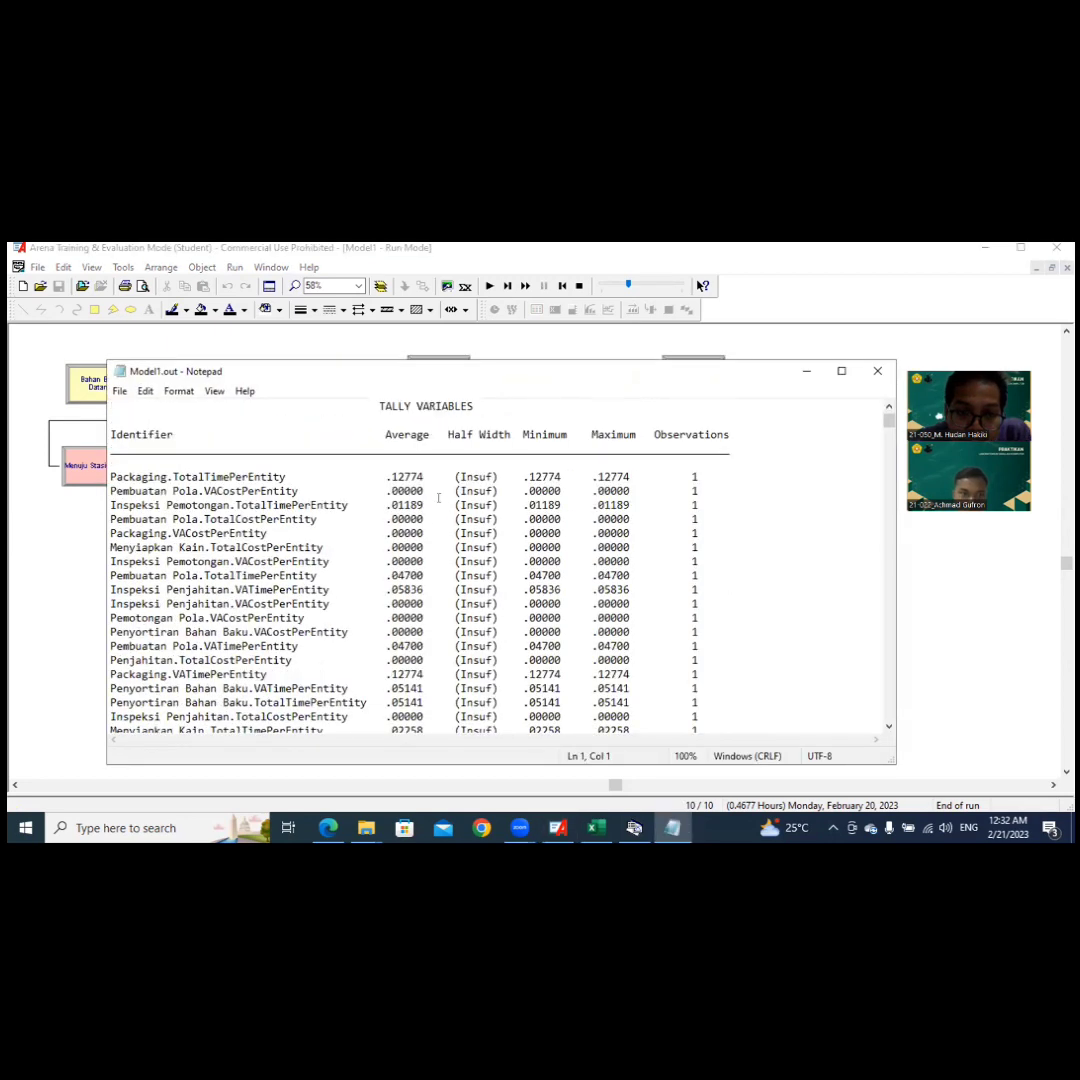
pyautogui.scroll(-1, 438, 497)
pyautogui.scroll(-10, 438, 497)
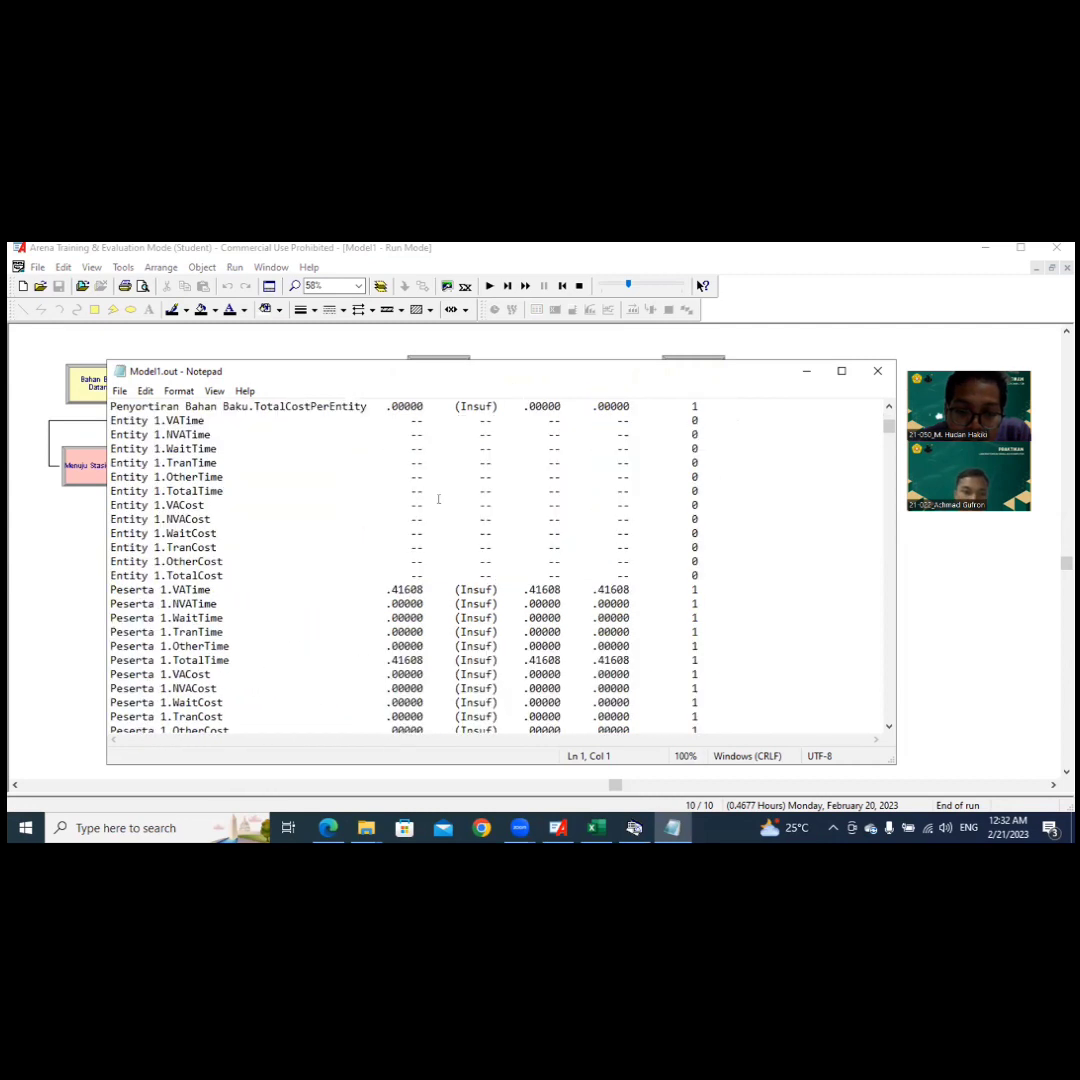
pyautogui.scroll(-5, 438, 499)
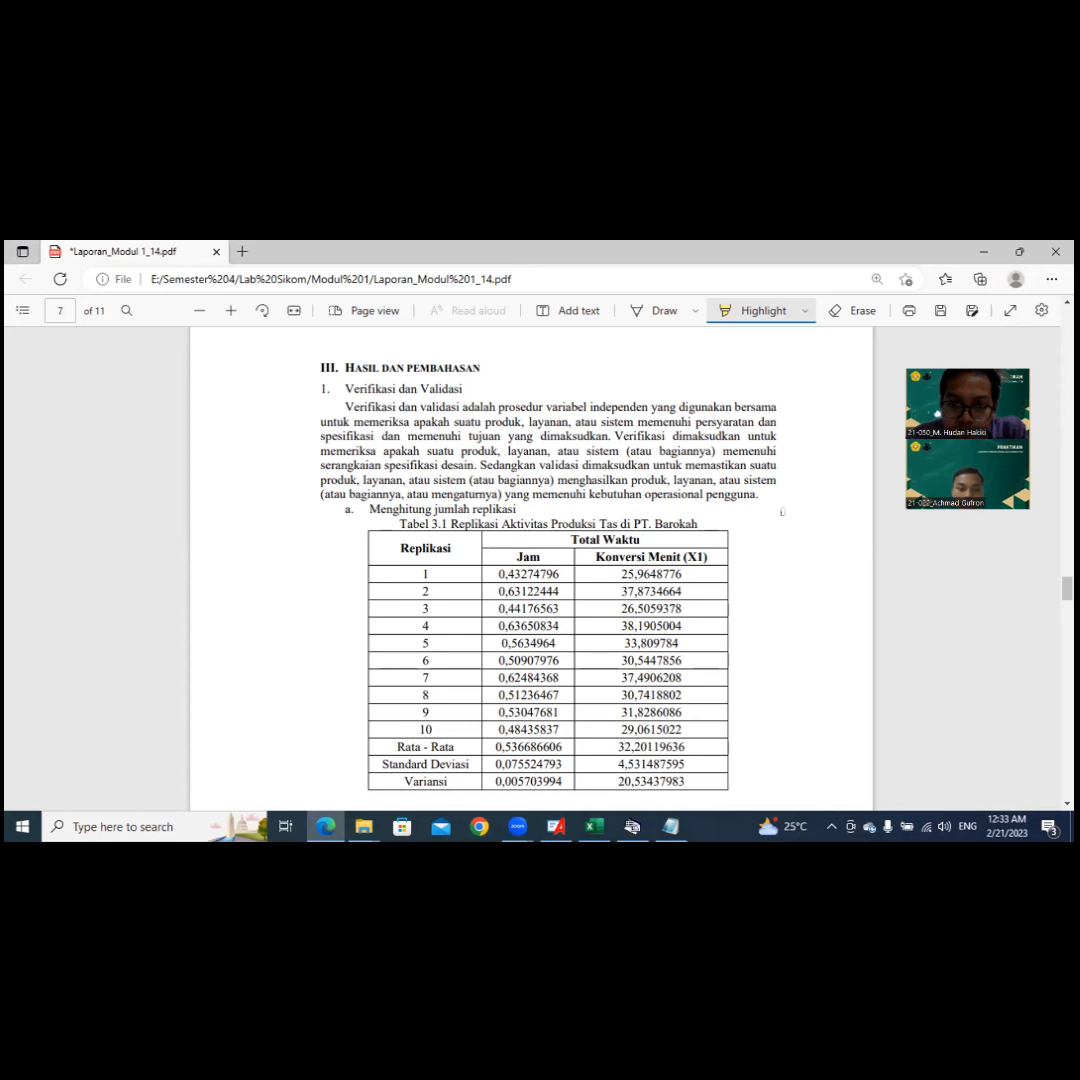
# Step: Review the replication-count calculation and Welch confidence interval validation in Laporan_Modul 1_14.pdf, viewed in Microsoft Edge
pyautogui.scroll(-5, 782, 512)
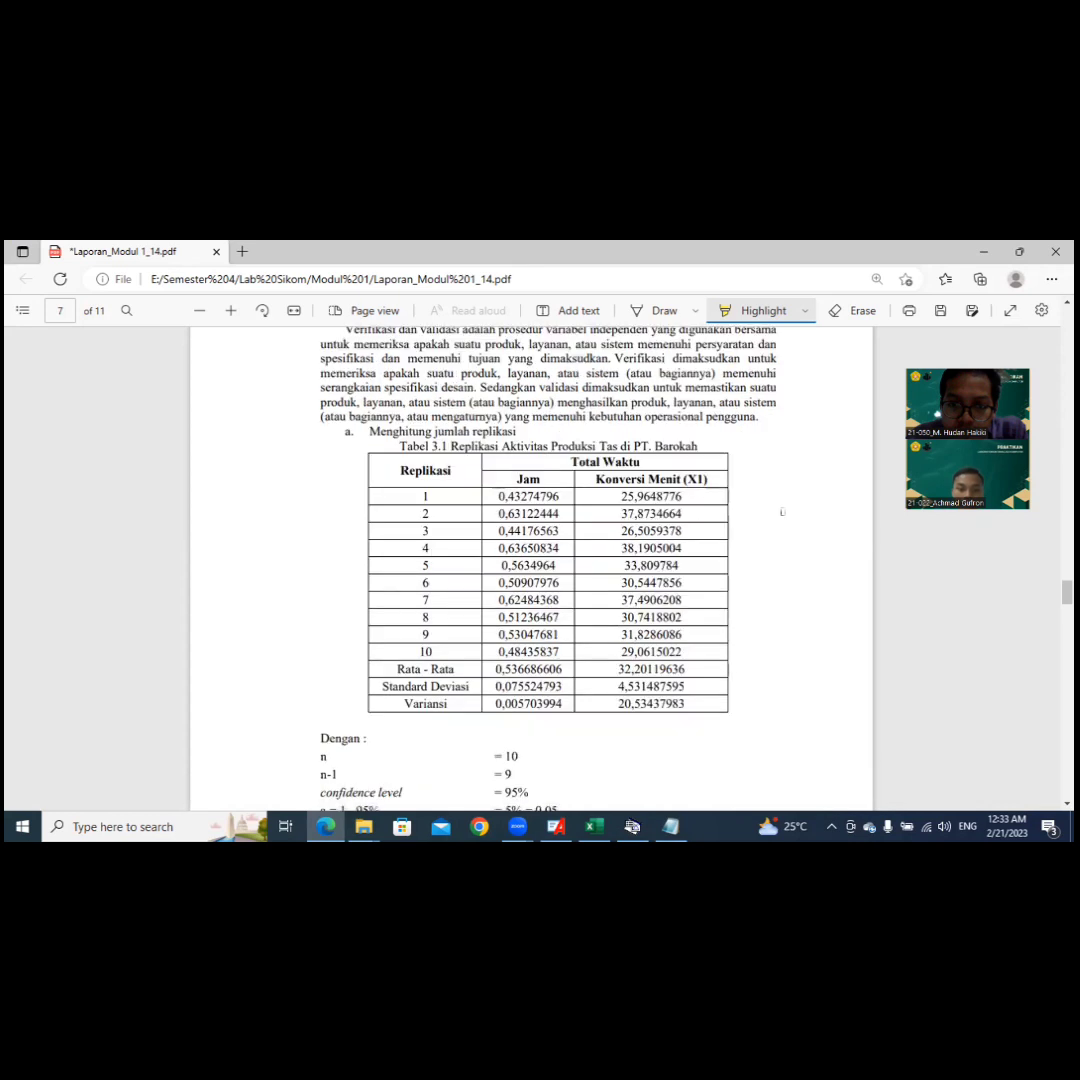
pyautogui.scroll(-2, 782, 513)
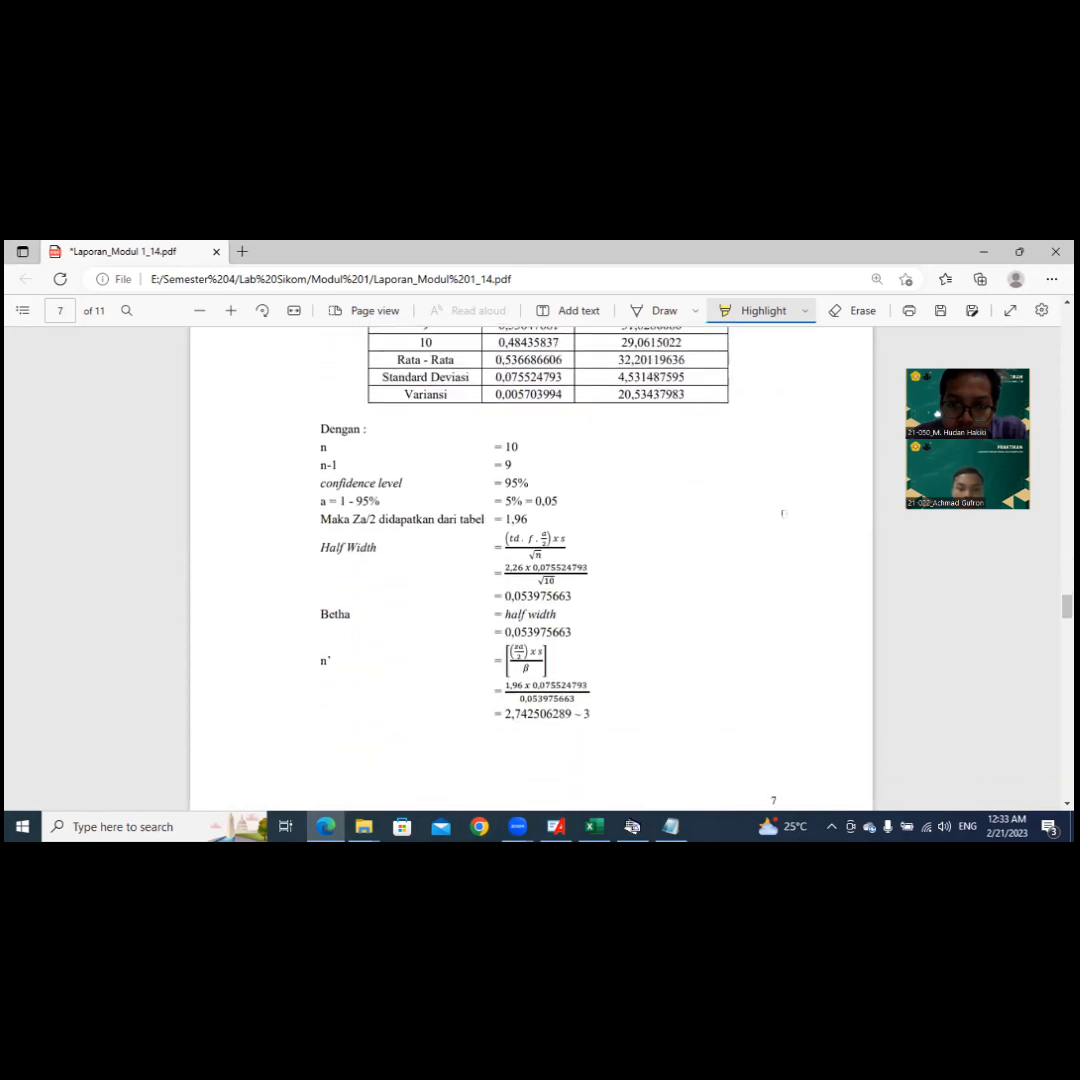
pyautogui.scroll(-2, 782, 513)
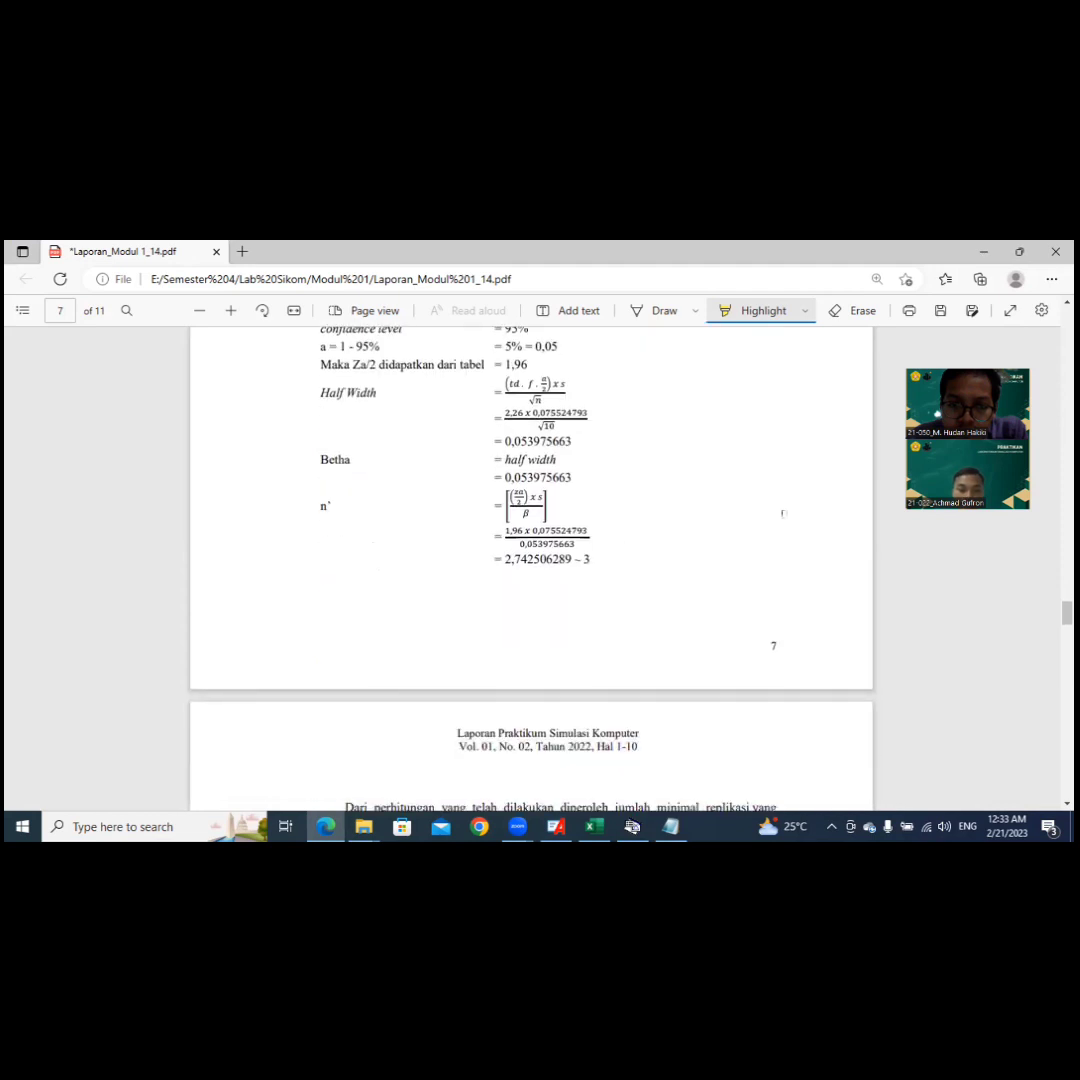
pyautogui.scroll(-3, 782, 513)
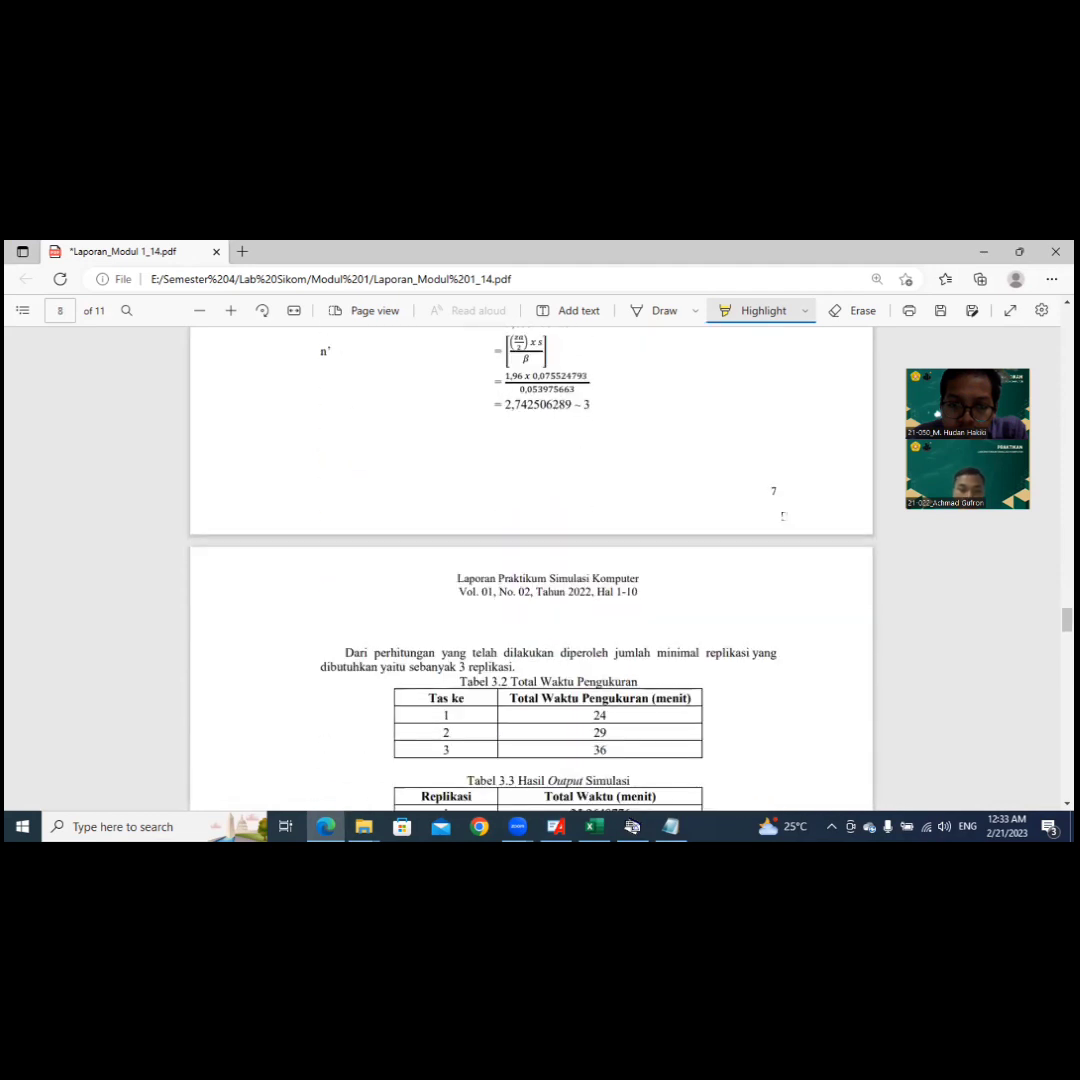
pyautogui.scroll(-6, 783, 515)
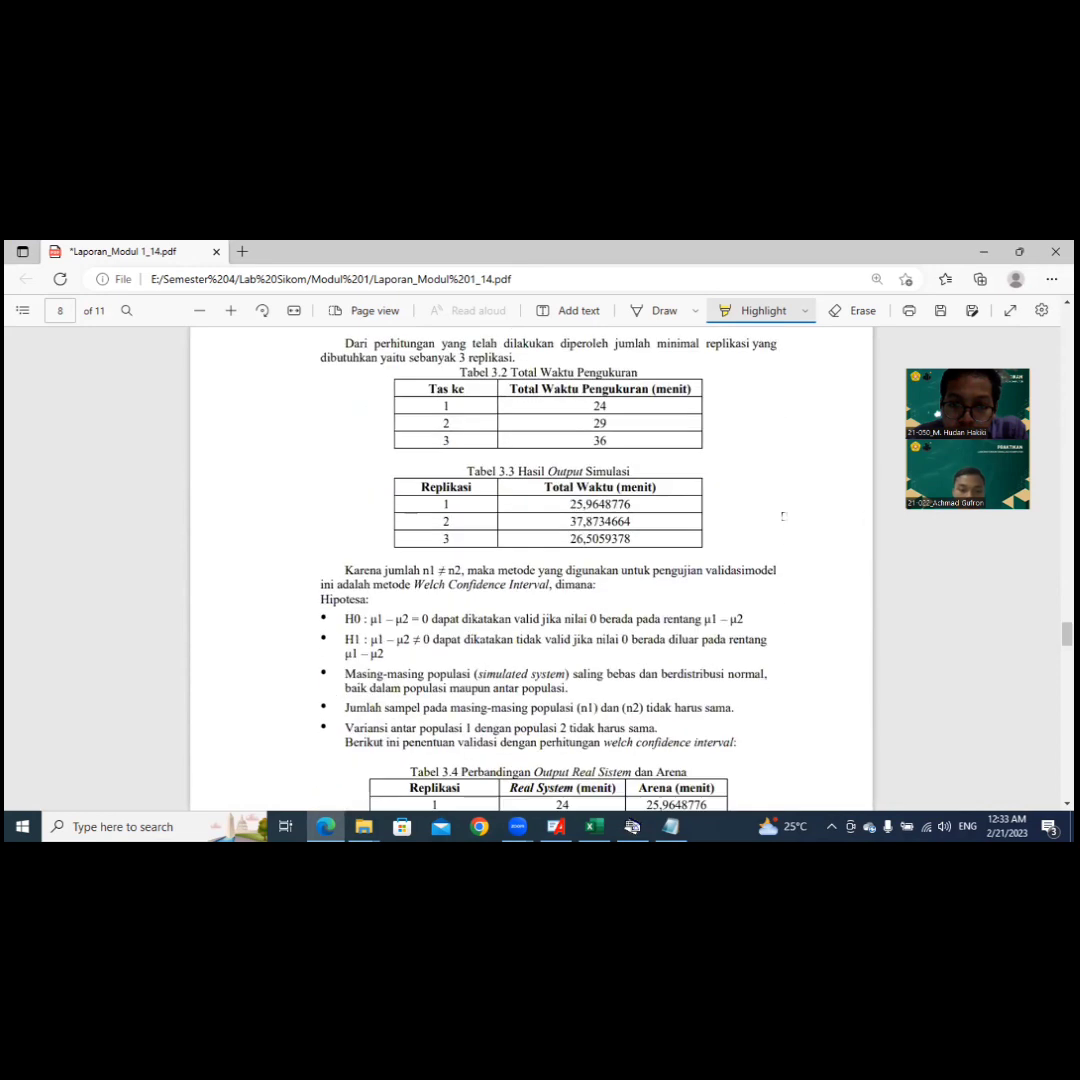
pyautogui.scroll(-6, 783, 515)
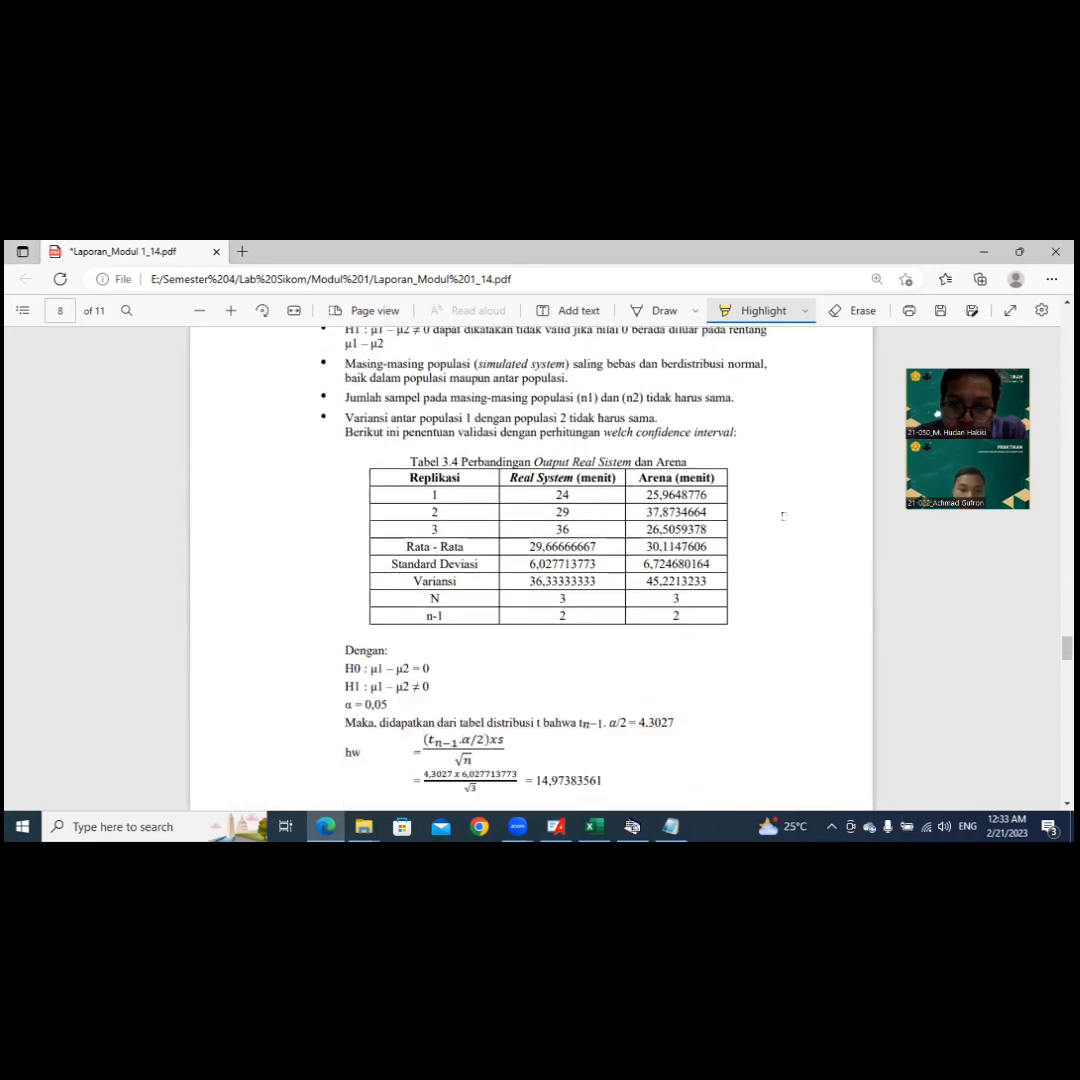
pyautogui.scroll(-1, 783, 515)
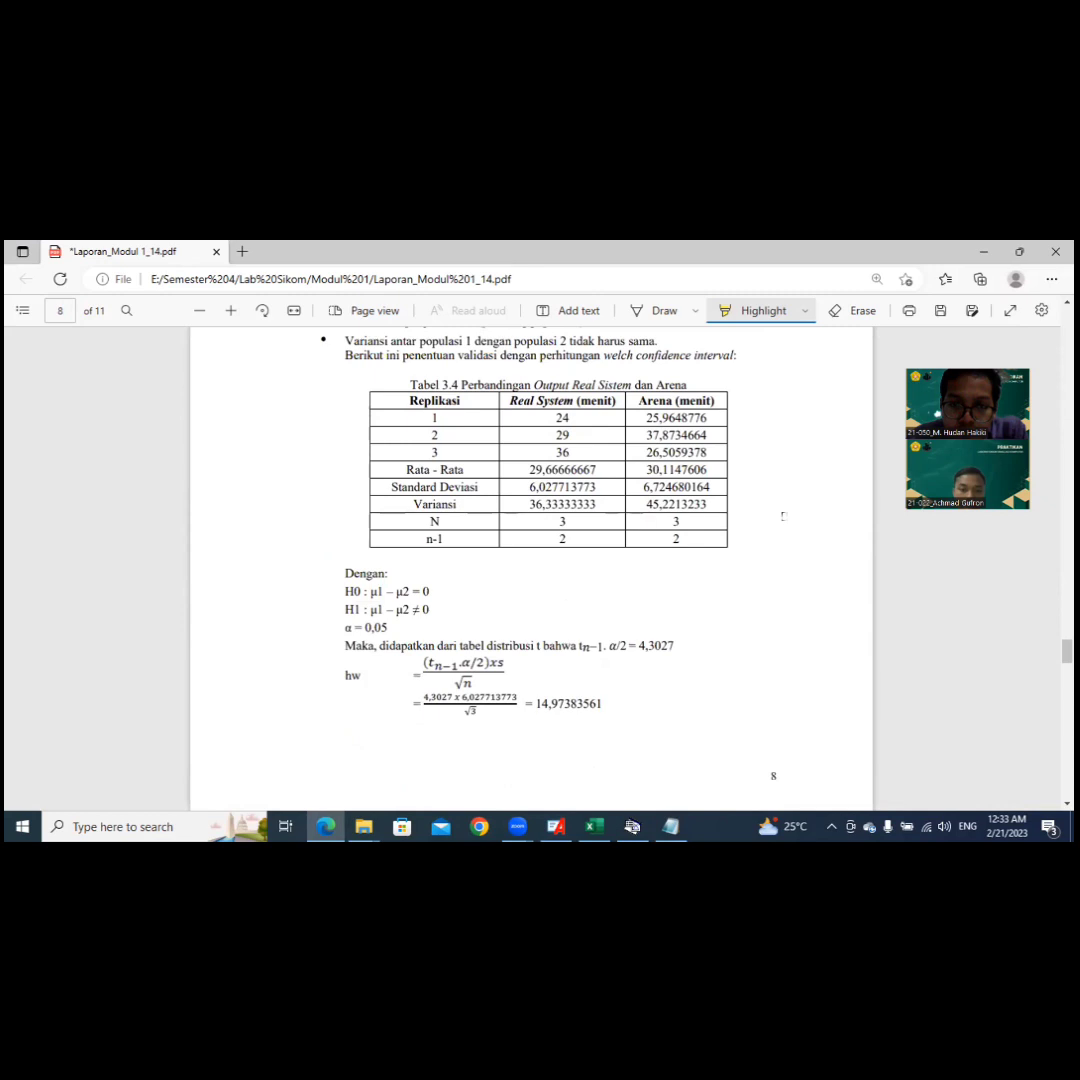
pyautogui.scroll(-1, 783, 515)
pyautogui.scroll(-2, 783, 515)
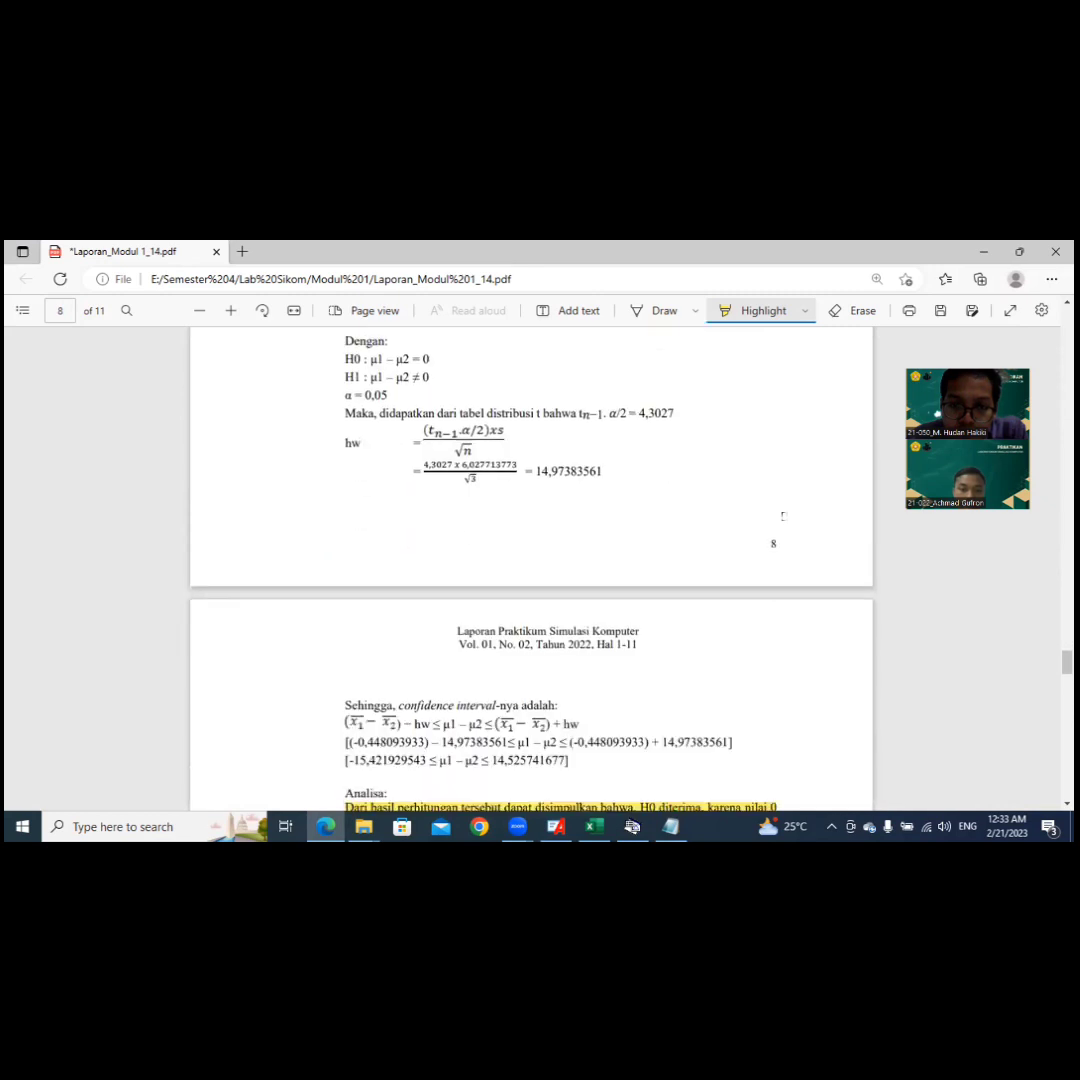
pyautogui.scroll(-2, 788, 523)
pyautogui.scroll(-1, 788, 523)
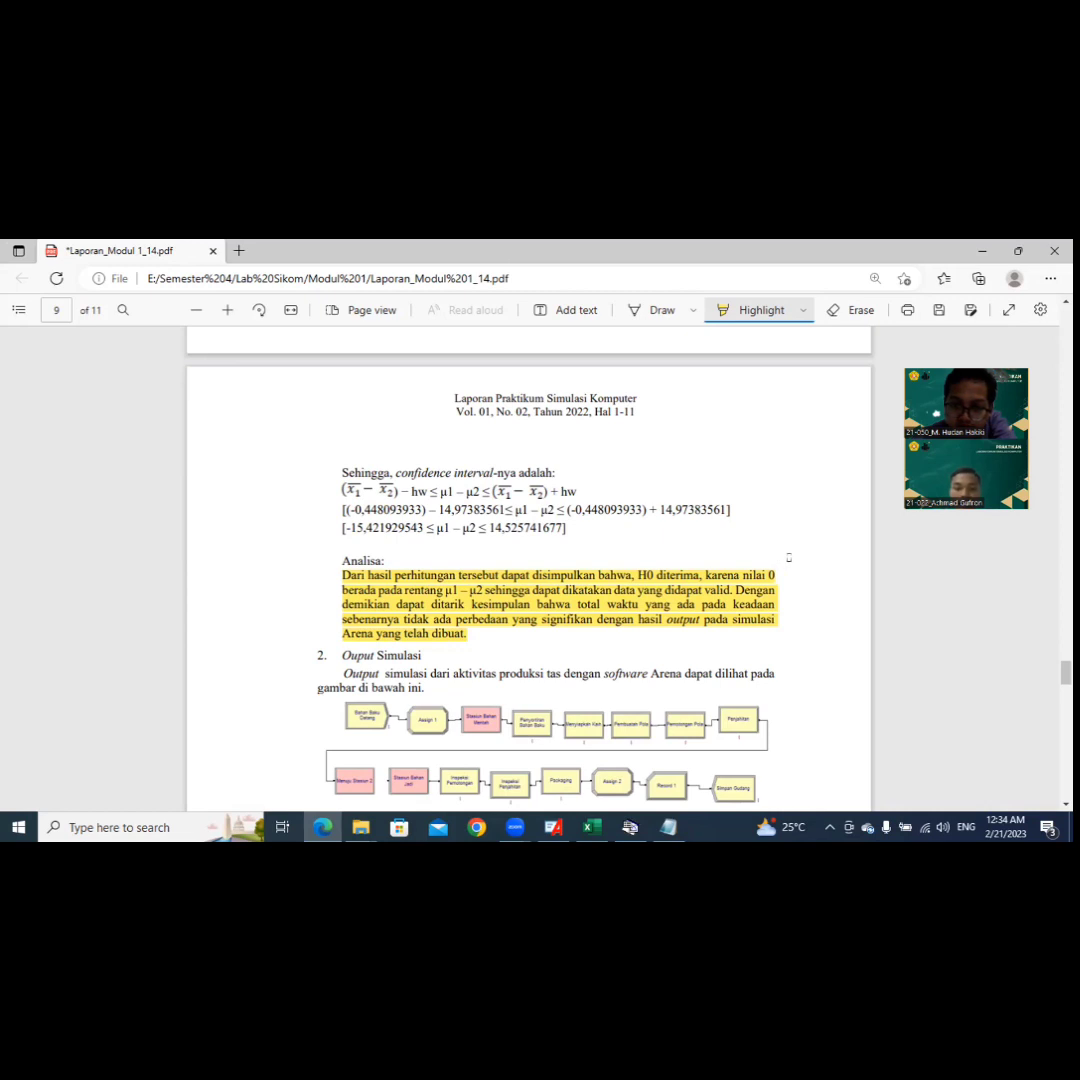
# Step: Read the report's simulation output figure, output analysis and conclusion sections through page 10
pyautogui.scroll(-3, 788, 558)
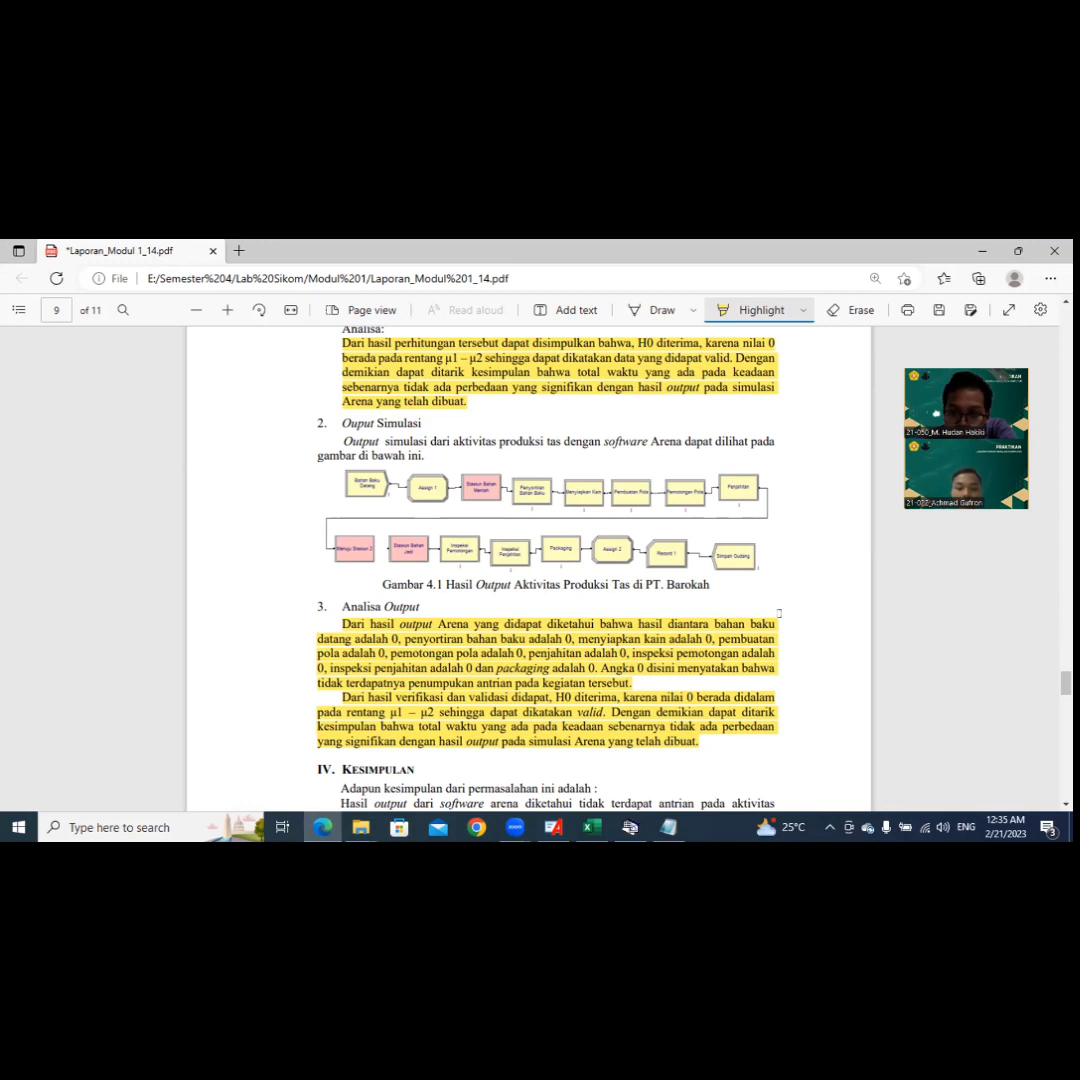
pyautogui.scroll(-3, 779, 613)
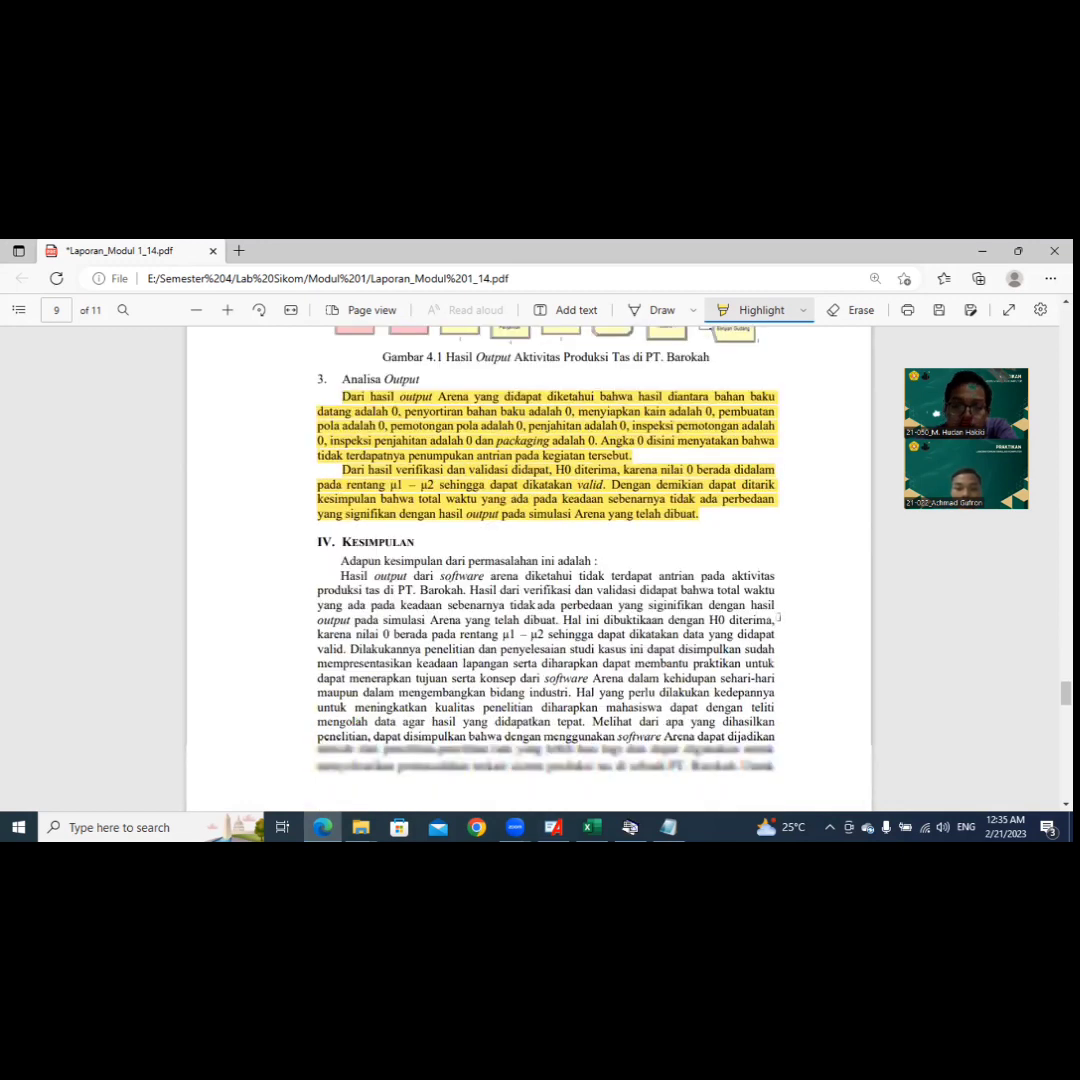
pyautogui.scroll(-1, 779, 616)
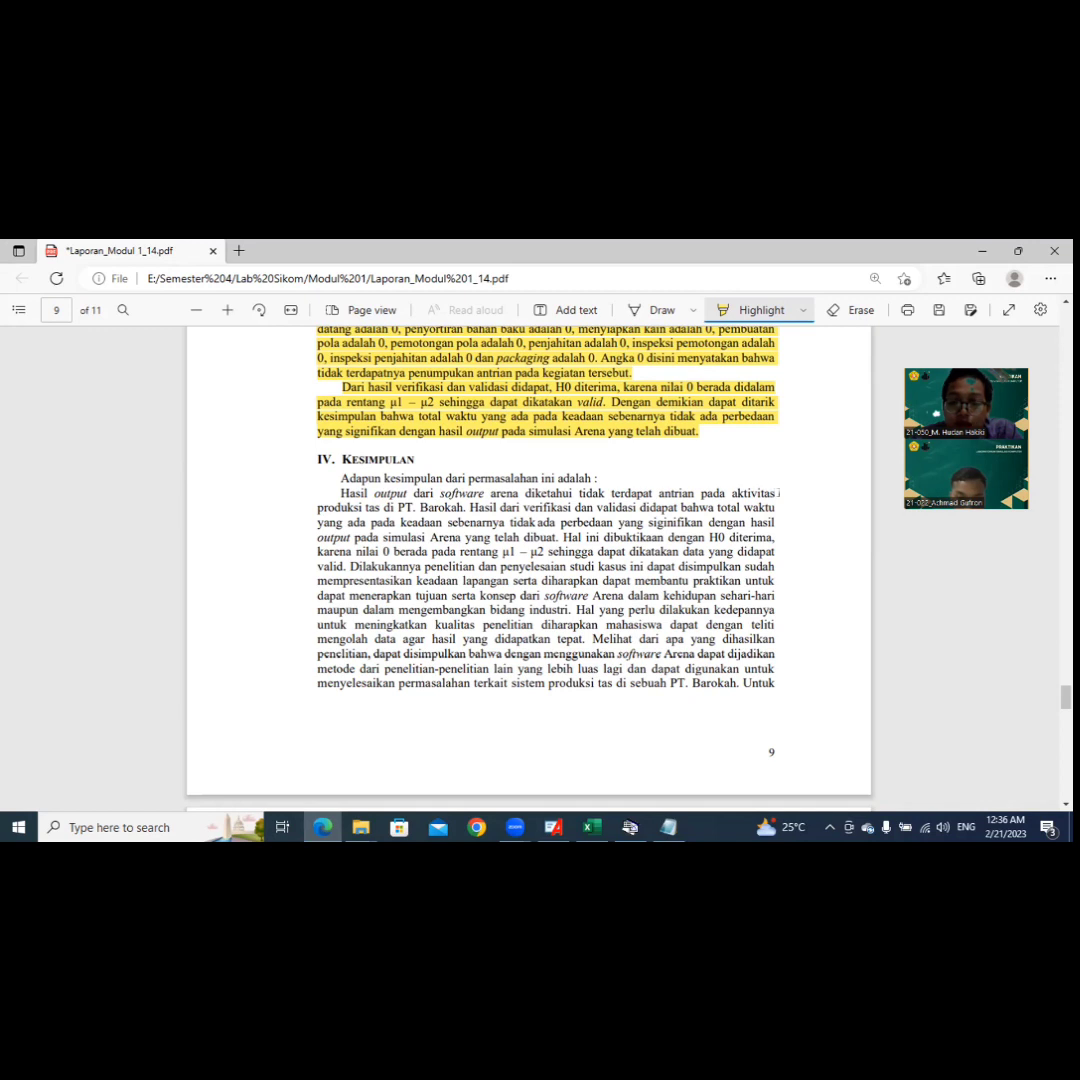
pyautogui.scroll(-3, 777, 493)
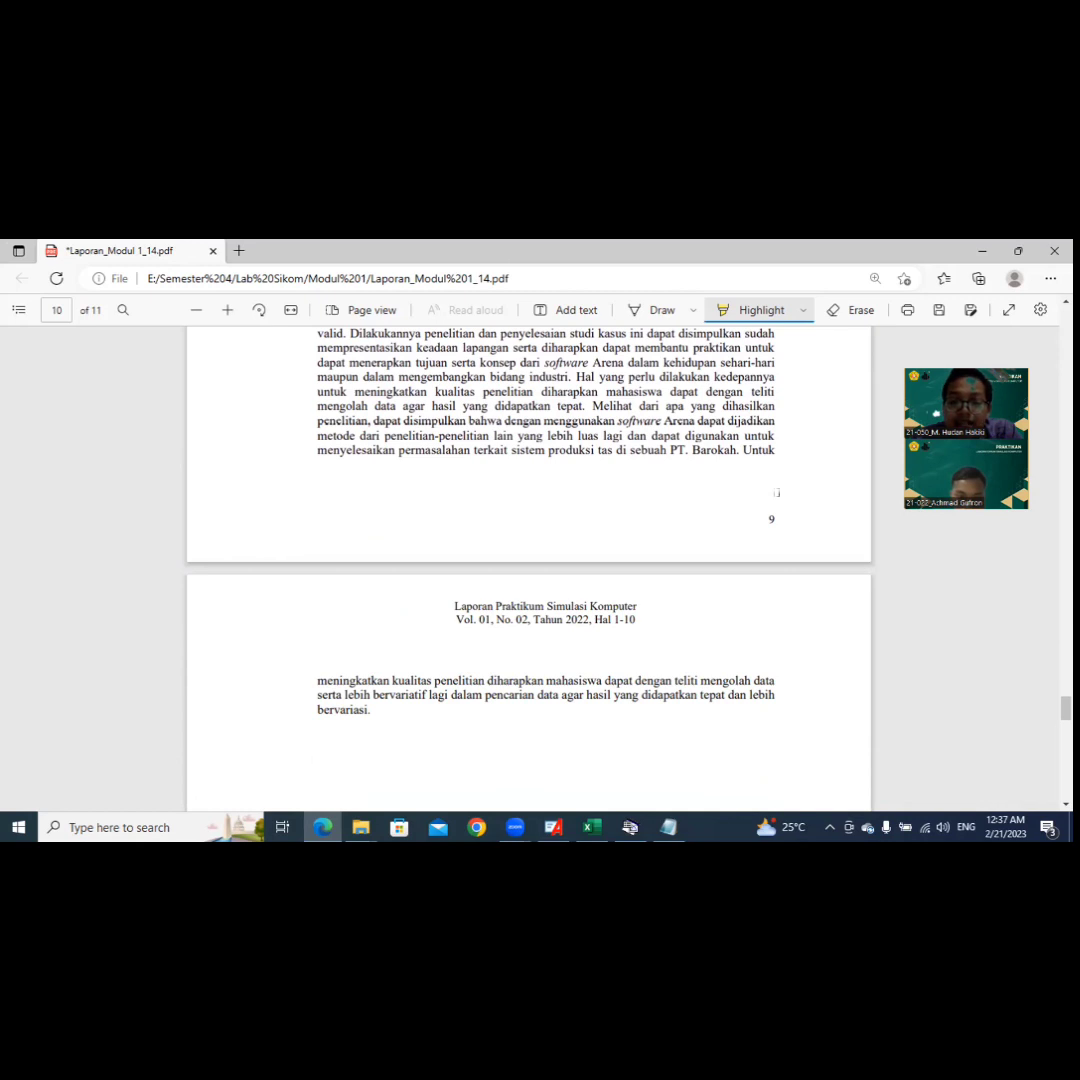
pyautogui.scroll(-3, 530, 570)
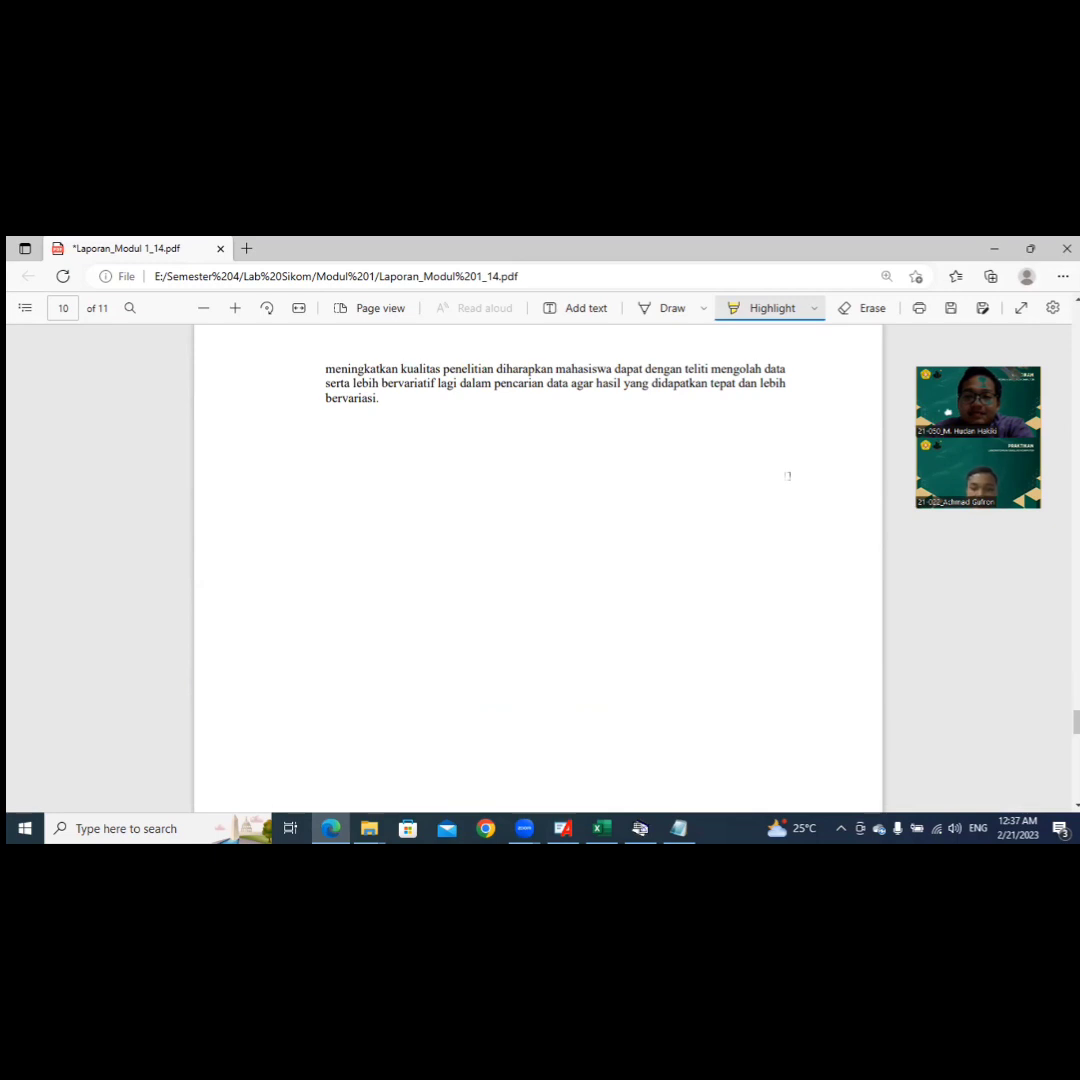
pyautogui.scroll(-1, 787, 476)
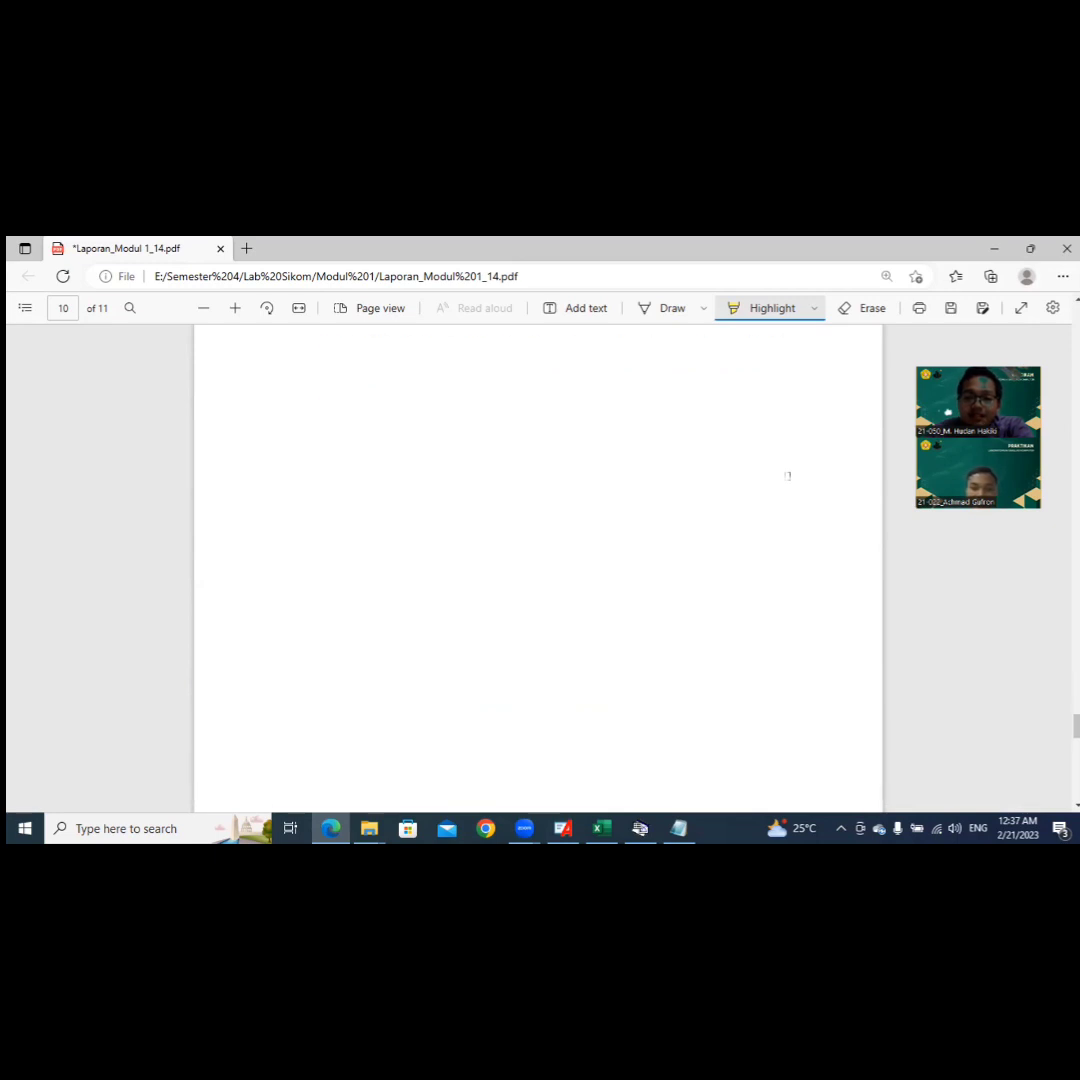